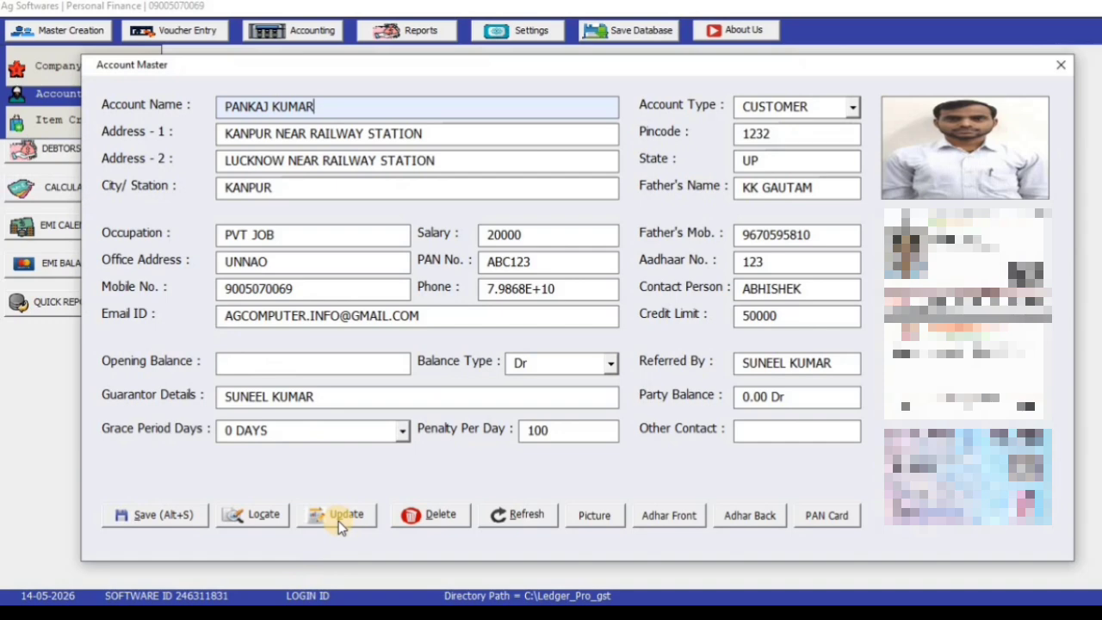
Close the customer's account form and open Loan Apply from the master records
left_click(1061, 65)
left_click(86, 34)
left_click(79, 120)
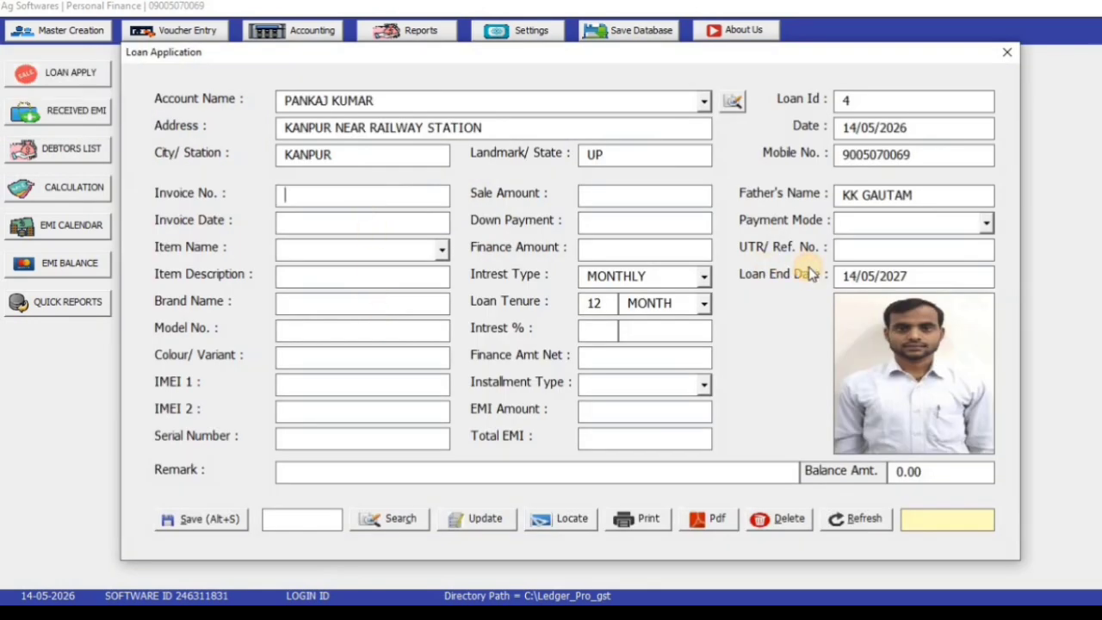
Enter invoice number 12 and invoice date 14 for the customer's loan 4
type("NA")
key("BackSpace")
key("BackSpace")
type("12")
key("Tab")
type("14")
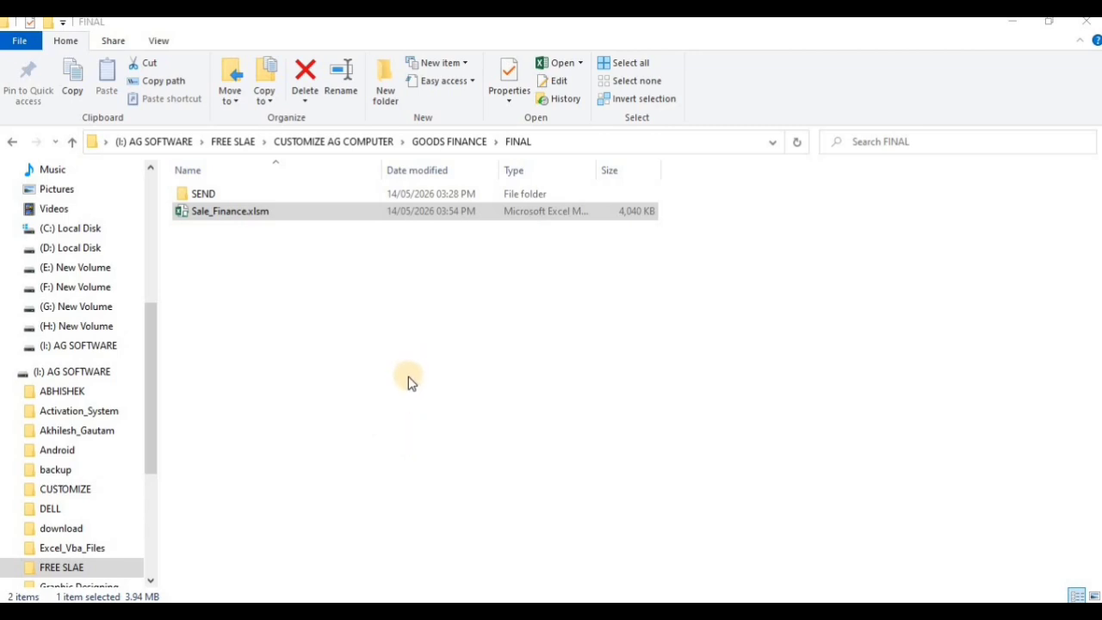
Open Sale_Finance.xlsm from the FINAL folder in Excel
left_click(298, 212)
double_click(299, 213)
right_click(299, 211)
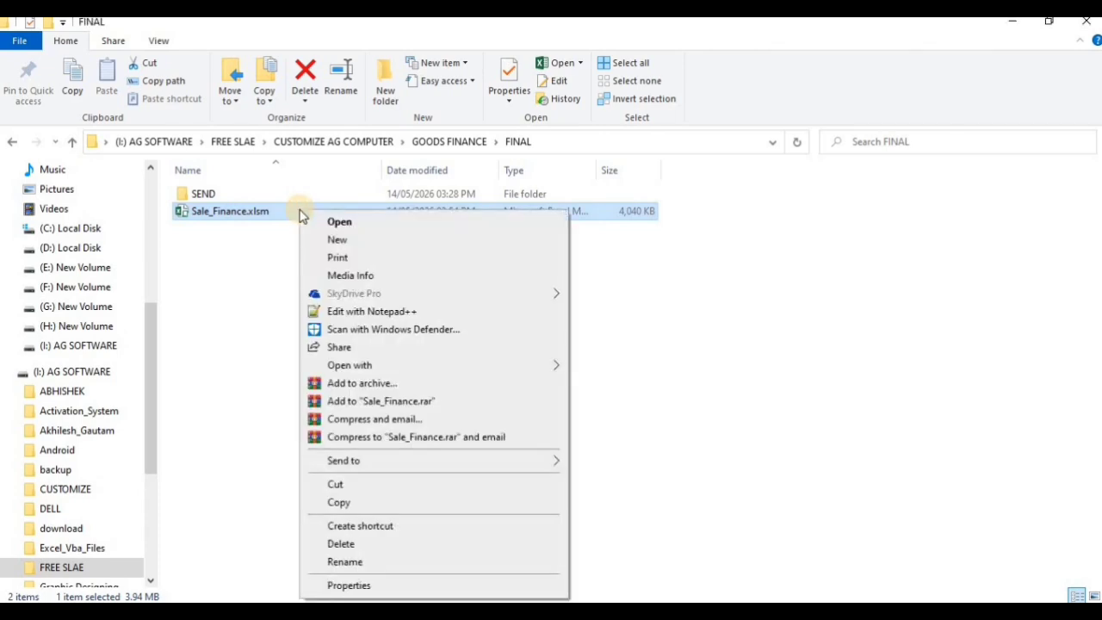
left_click(319, 222)
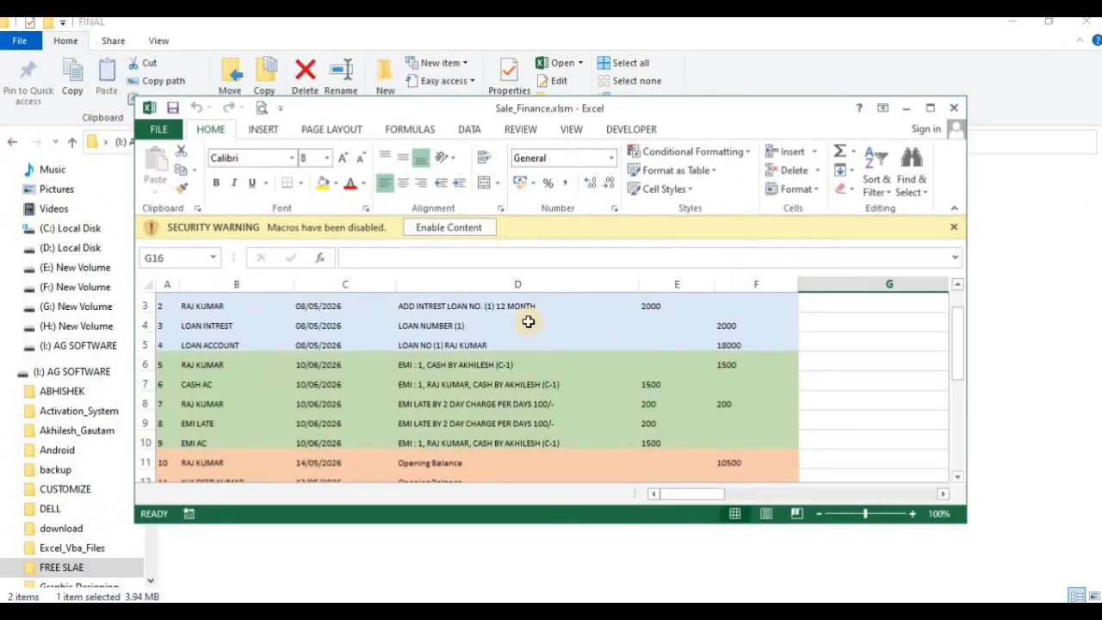
Maximize the Sale_Finance.xlsm window and enable its macros
left_click(924, 108)
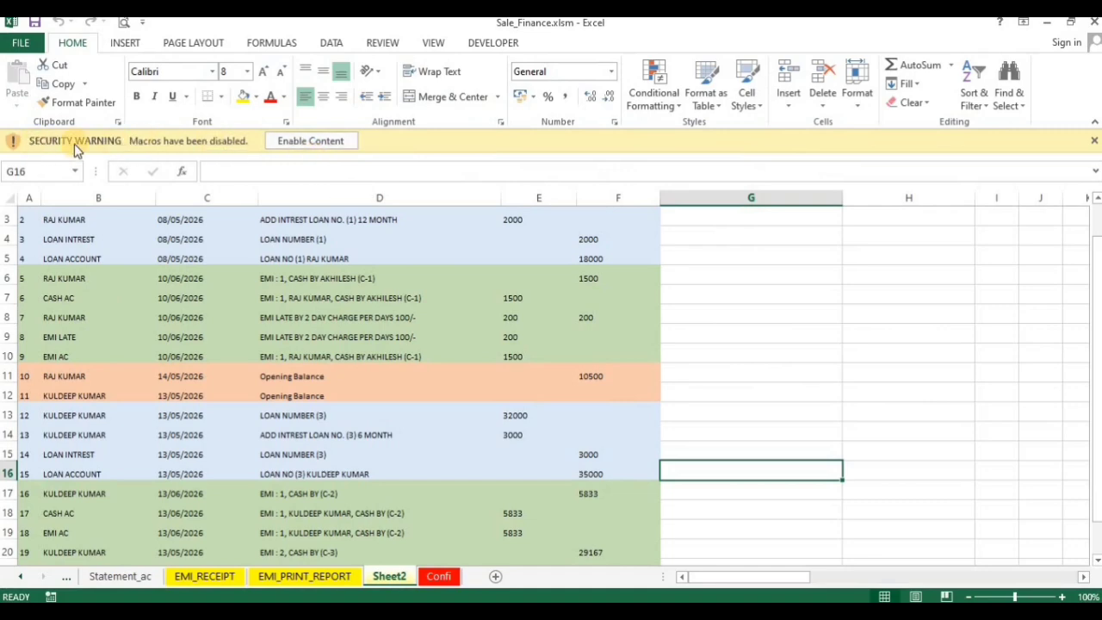
left_click(298, 142)
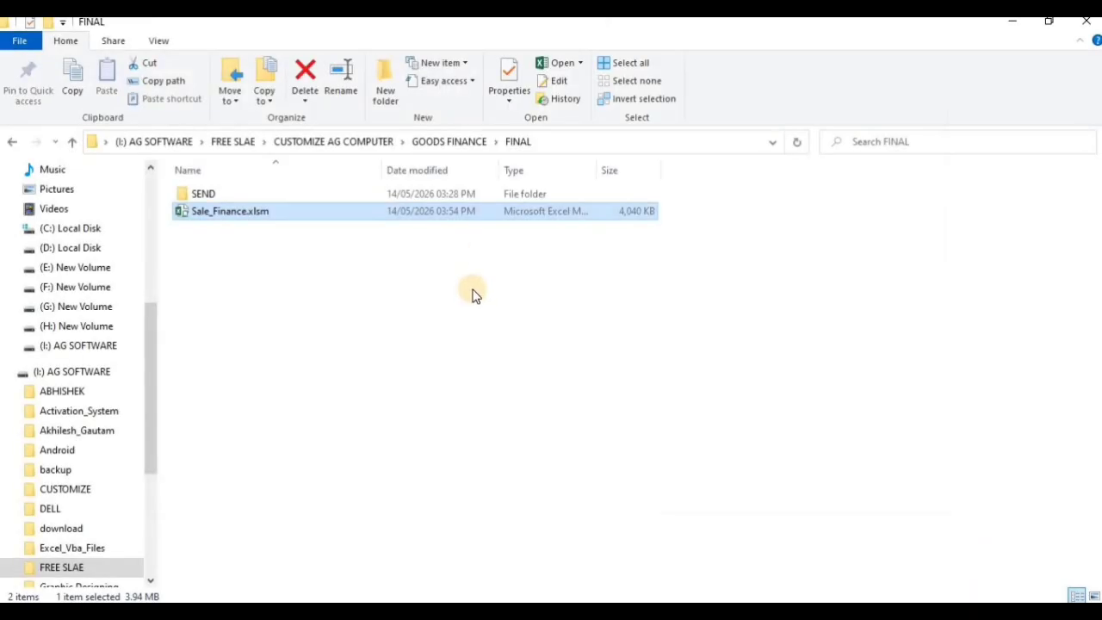
Defer activation, dismiss the expiry notice, and log in as ADMIN with the account password
left_click(439, 401)
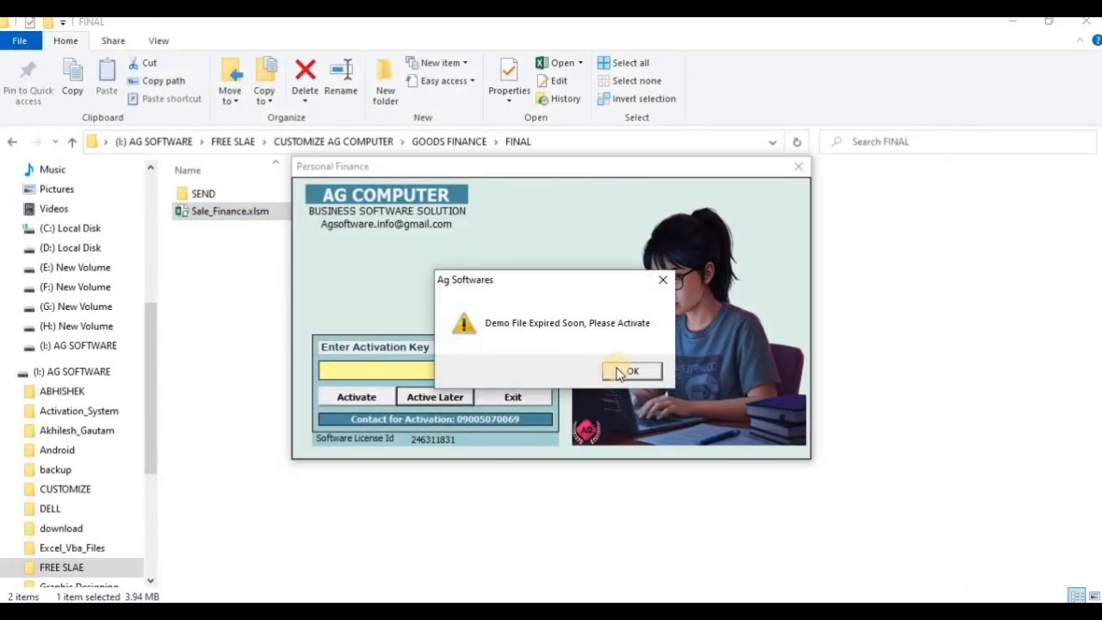
left_click(625, 373)
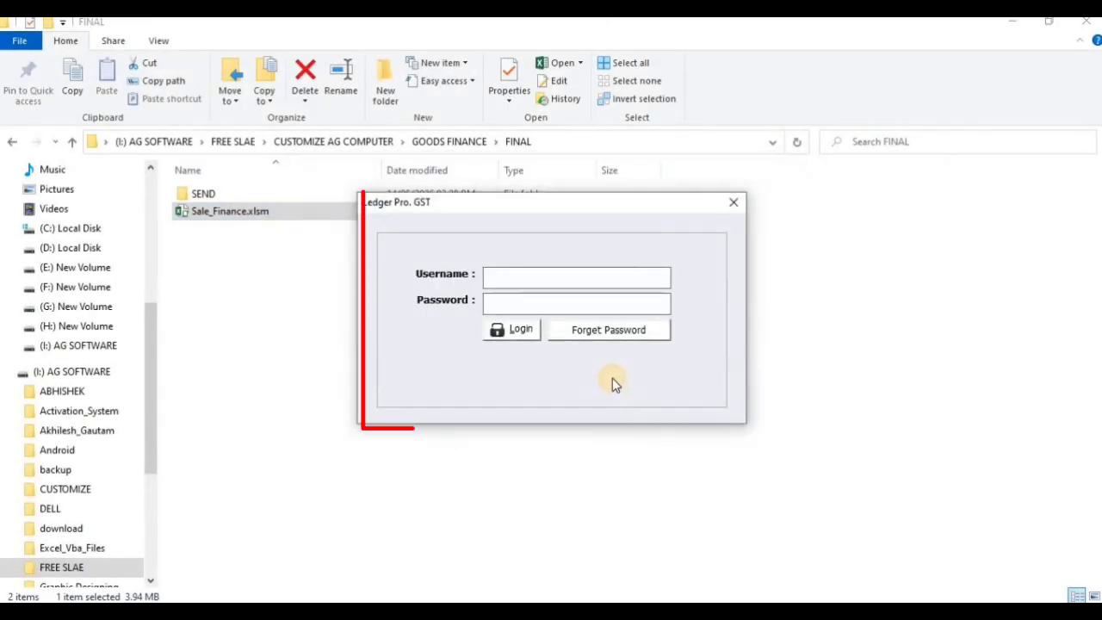
type("ADMIN")
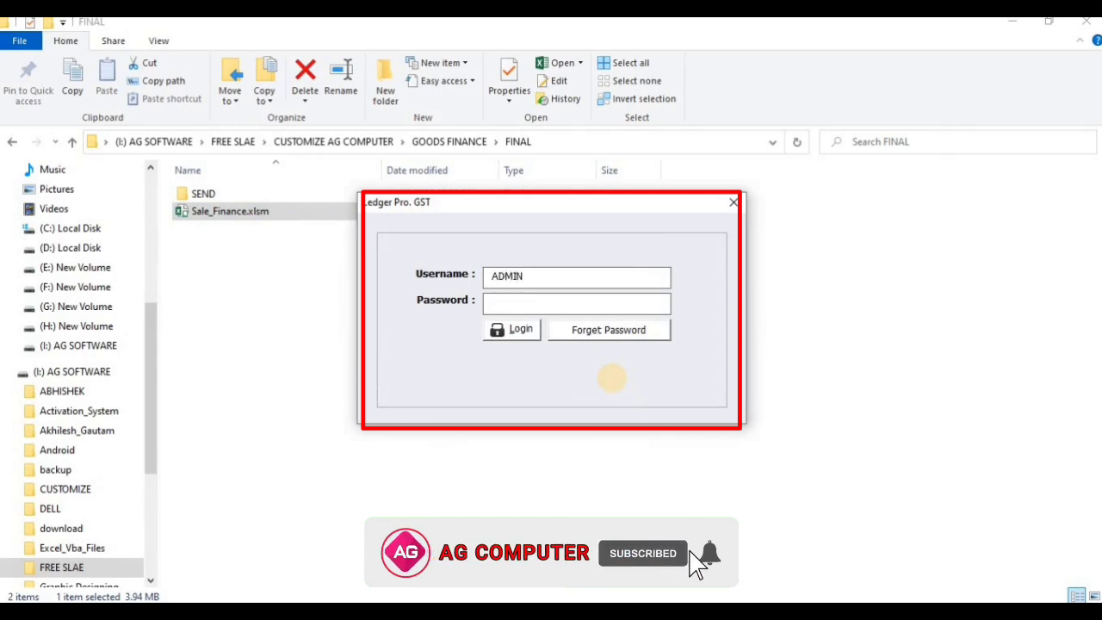
key("Tab")
type("123")
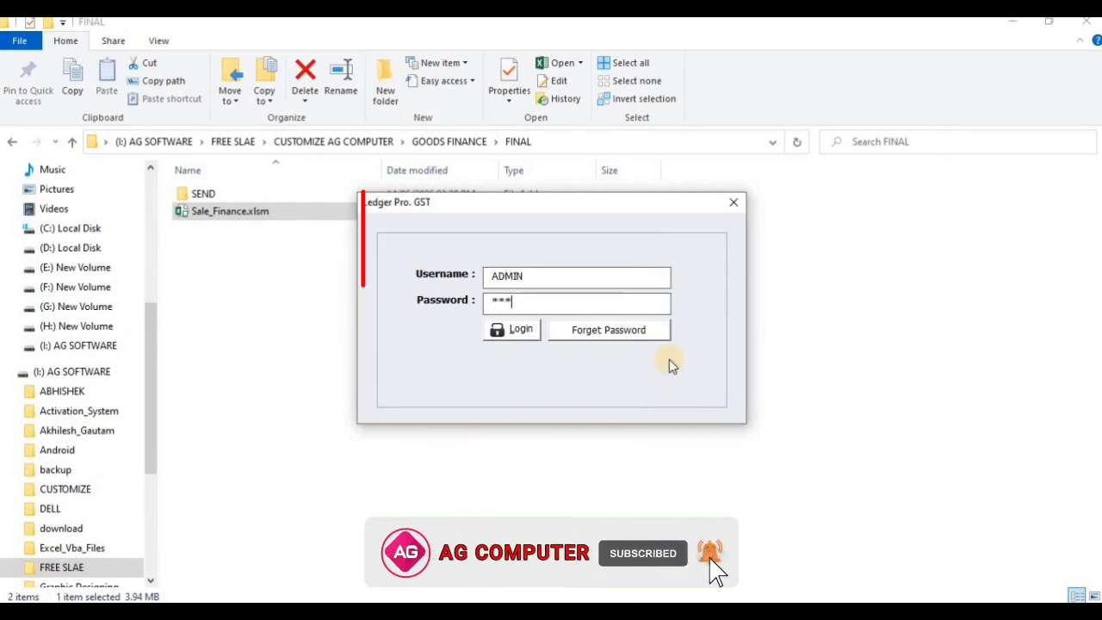
key("Tab")
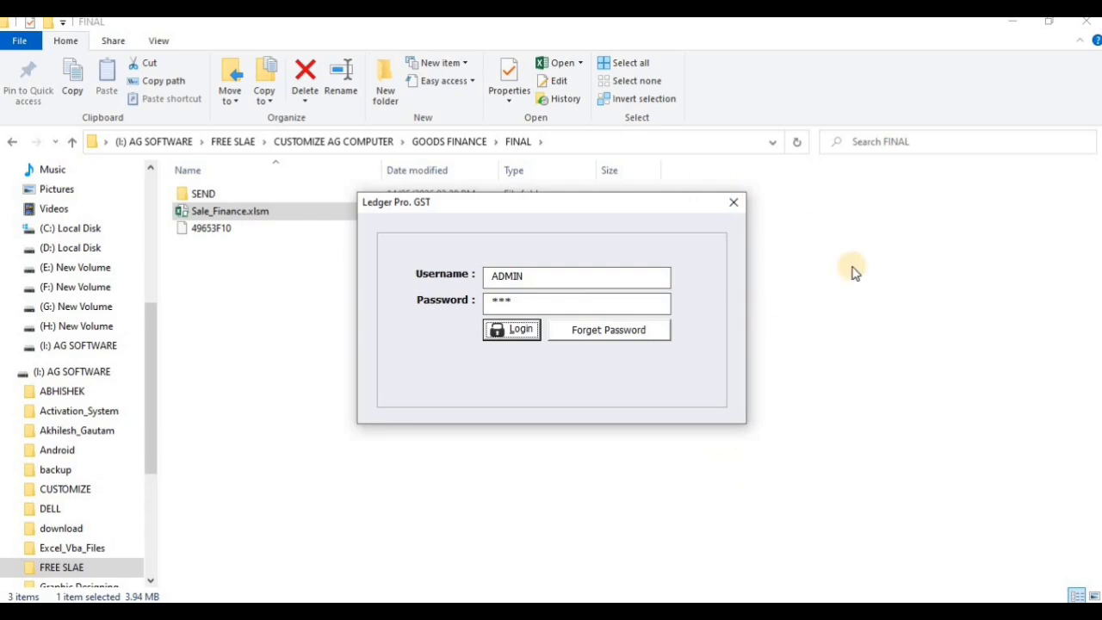
key("Return")
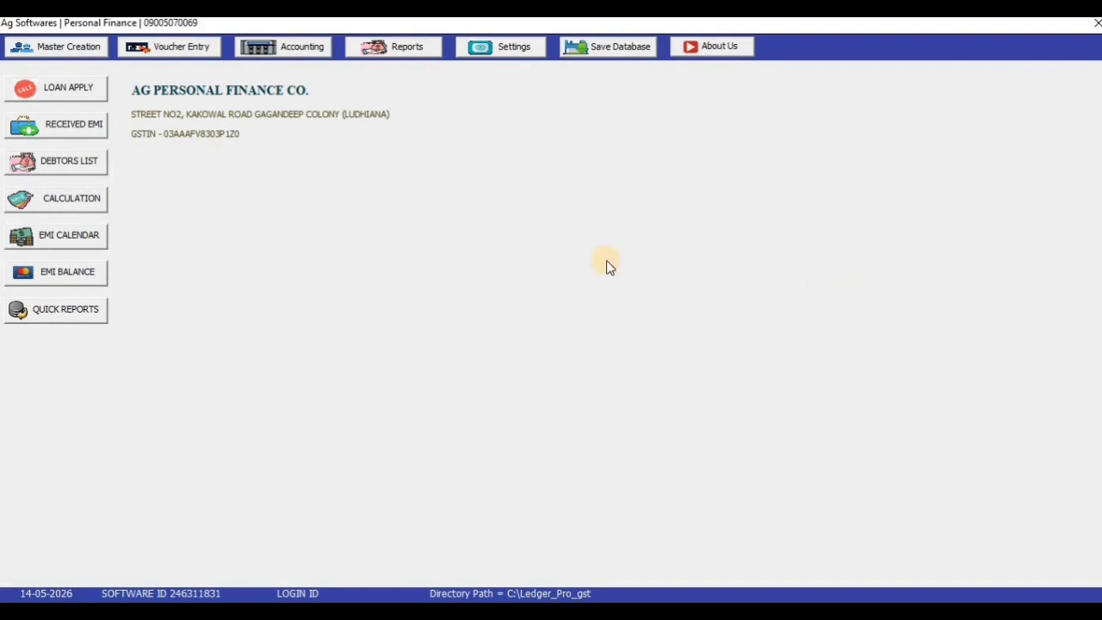
Browse the Master Creation and Voucher Entry menus, then bring up Settings
left_click(98, 53)
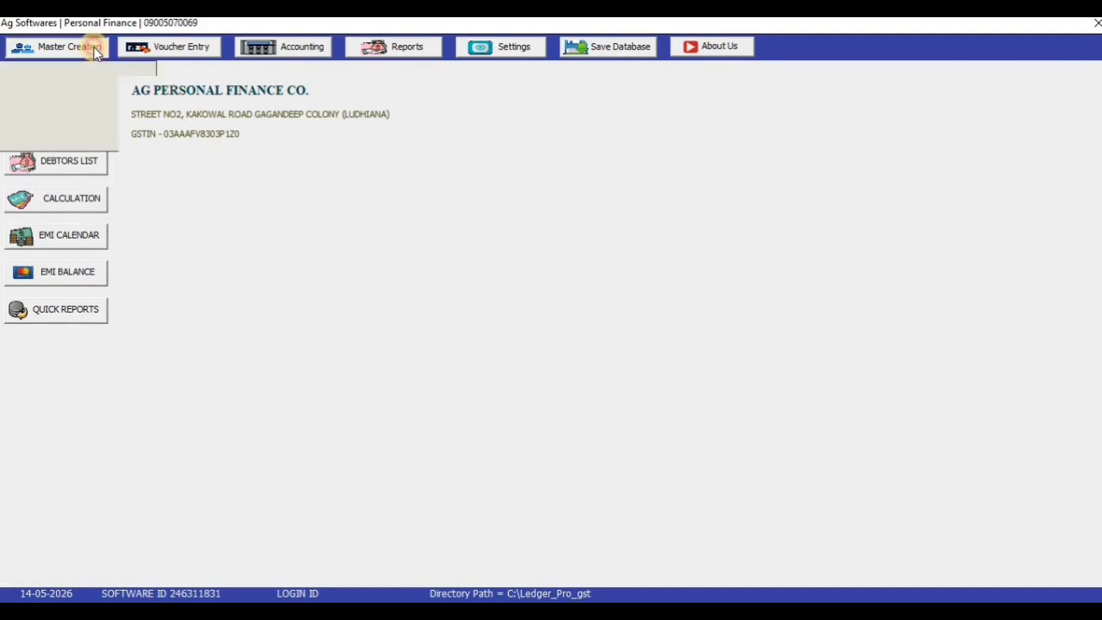
left_click(149, 52)
left_click(228, 303)
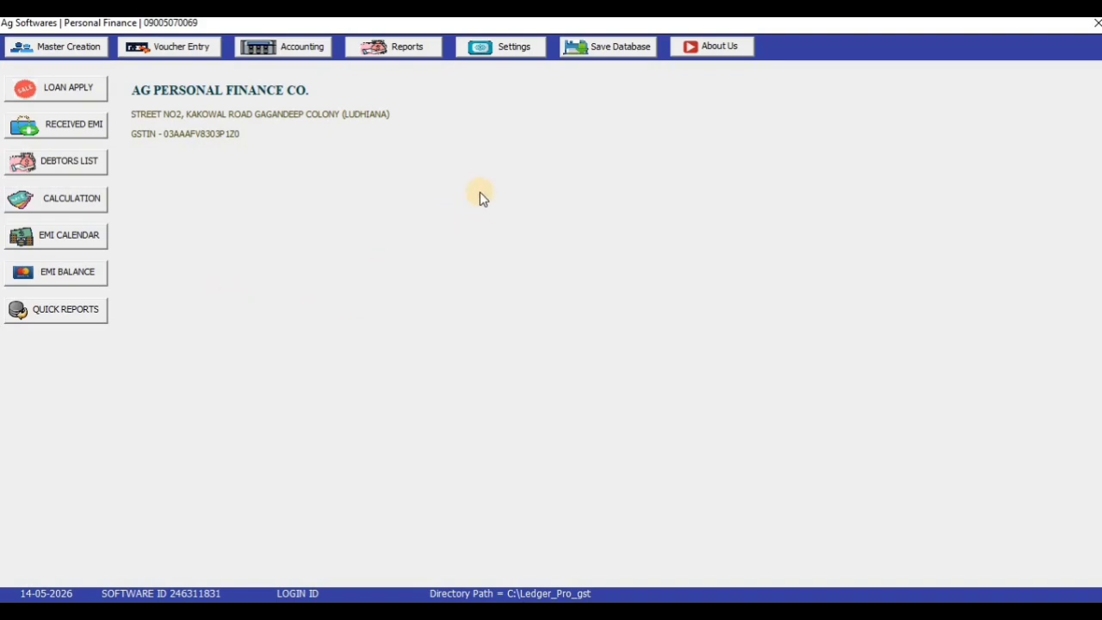
left_click(521, 50)
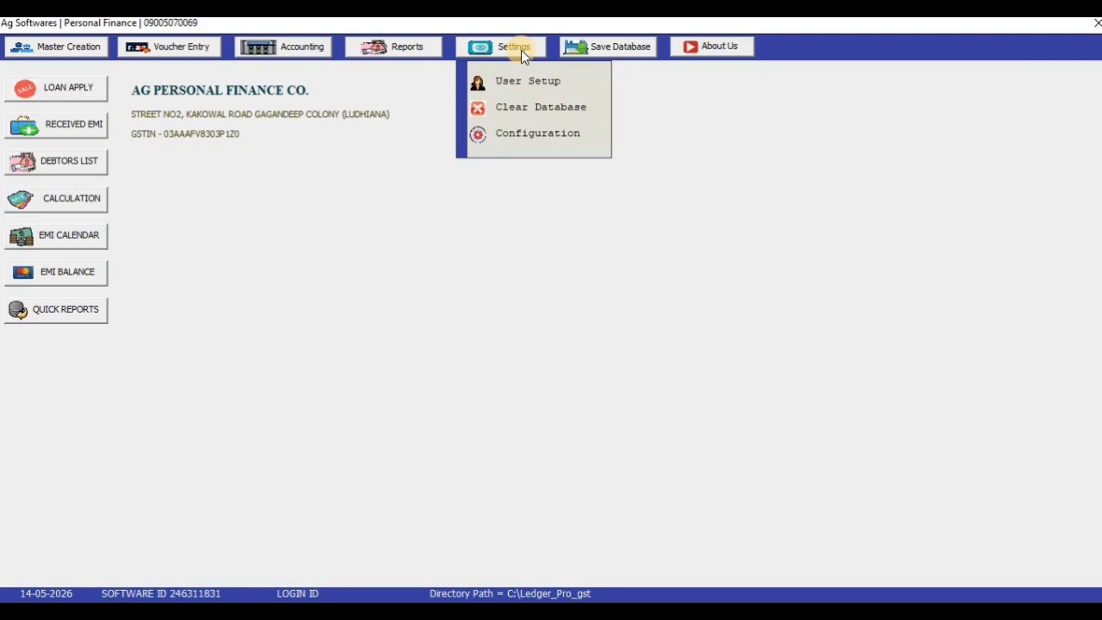
Set Pdf & Other Backup Drive to G: in Configuration and save the change
left_click(523, 134)
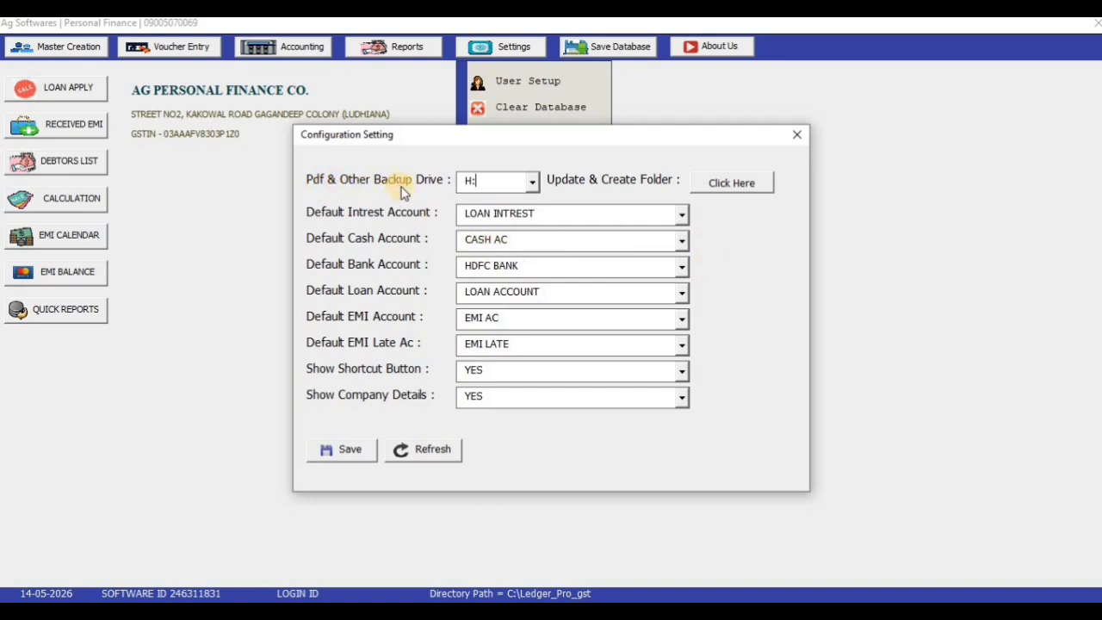
left_click(534, 180)
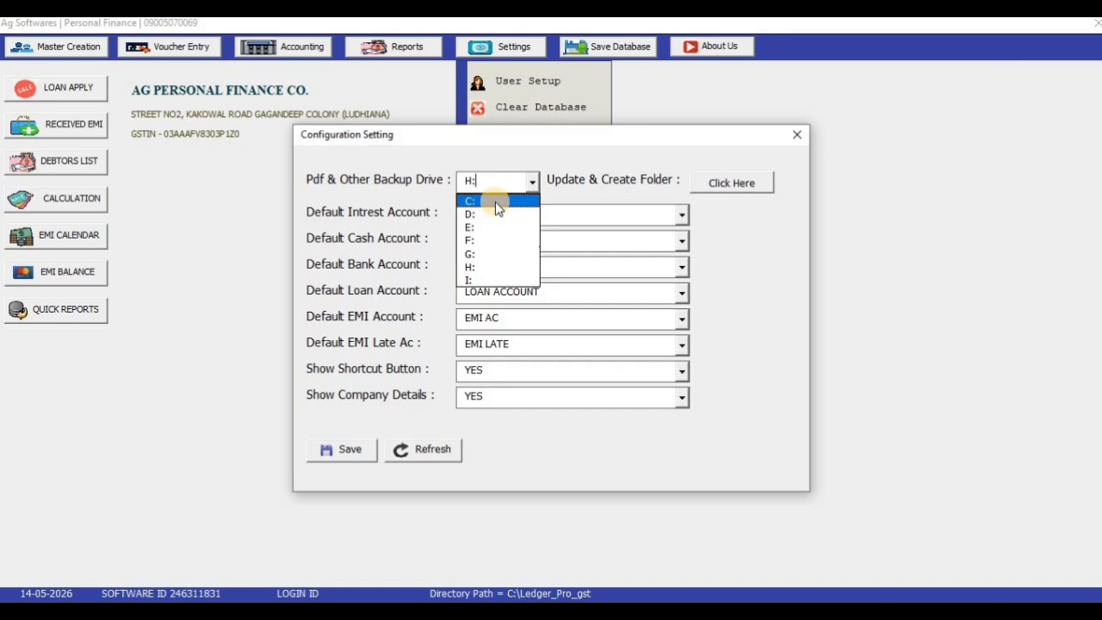
left_click(497, 255)
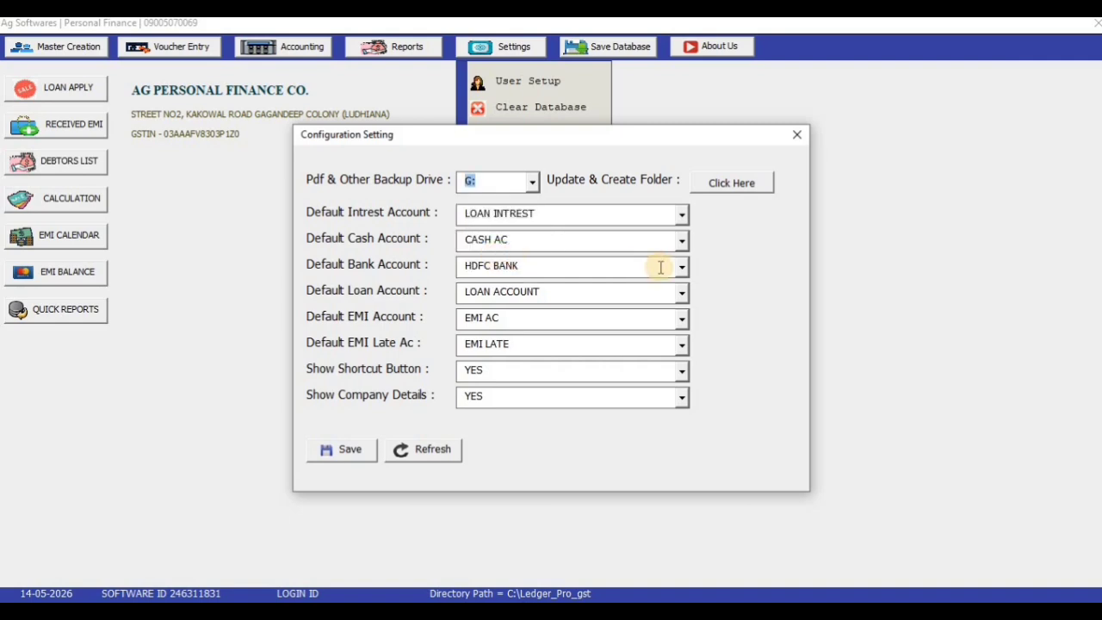
left_click(338, 452)
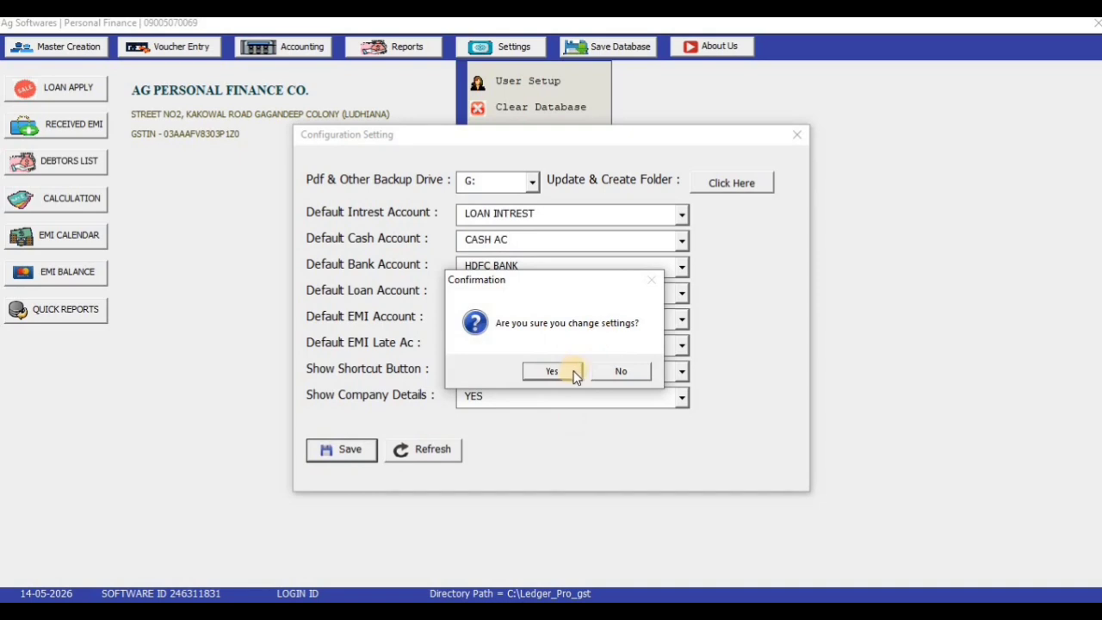
left_click(564, 371)
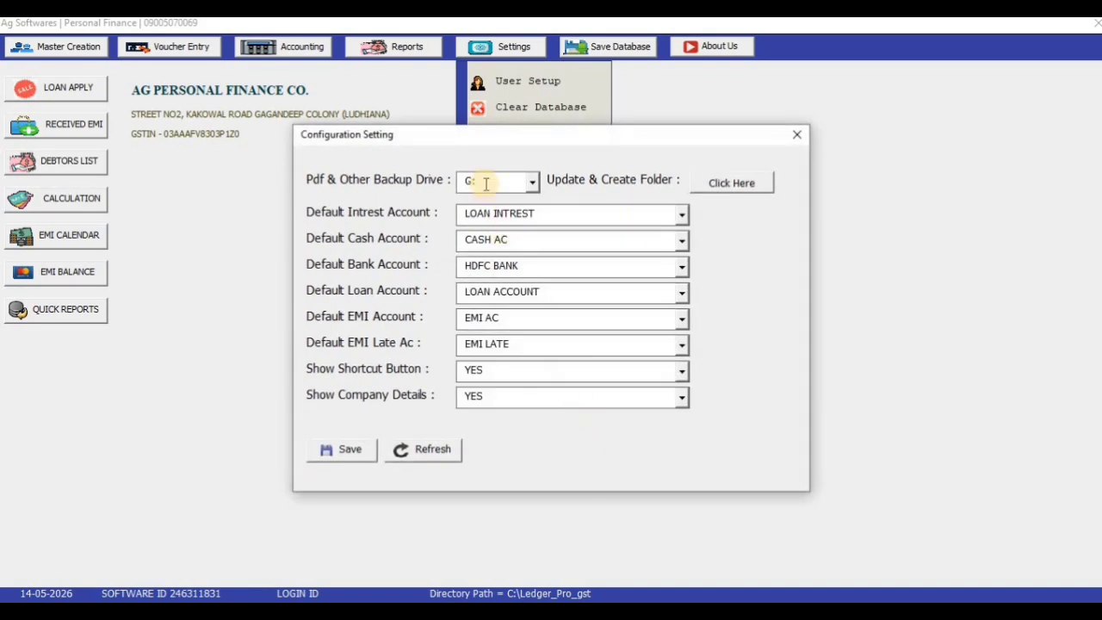
left_click_drag(485, 182, 452, 184)
Create the application folders on drive G: and acknowledge the Updated message
left_click(482, 181)
left_click(732, 183)
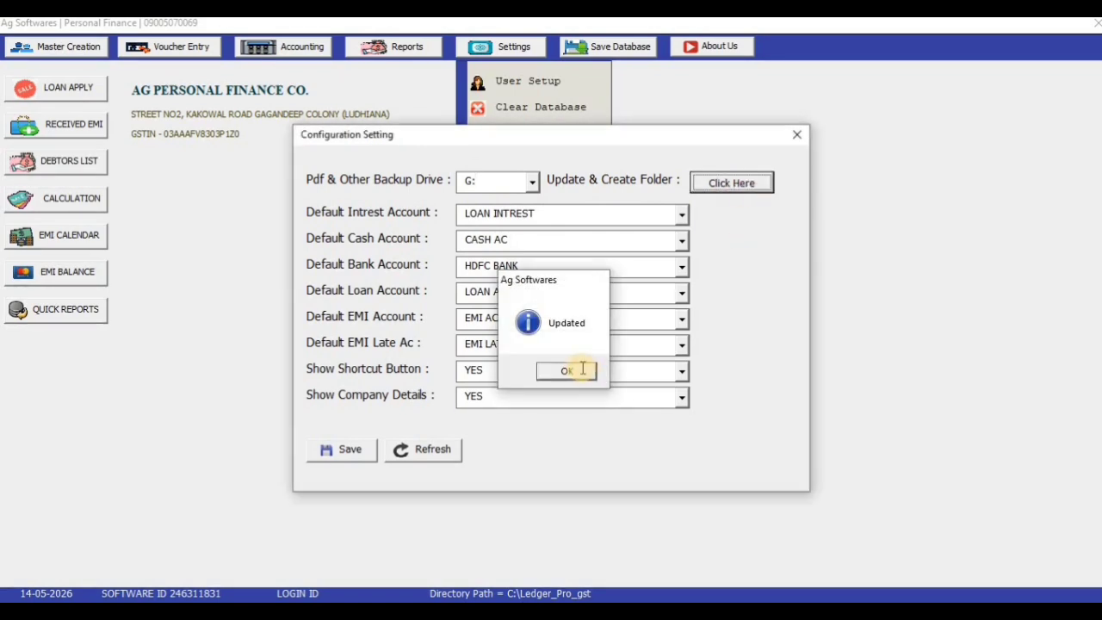
left_click(582, 369)
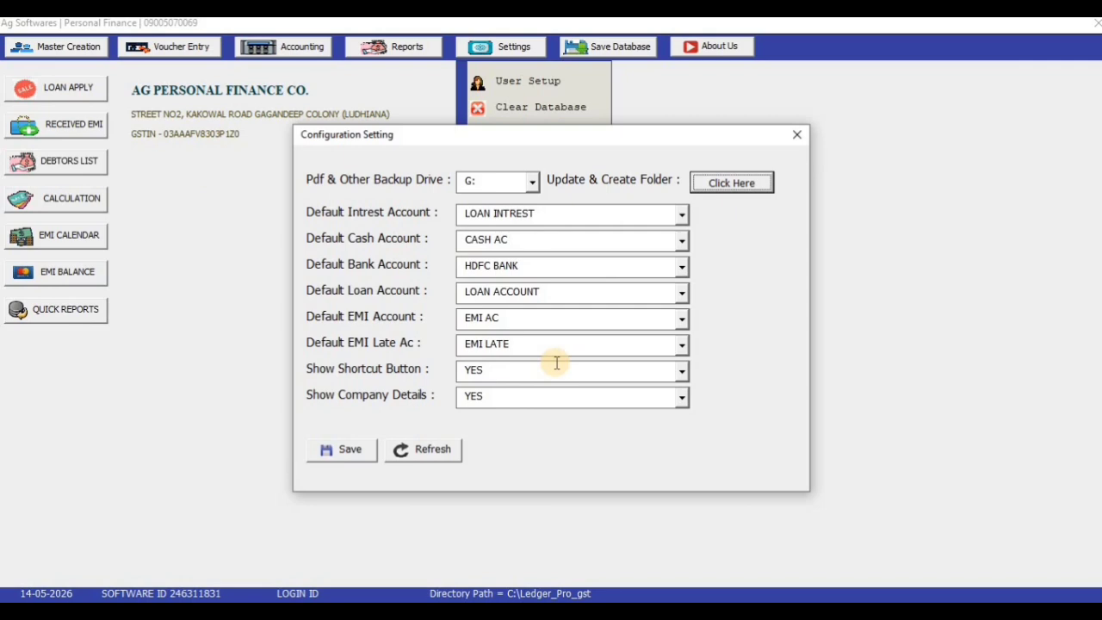
Close Configuration, review Company Creation details, then start a new Account Master entry
left_click(797, 136)
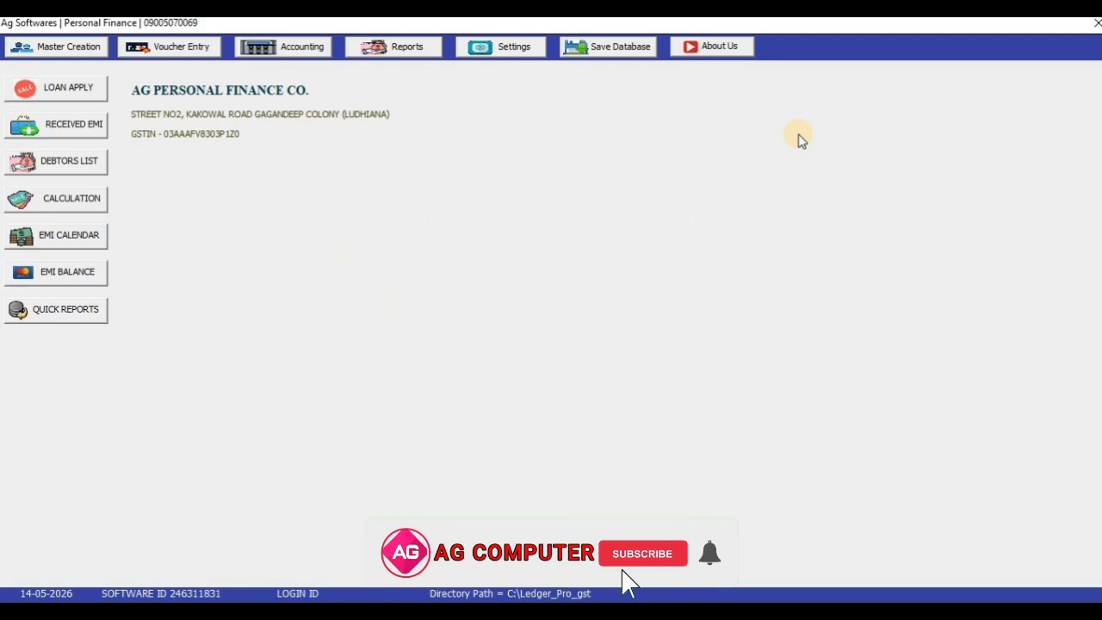
left_click(76, 48)
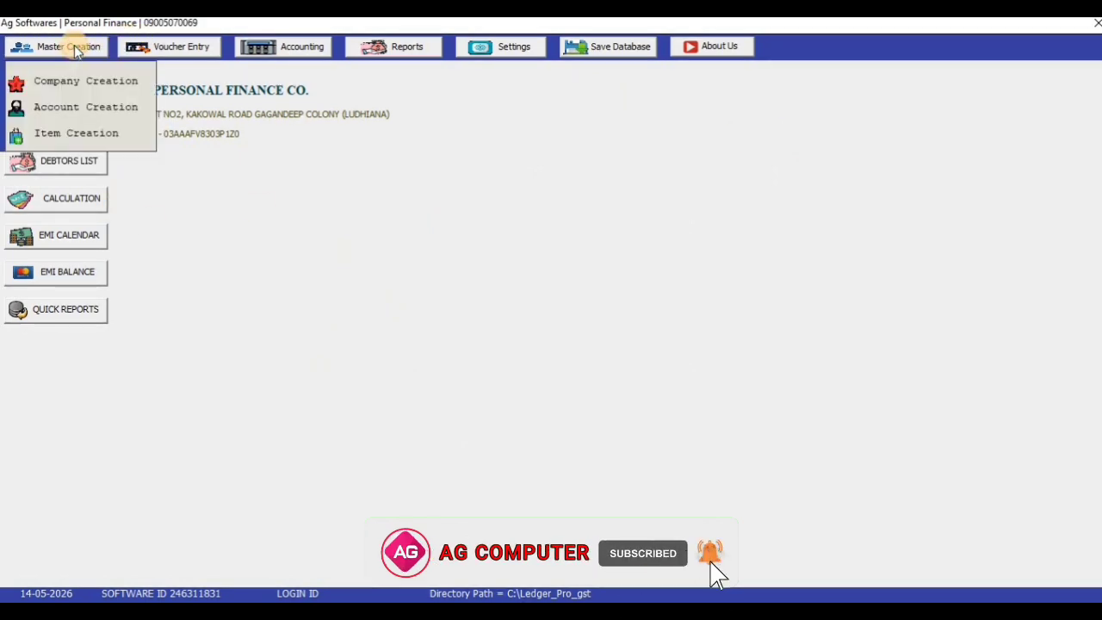
left_click(81, 81)
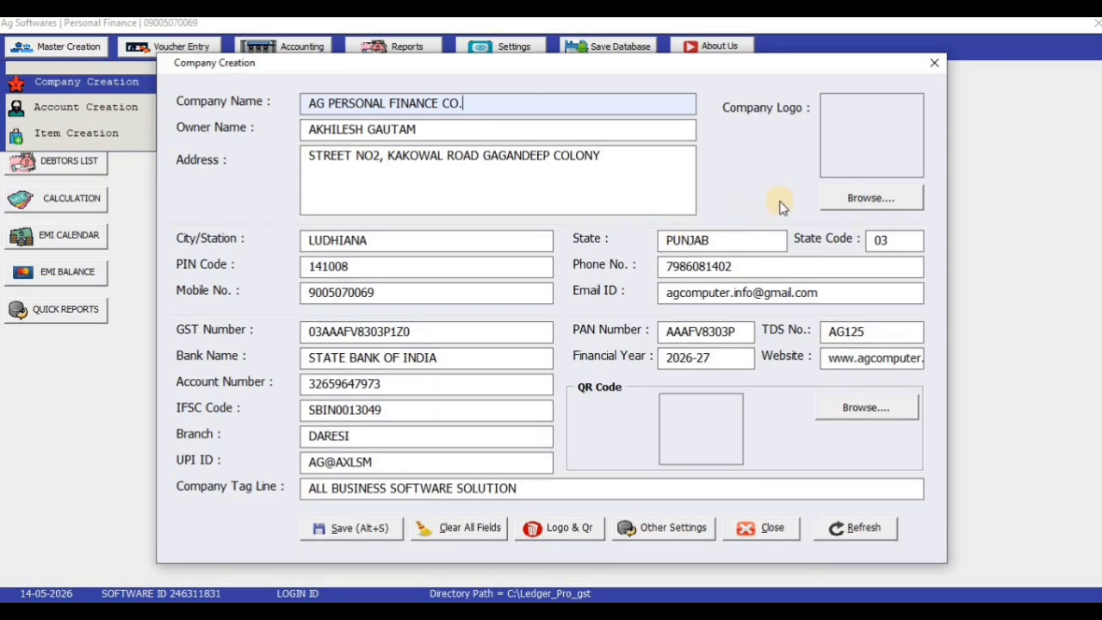
left_click(934, 65)
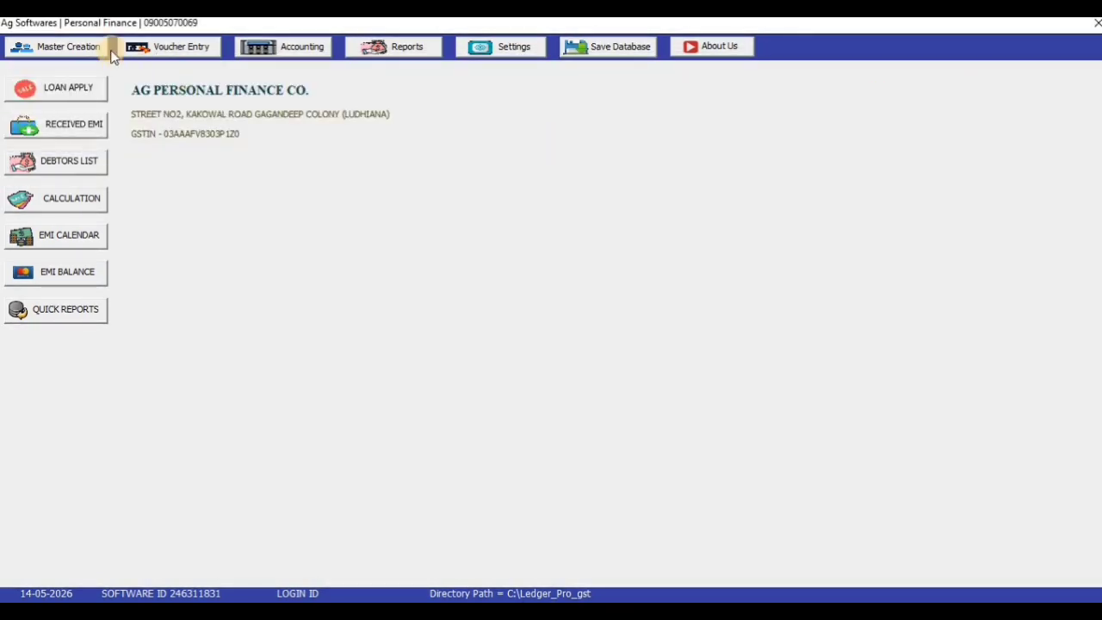
left_click(74, 48)
left_click(84, 113)
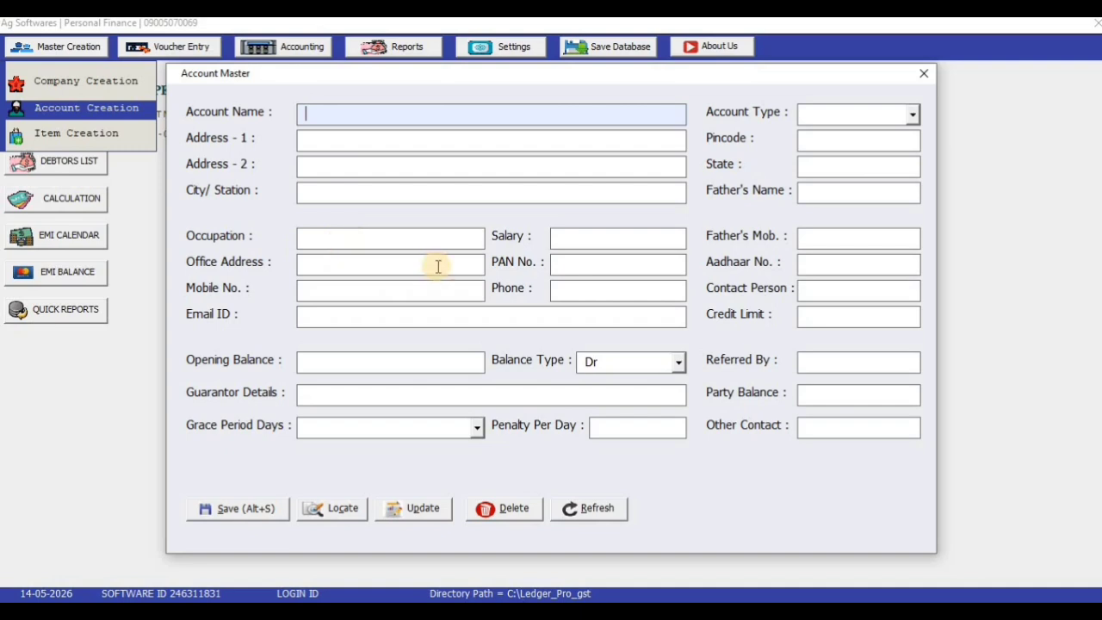
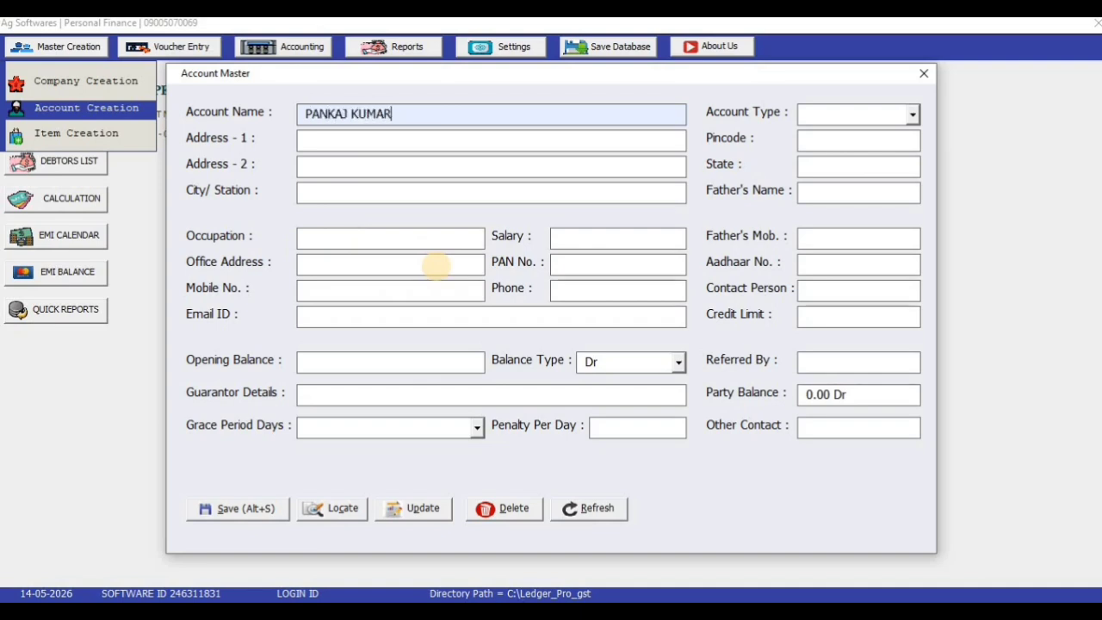
Enter the customer's full name and settle the account type on CUSTOMER
key("Tab")
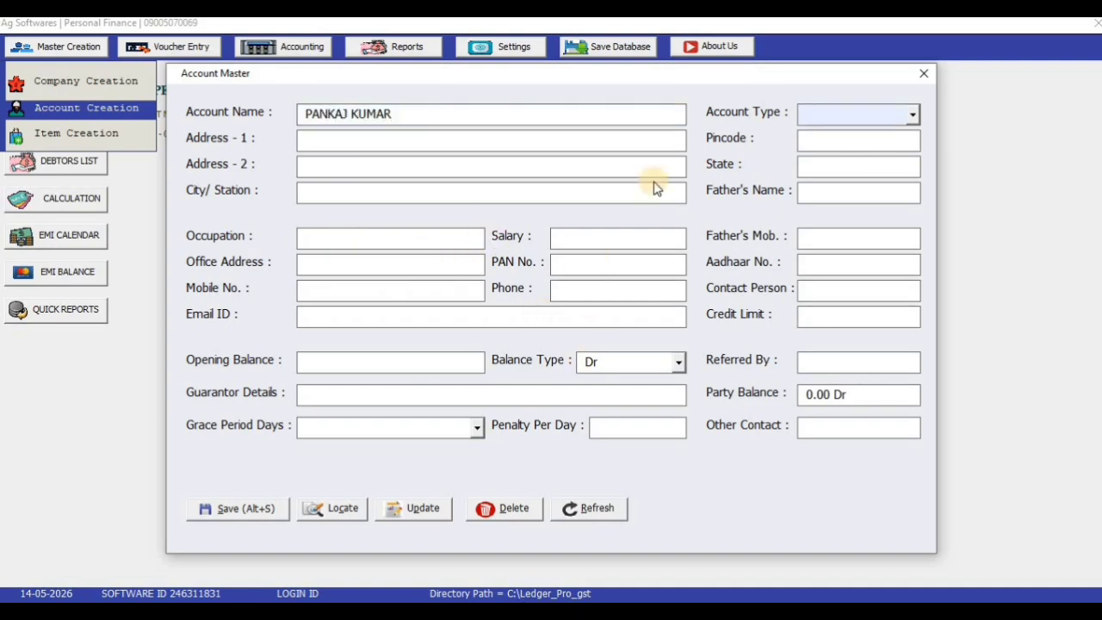
mouse_move(747, 76)
left_mouse_down()
mouse_move(743, 85)
mouse_move(728, 70)
left_mouse_up()
left_click(892, 106)
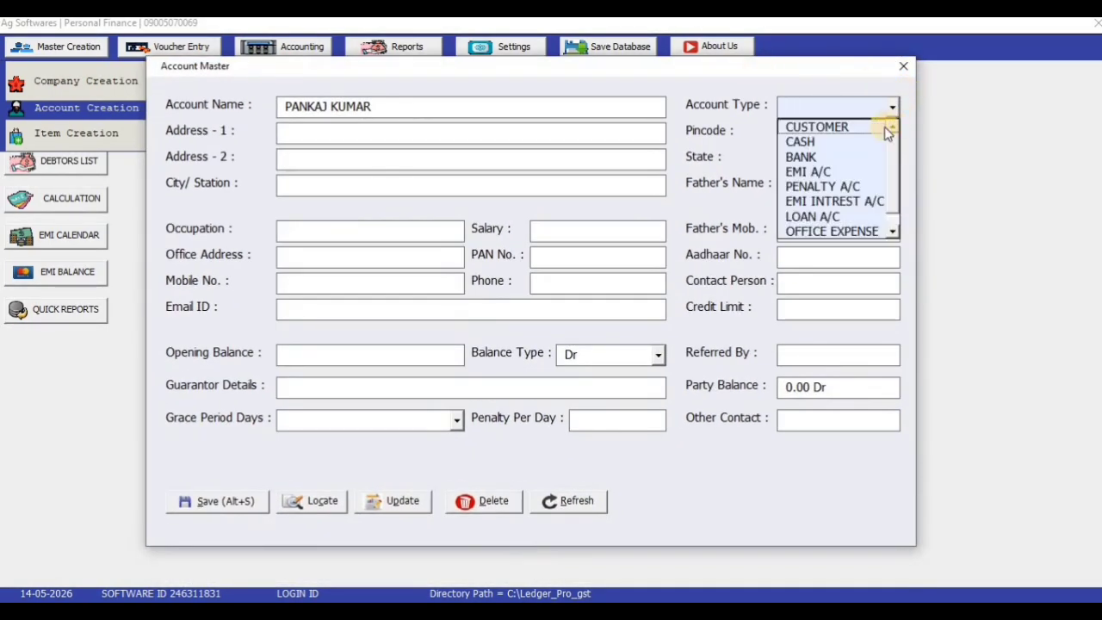
left_click(890, 126)
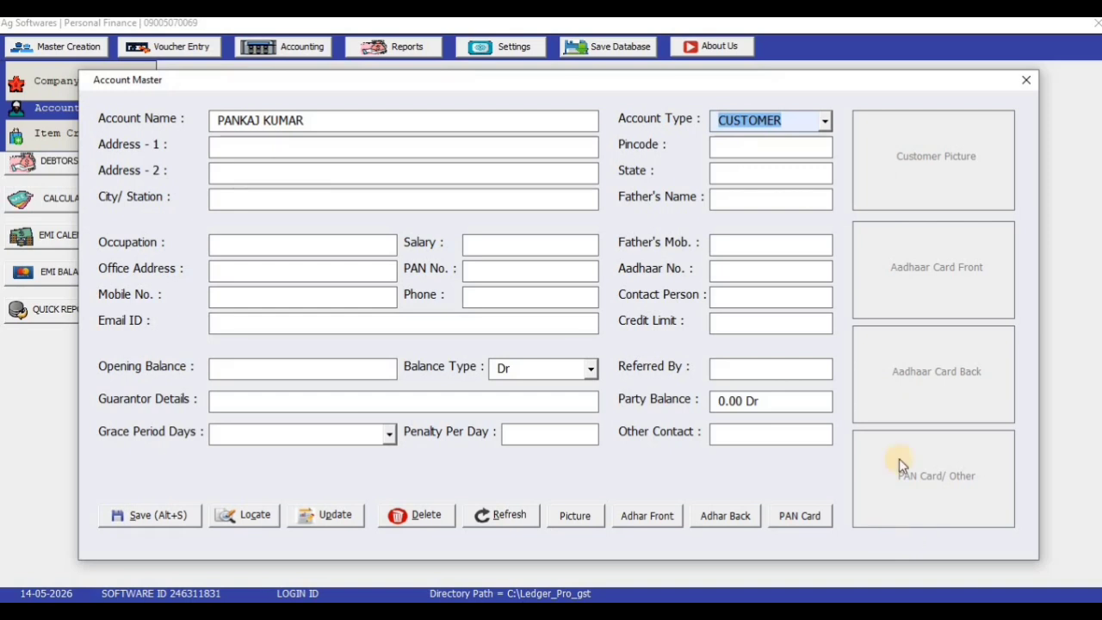
left_click(825, 121)
left_click(790, 156)
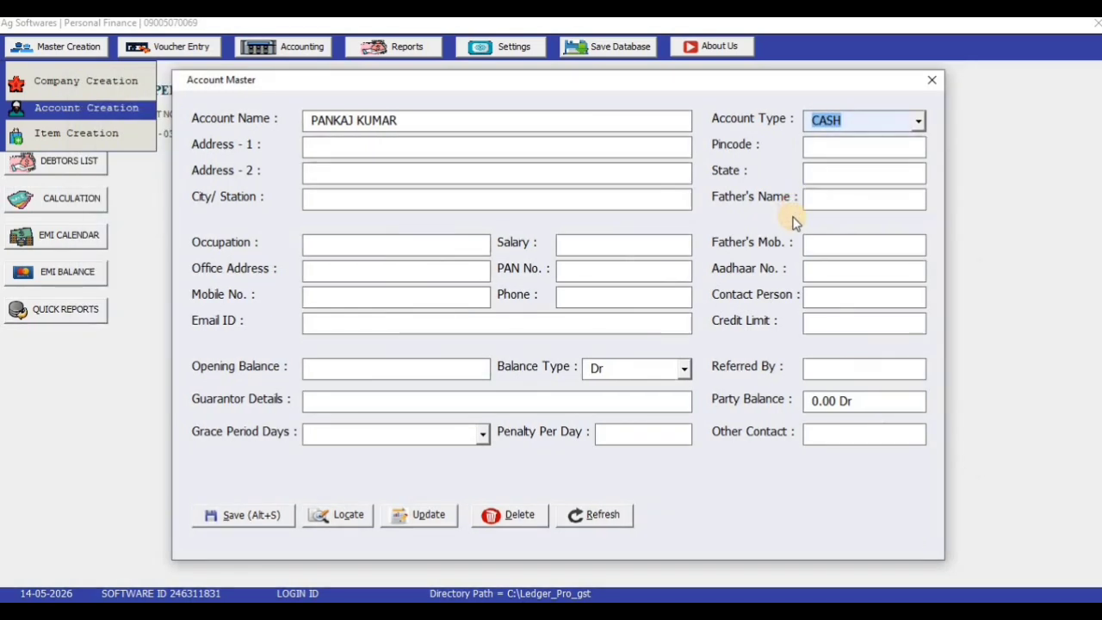
left_click(919, 120)
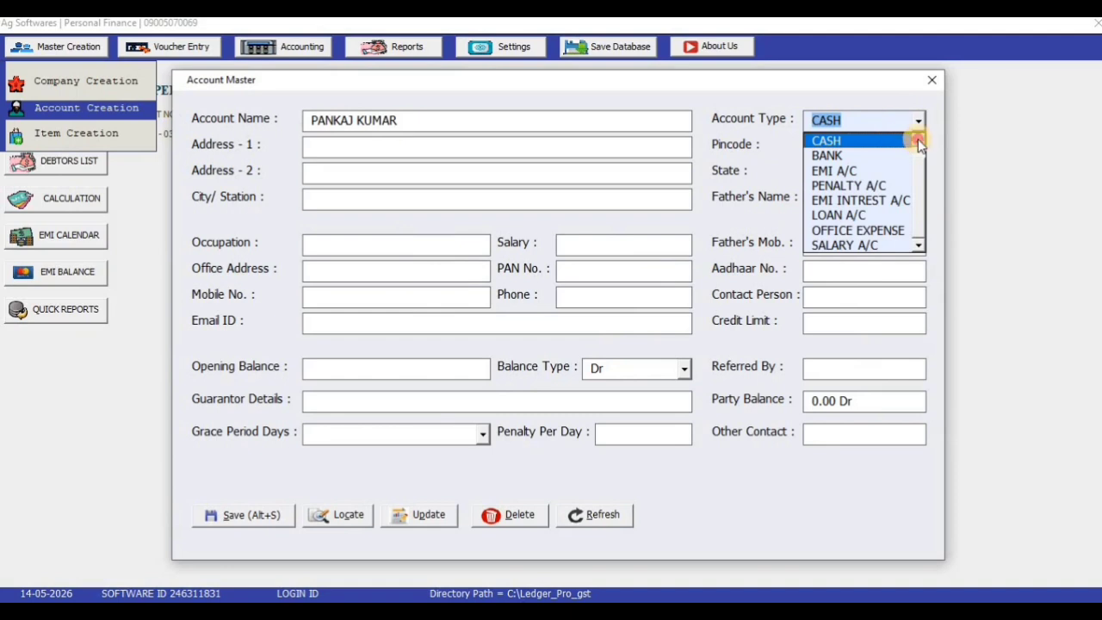
left_click(918, 139)
left_click(868, 141)
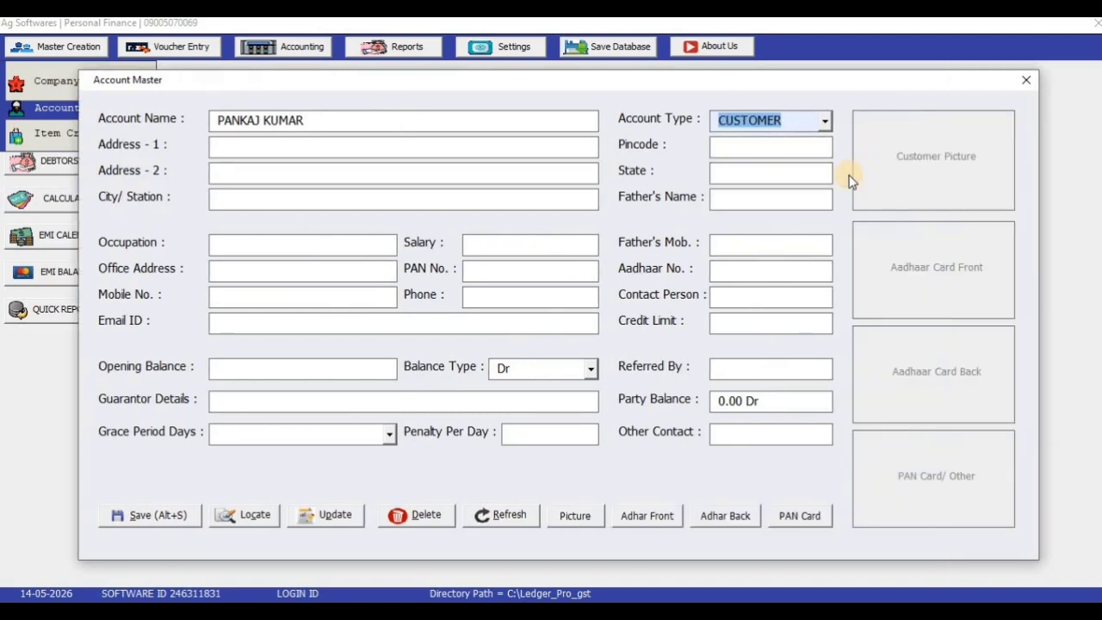
Fill in the customer's two address lines, city, pincode and state
left_click(444, 148)
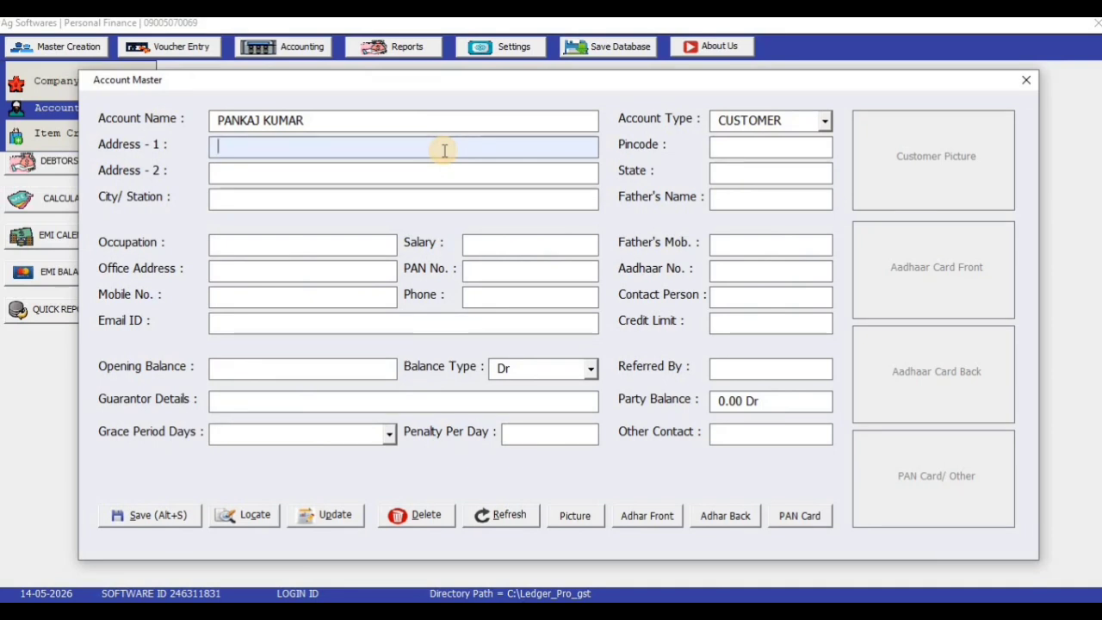
type("KANPUR NEAR RAIL")
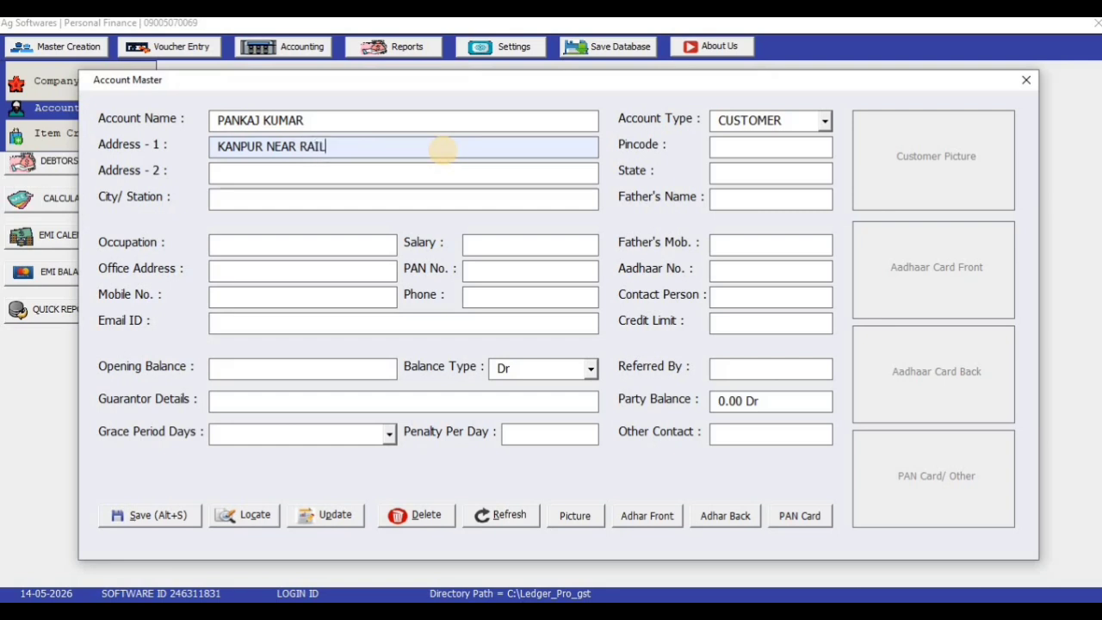
type("WAY STATION")
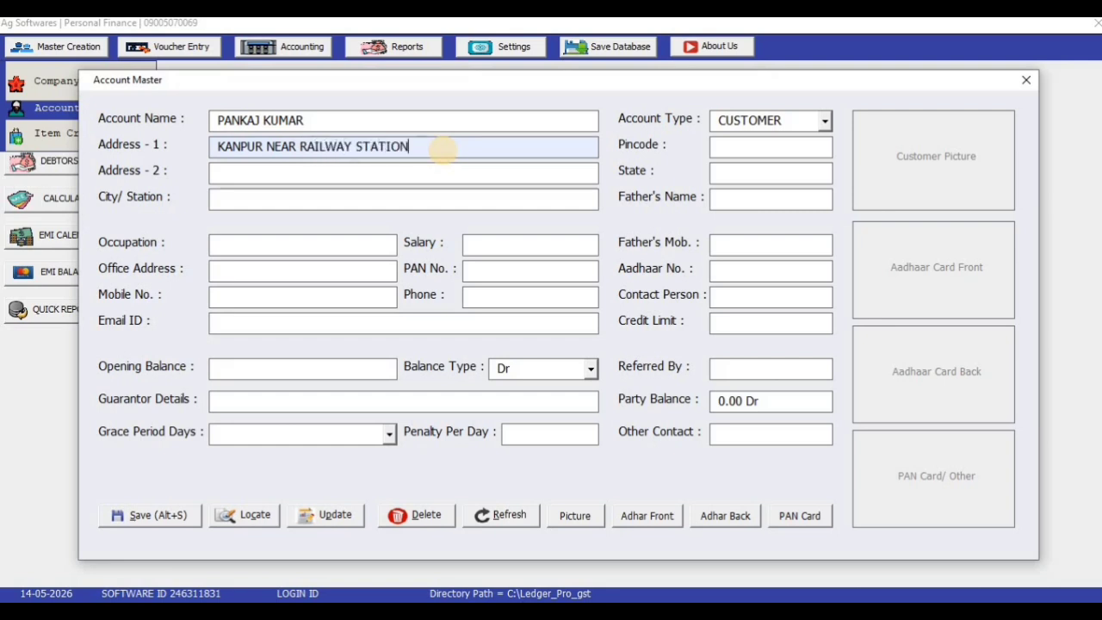
key("Return")
type("L")
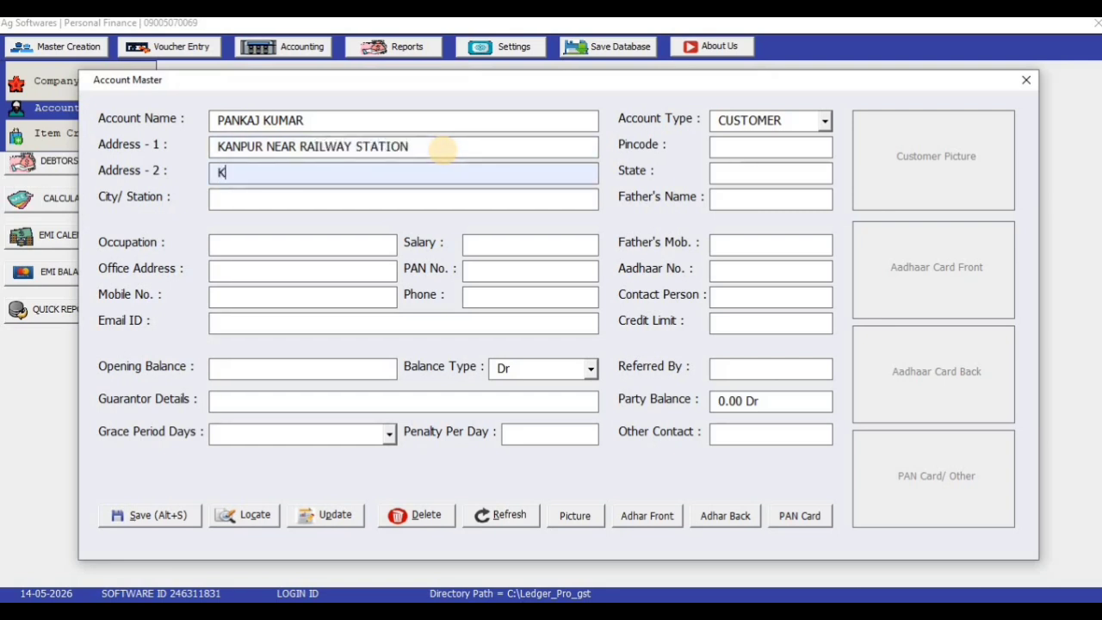
type("UCKNOW NEAR RA")
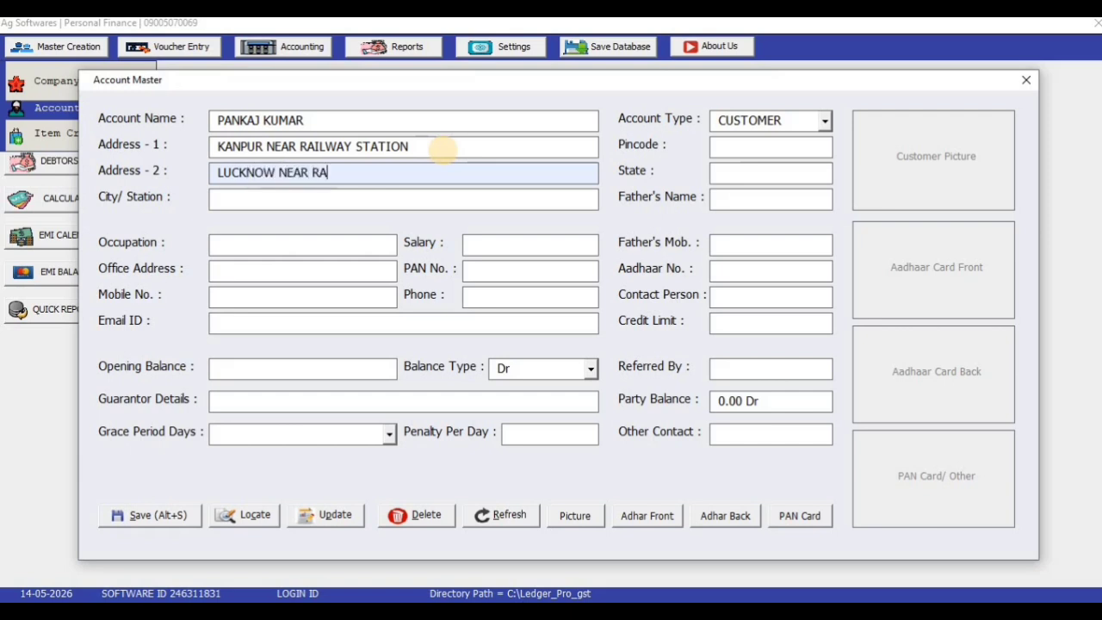
type("ILWAY STATION")
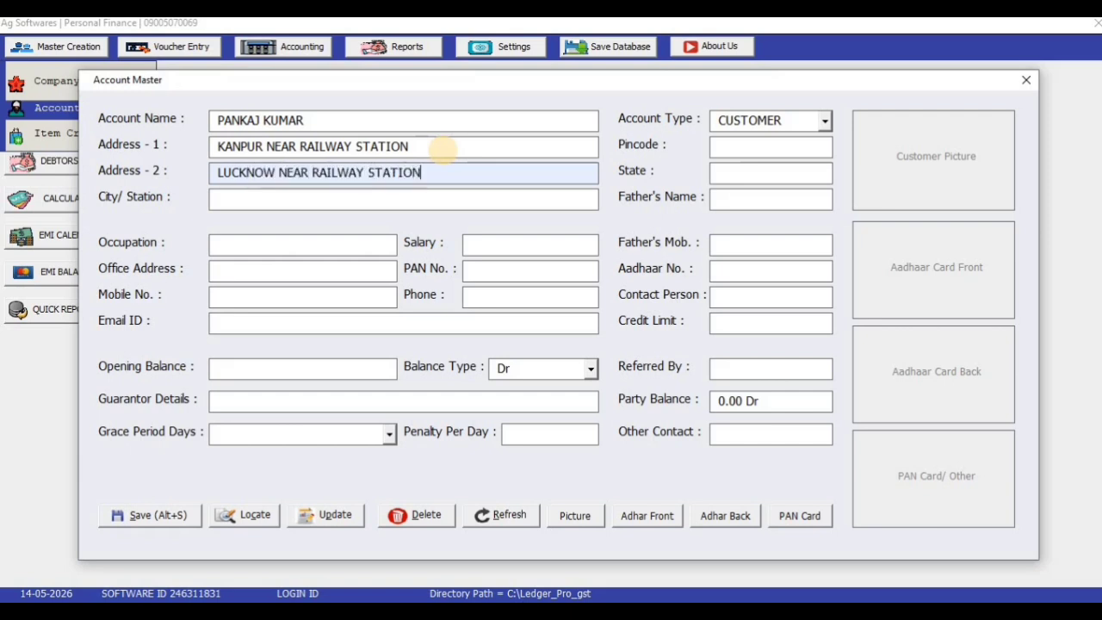
key("Return")
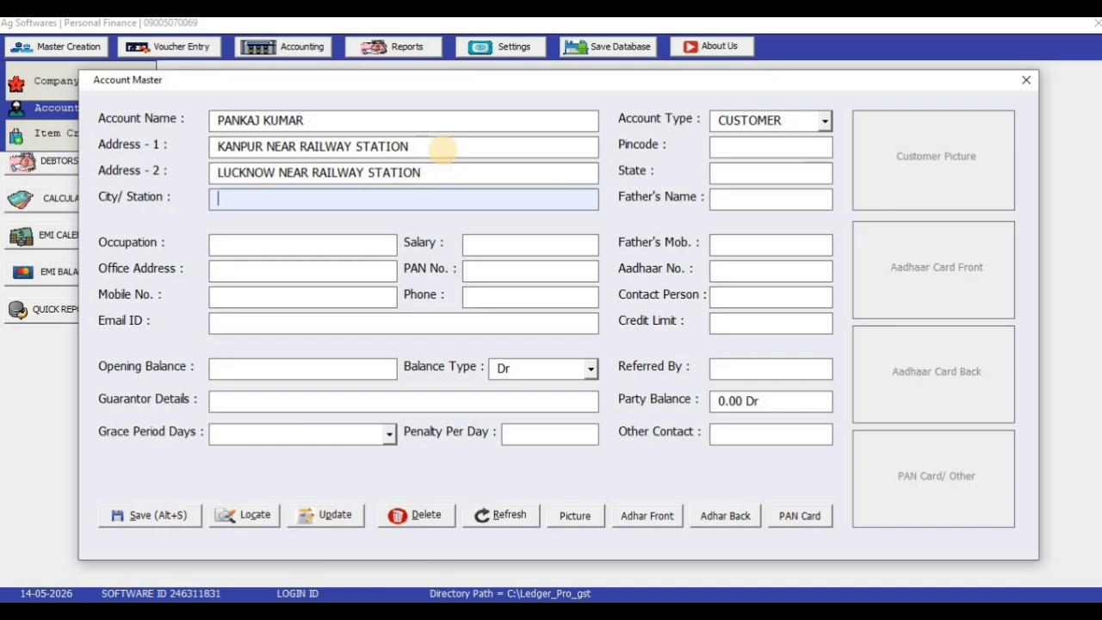
type("KANPUR")
key("Return")
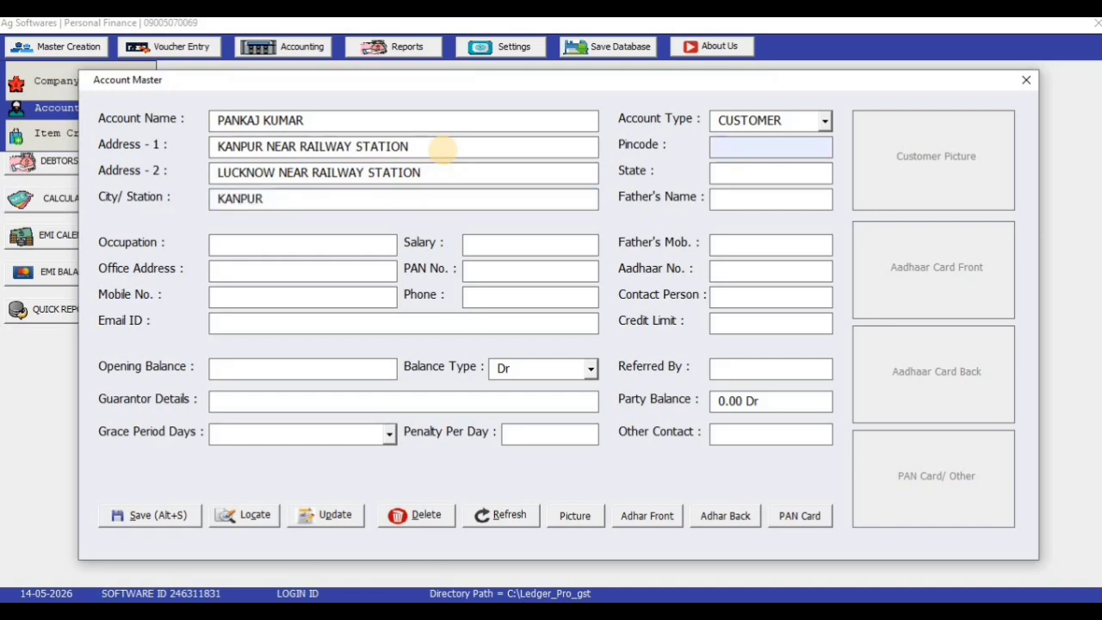
type("1232")
key("Return")
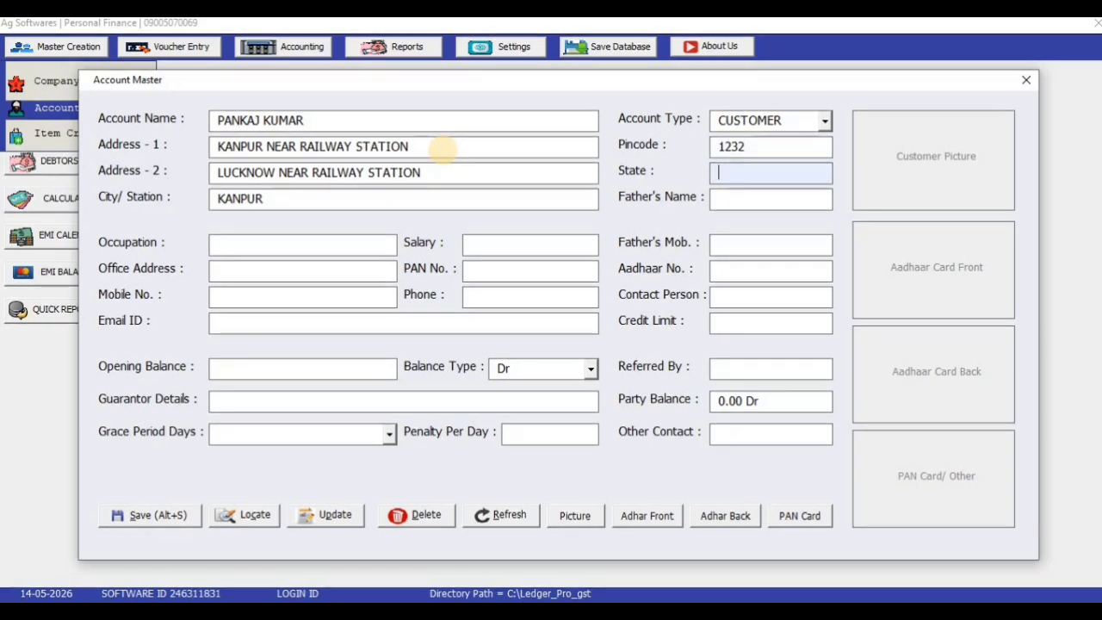
type("UP")
key("Return")
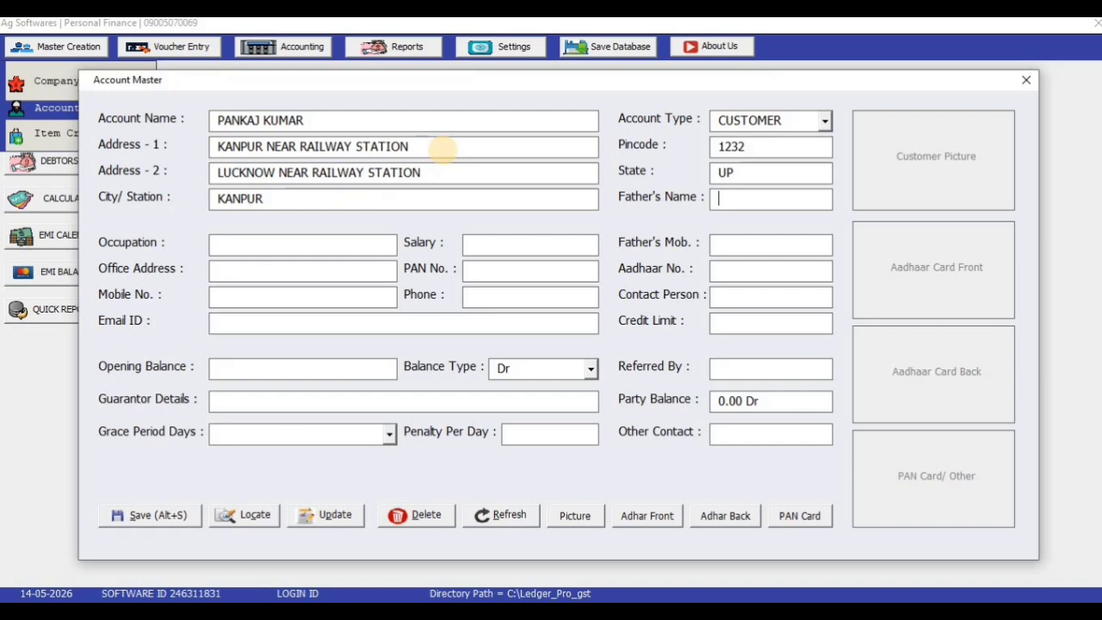
Enter father's name, occupation PVT JOB, salary 20000, father's mobile, office address and PAN number
type("KK GAUTAM")
key("Tab")
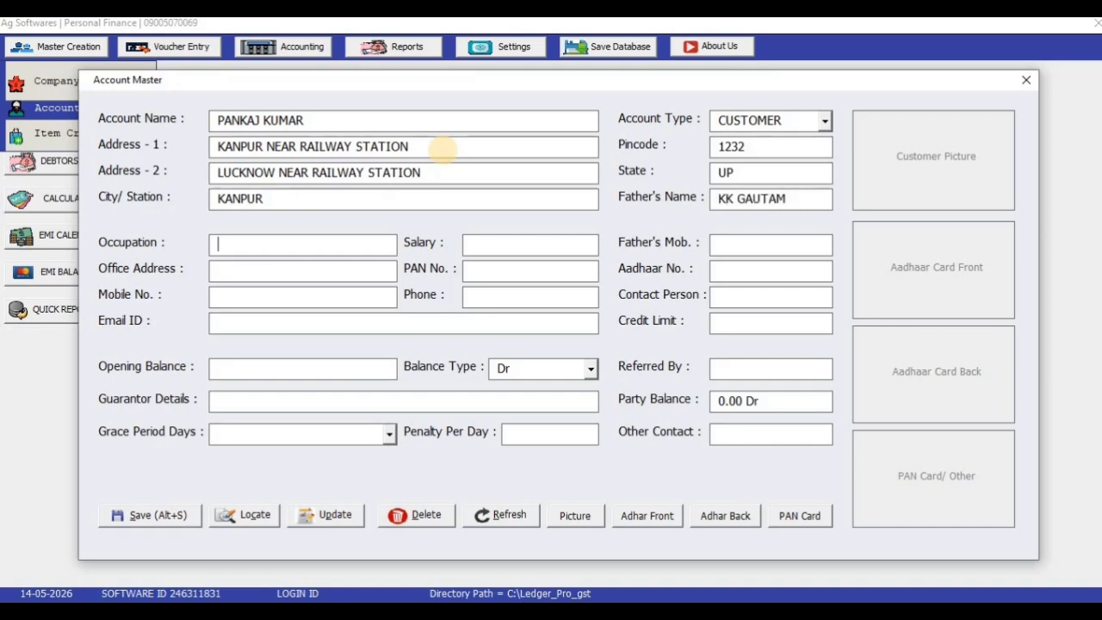
type("JOB")
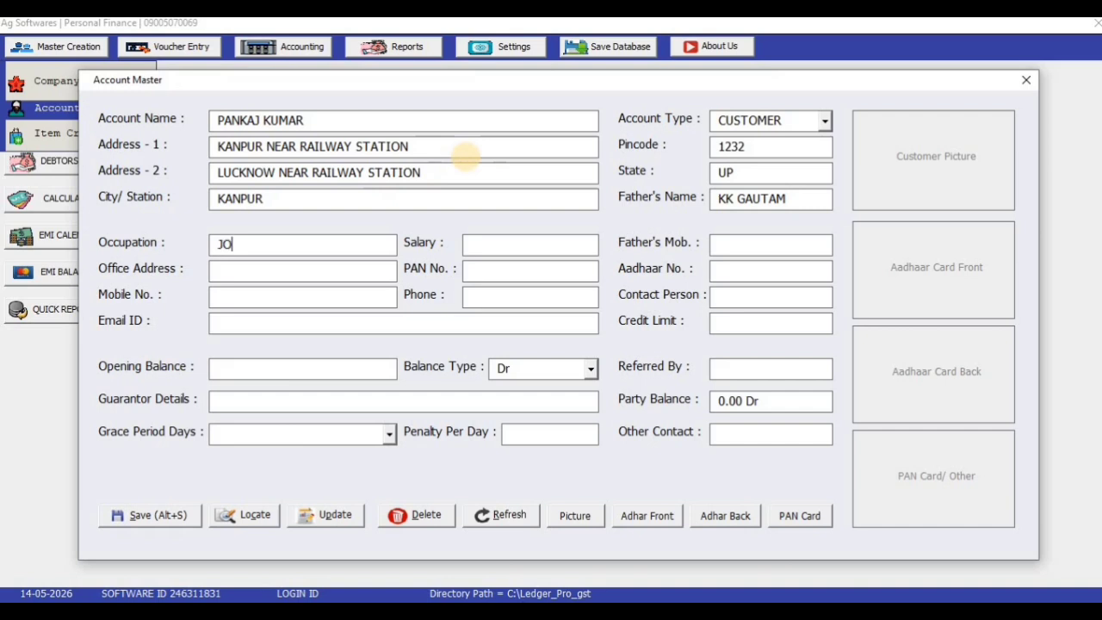
key("BackSpace")
key("BackSpace")
key("BackSpace")
type("PVT JOB")
key("Tab")
type("20000")
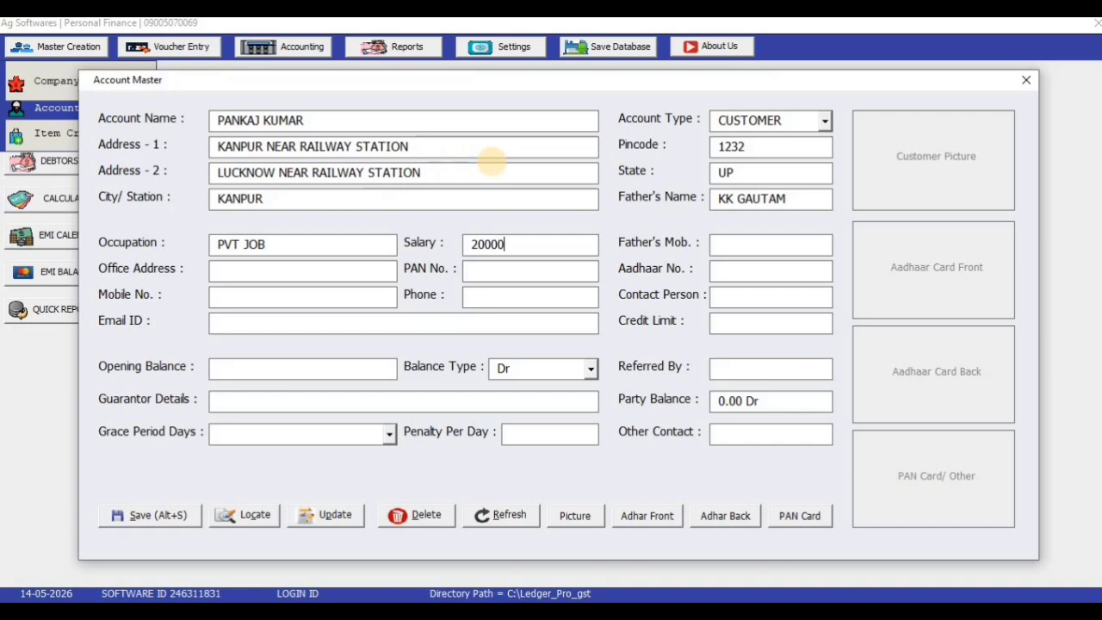
type("FDF")
key("BackSpace")
key("BackSpace")
key("BackSpace")
key("Tab")
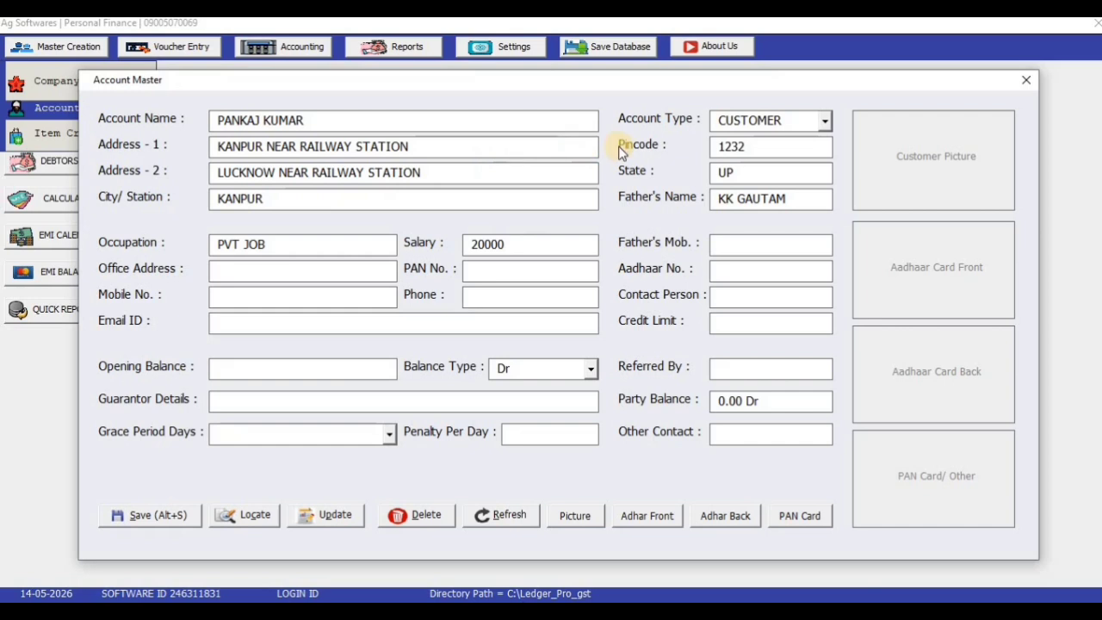
type("•••••••••")
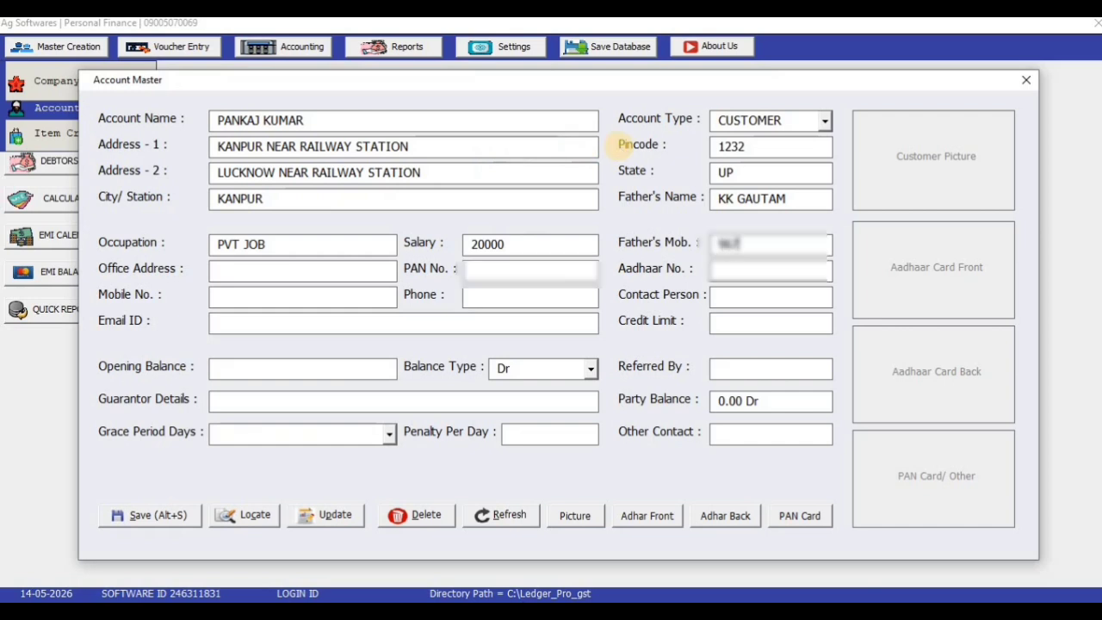
type("•")
key("Tab")
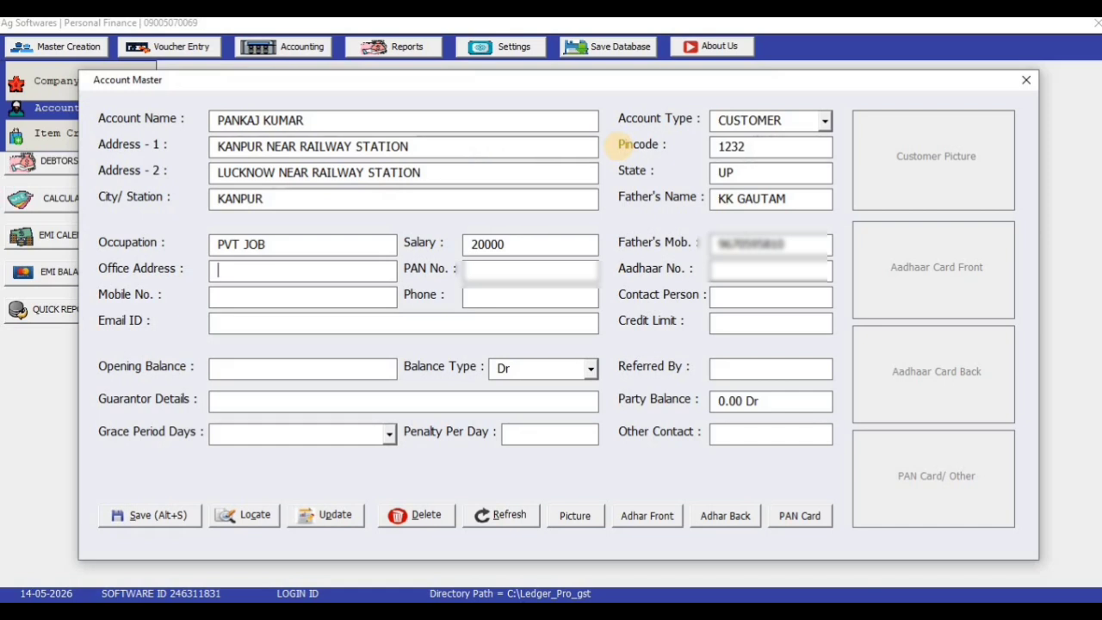
type("UNNAO")
key("Tab")
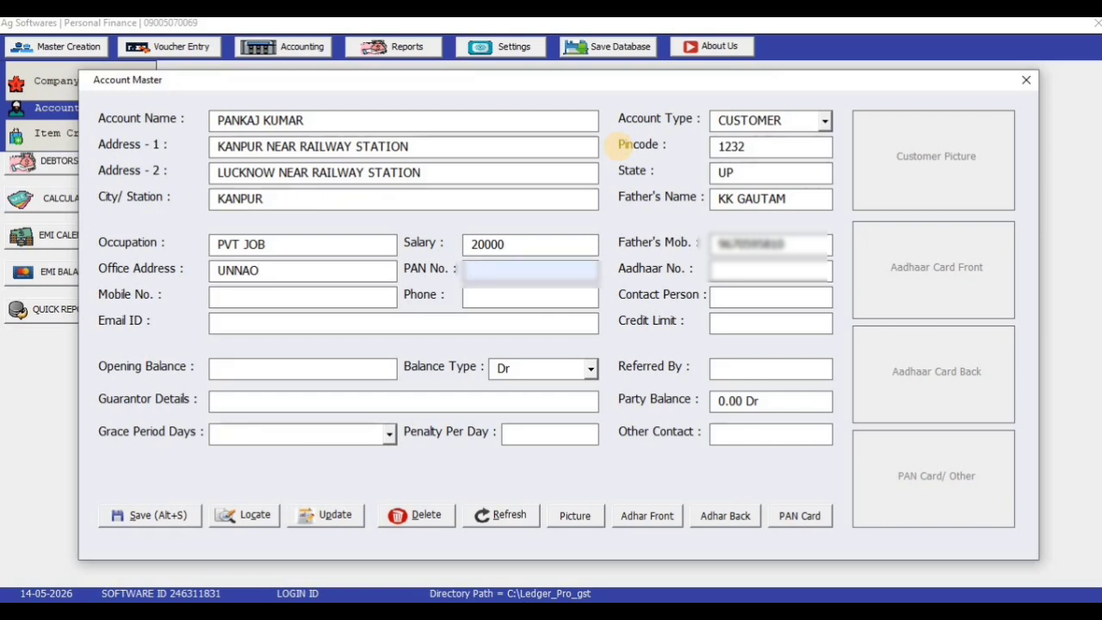
type("ABC")
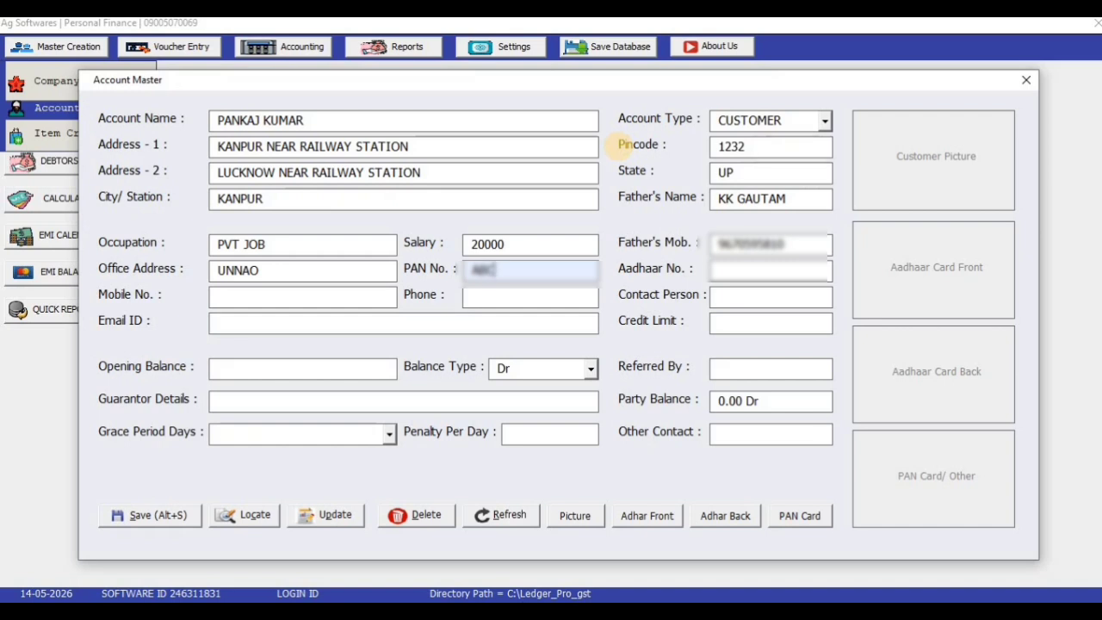
type("123")
Finish the ID number entry, then fill in the customer's mobile number, phone number and contact person name
key("Tab")
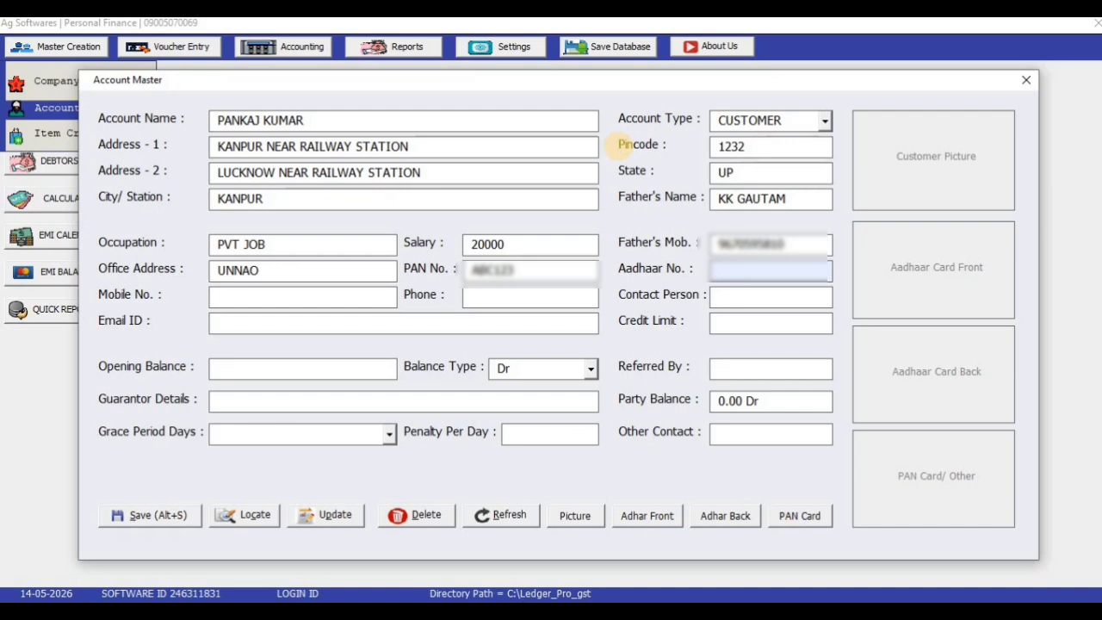
type("123")
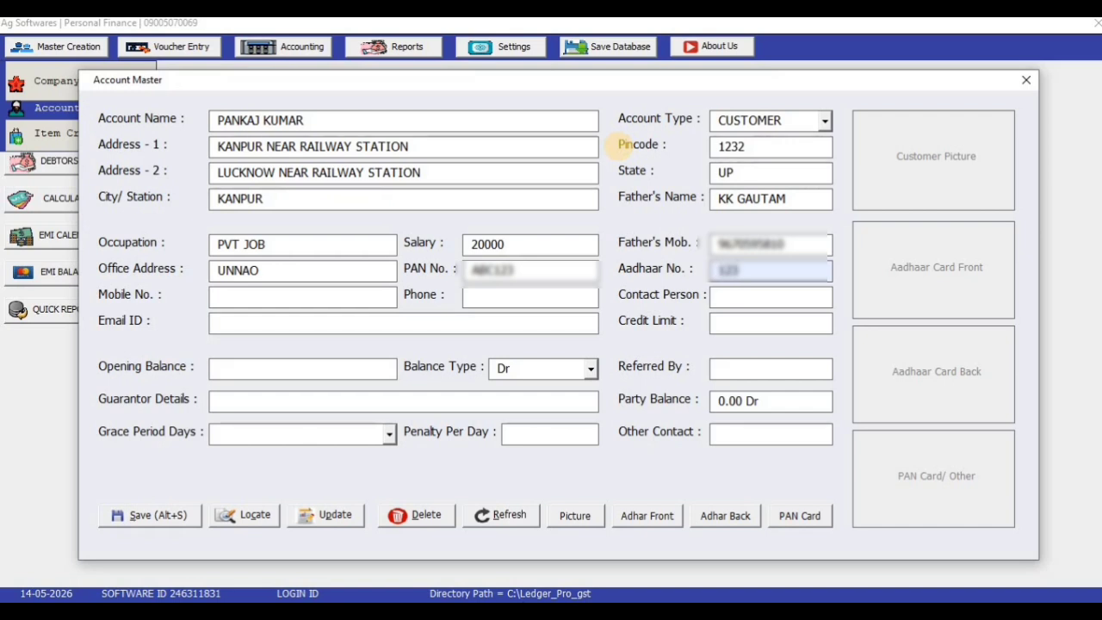
key("Tab")
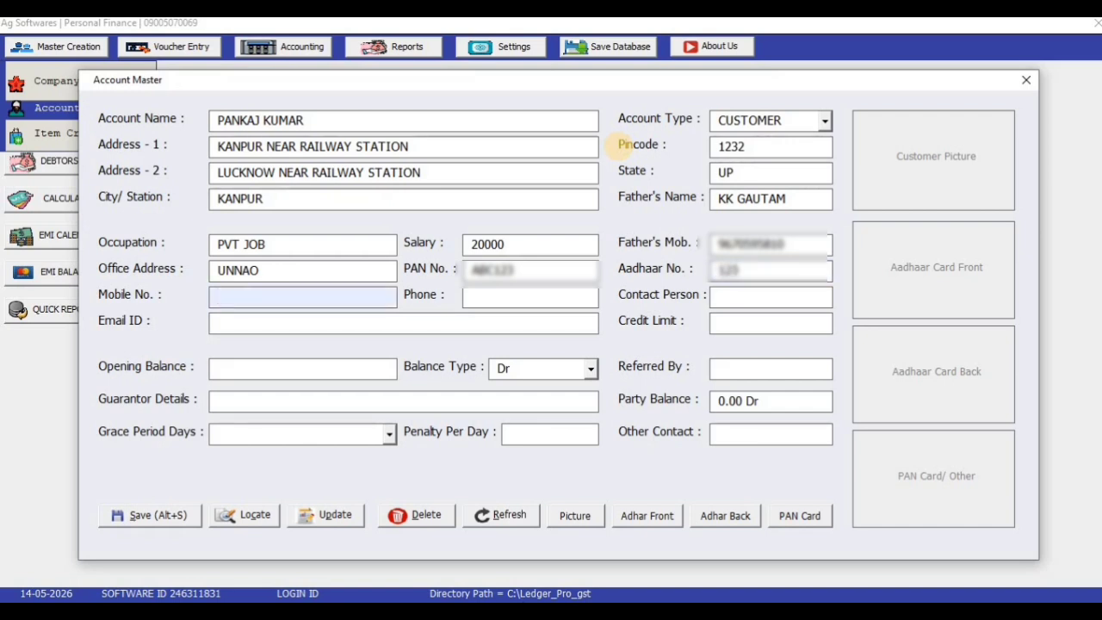
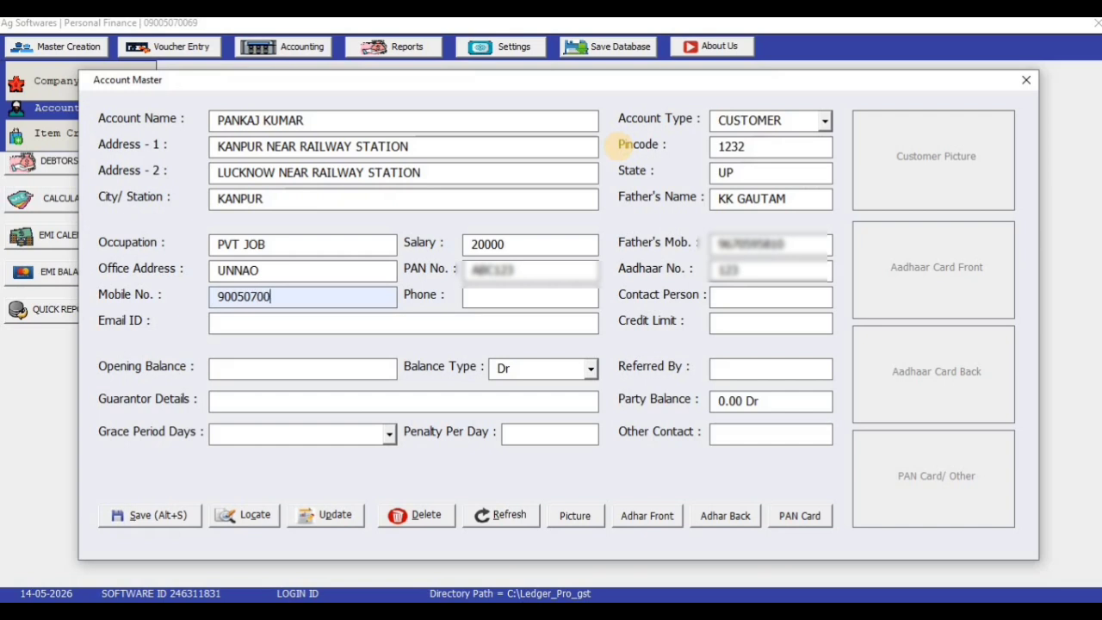
key("Tab")
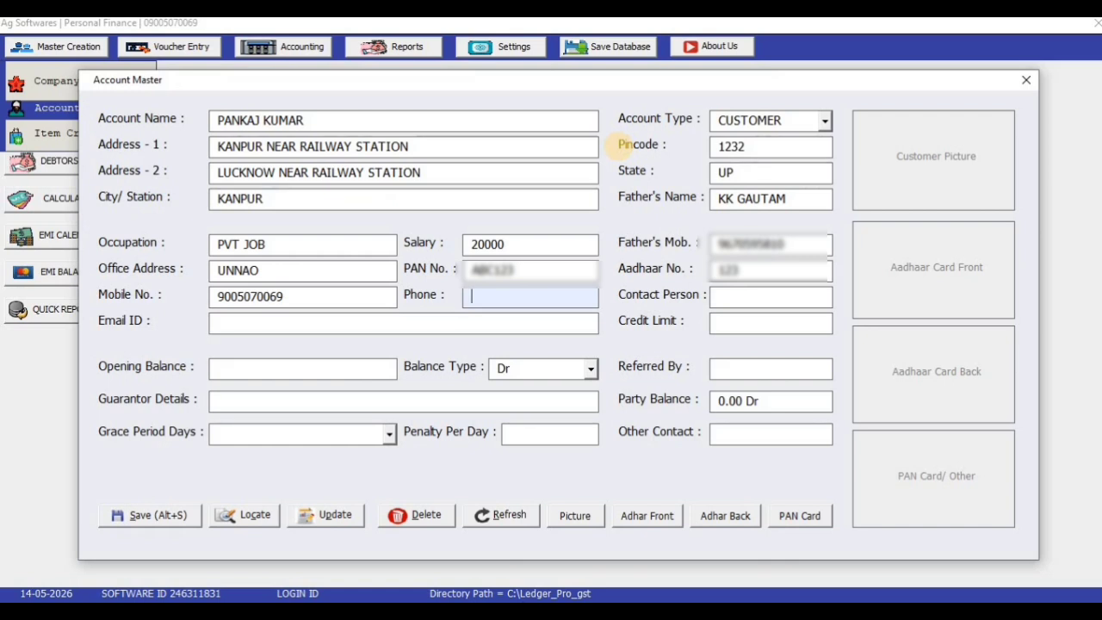
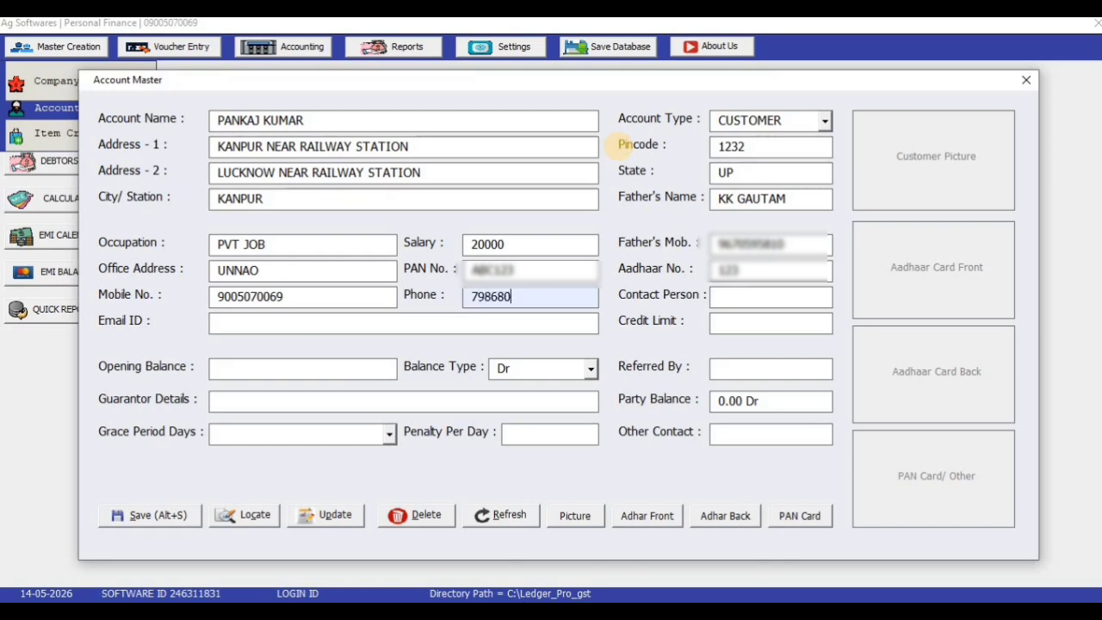
key("Tab")
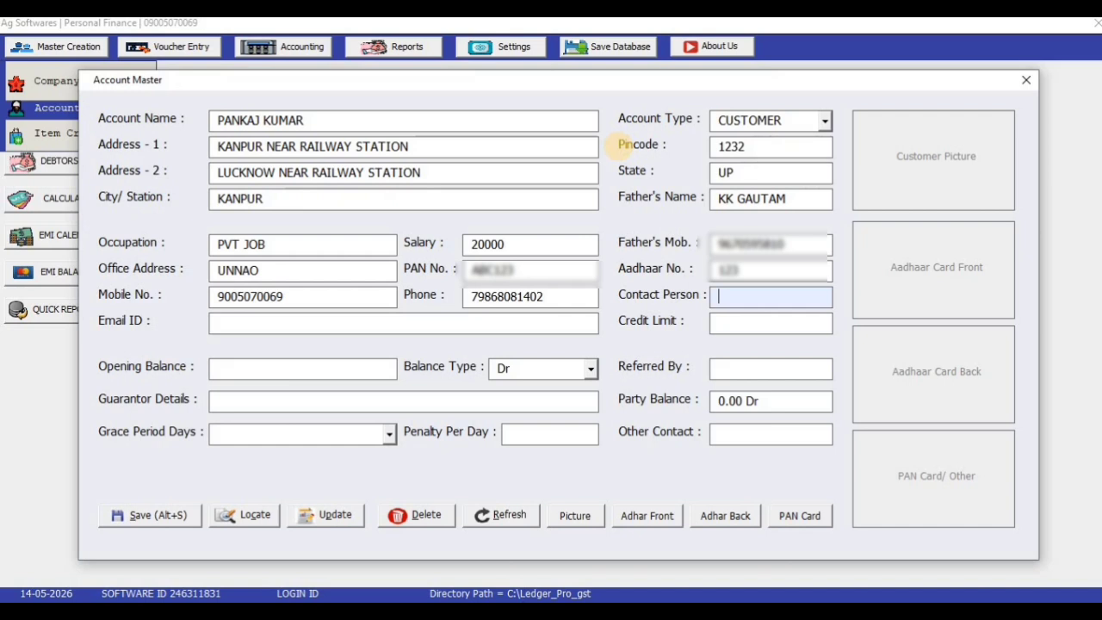
type("ABHISHEK")
Enter the customer's e-mail address and a 50000 credit limit, skipping past the opening balance
key("Tab")
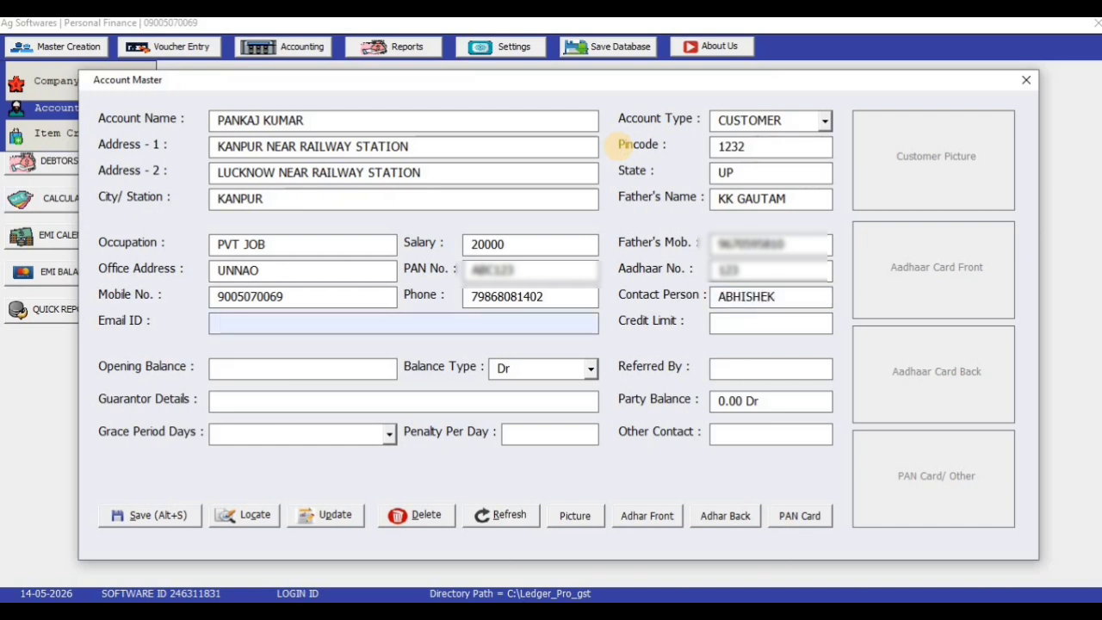
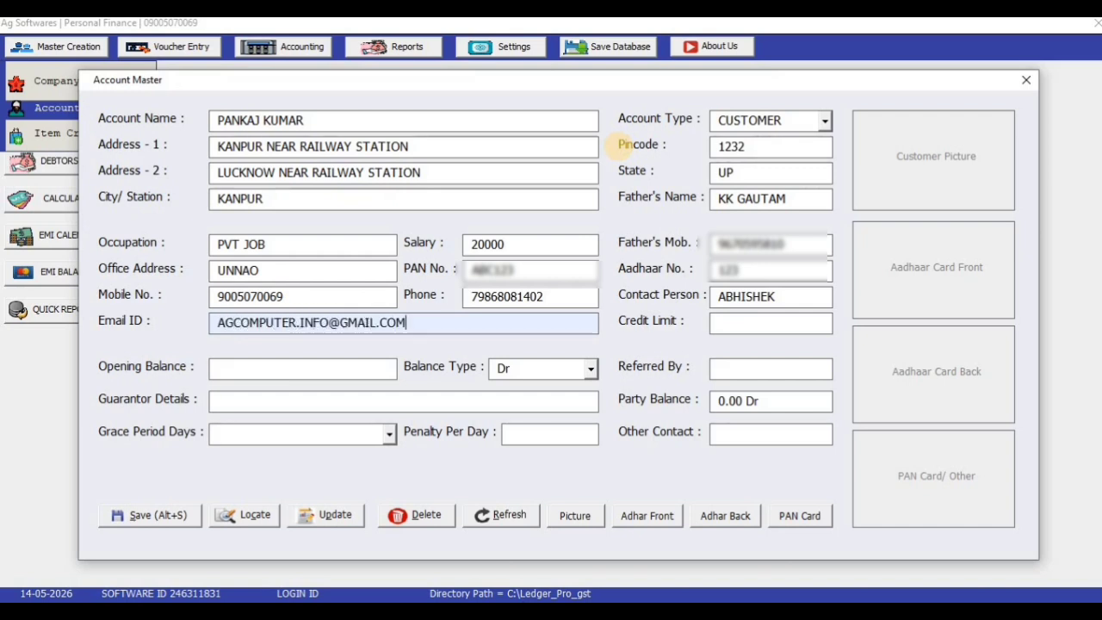
key("Tab")
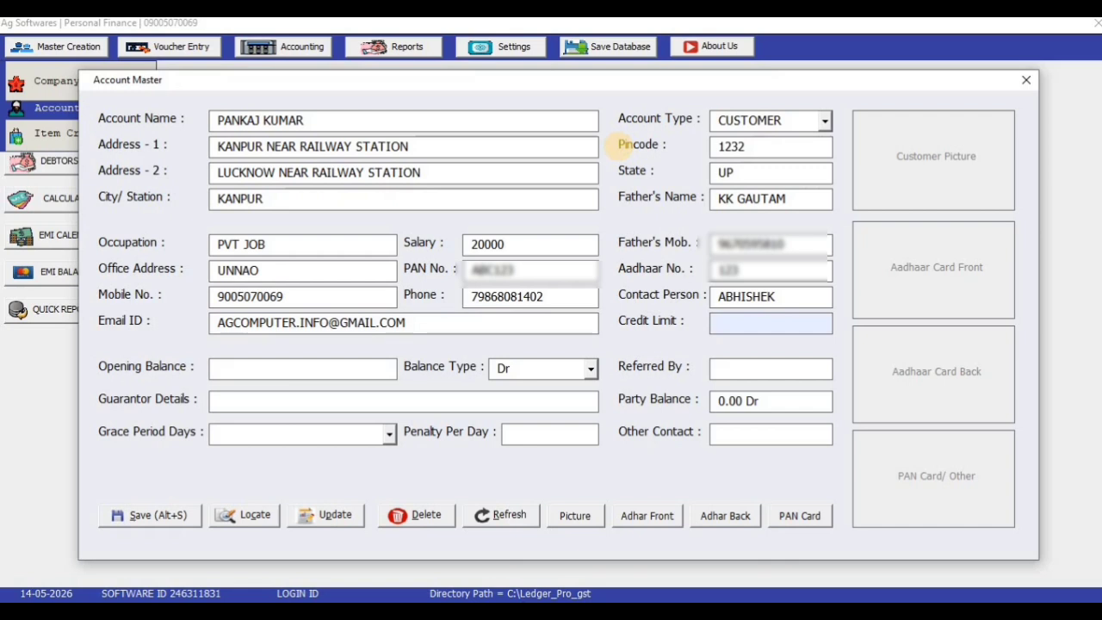
type("50000")
key("Tab")
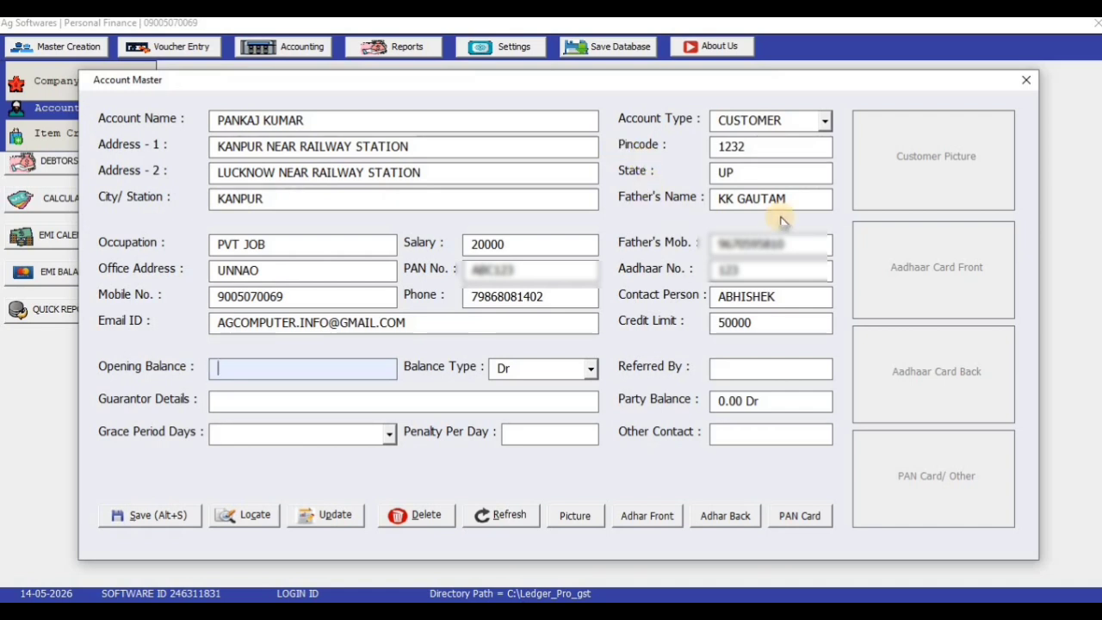
key("Tab")
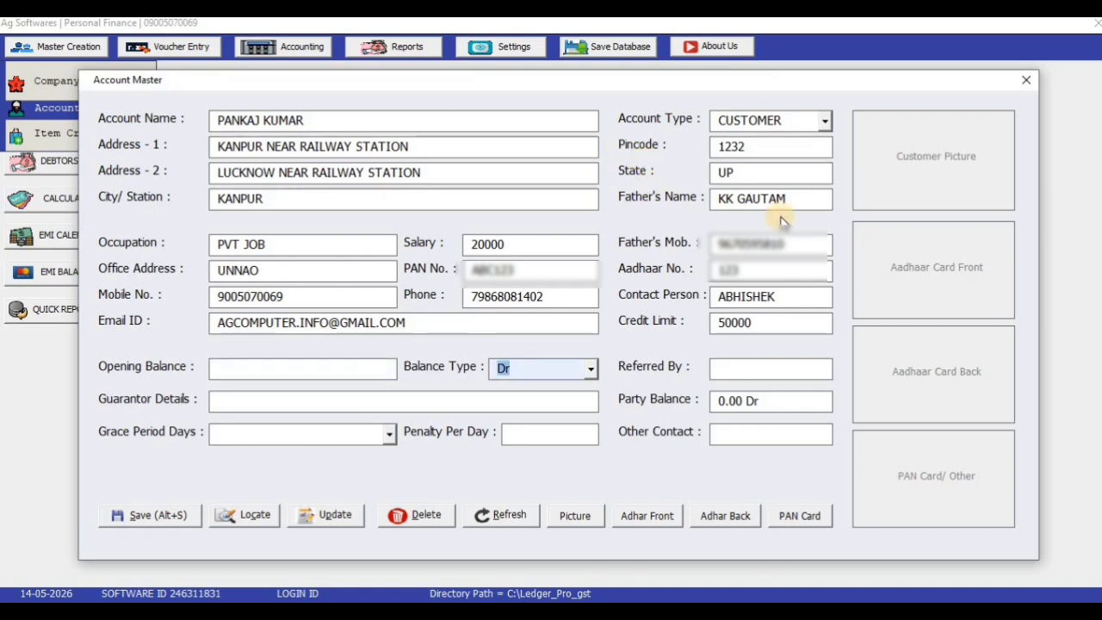
key("Tab")
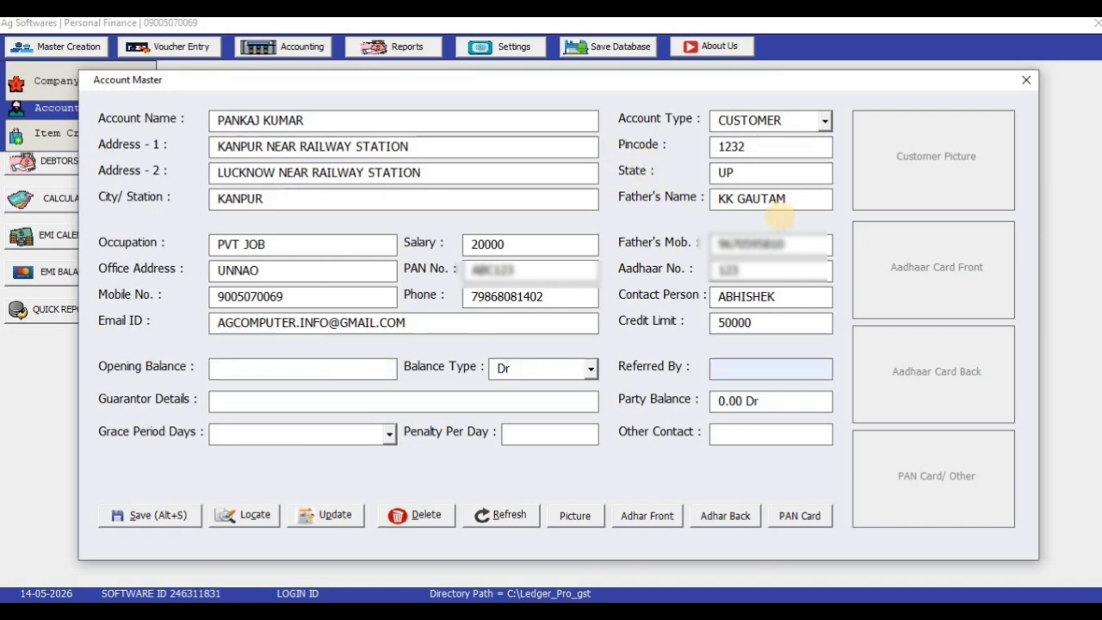
Enter the referrer's name in Referred By and the guarantor's name and details in Guarantor Details
left_click(763, 369)
key("Tab")
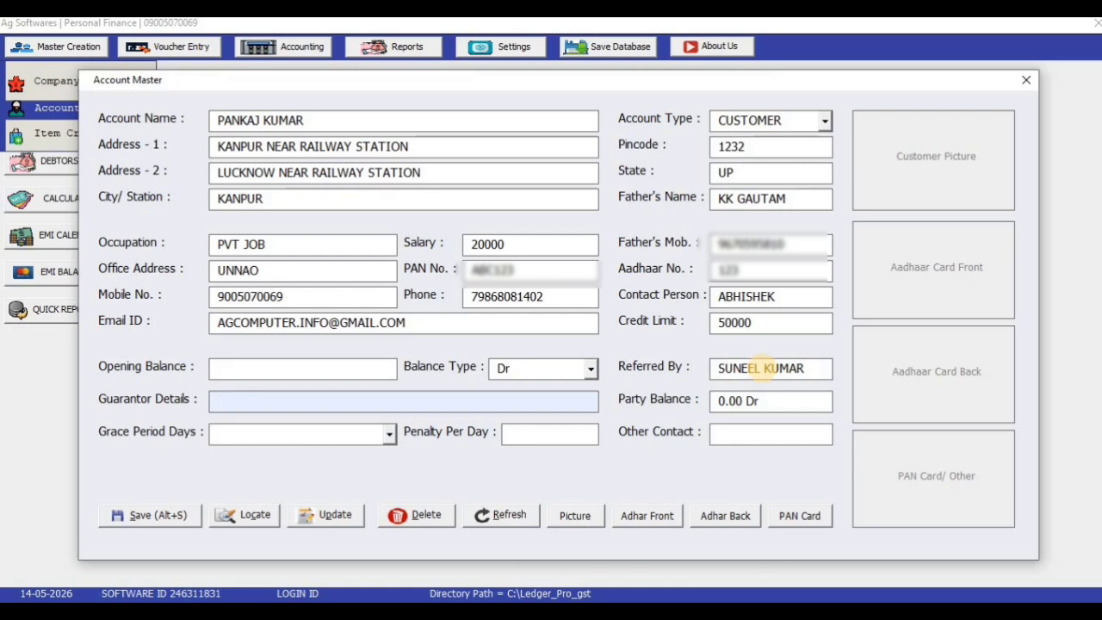
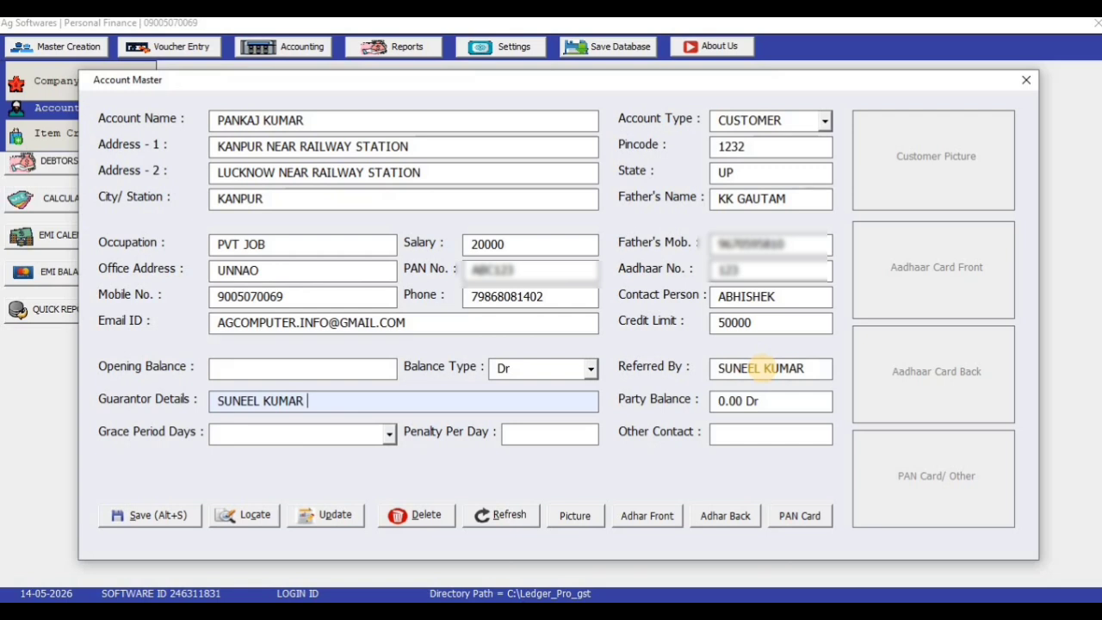
type("ADD")
key("BackSpace")
key("BackSpace")
key("BackSpace")
key("BackSpace")
key("Tab")
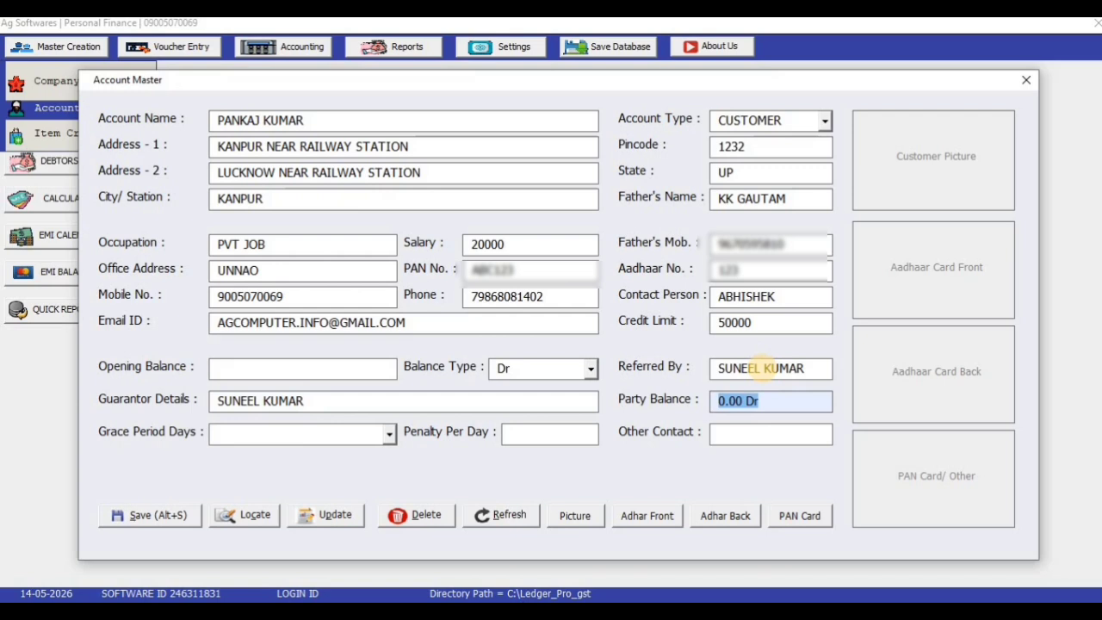
Set the grace period to 0 DAYS and the penalty to 100 per day
key("Tab")
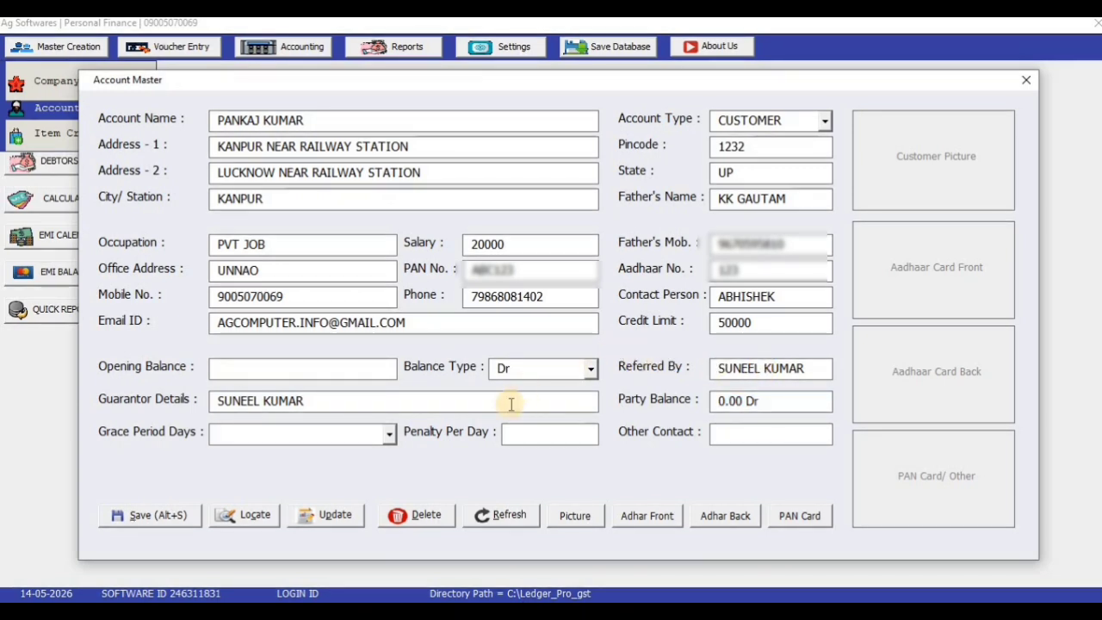
left_click(390, 437)
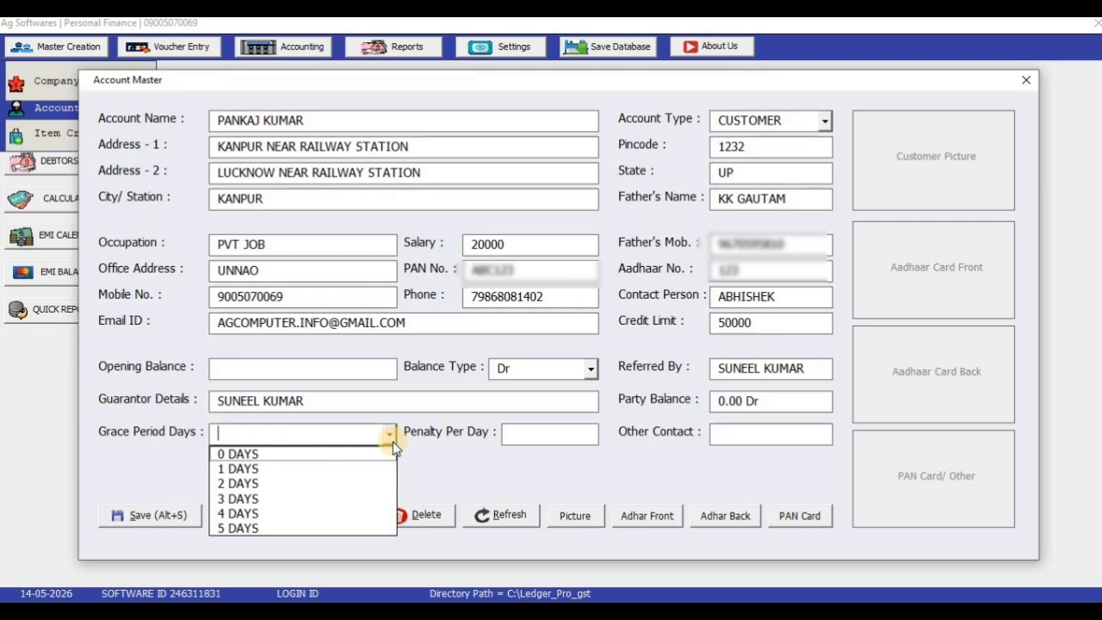
left_click(368, 453)
left_click(509, 436)
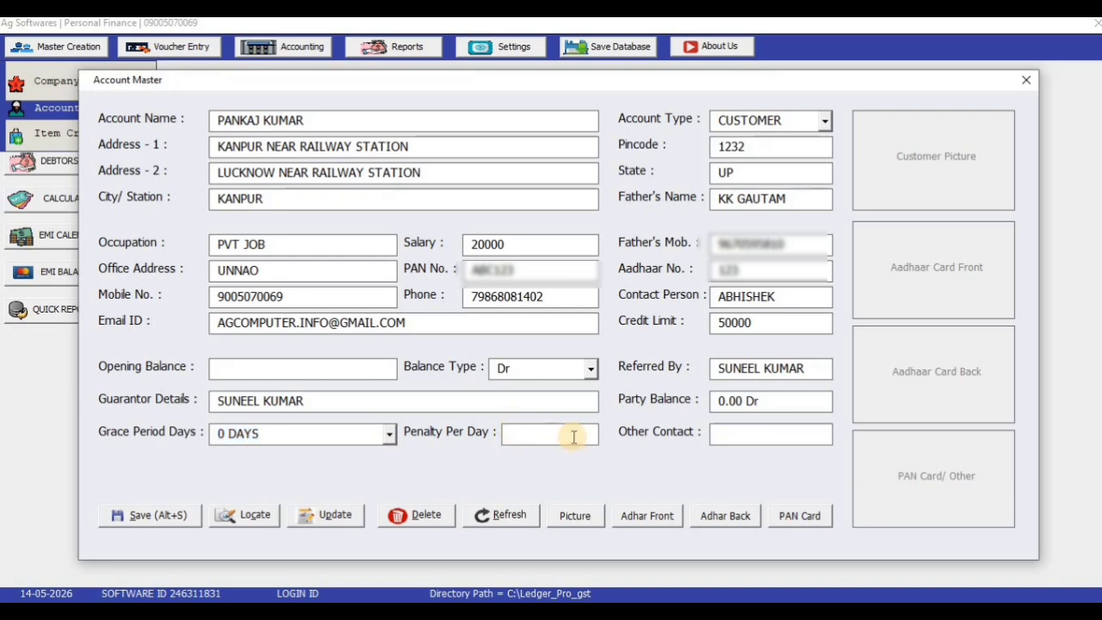
type("100")
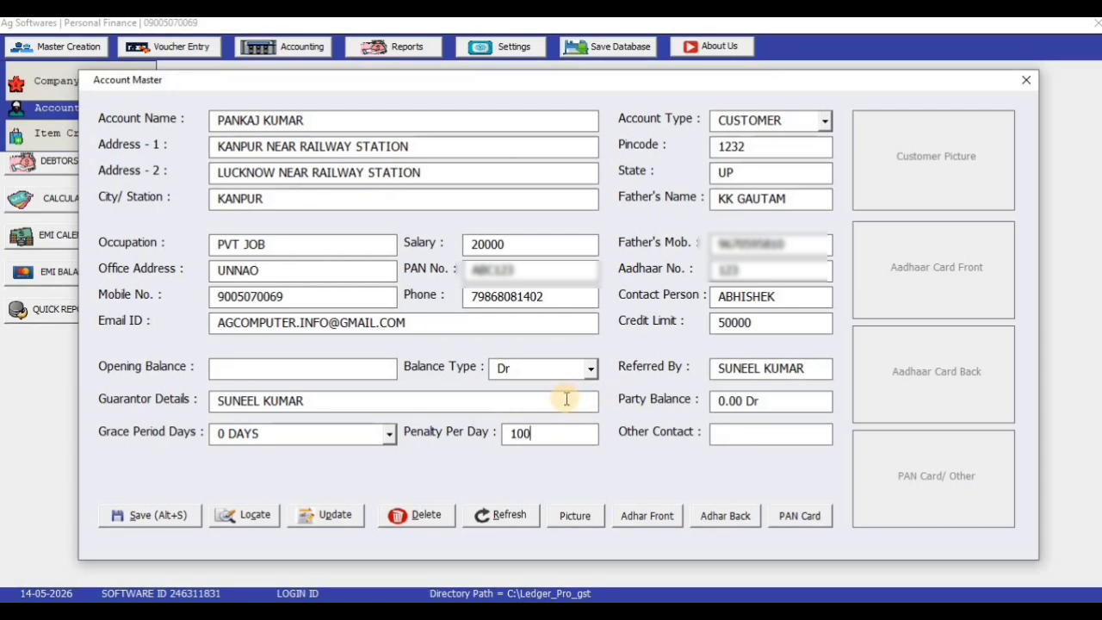
left_click(756, 434)
left_click(913, 439)
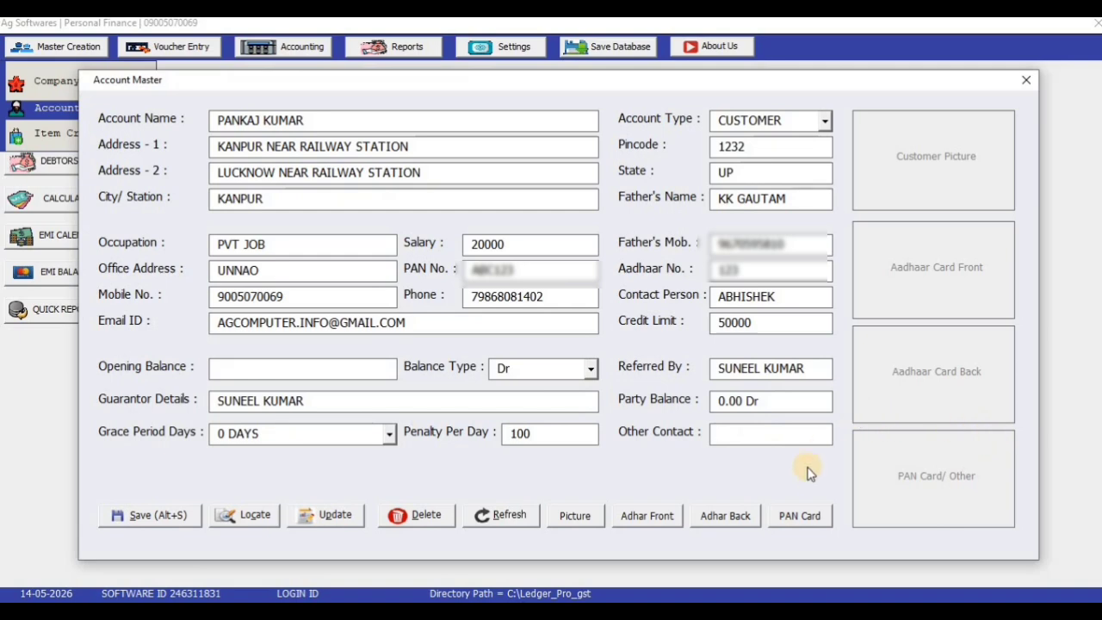
Attach the customer's photo from the DOCUMENT folder on the AG SOFTWARE (I:) drive
left_click(943, 172)
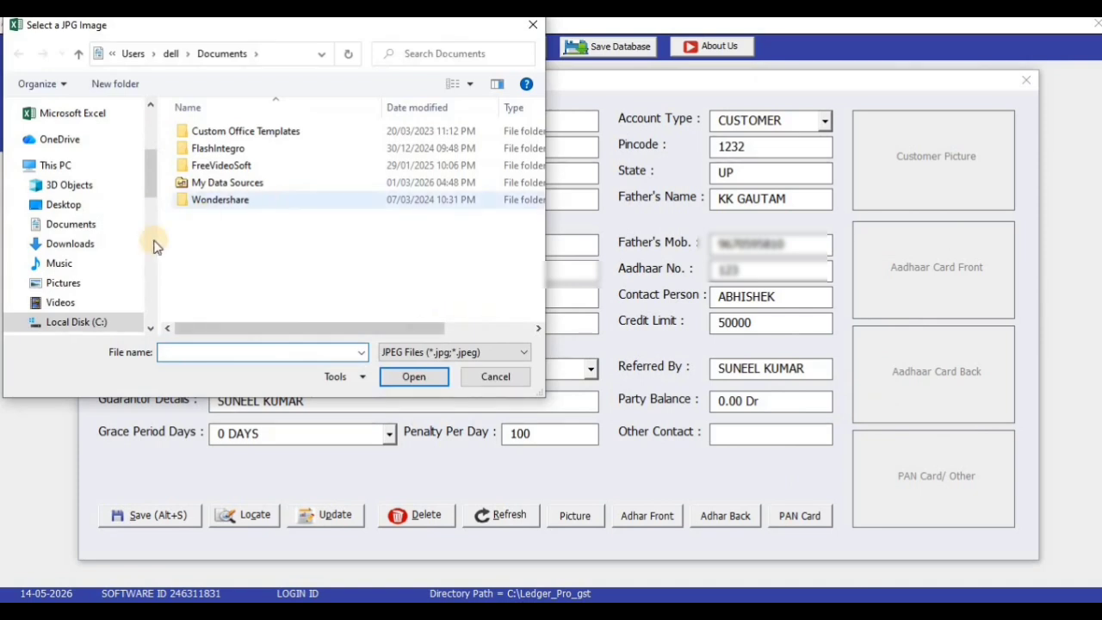
scroll(158, 236, "down", 6)
scroll(155, 228, "up", 2)
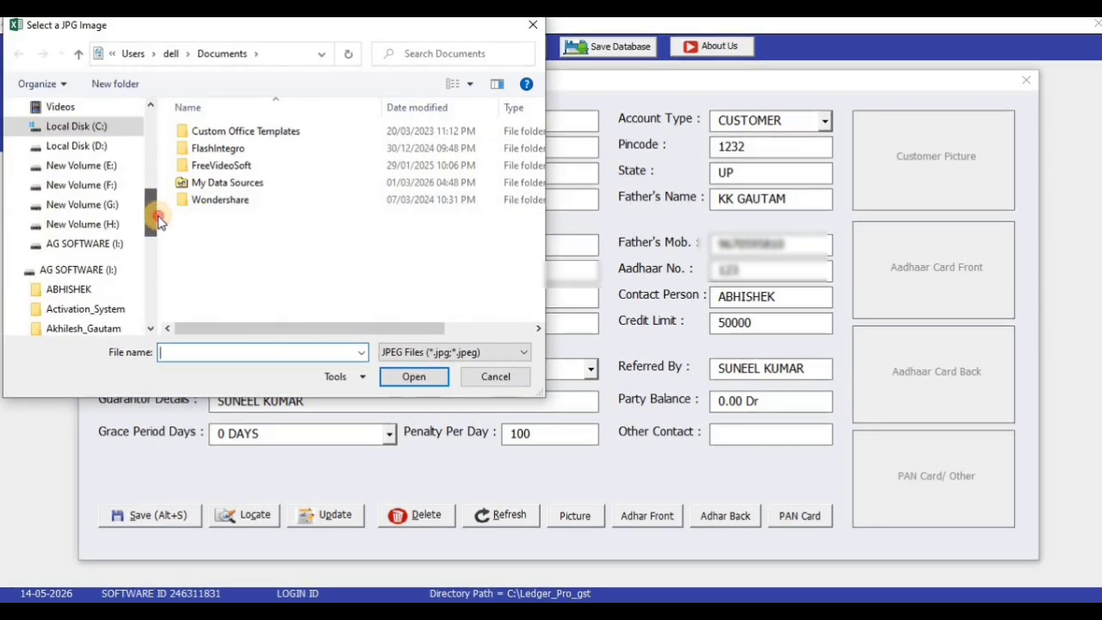
left_click(86, 243)
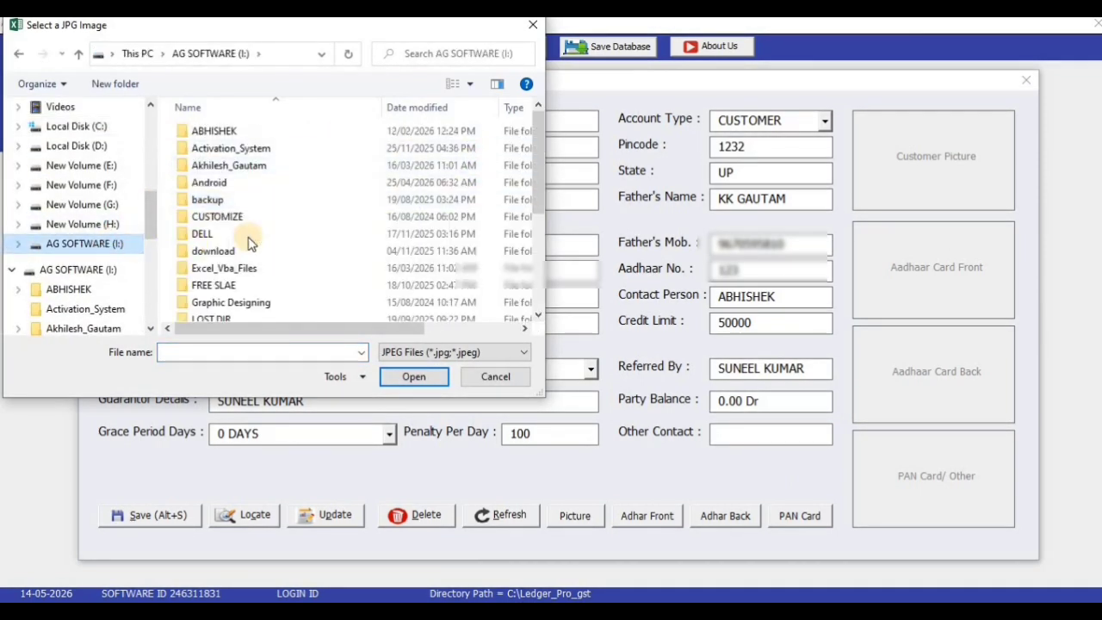
left_click(263, 240)
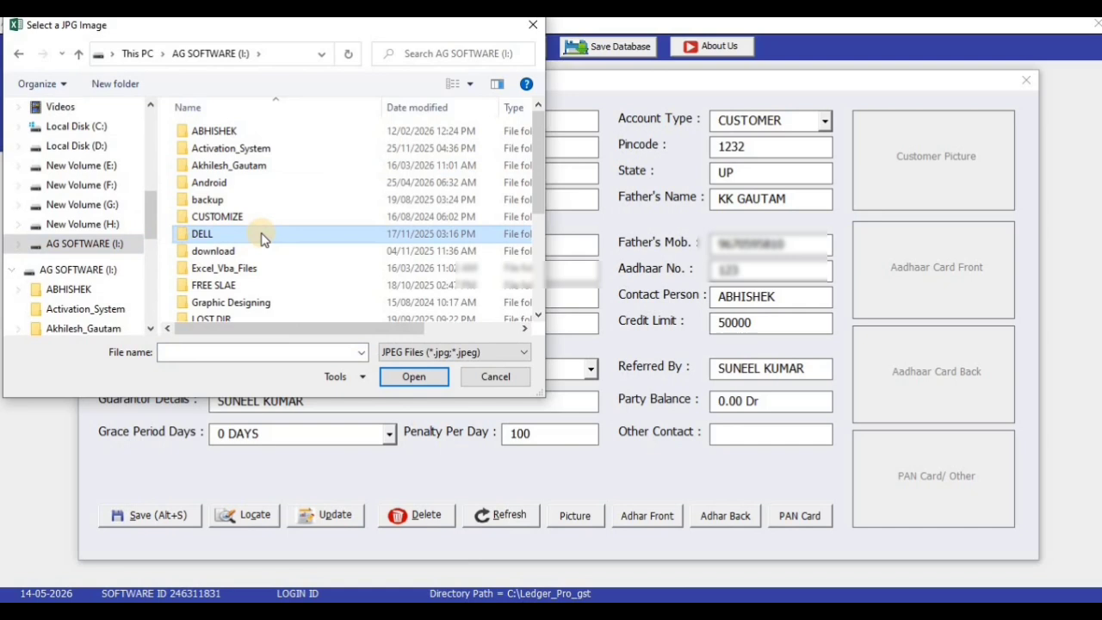
key("a")
key("a")
key("a")
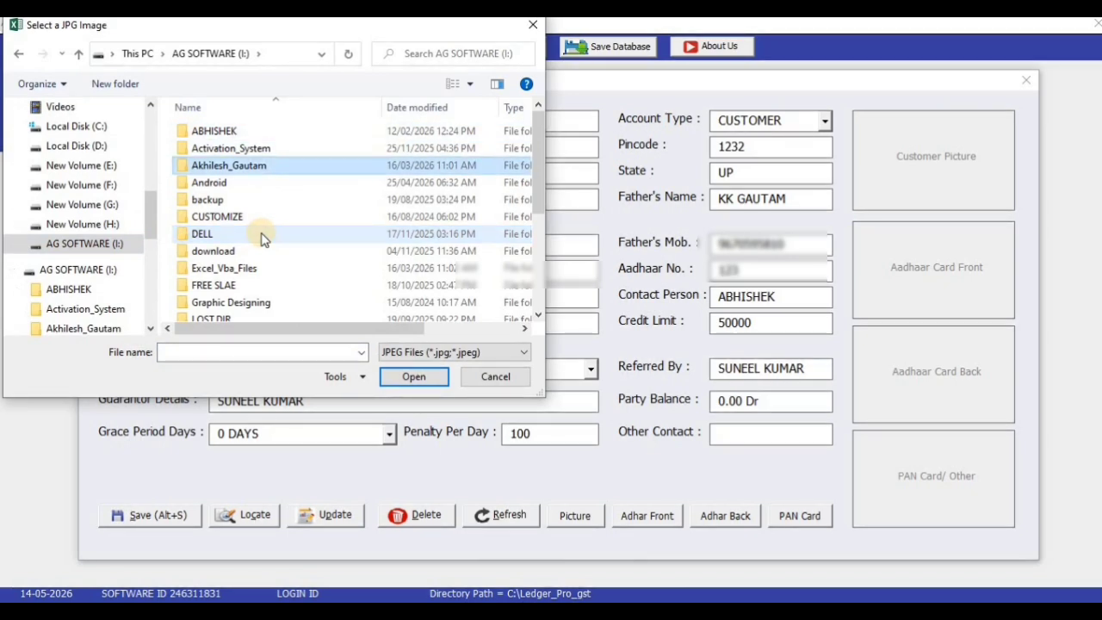
key("Return")
double_click(258, 133)
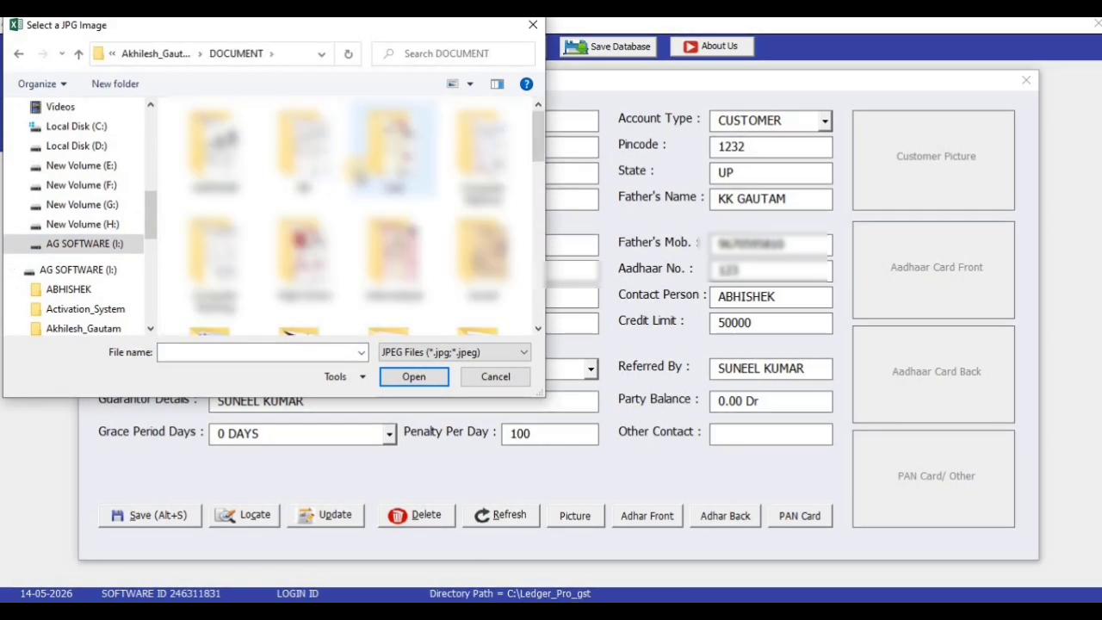
scroll(353, 215, "down", 3)
double_click(379, 146)
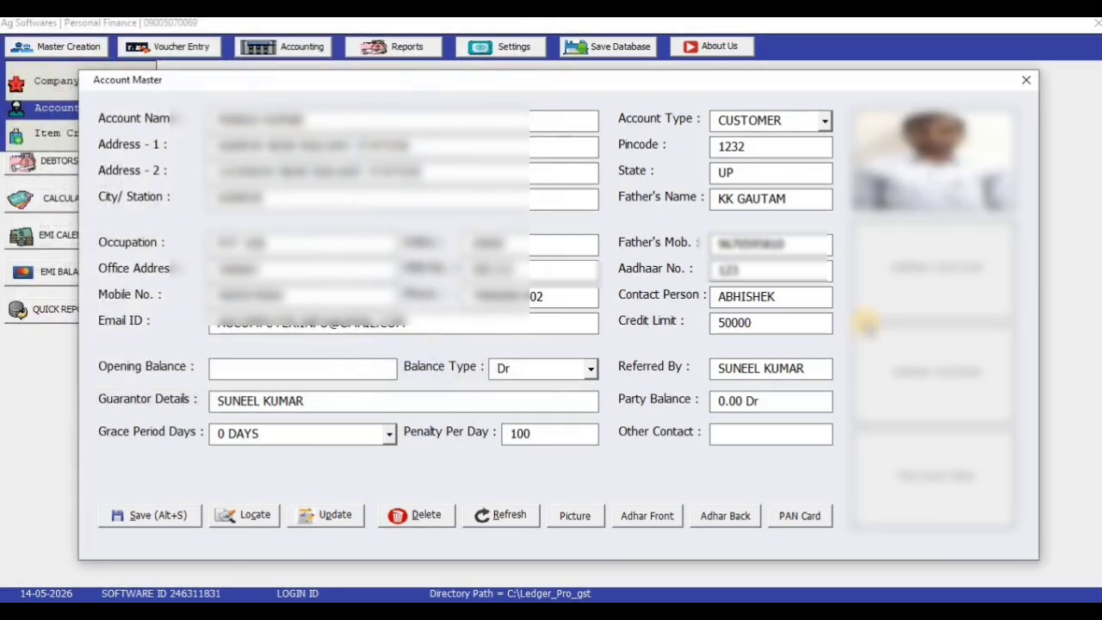
Attach the Aadhaar front image and AADHAR2.jpeg as the Aadhaar back from the AADHAAR folder
left_click(647, 516)
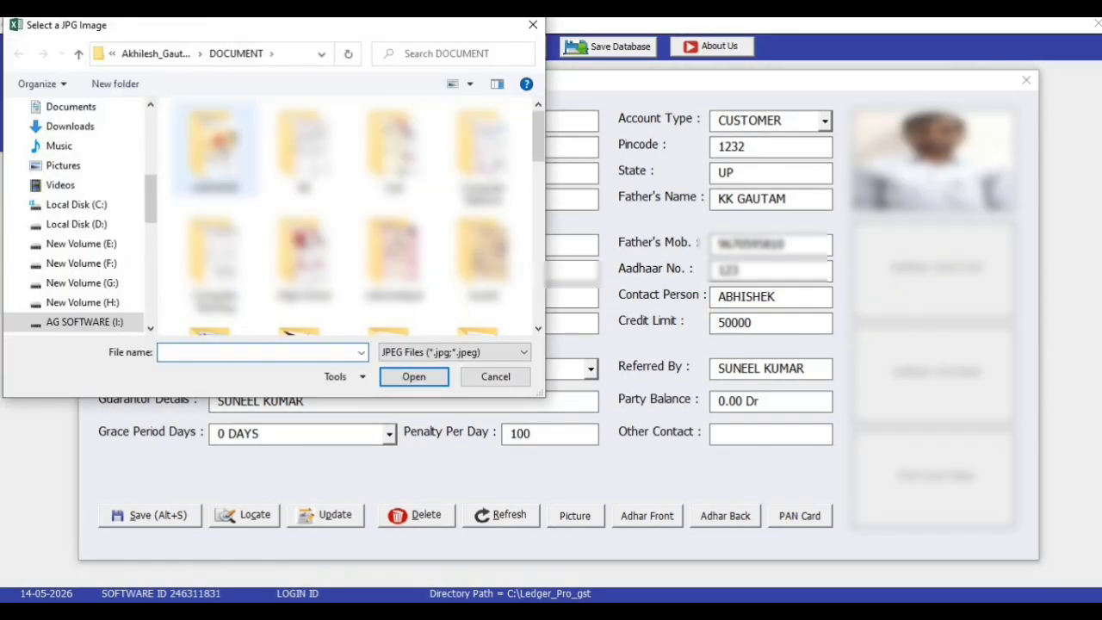
double_click(218, 138)
double_click(220, 131)
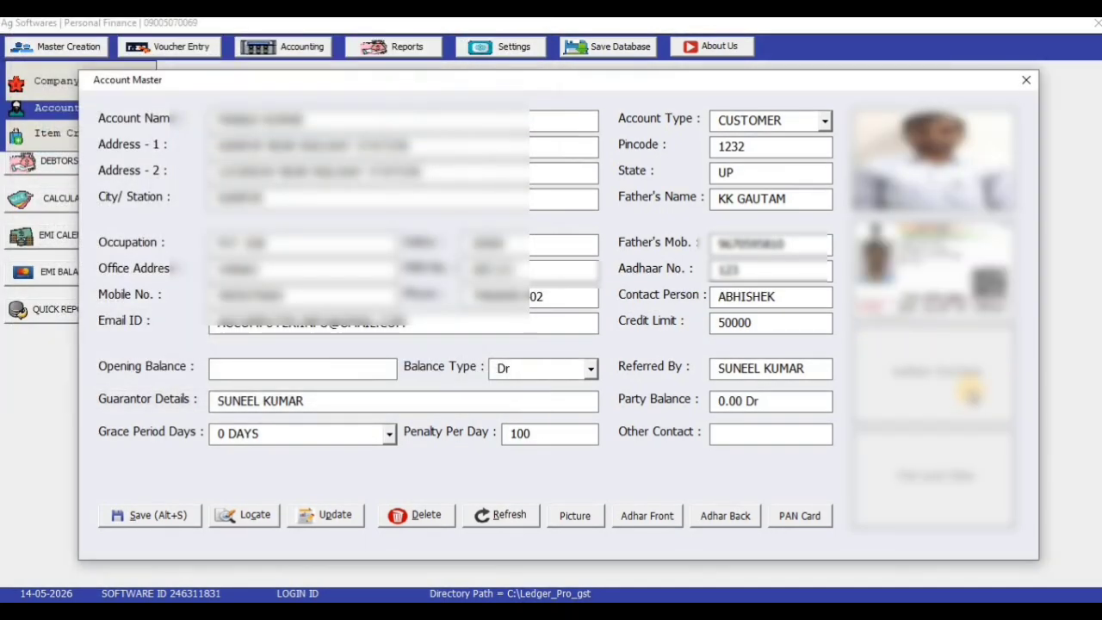
left_click(726, 516)
double_click(259, 155)
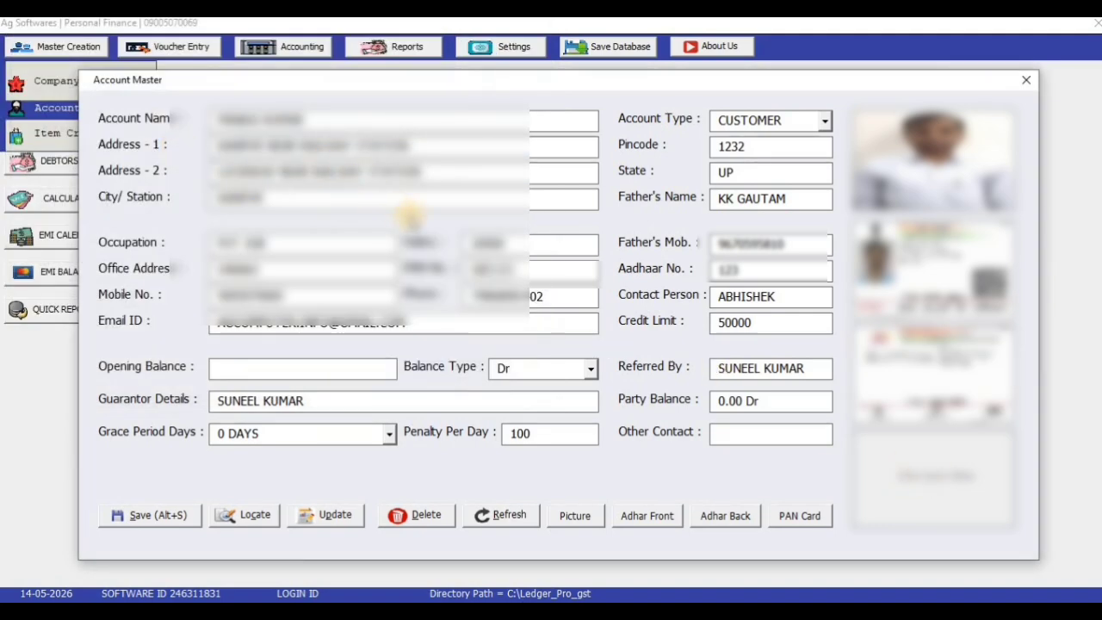
Attach the PAN card image from the PAN folder
left_click(928, 482)
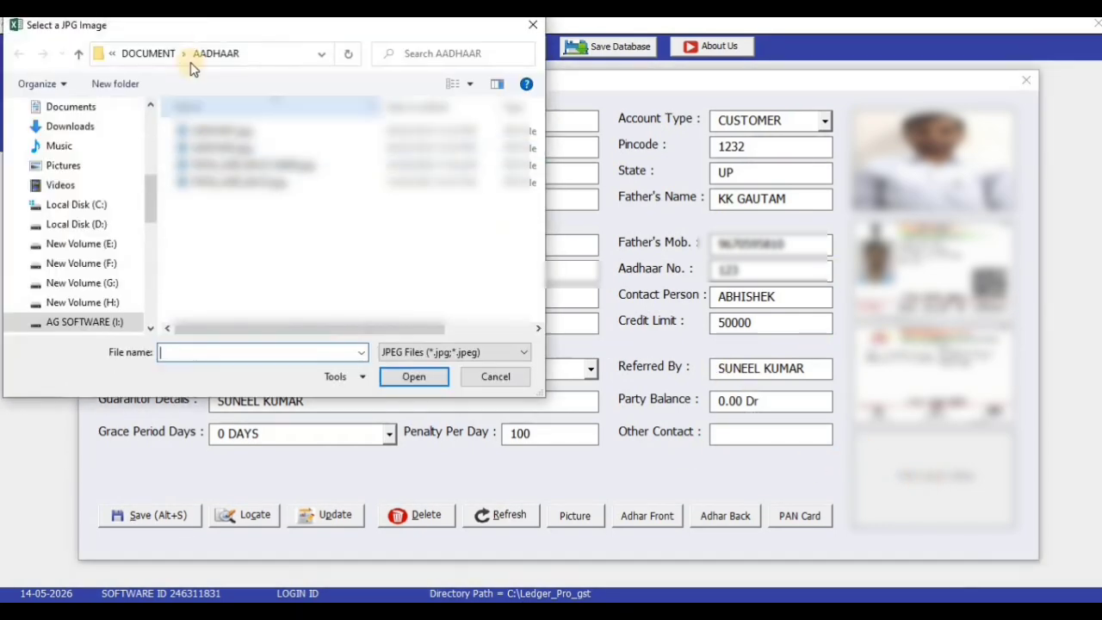
left_click(167, 62)
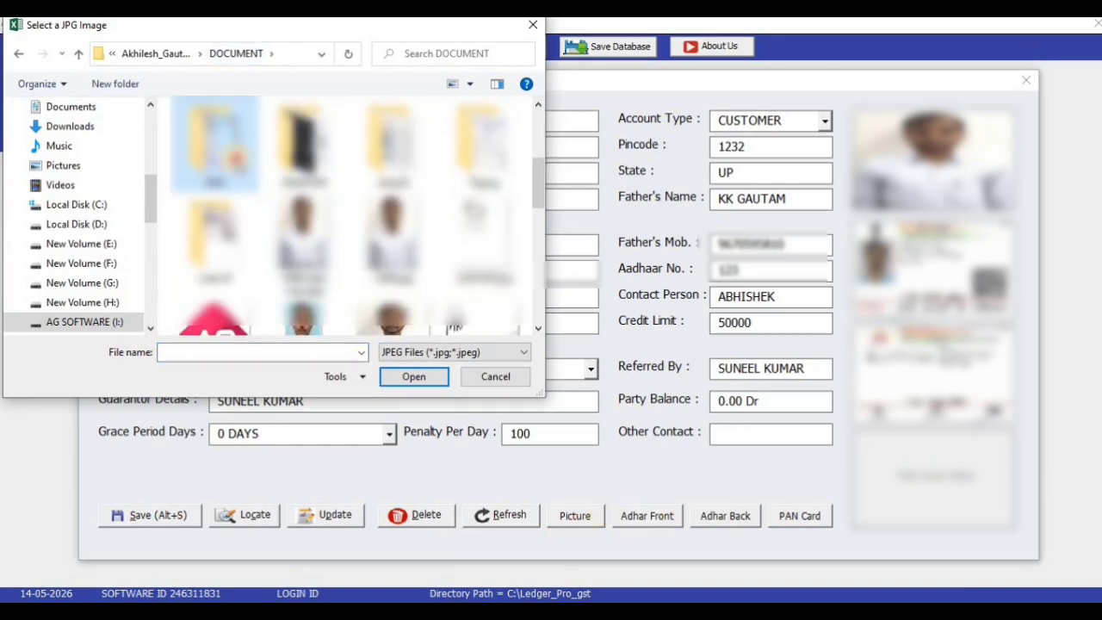
double_click(237, 160)
double_click(232, 139)
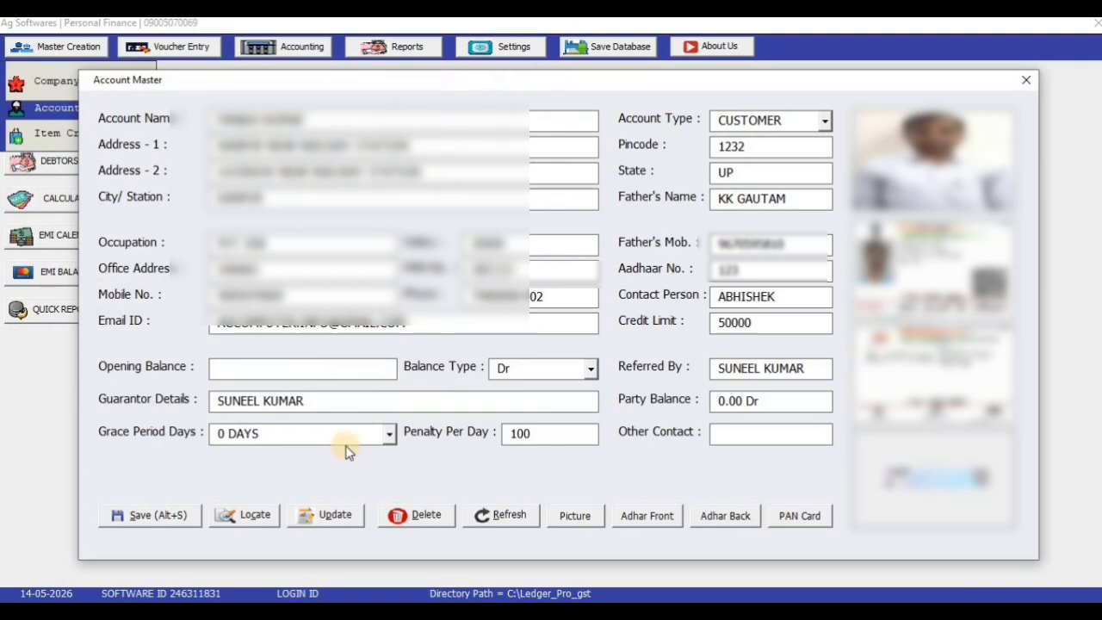
Save the new customer account, close the account form and save the database
left_click(148, 513)
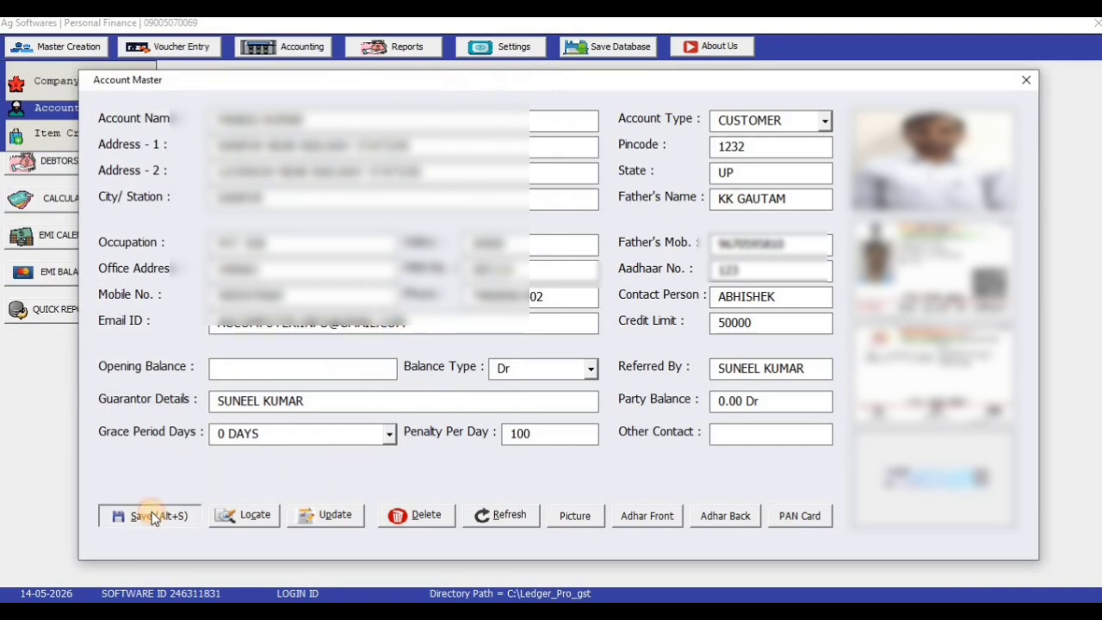
left_click(607, 371)
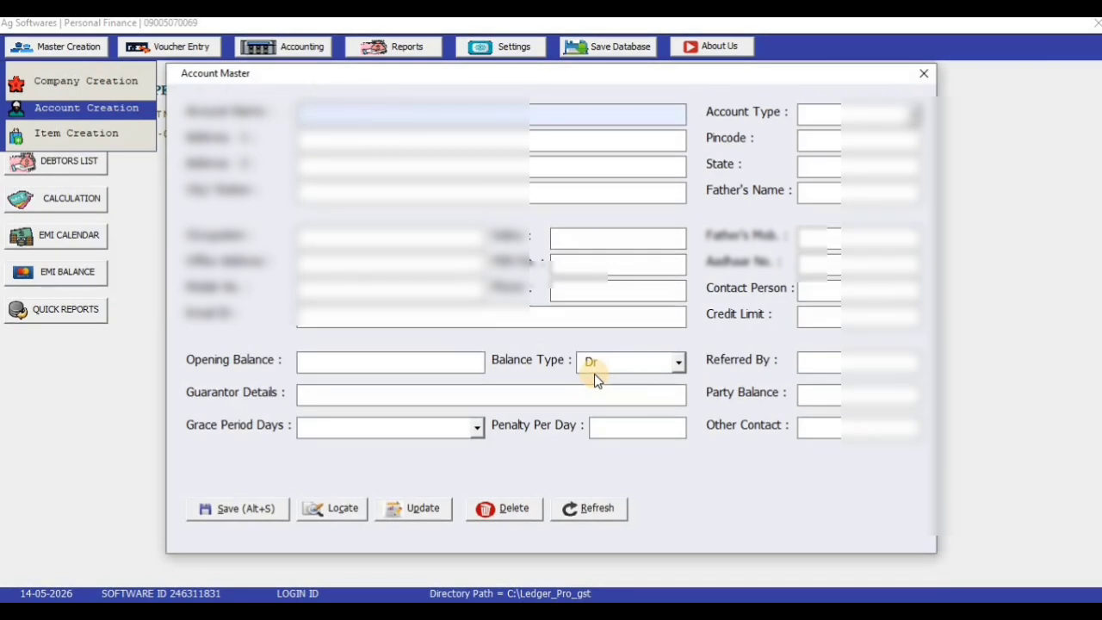
left_click(924, 73)
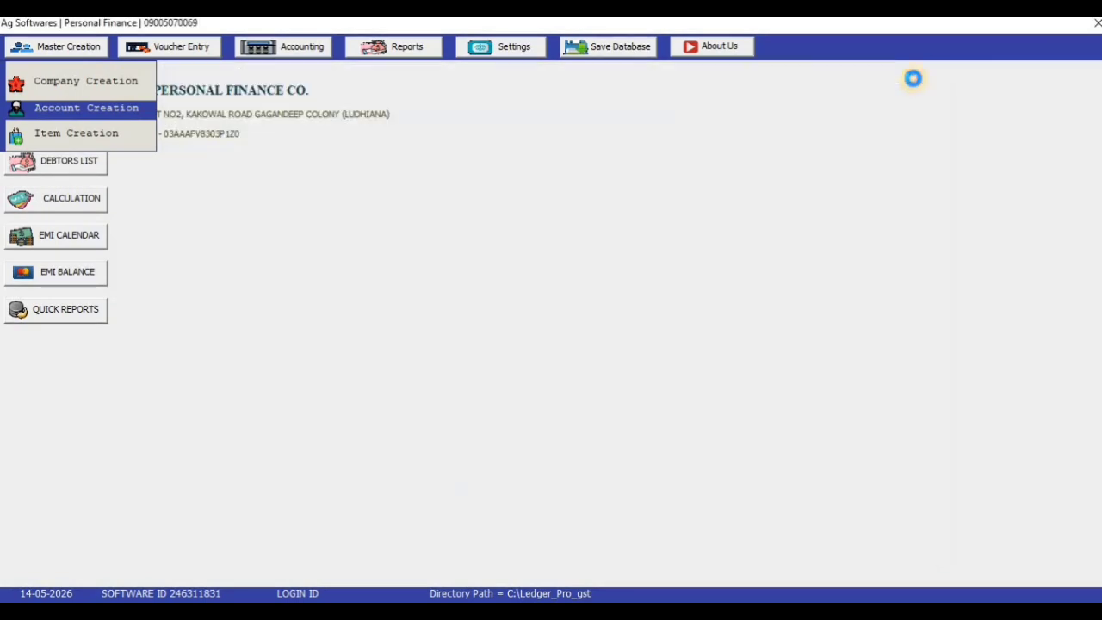
left_click(608, 55)
left_click(636, 371)
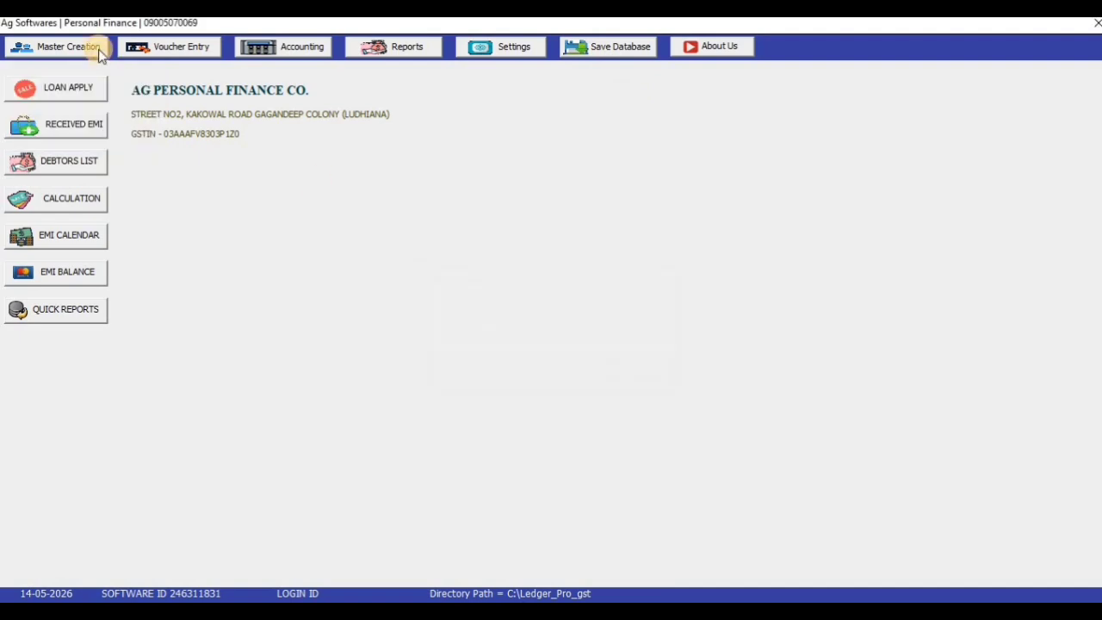
Open a blank Account Master via Master Creation and bring up the Locate party list
left_click(74, 47)
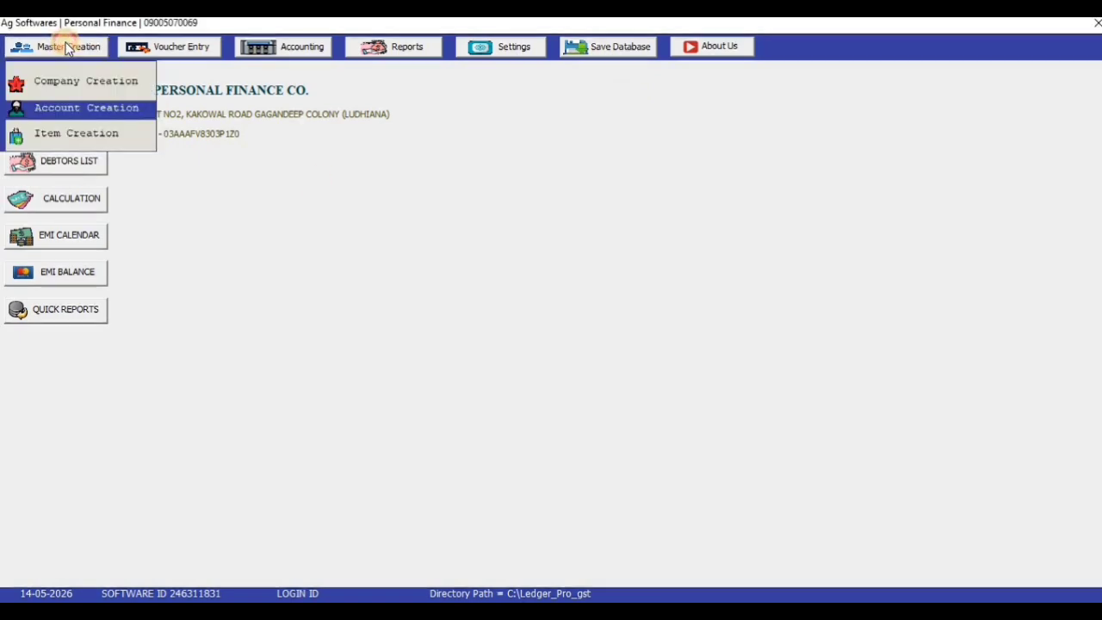
left_click(83, 112)
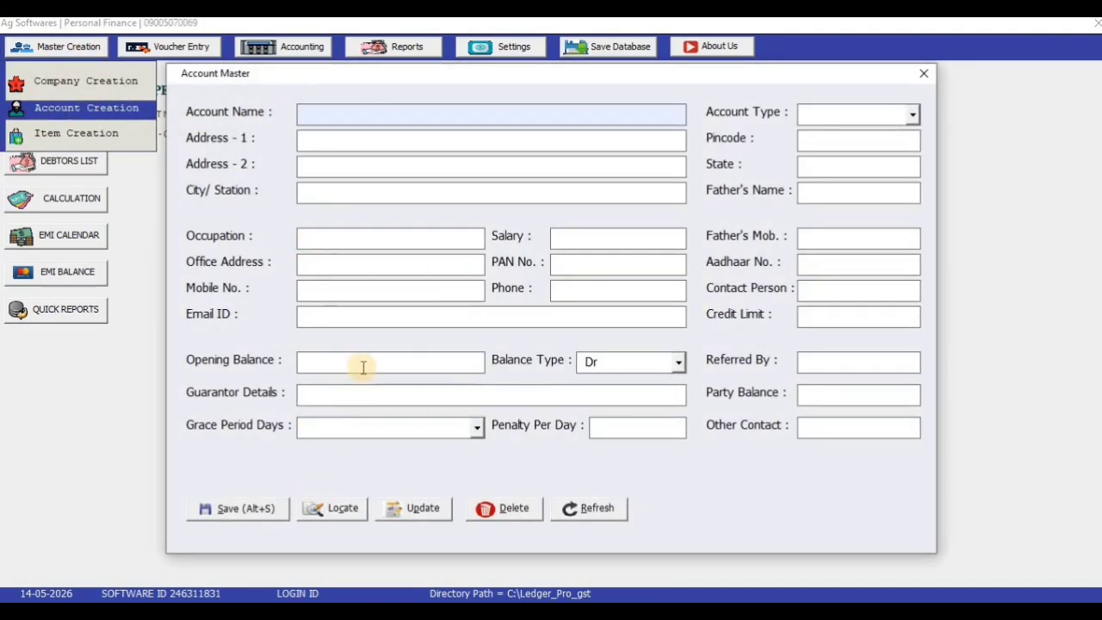
left_click(348, 527)
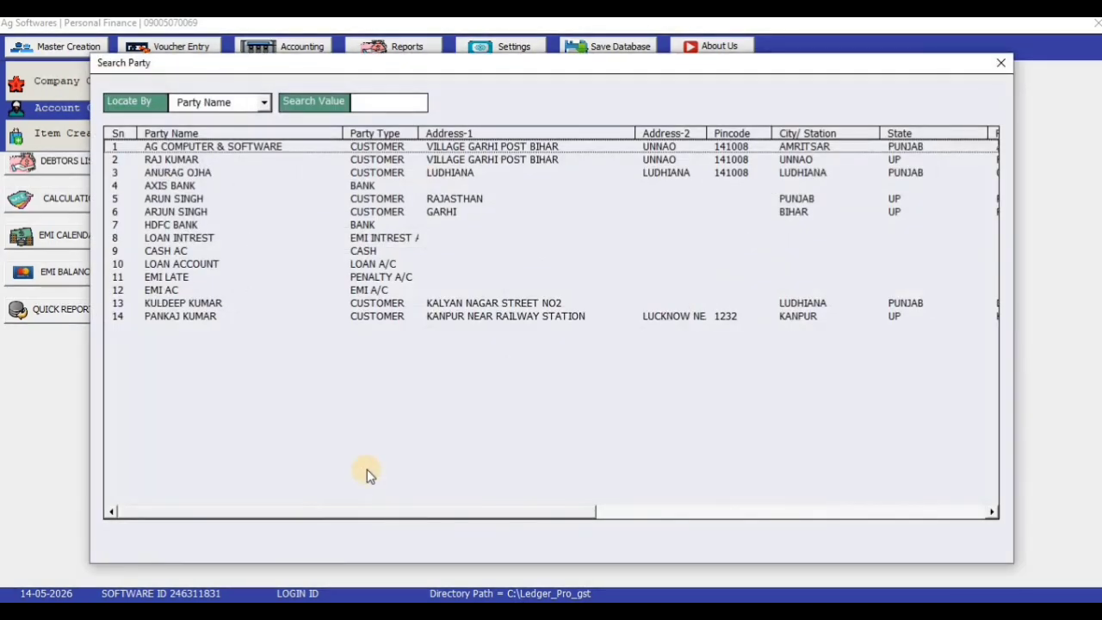
Search by Party Name, load party 14's saved account details for review, then close the form
left_click(264, 103)
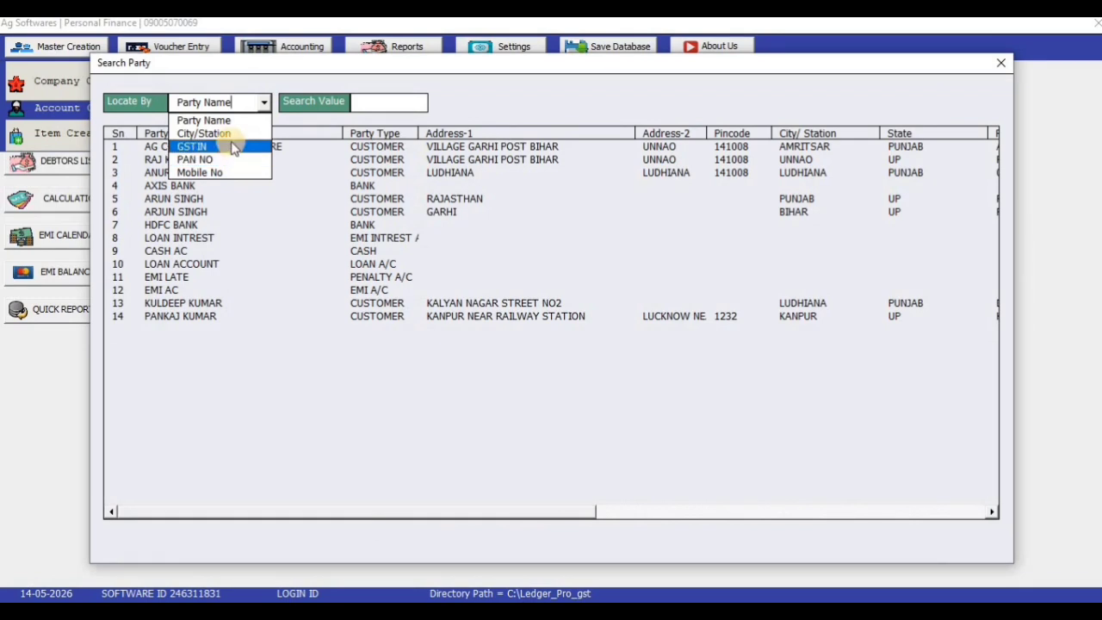
left_click(211, 120)
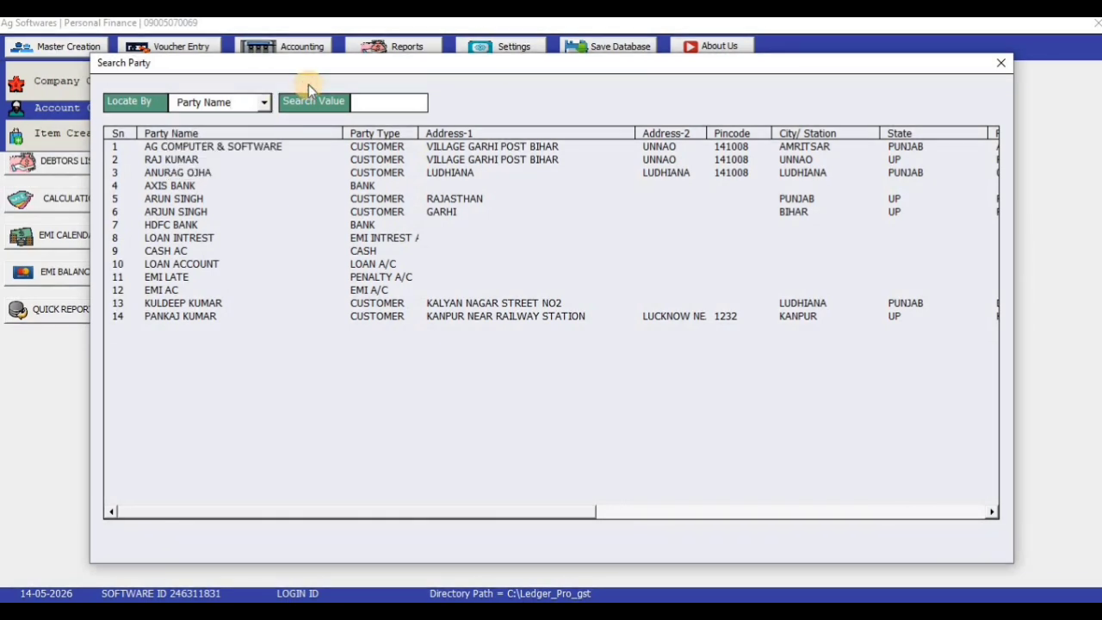
double_click(182, 318)
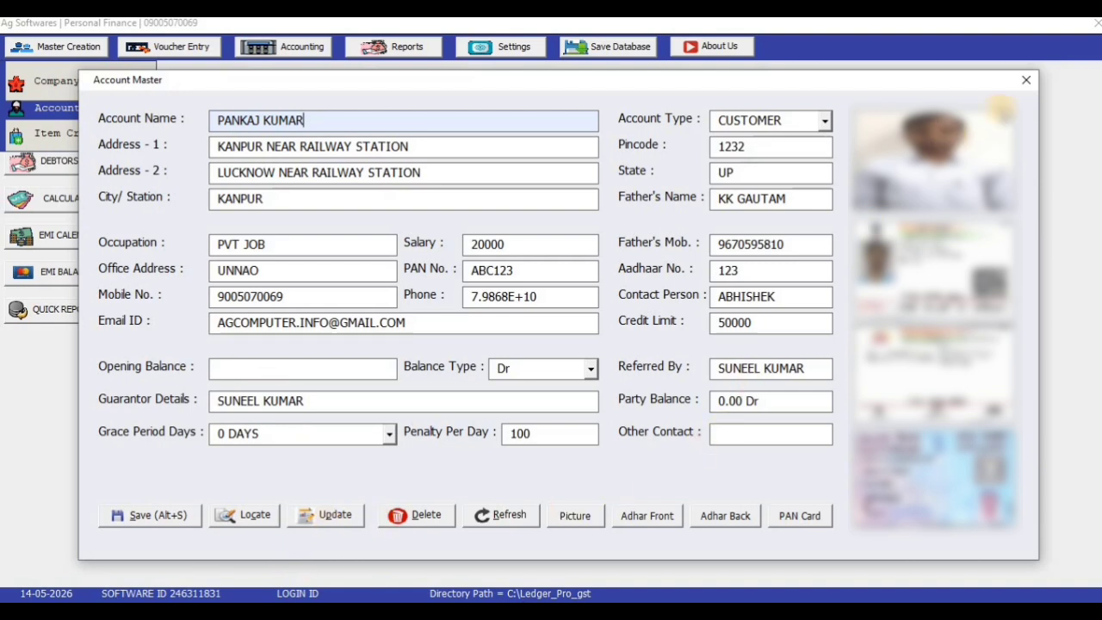
left_click(1024, 84)
left_click(79, 45)
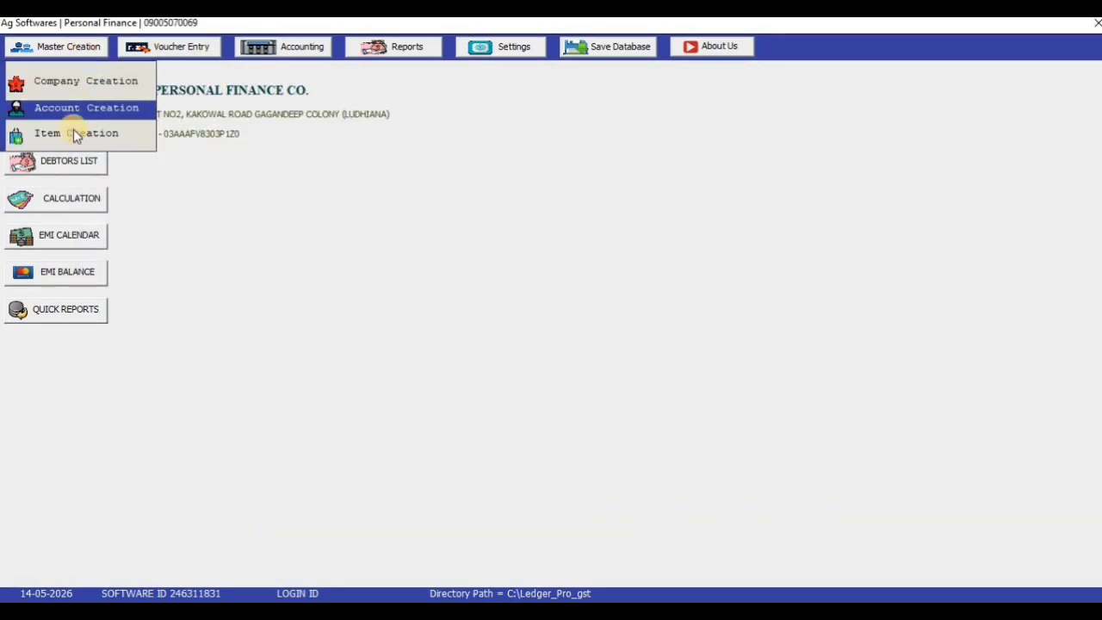
left_click(73, 130)
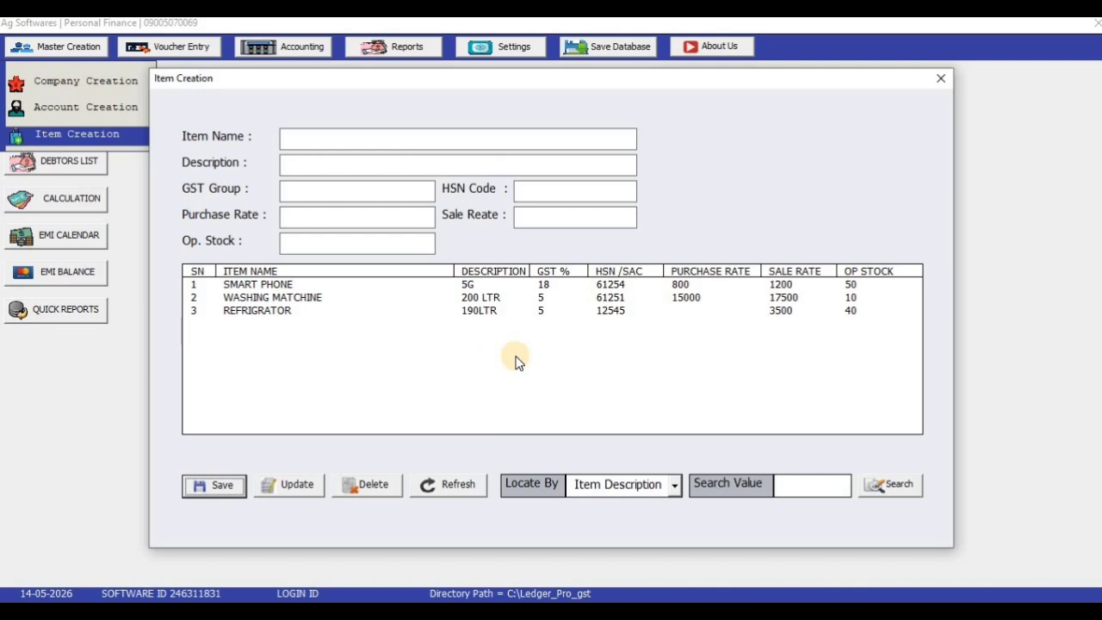
left_click(301, 286)
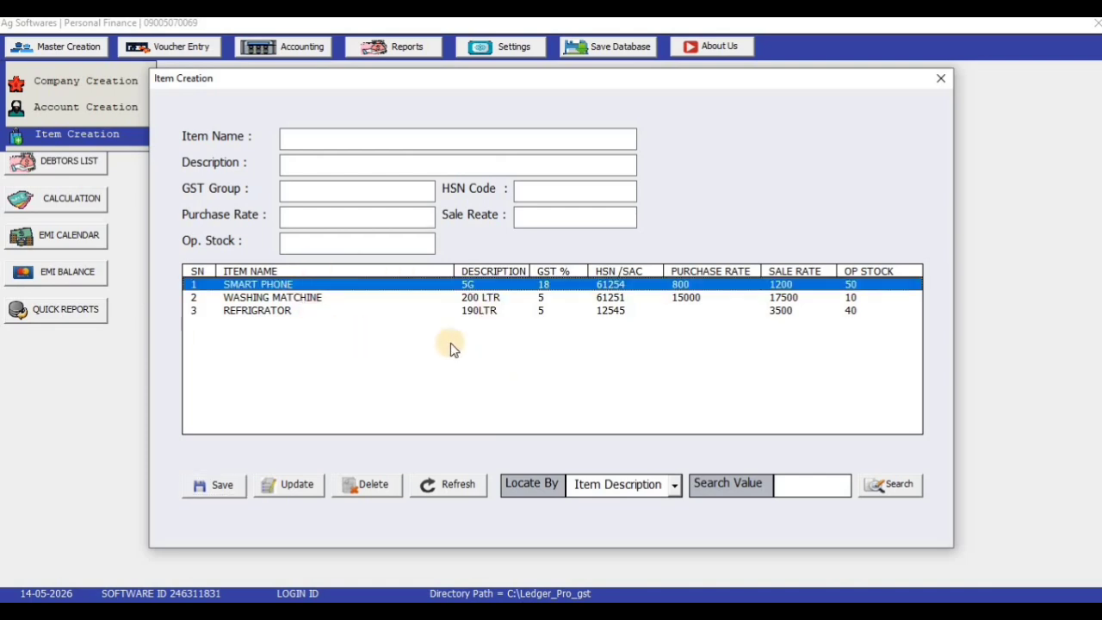
left_click(538, 302)
left_click(536, 310)
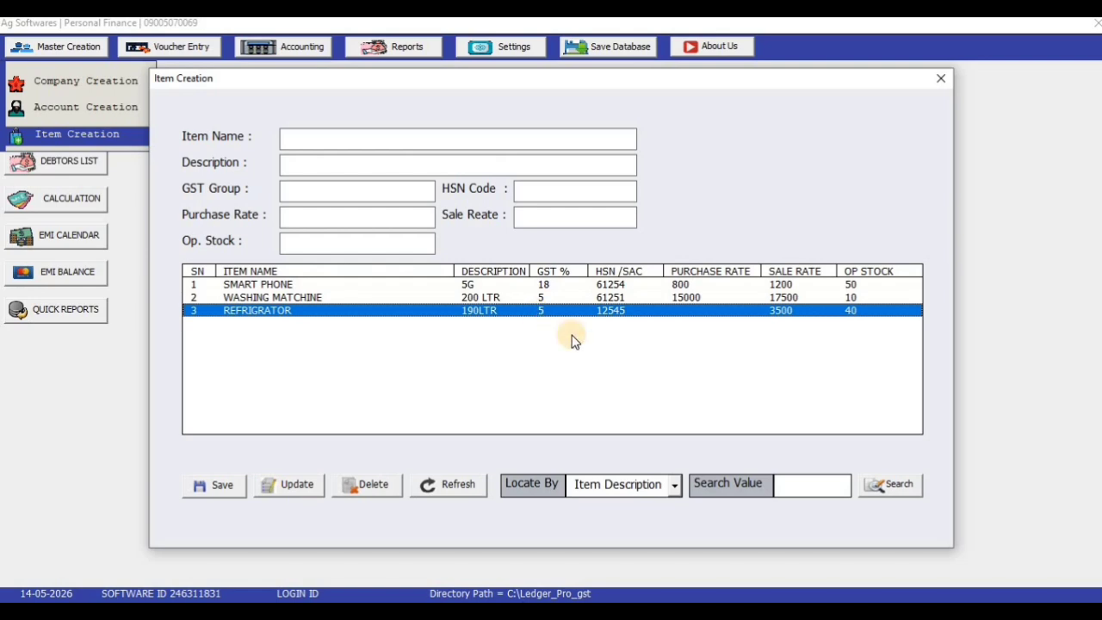
left_click(941, 79)
left_click(64, 47)
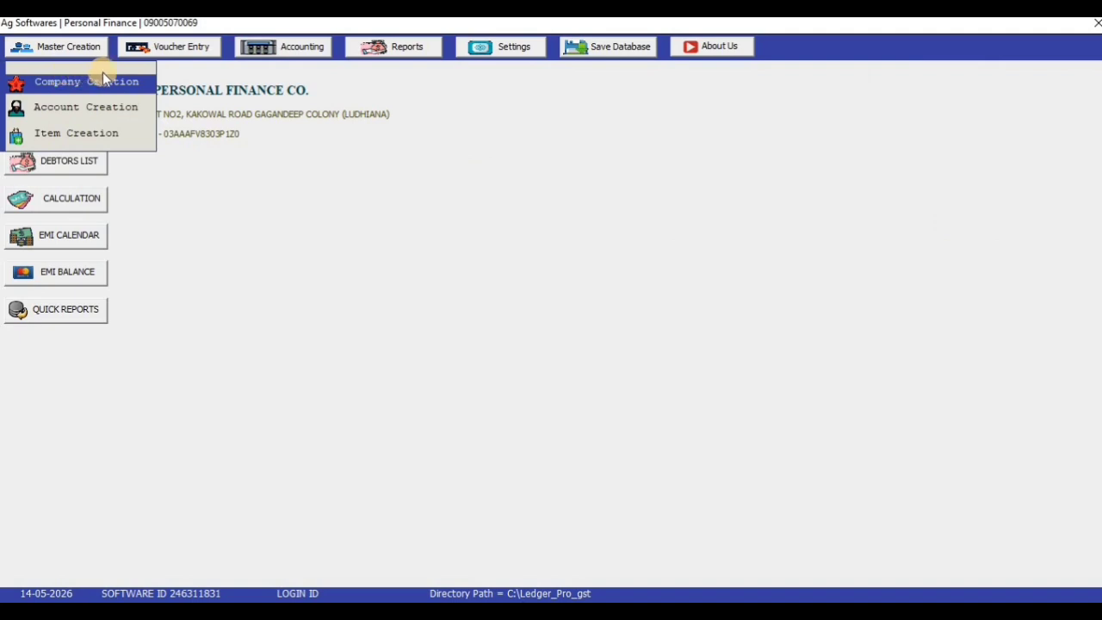
Start a new loan application and choose party 14, the Kanpur customer, as the borrower
left_click(183, 47)
left_click(191, 48)
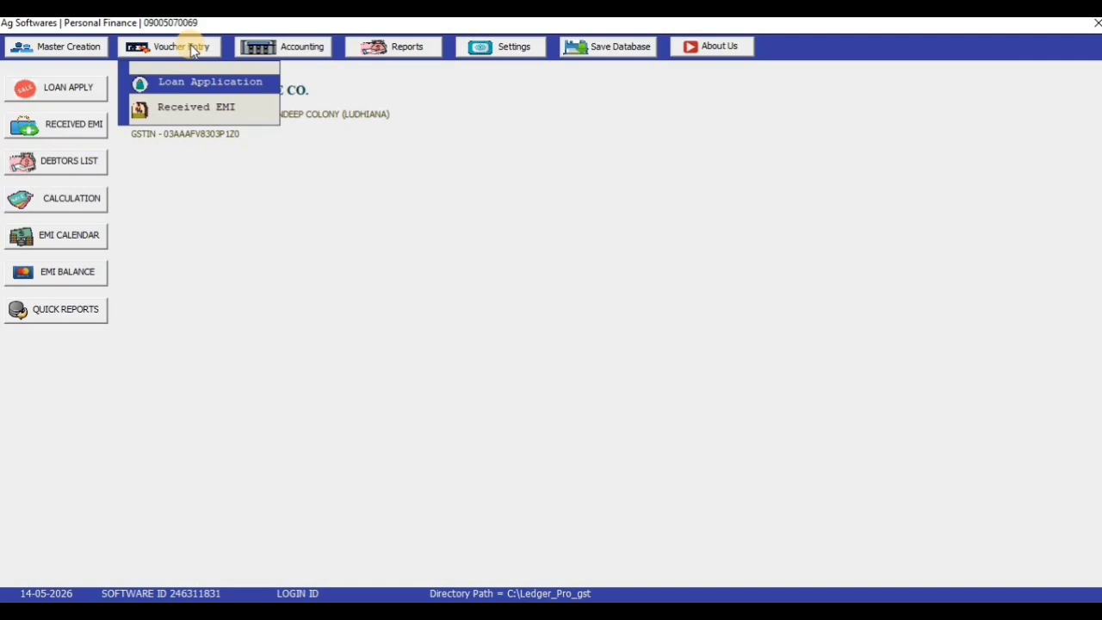
left_click(204, 84)
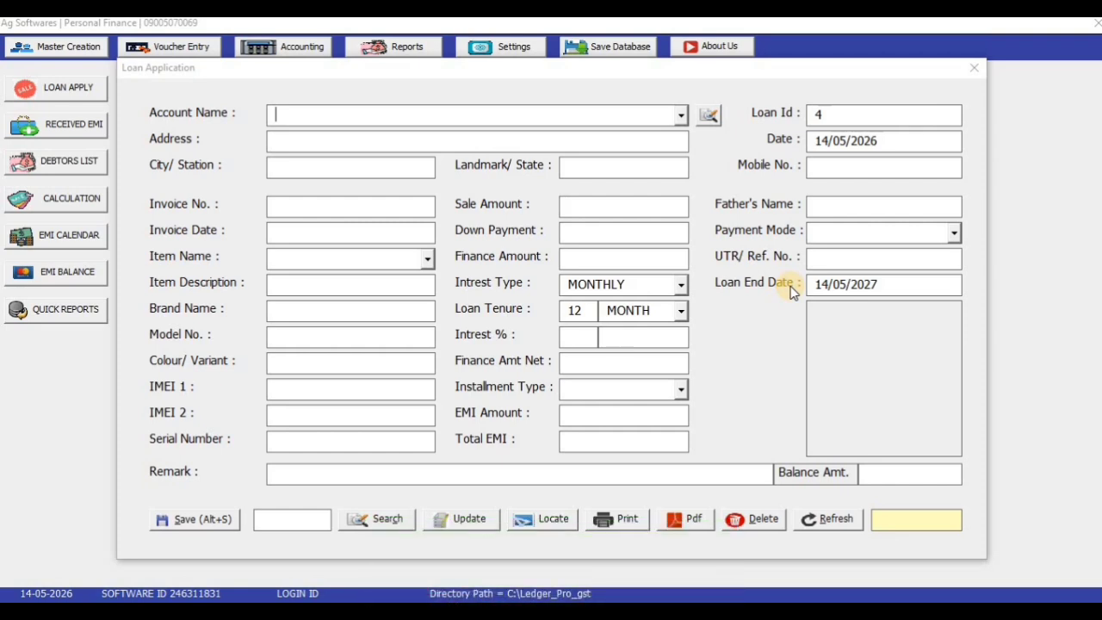
left_click(710, 117)
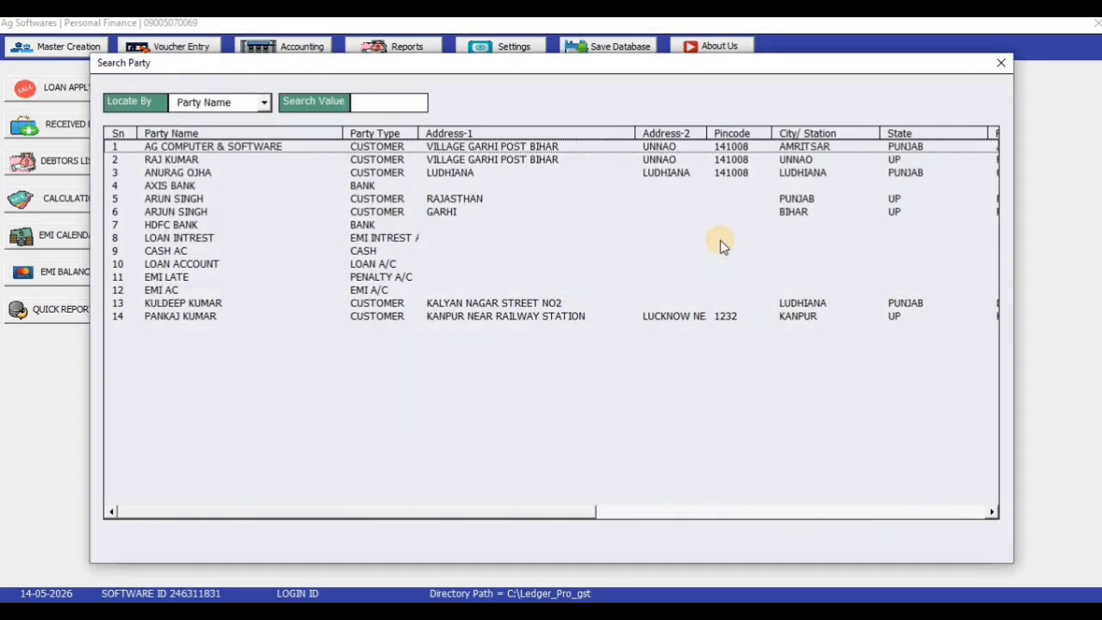
left_click(249, 316)
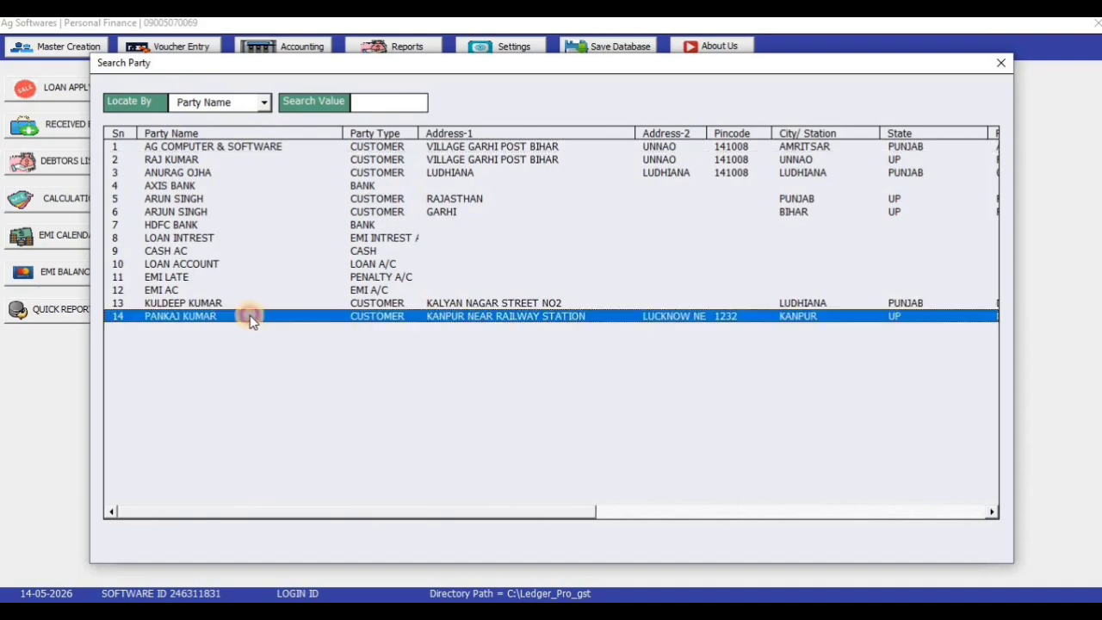
double_click(360, 317)
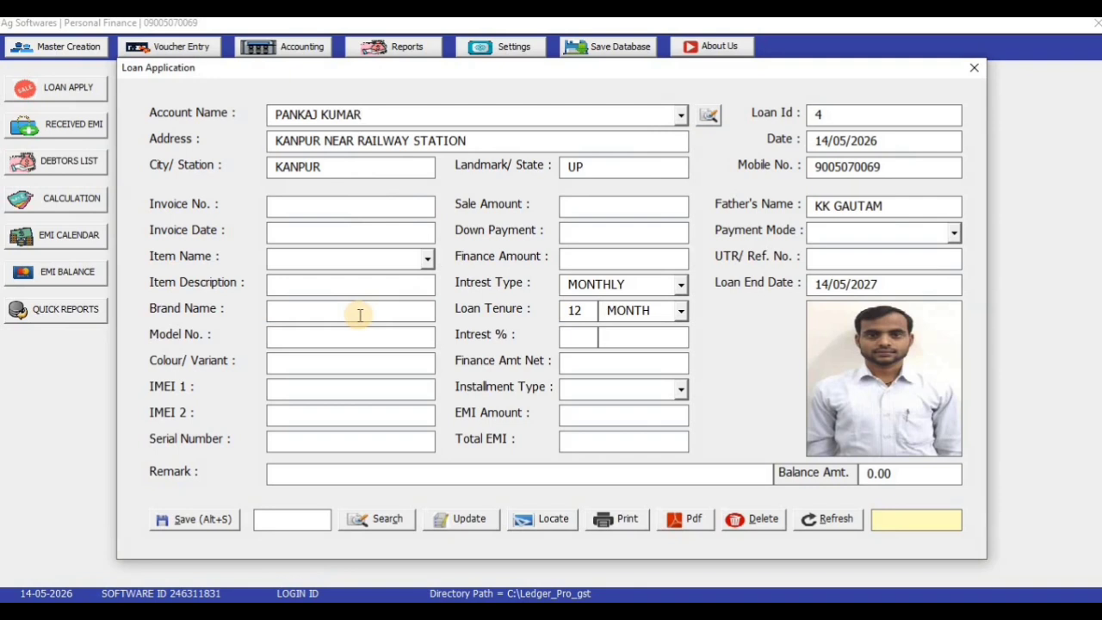
Enter invoice number 12 with invoice date 14/05/2026
left_click(358, 211)
type("NA")
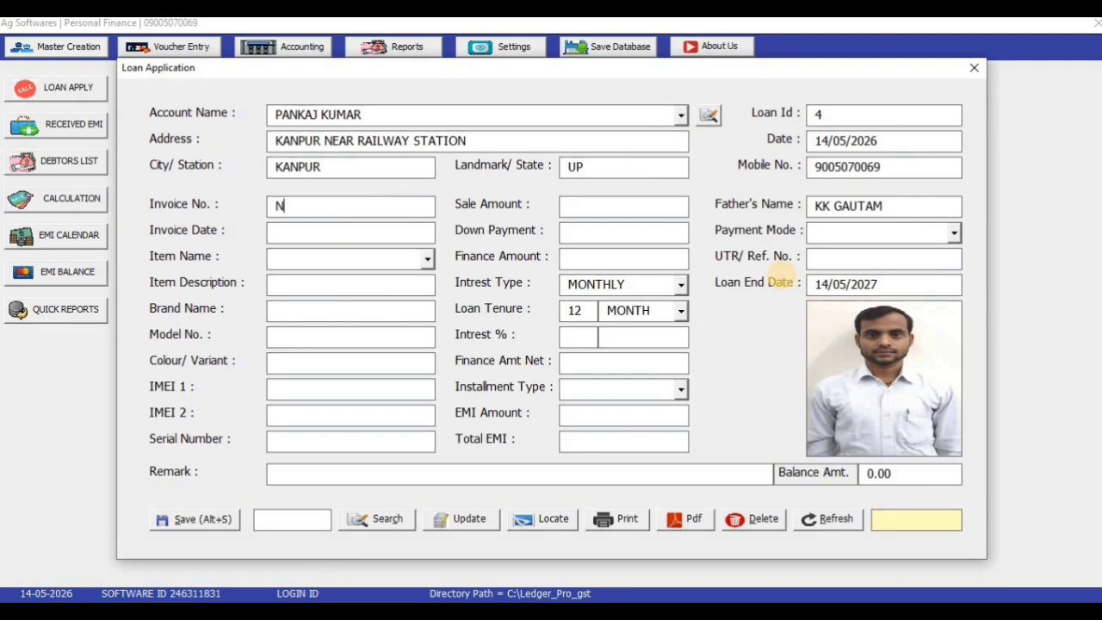
key("BackSpace")
key("BackSpace")
type("12")
key("Tab")
type("14/05/2026")
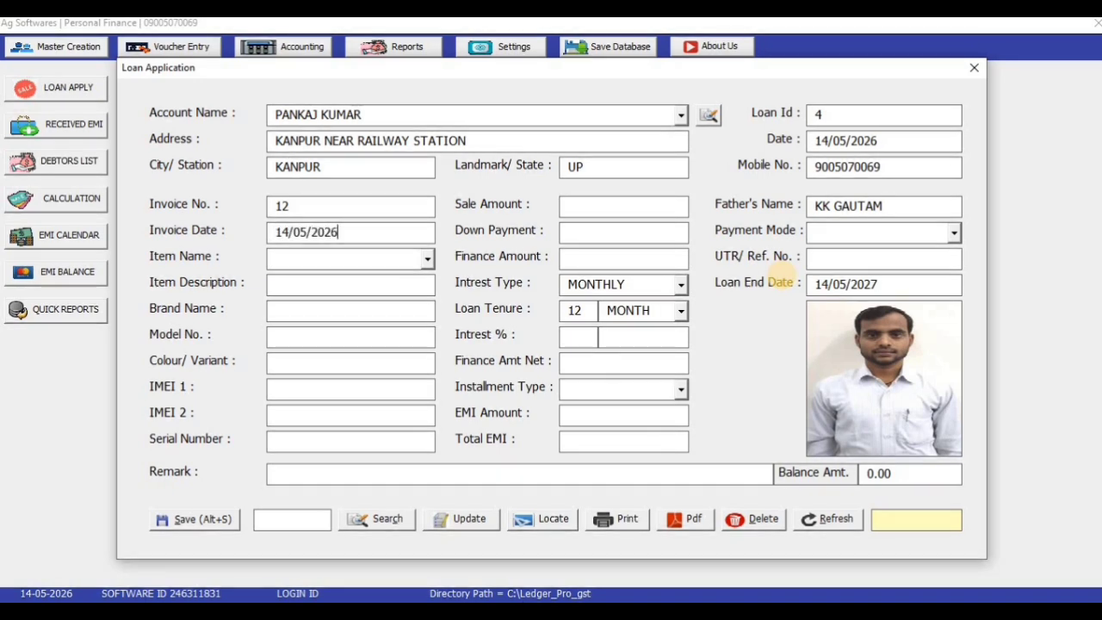
key("Tab")
Record the item as a SMART PHONE, brand VIVO, model Y31 WHITE 8GB/128GB, with its IMEI number
left_click(427, 259)
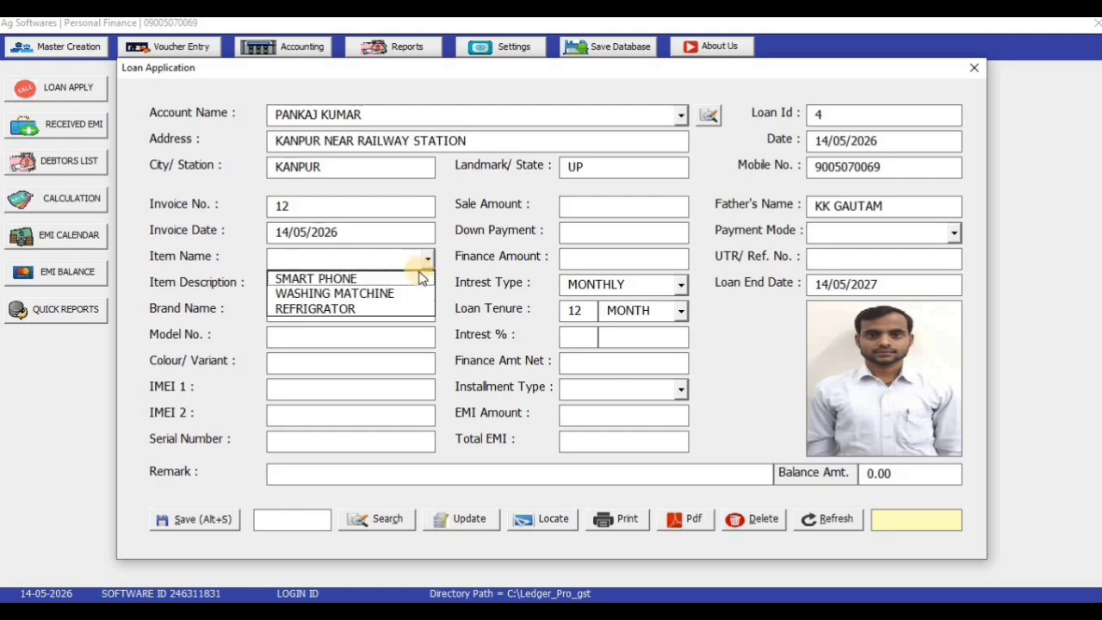
left_click(413, 279)
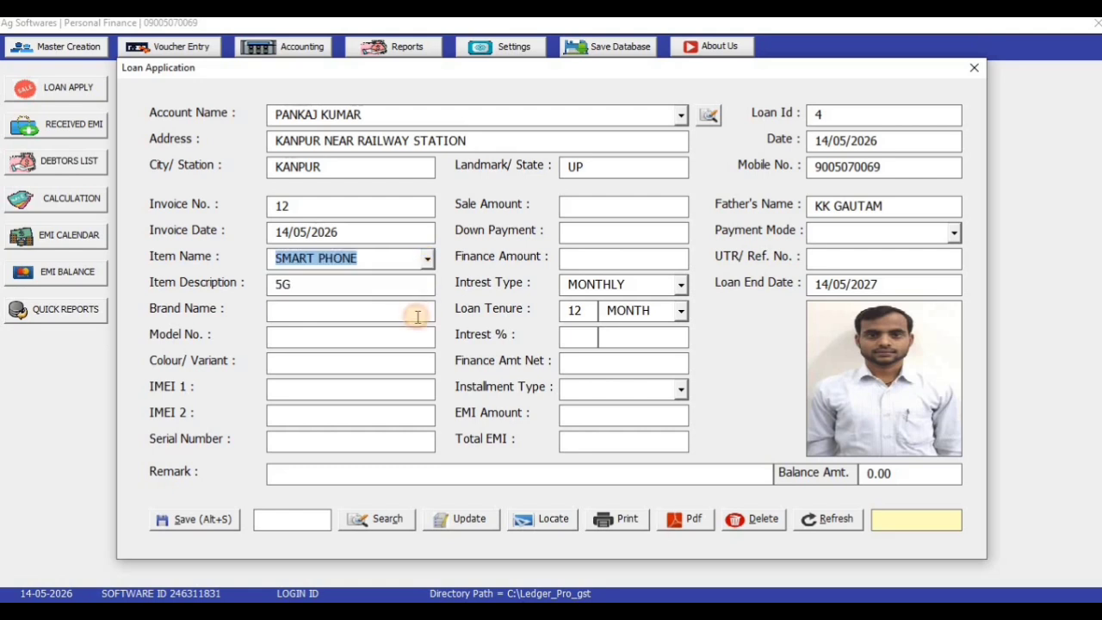
left_click(349, 306)
type("VIVO")
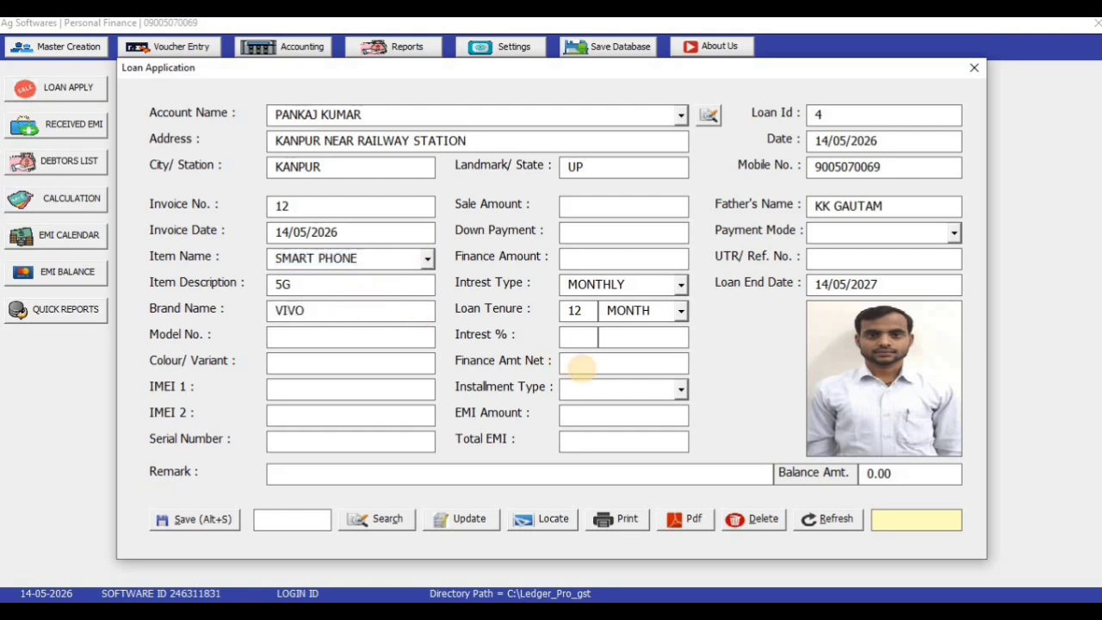
key("Tab")
type("Y31")
type("WHITE")
type(" 4")
key("BackSpace")
type("8GB/12")
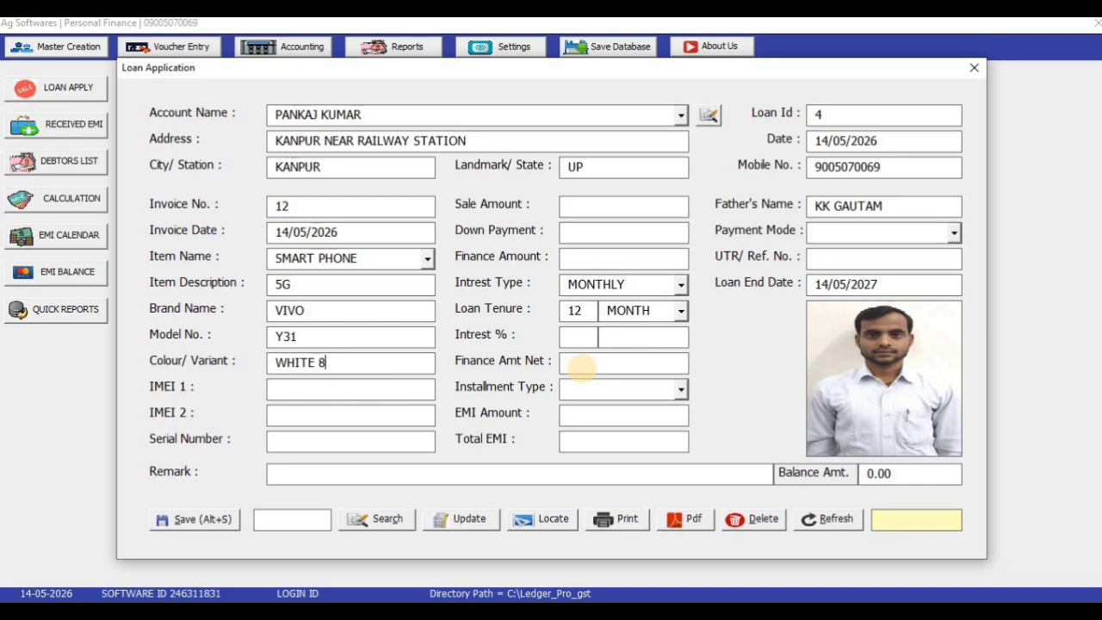
type("8GB")
key("Tab")
type("123")
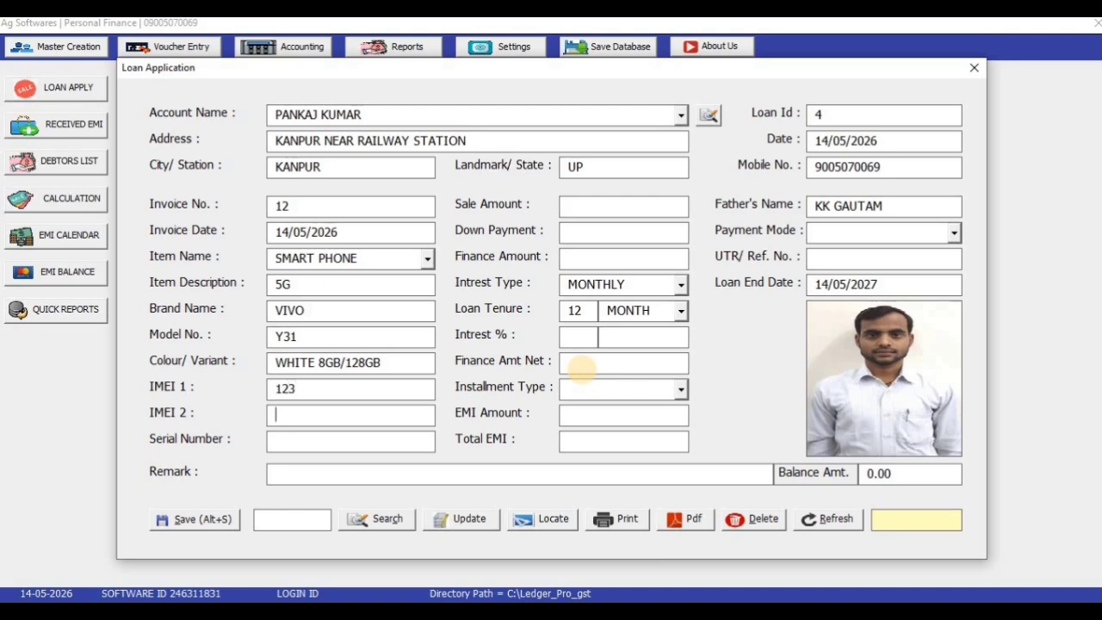
type("456")
key("Tab")
type("123")
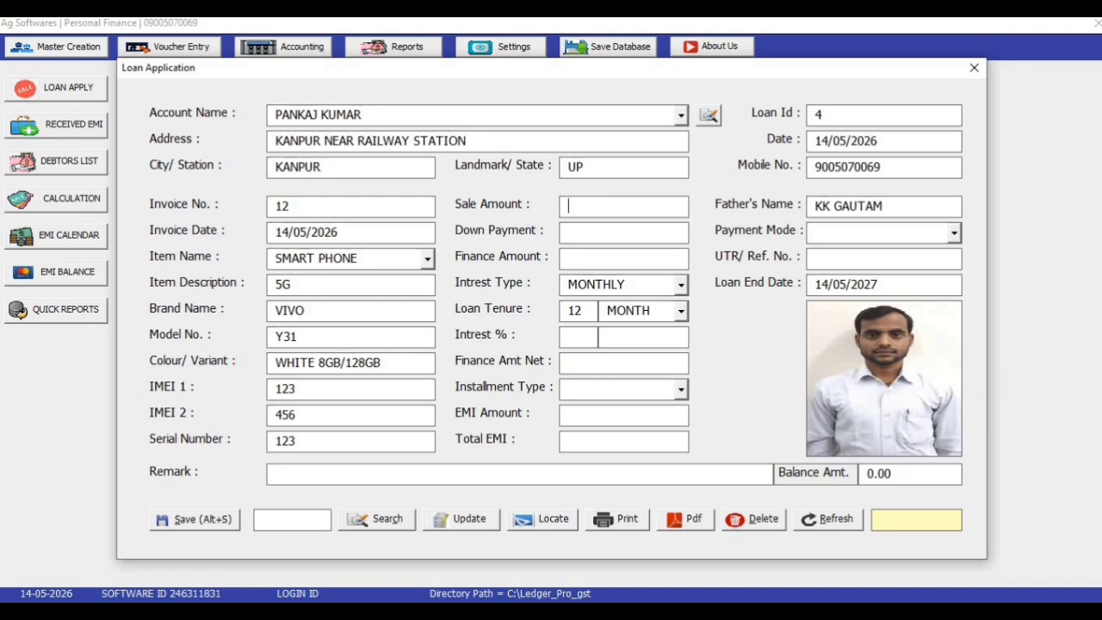
Enter a sale amount of 28000 and a down payment of 3000
type("28000")
key("Tab")
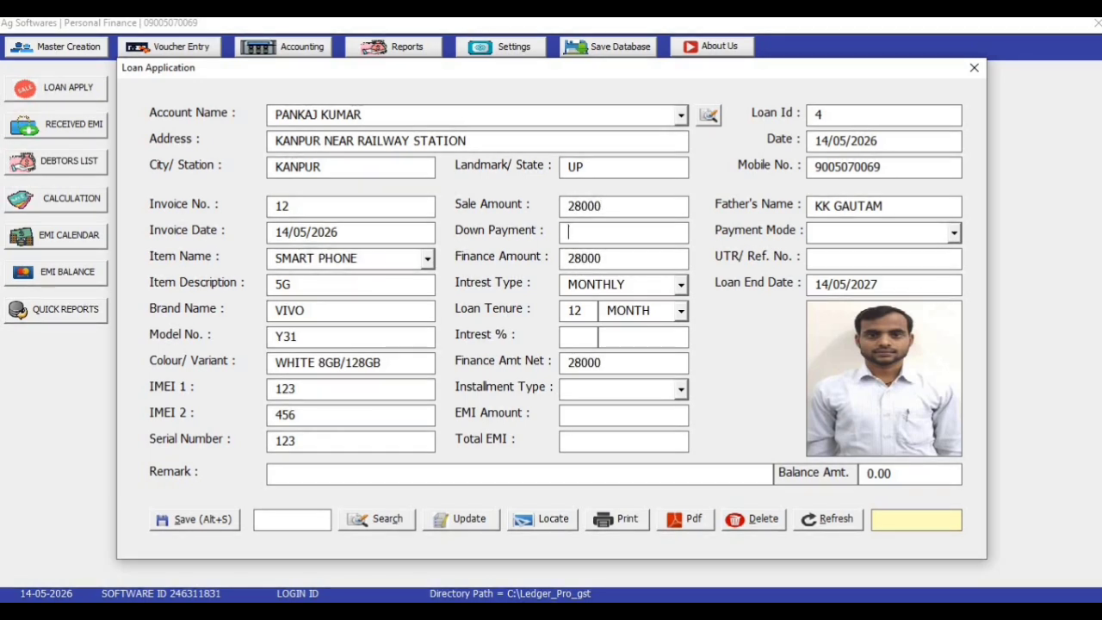
type("0")
key("BackSpace")
type("3000")
key("Tab")
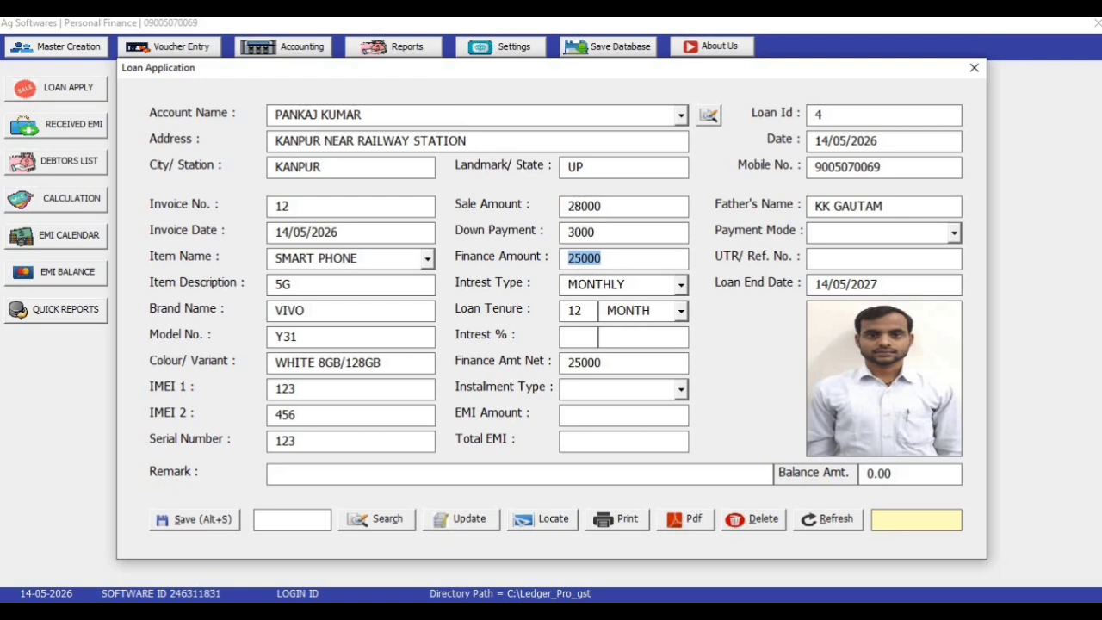
Enter a loan tenure of 6 and a 10% interest rate, trying different tenure units
key("Tab")
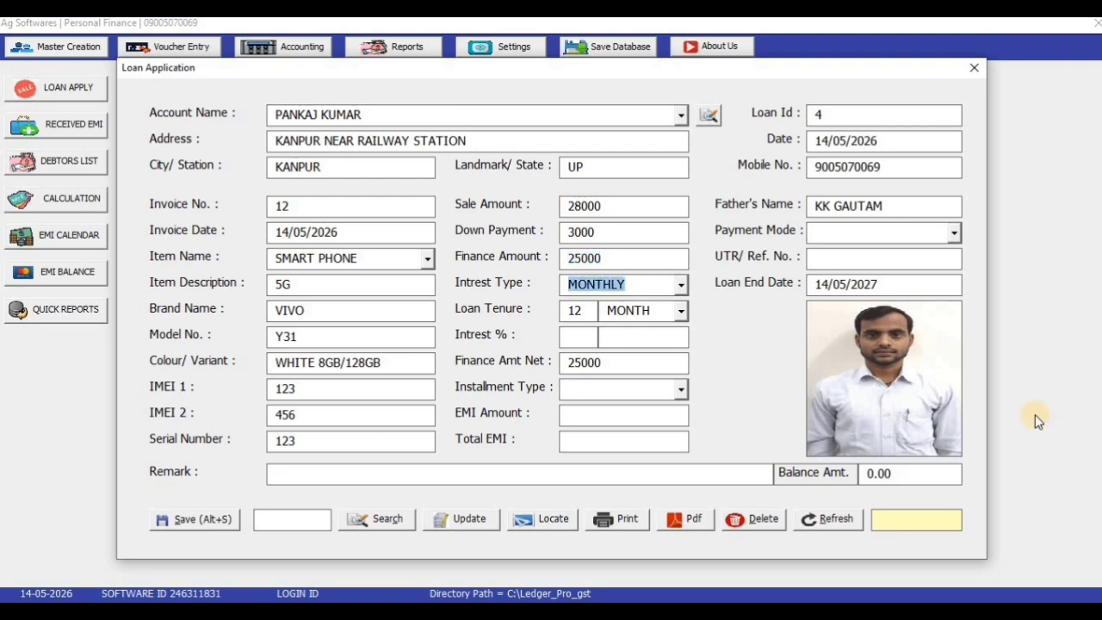
left_click(682, 285)
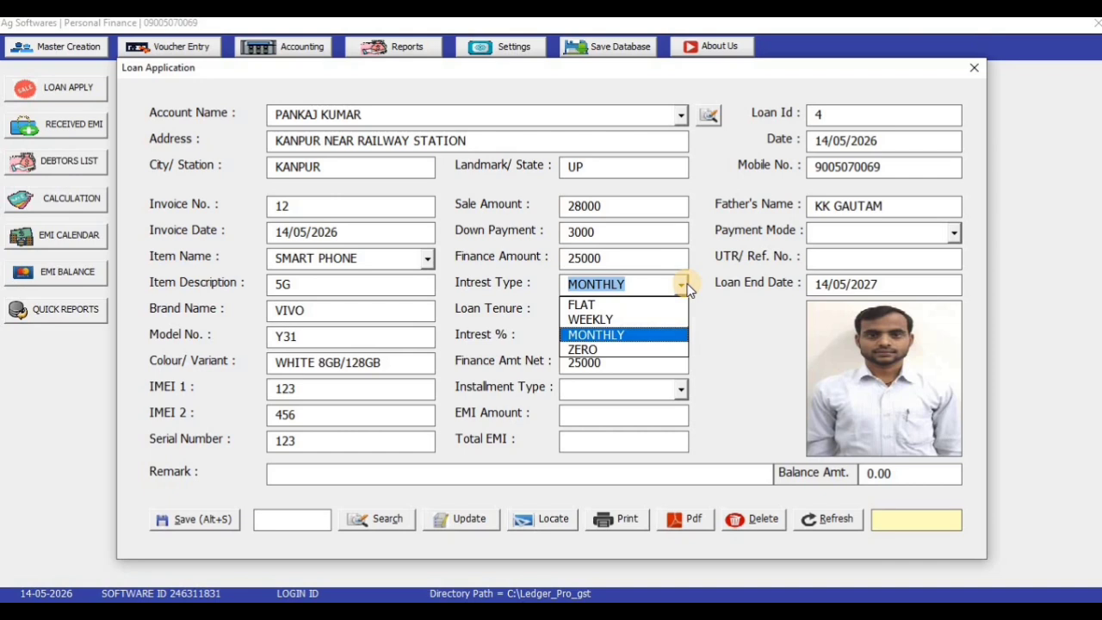
left_click(684, 287)
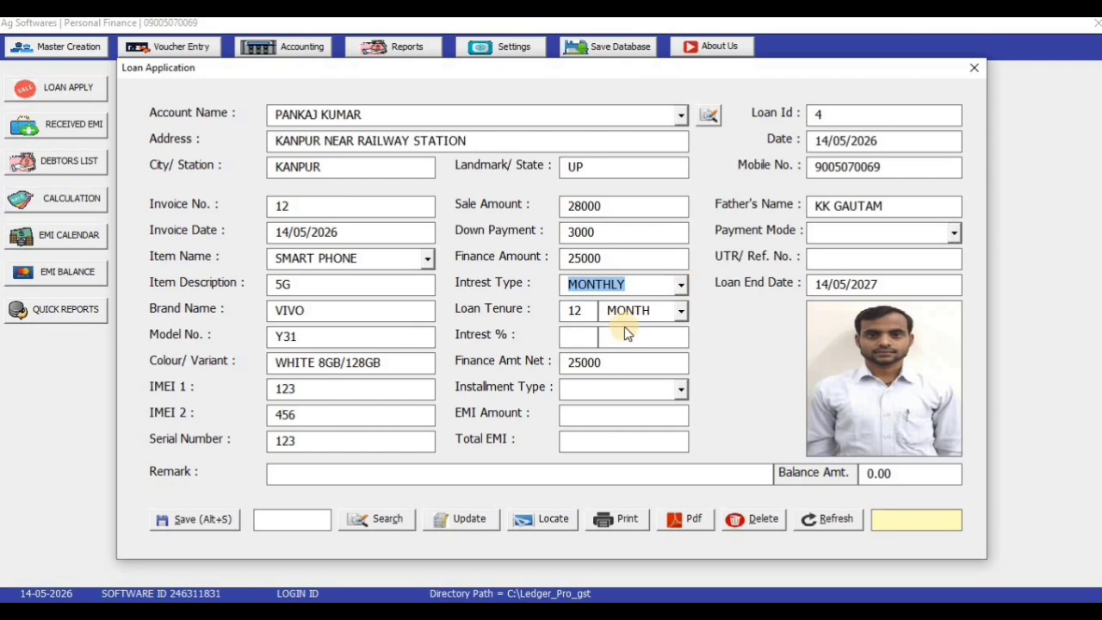
key("Tab")
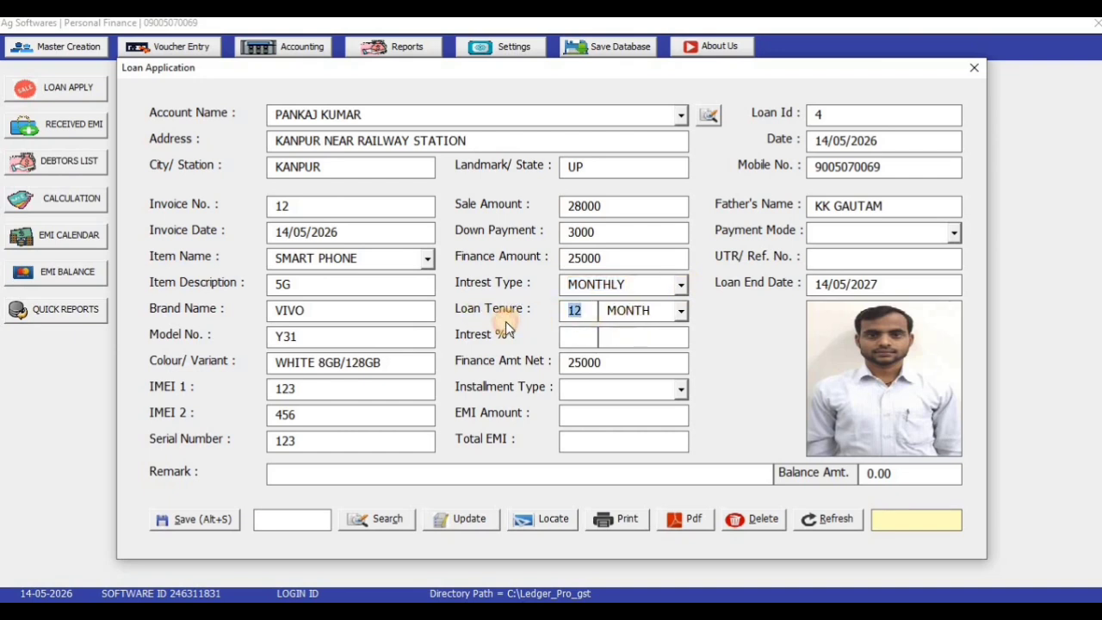
type("6")
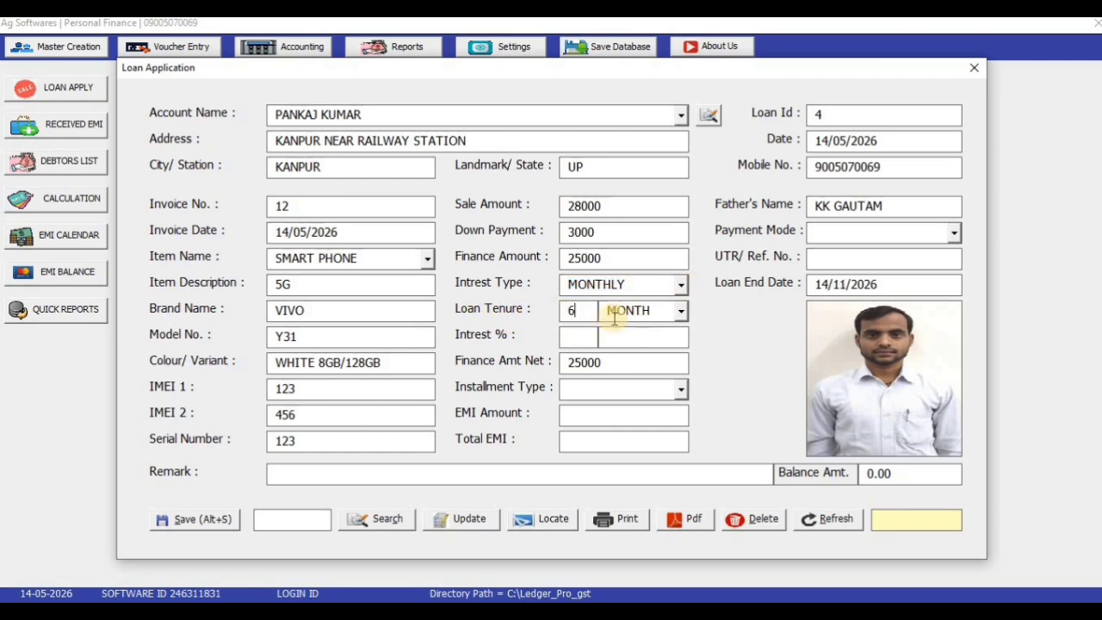
left_click(681, 312)
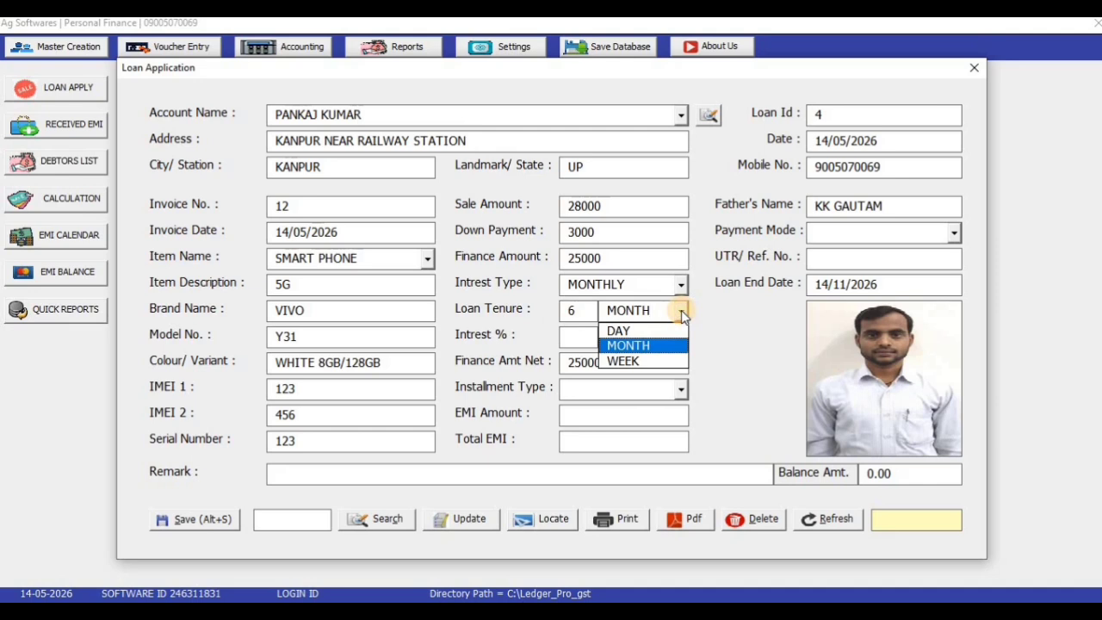
left_click(682, 312)
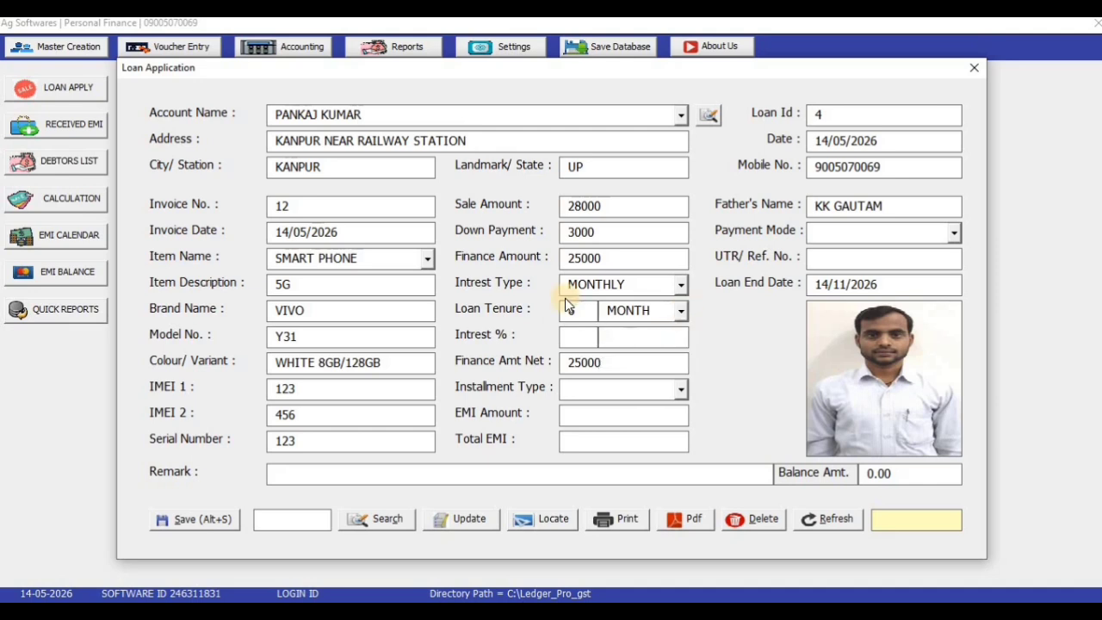
left_click(596, 336)
type("10")
left_click(680, 311)
left_click(638, 331)
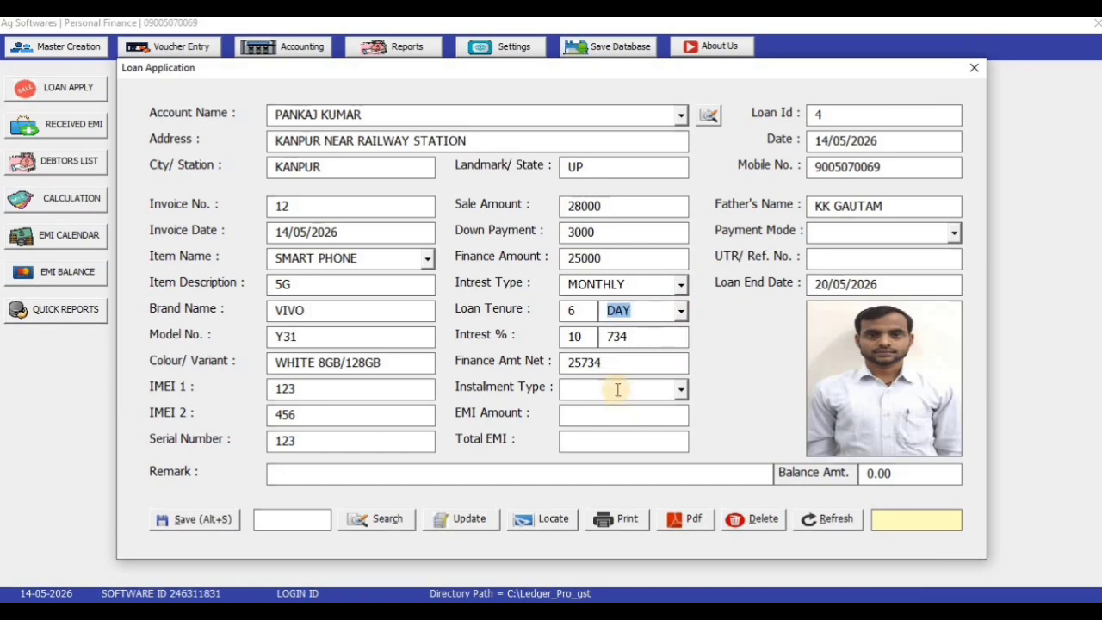
left_click(682, 313)
left_click(619, 331)
Switch to FLAT interest over 6 MONTH, replacing the rate with a 2000 interest amount
left_click(680, 285)
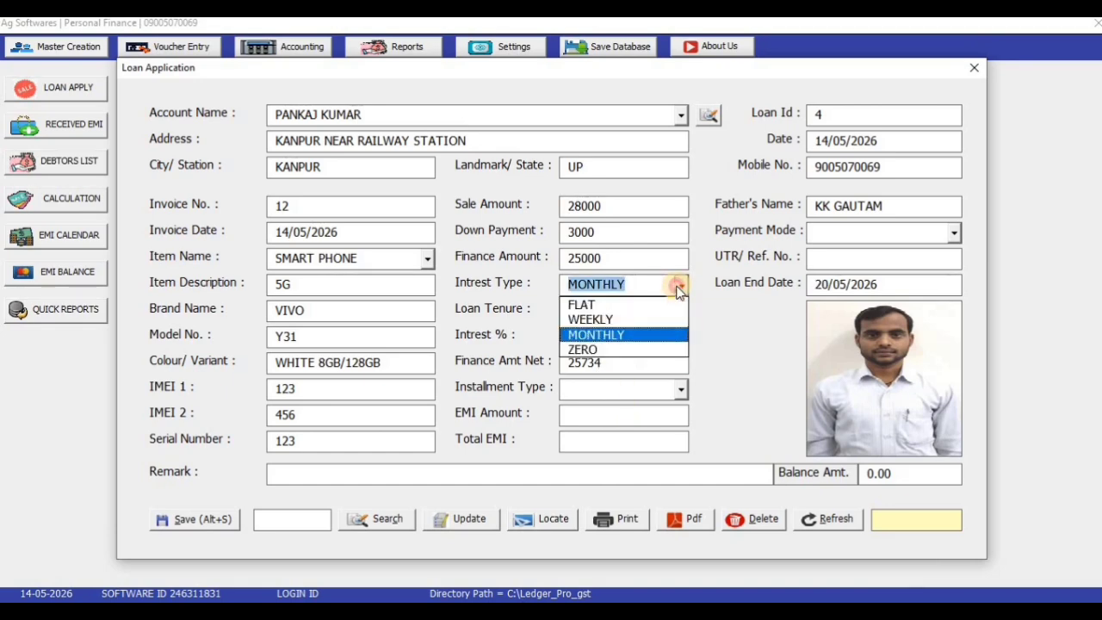
left_click(642, 301)
left_click(682, 311)
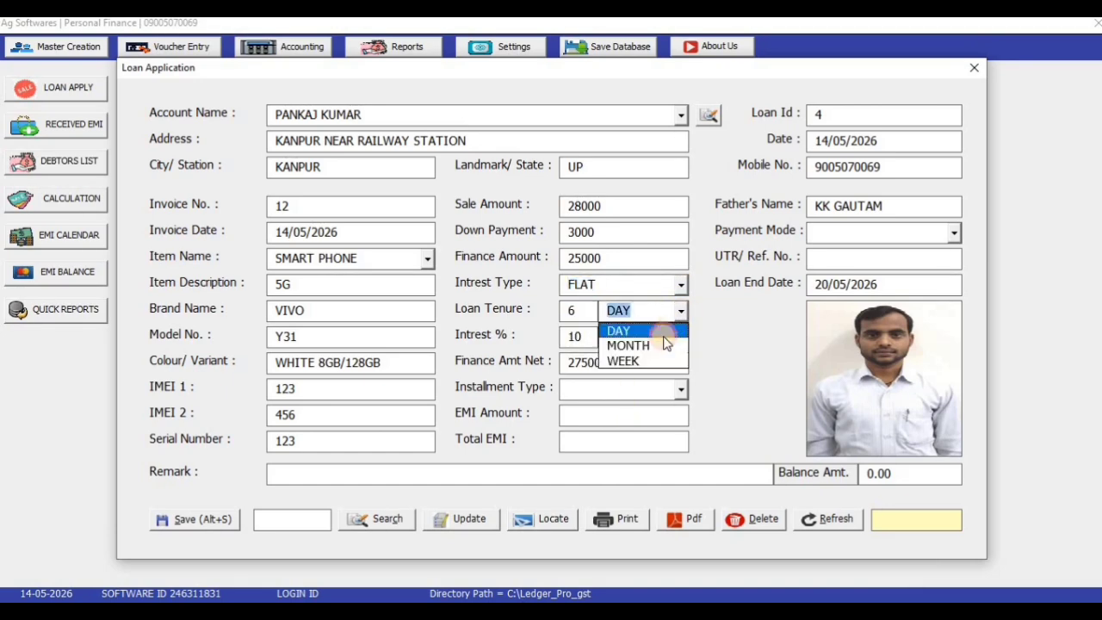
left_click(639, 344)
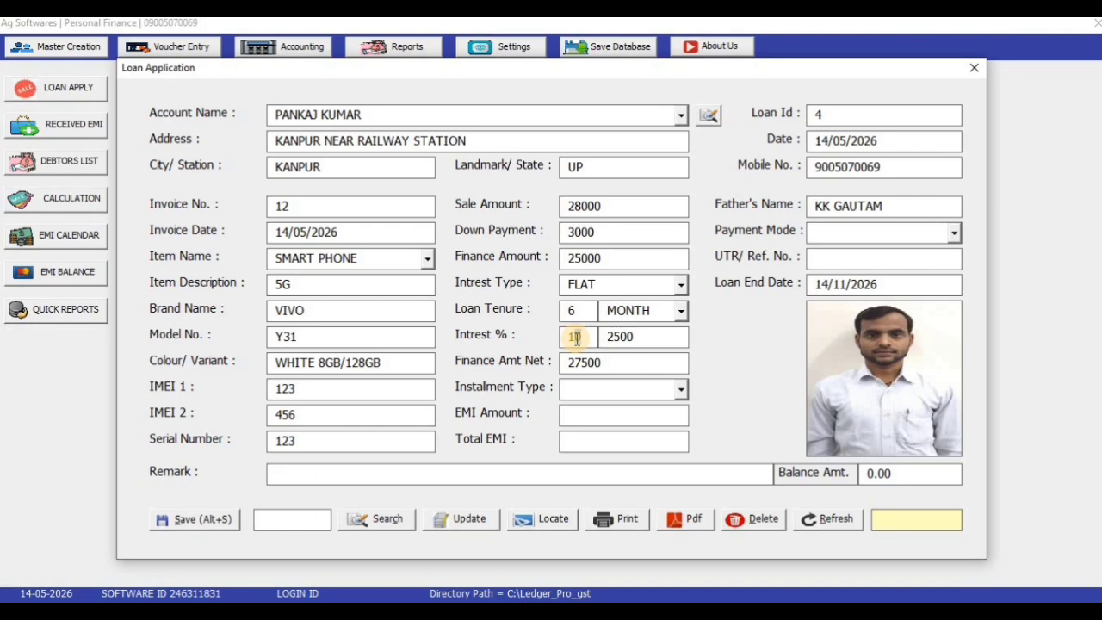
left_click(577, 338)
key("BackSpace")
key("BackSpace")
left_click(644, 339)
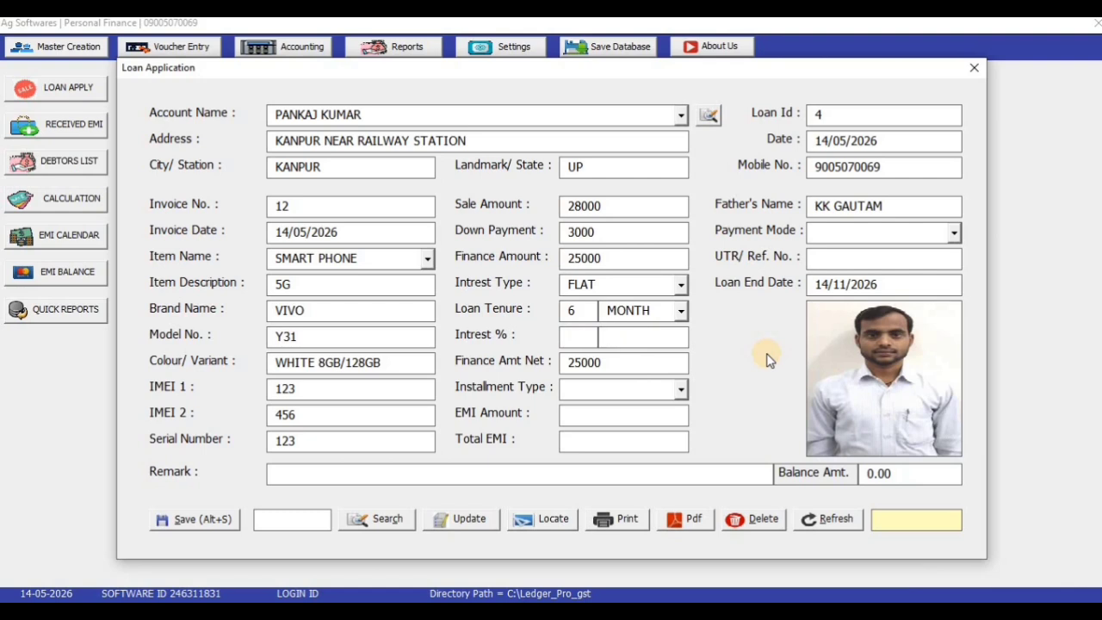
type("3000")
key("Tab")
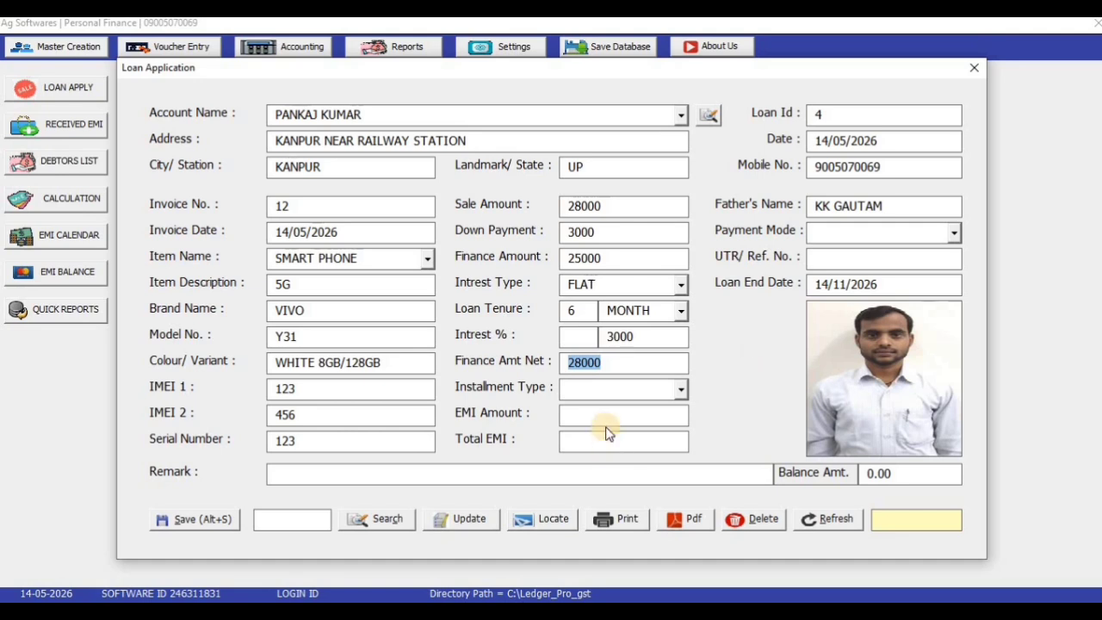
left_click(660, 342)
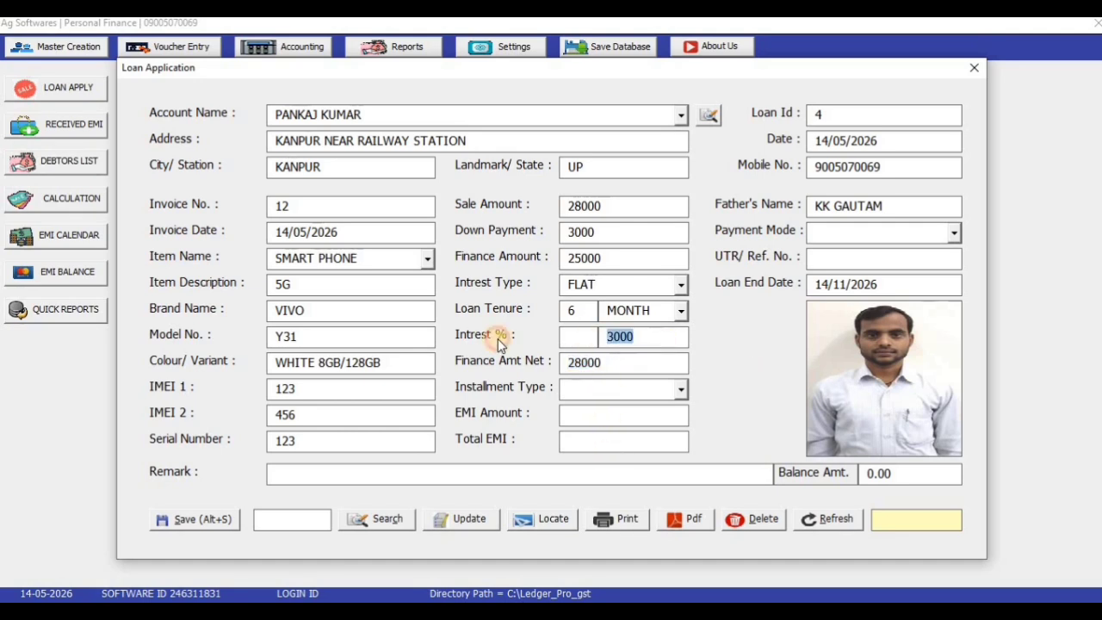
type("2000")
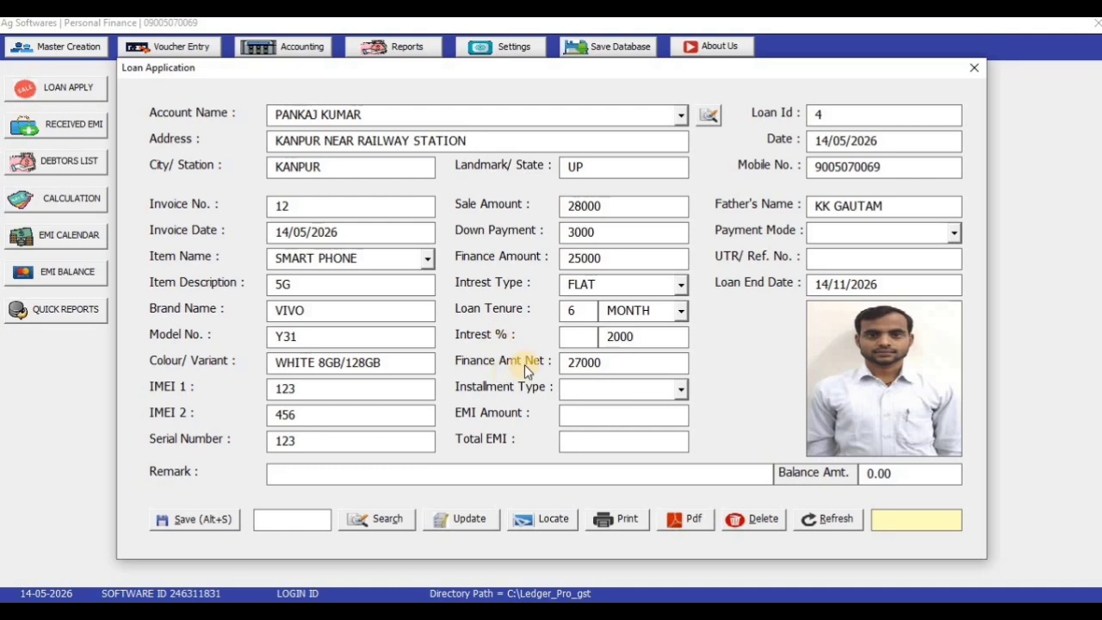
left_click(681, 389)
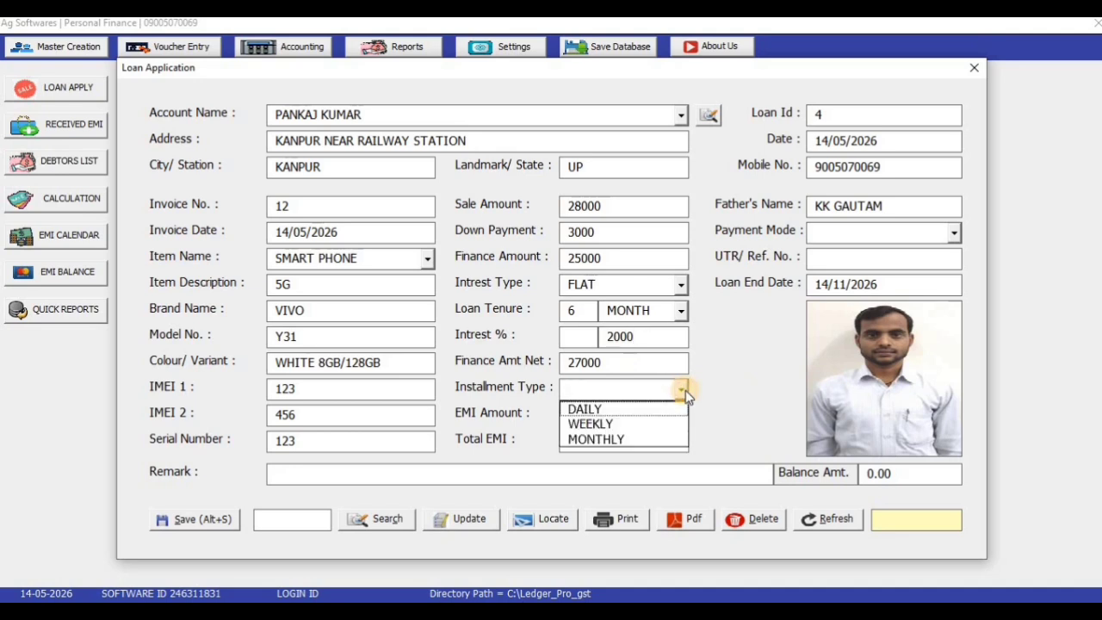
Set the installment type to MONTHLY after trying daily and weekly
left_click(645, 412)
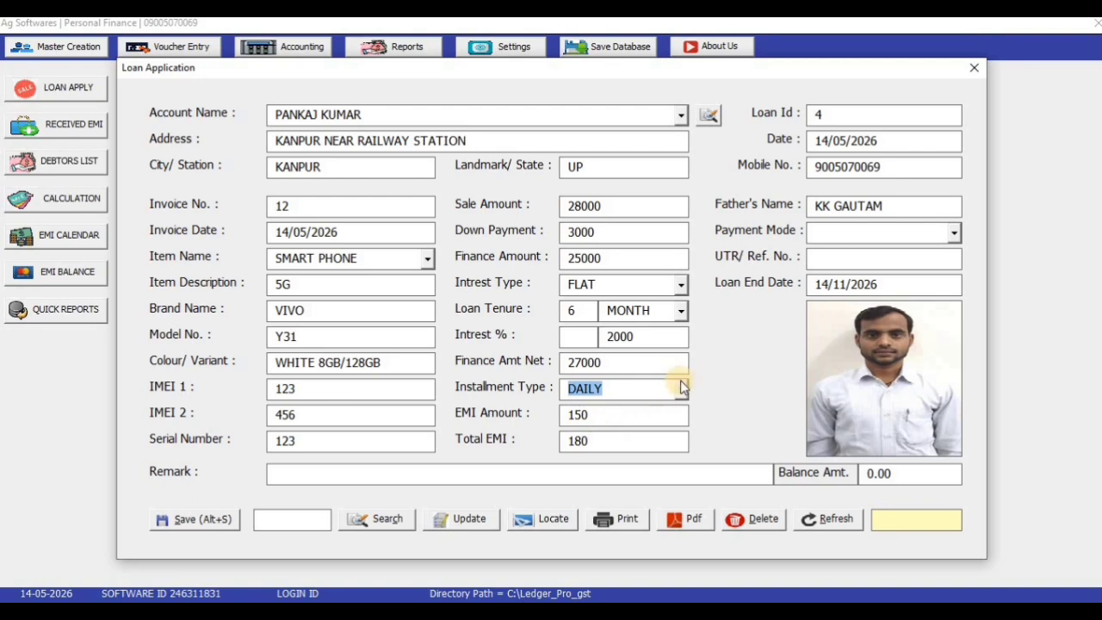
left_click(683, 389)
left_click(664, 423)
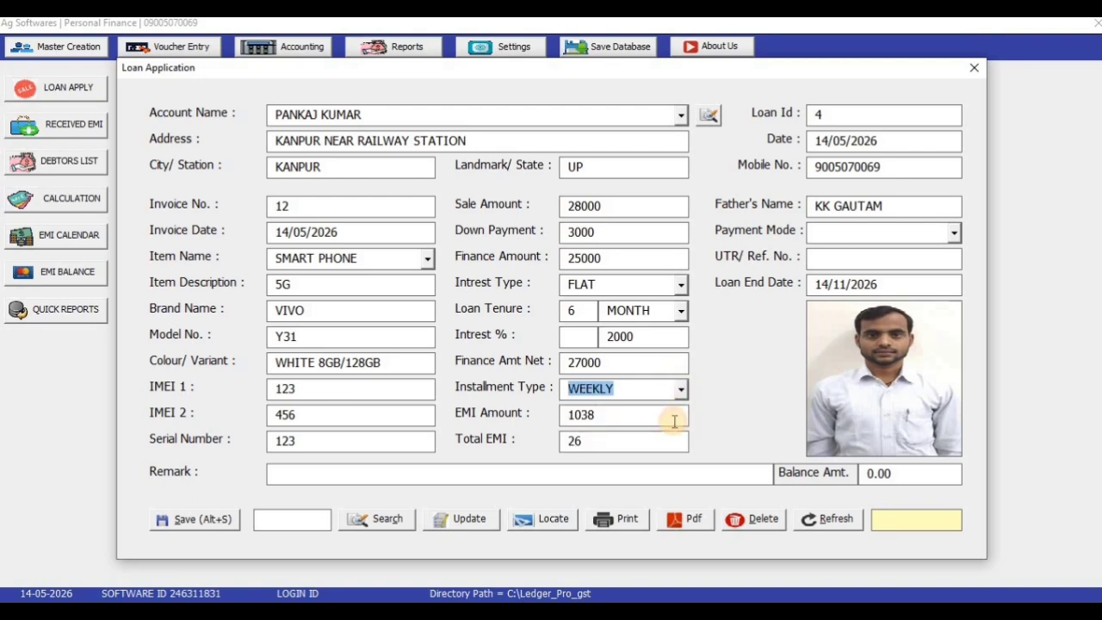
left_click(681, 389)
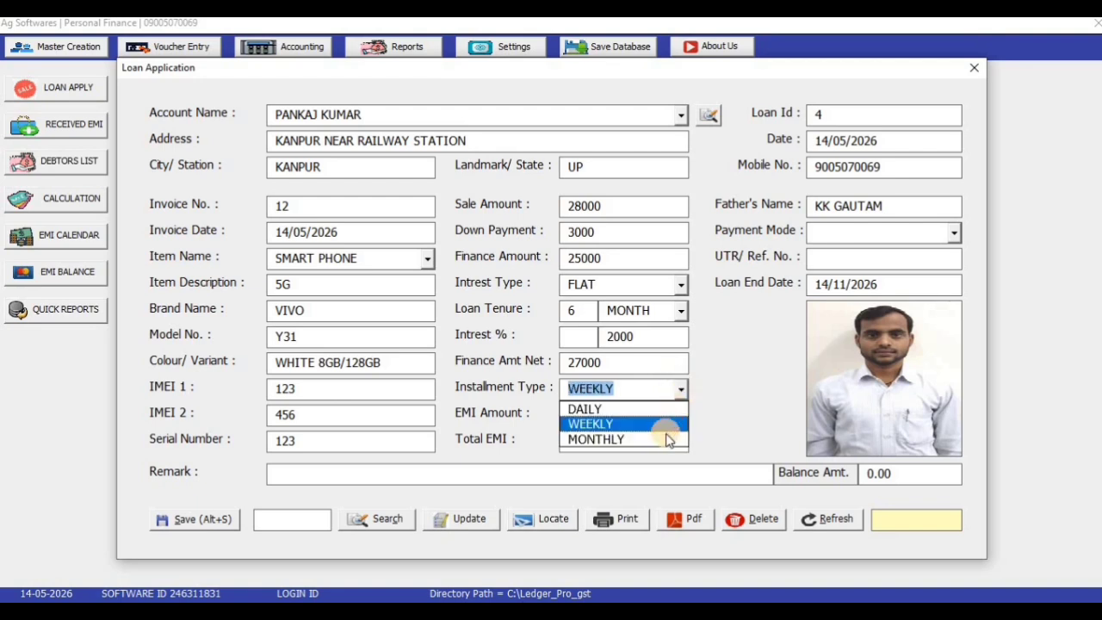
left_click(668, 439)
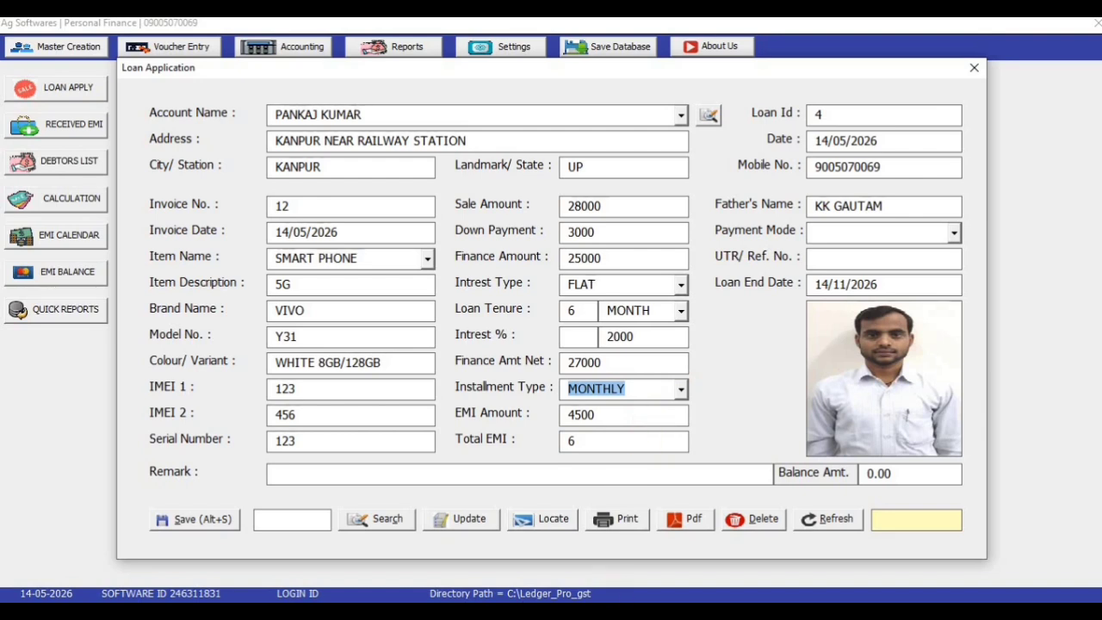
Check in the calculator that 27000 / 6 gives the 4500 EMI
left_click(612, 610)
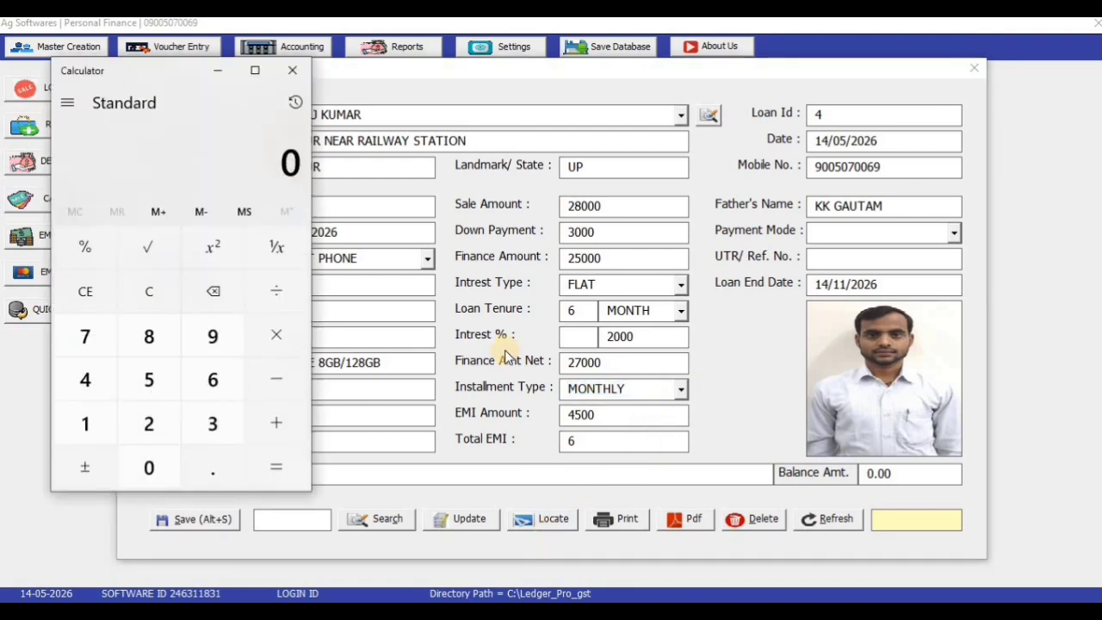
type("270000")
key("Return")
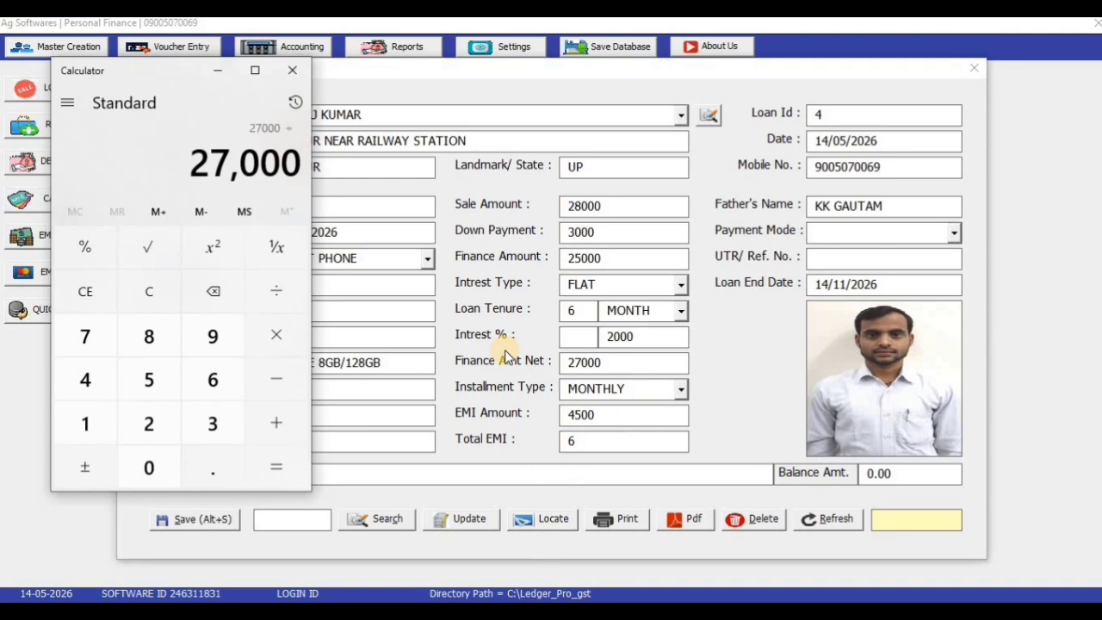
type("/6")
key("Return")
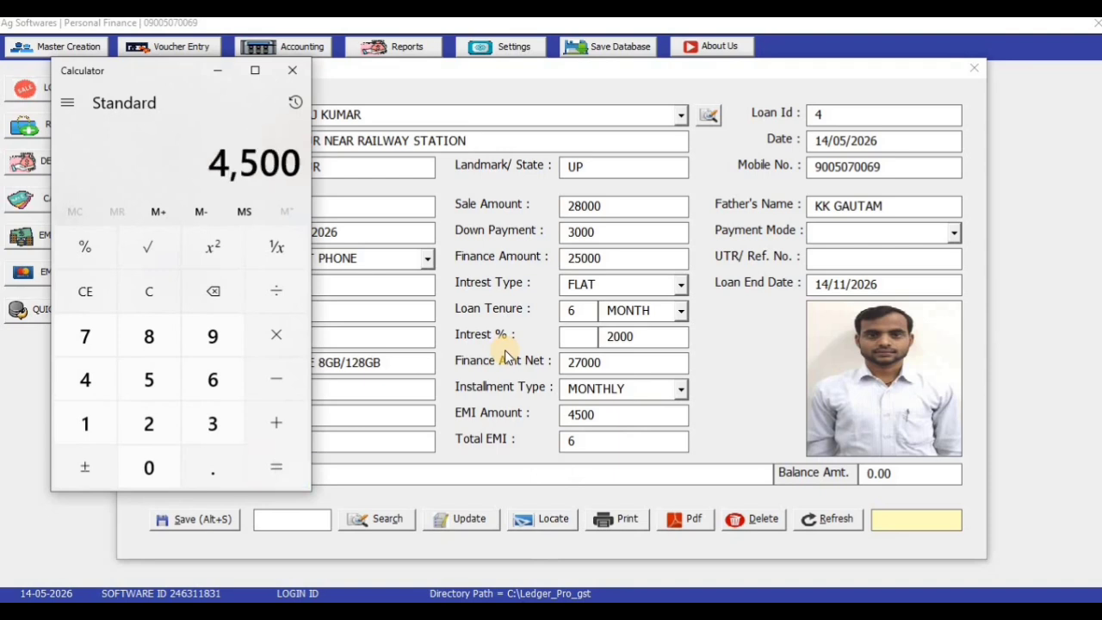
left_click_drag(619, 442, 515, 444)
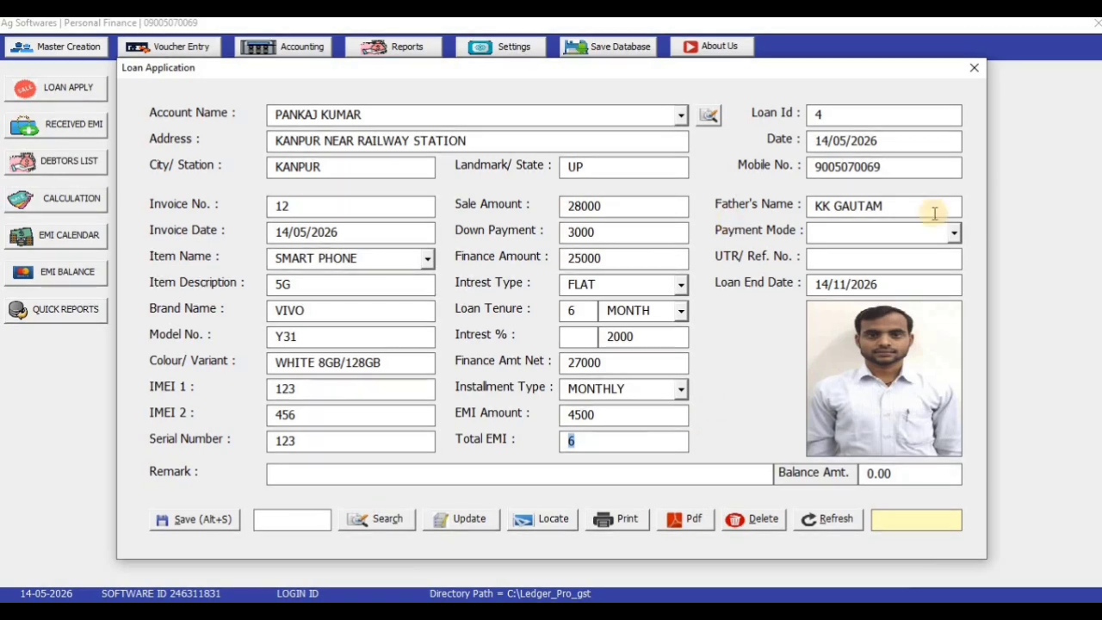
Set payment mode to CASH with reference AG and remark NA, then save loan 4
left_click(954, 232)
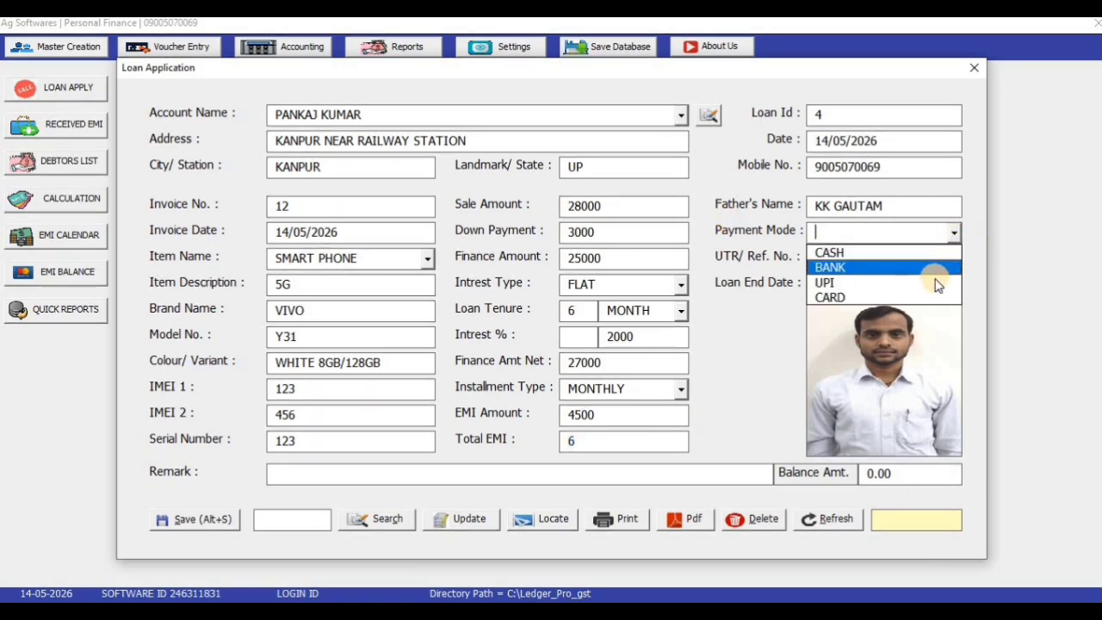
left_click(922, 252)
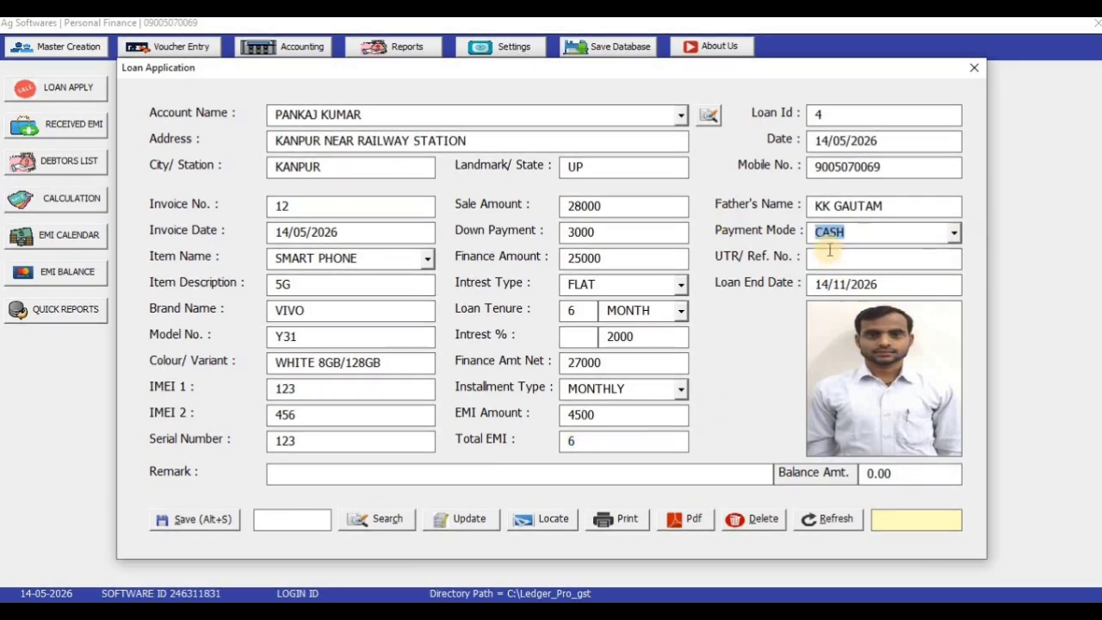
key("Tab")
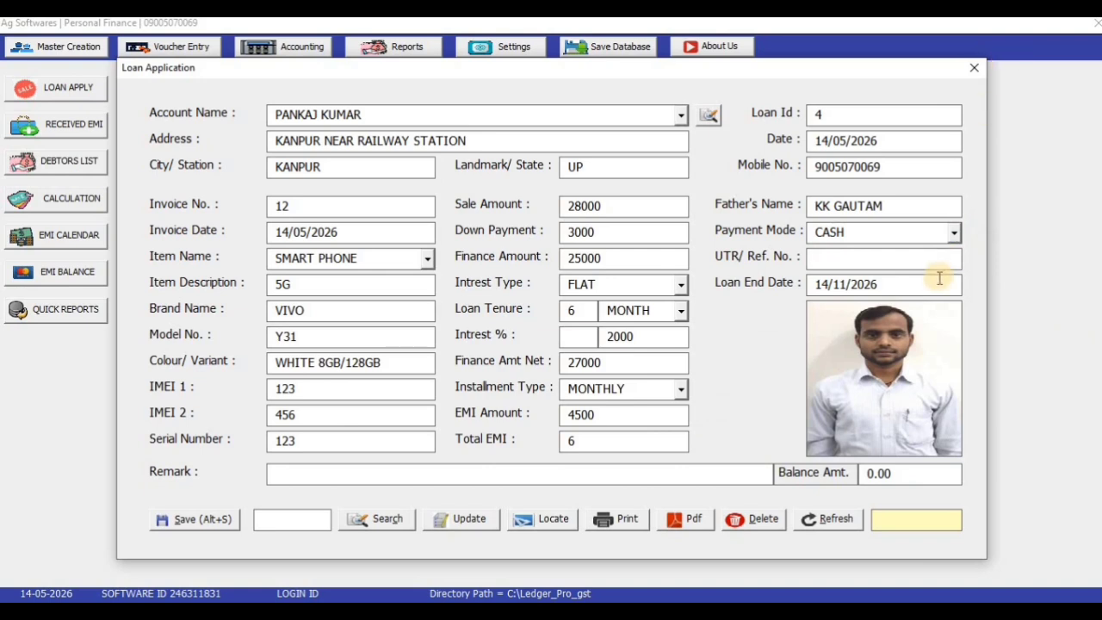
type("AG")
left_click(539, 472)
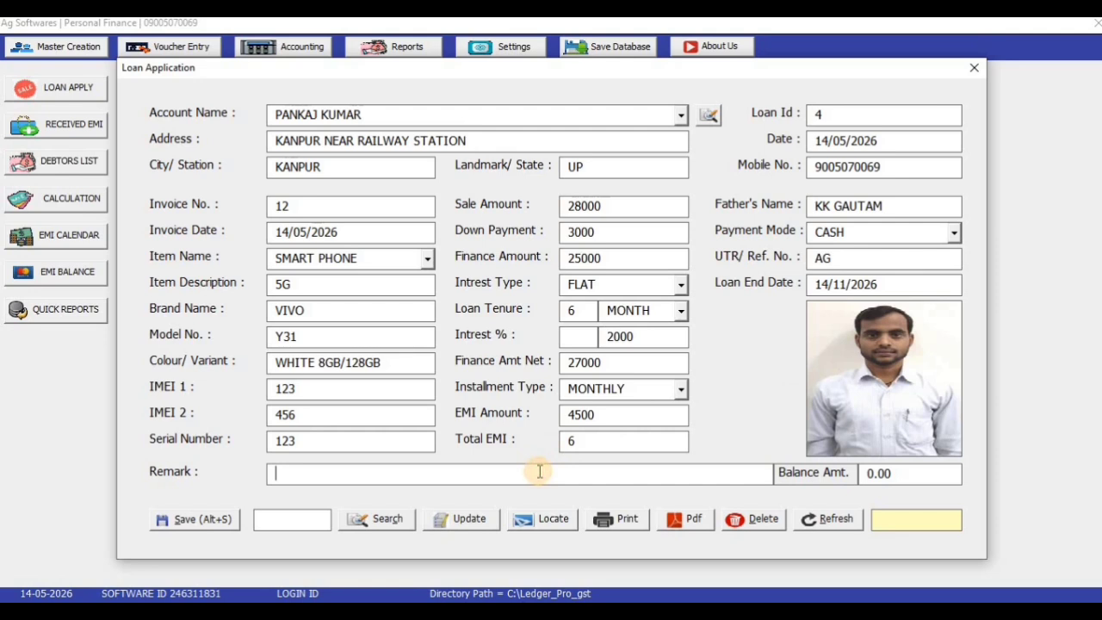
type("NA")
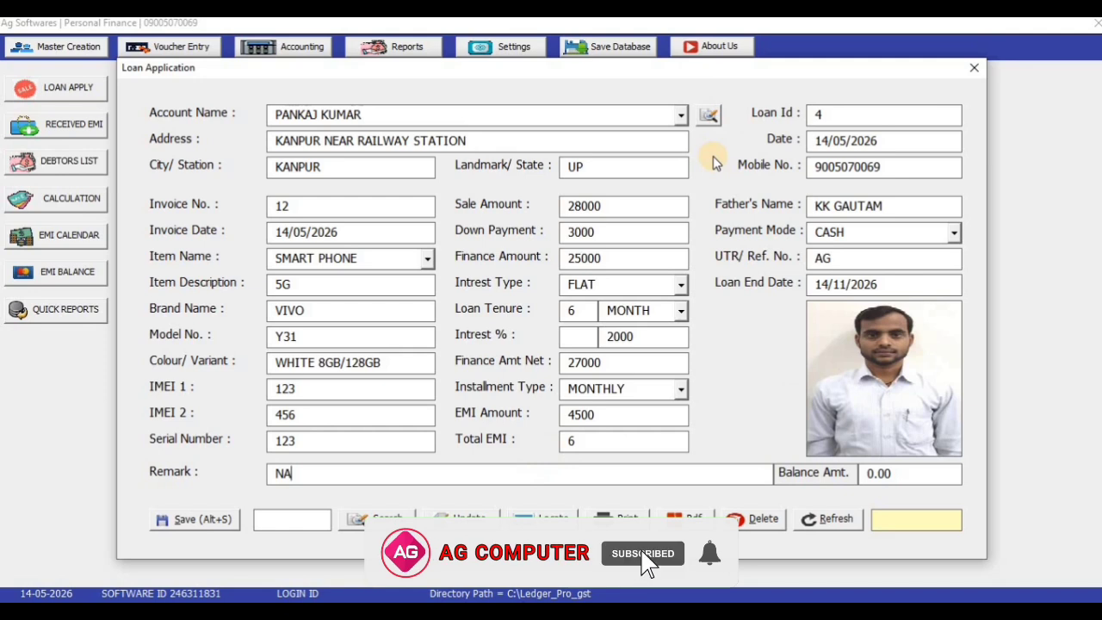
left_click(206, 524)
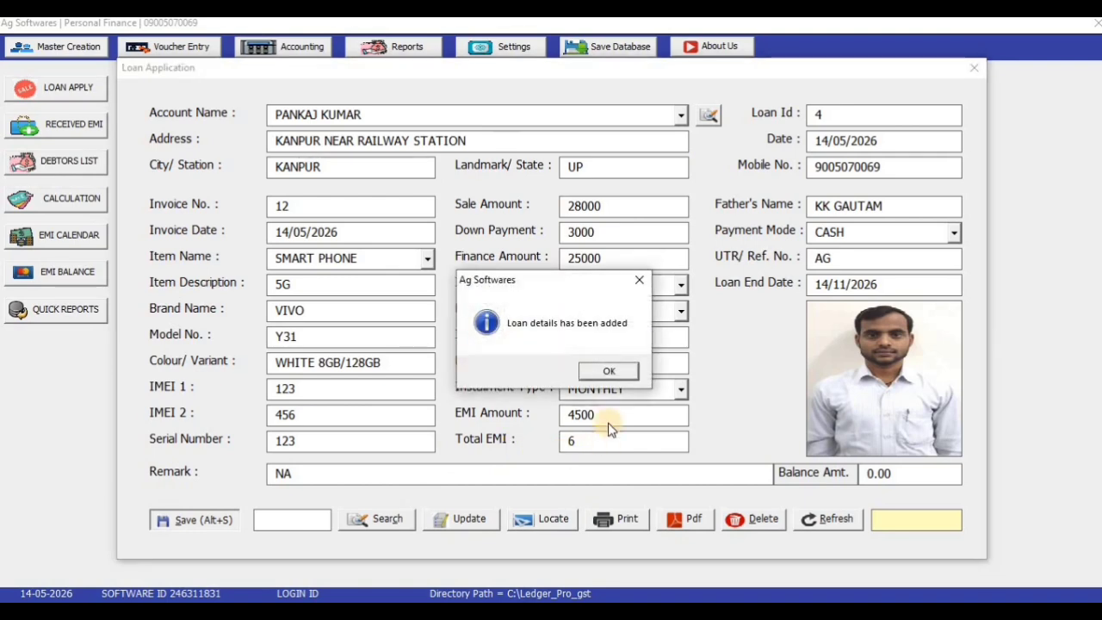
Close the Loan Application form, save the whole database, and reopen a blank Loan Application form
left_click(615, 372)
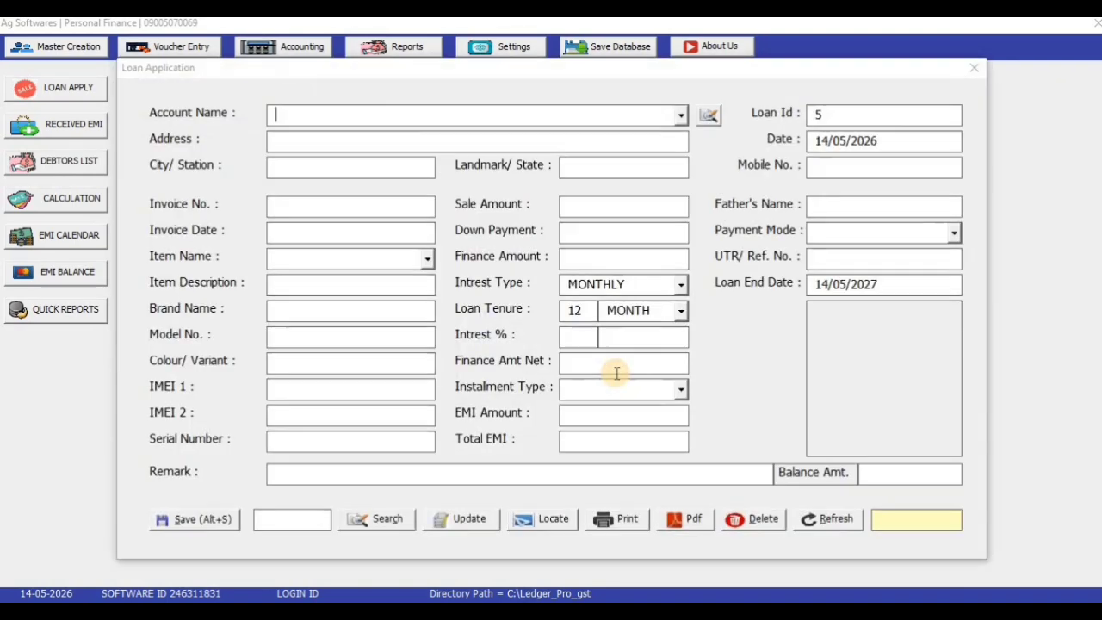
left_click(974, 67)
left_click(618, 52)
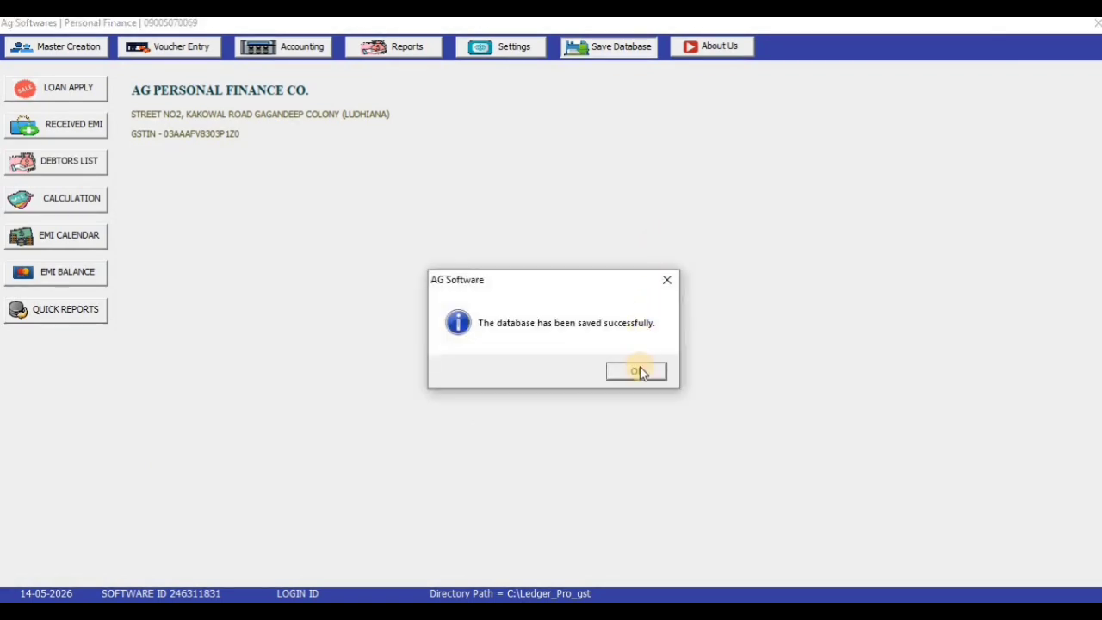
left_click(634, 370)
left_click(66, 90)
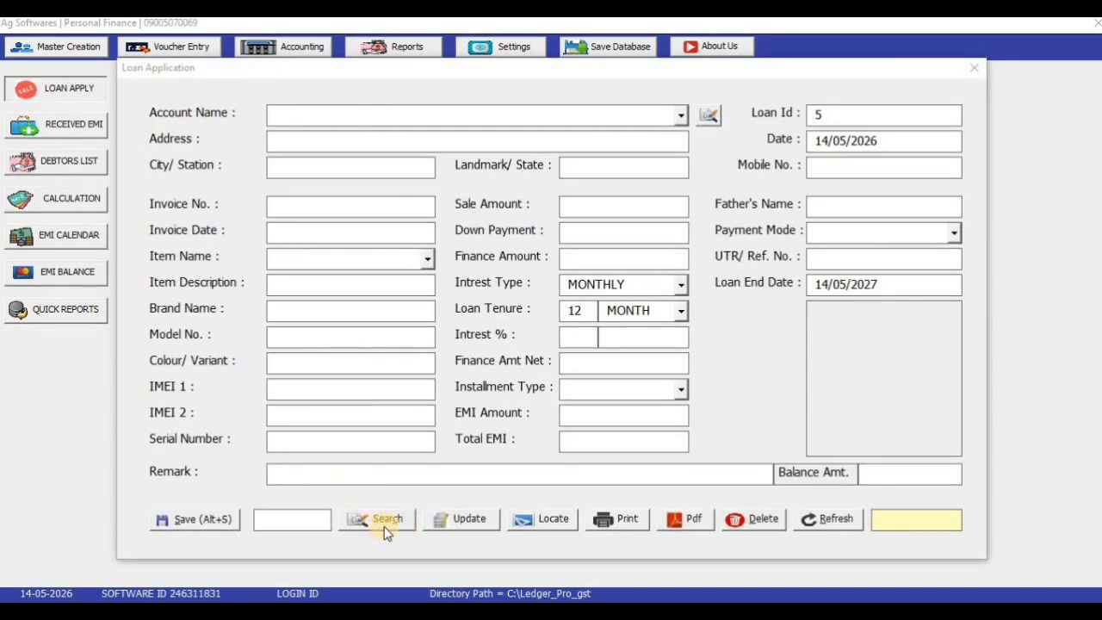
left_click(320, 521)
From the loan summary list, load loan 4 into the Loan Application form
left_click(543, 520)
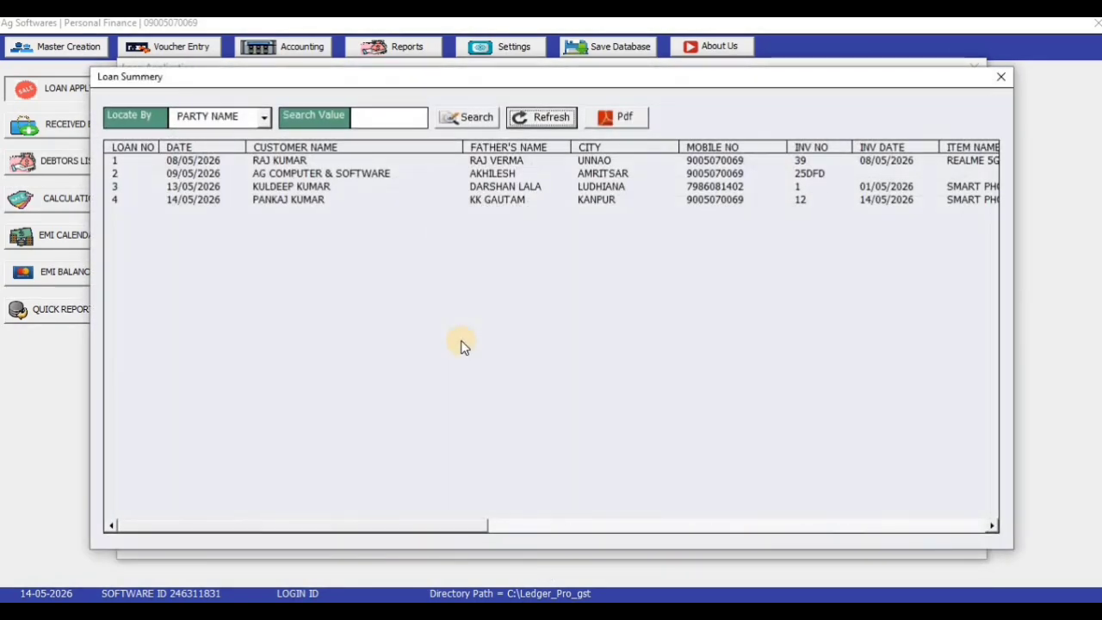
left_click(170, 199)
left_click(175, 160)
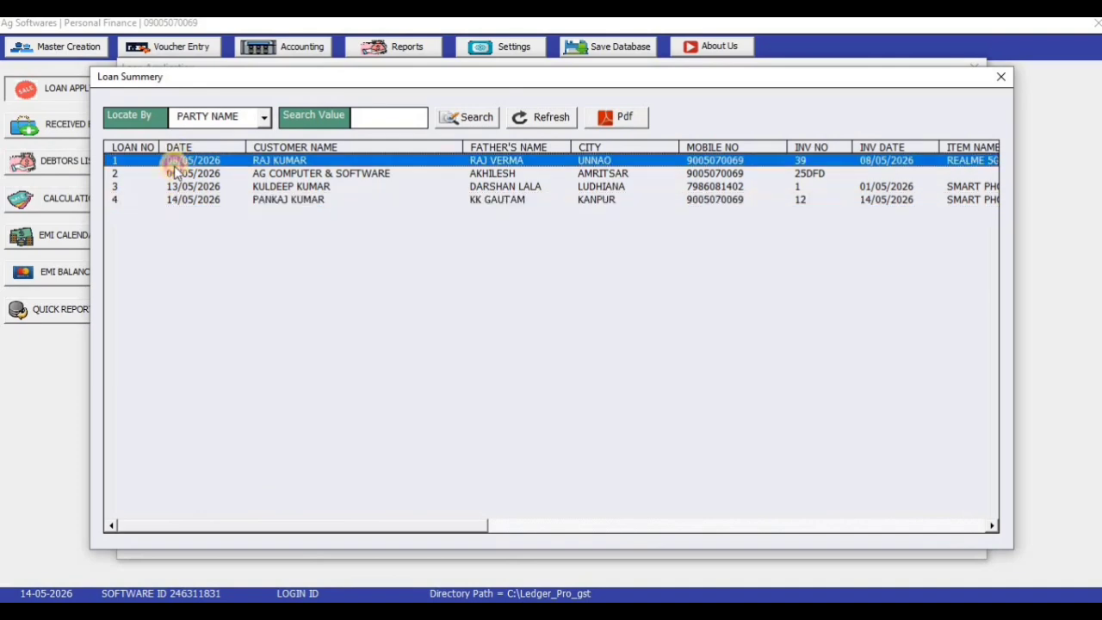
left_click(173, 186)
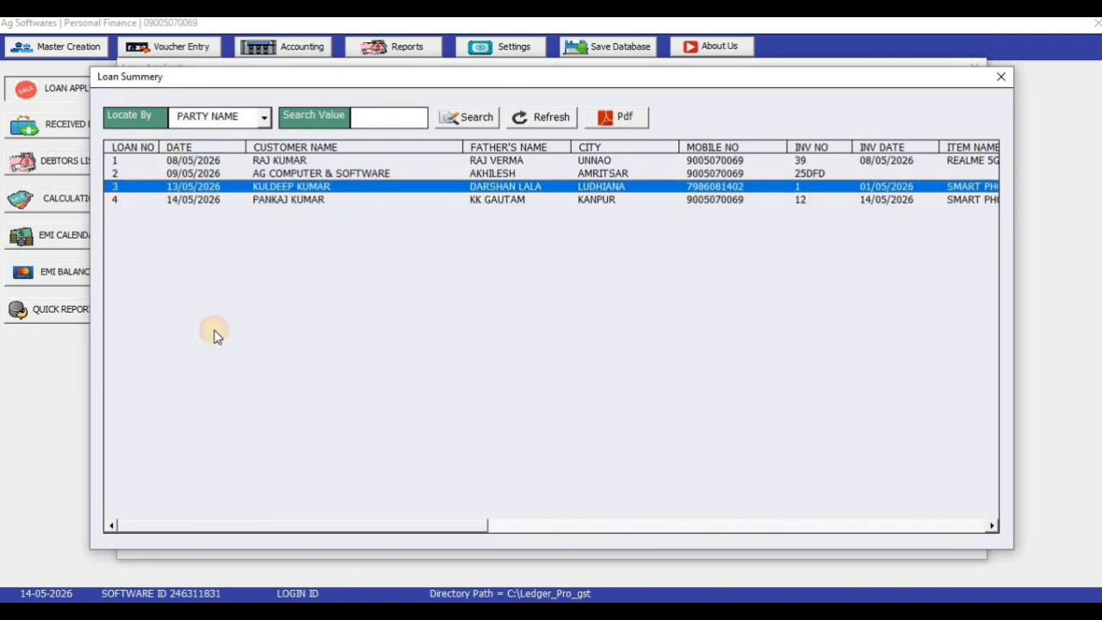
double_click(293, 199)
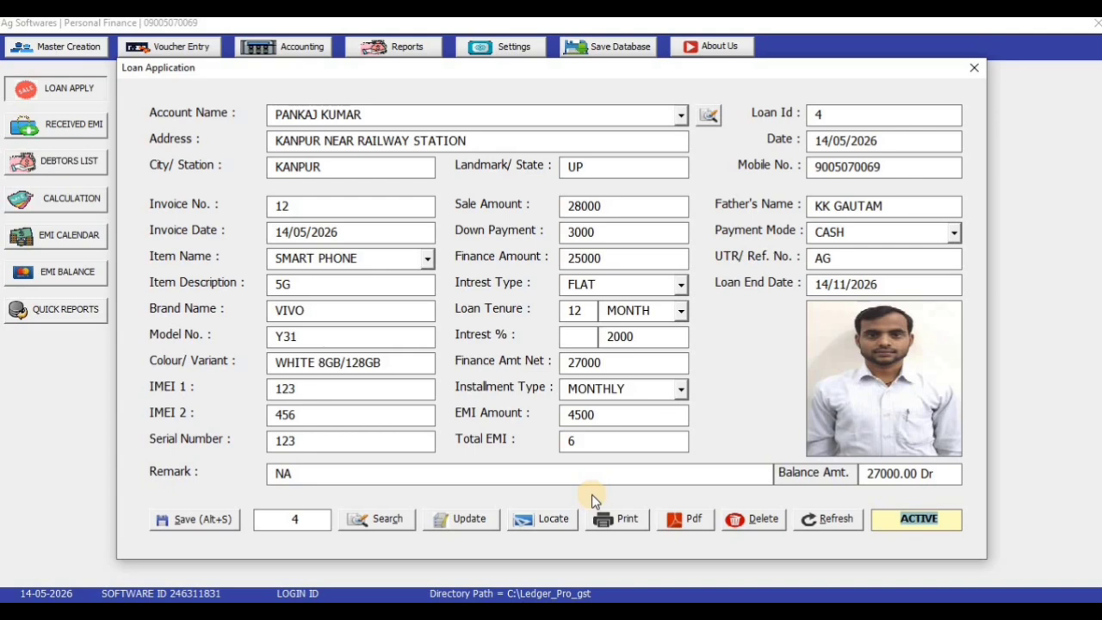
Generate loan 4's acknowledgement PDF (4.pdf) and view it full screen at 75% zoom
left_click(693, 519)
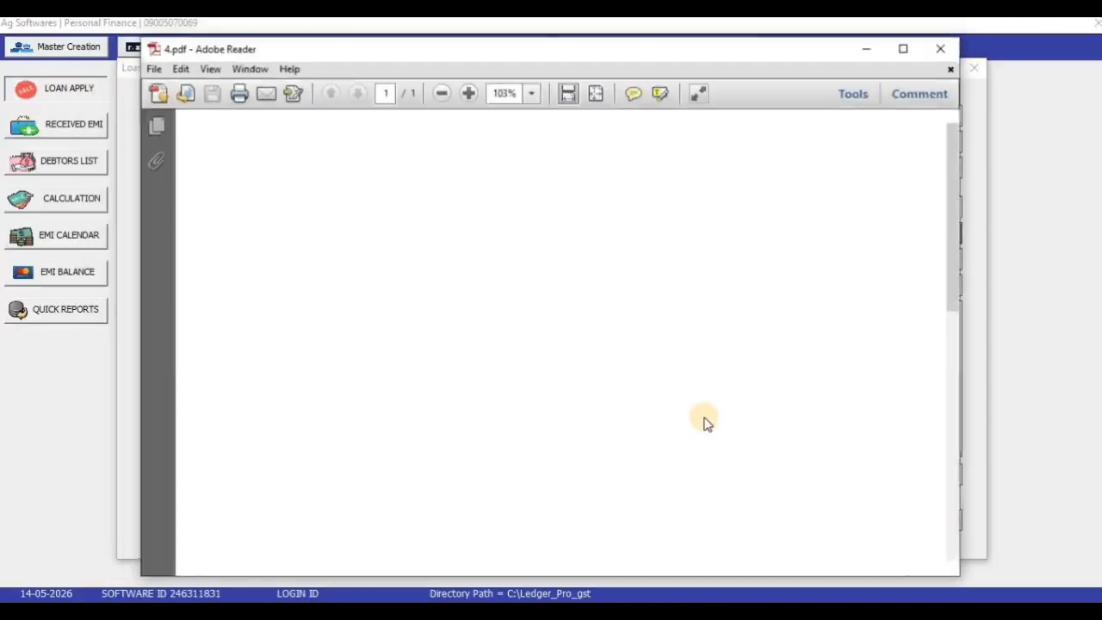
left_click(910, 49)
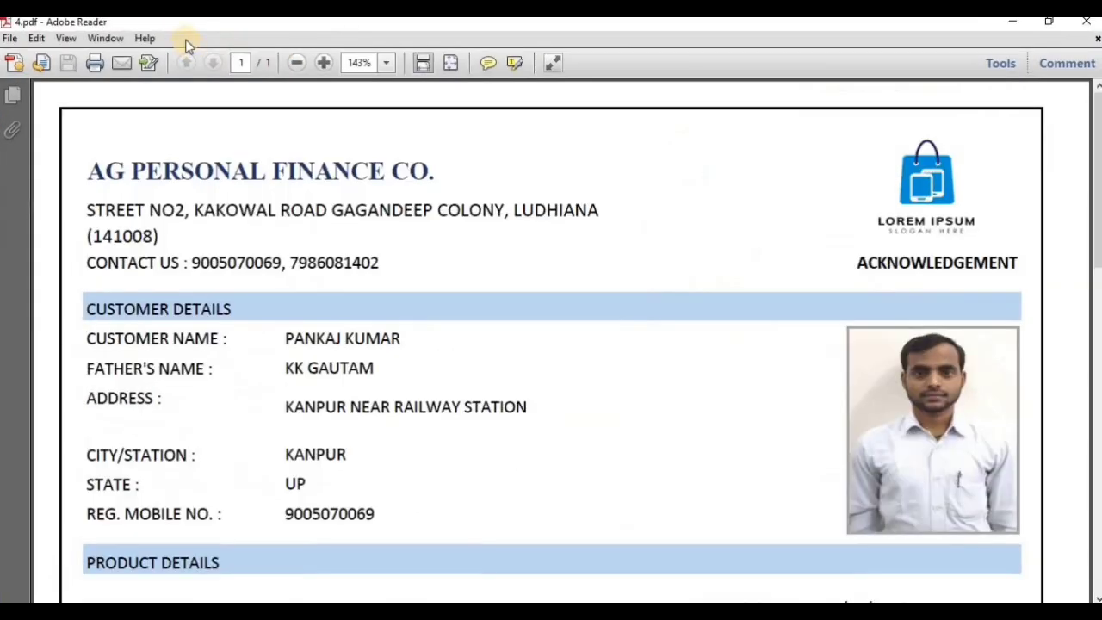
left_click(294, 65)
left_click(295, 64)
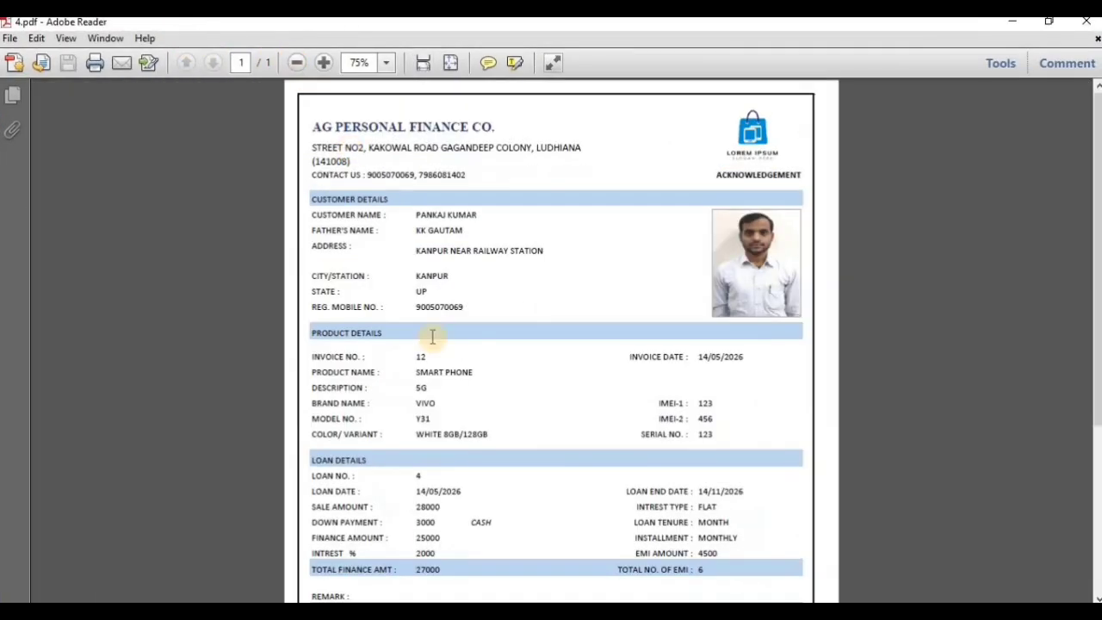
Review the AG PERSONAL FINANCE CO. acknowledgement page, then close Adobe Reader
left_click_drag(725, 175, 803, 175)
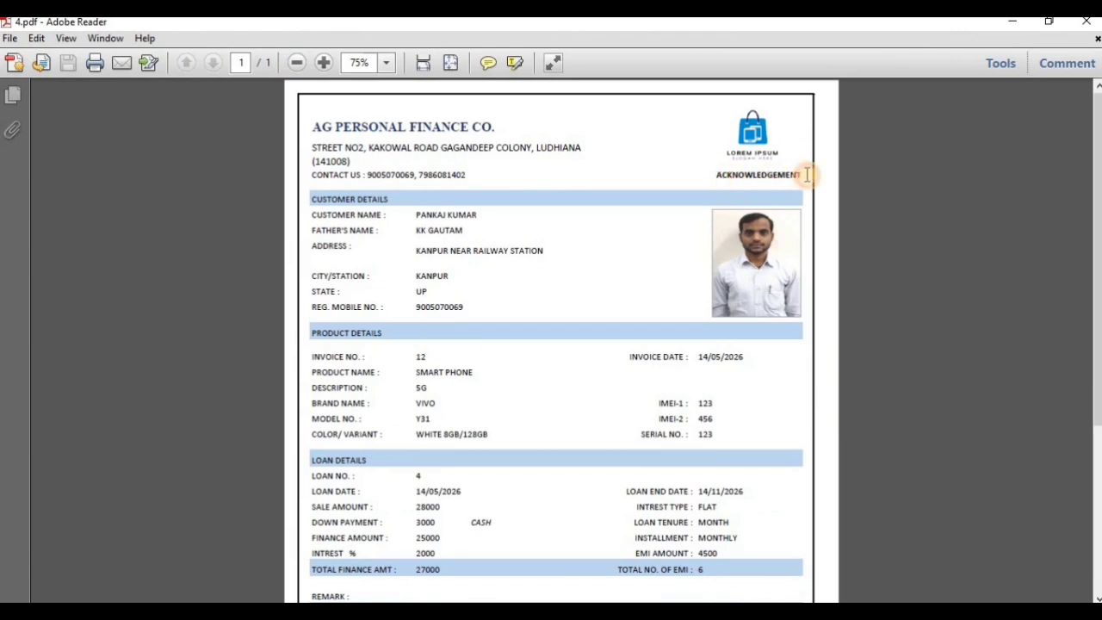
scroll(547, 378, "down", 5)
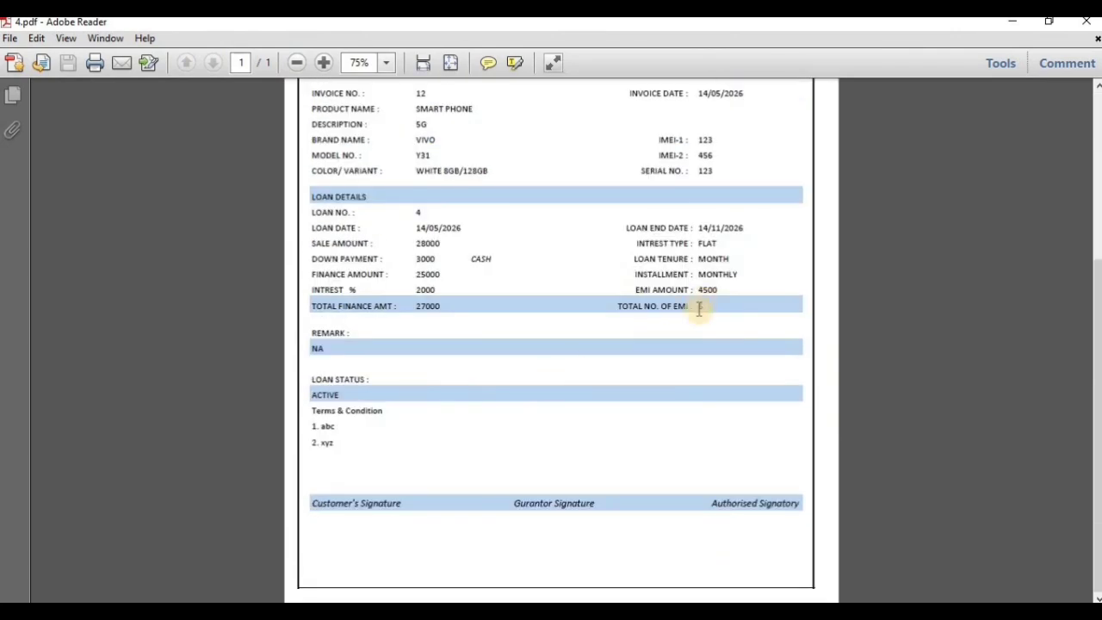
scroll(494, 476, "up", 2)
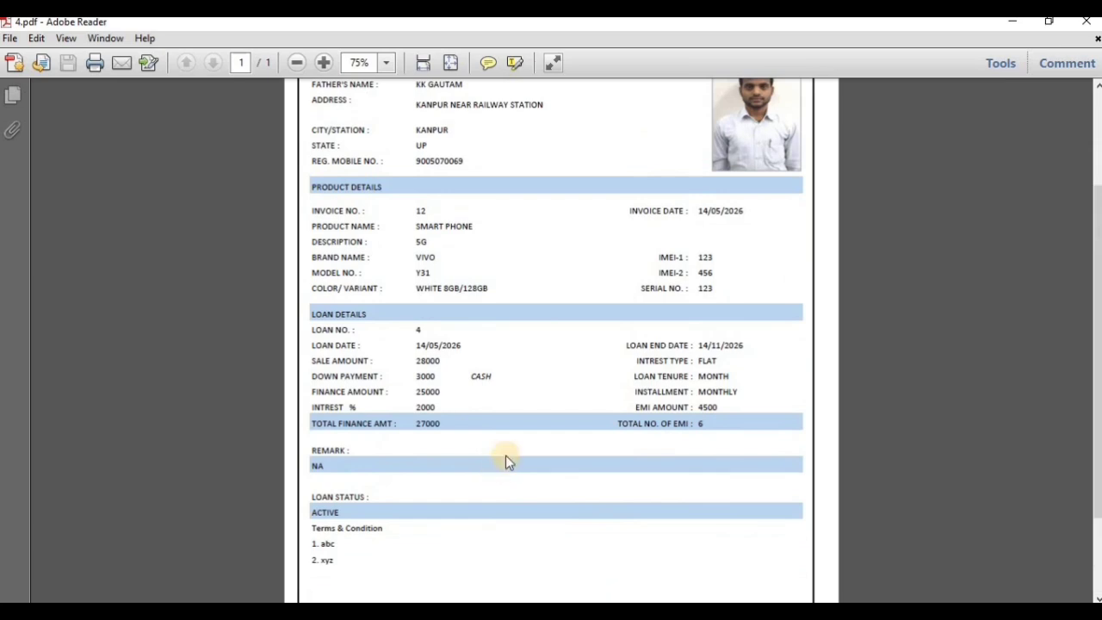
scroll(594, 469, "up", 3)
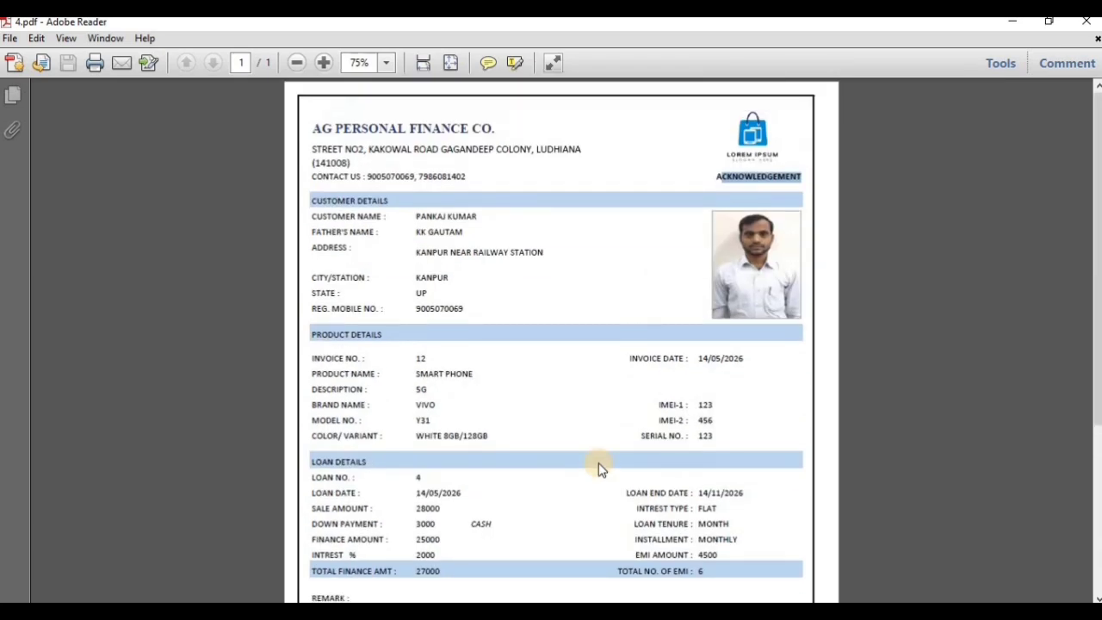
key("alt+F4")
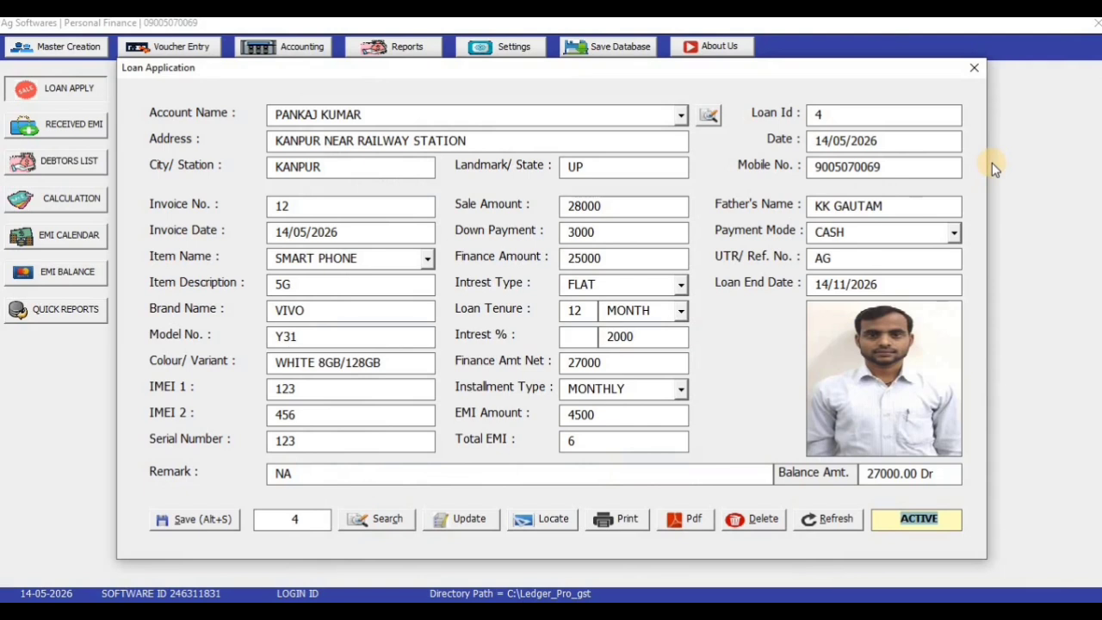
Close Loan Application, then open and close the Received EMI voucher window
left_click(974, 68)
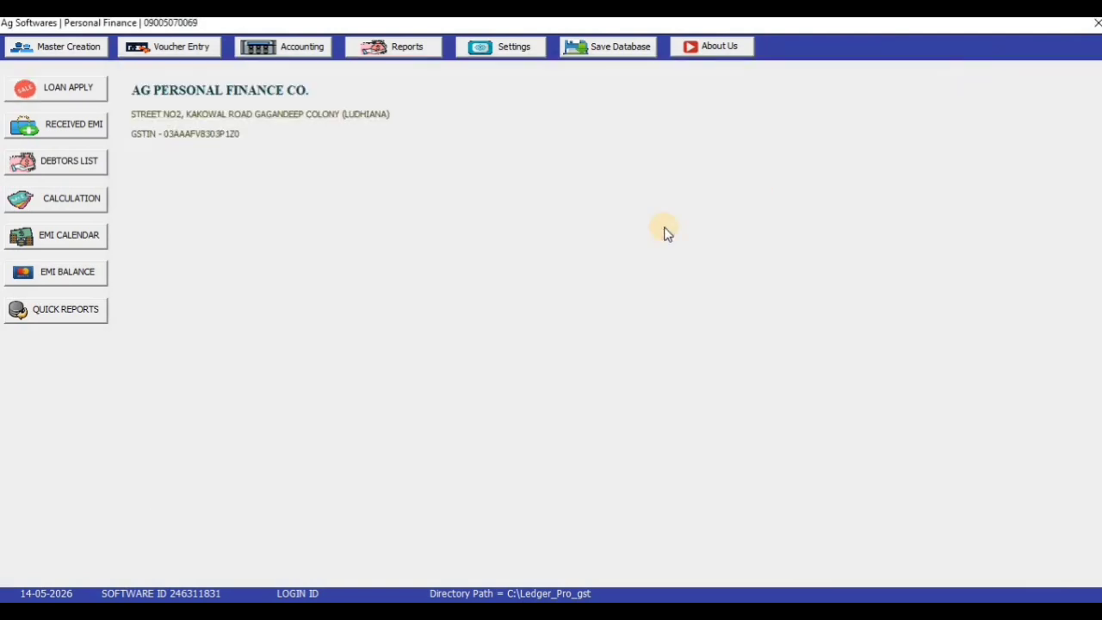
left_click(216, 50)
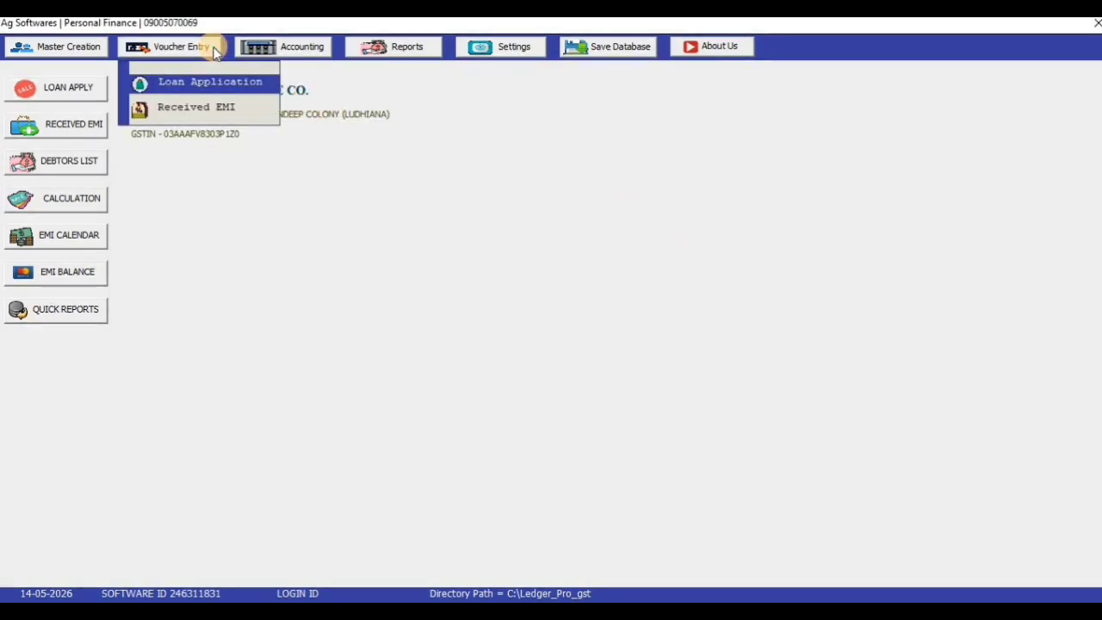
left_click(204, 108)
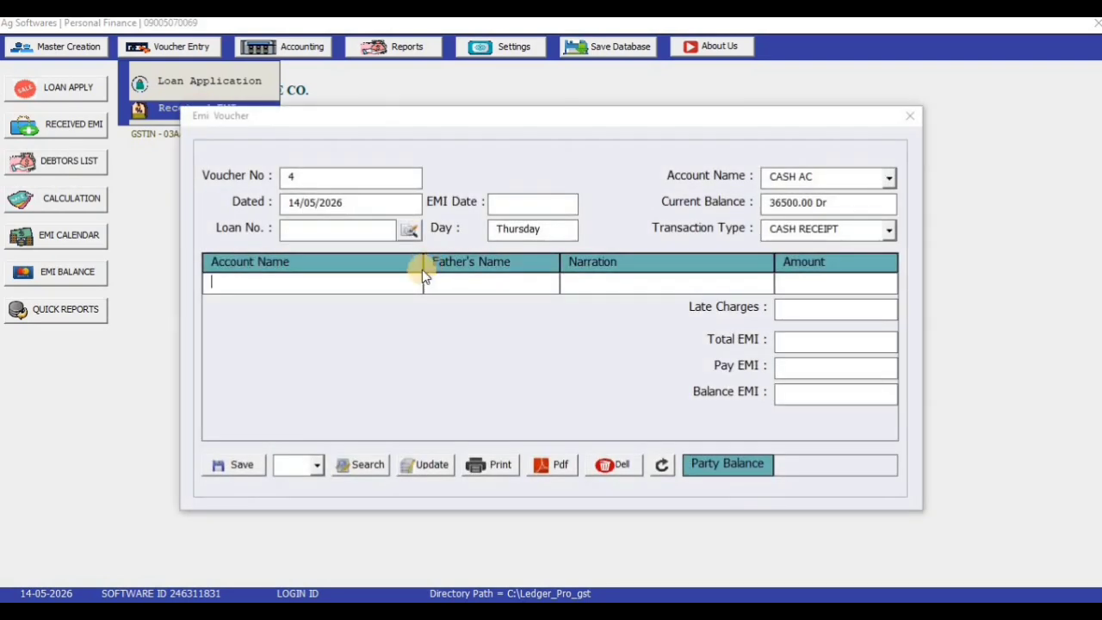
left_click_drag(502, 125, 629, 114)
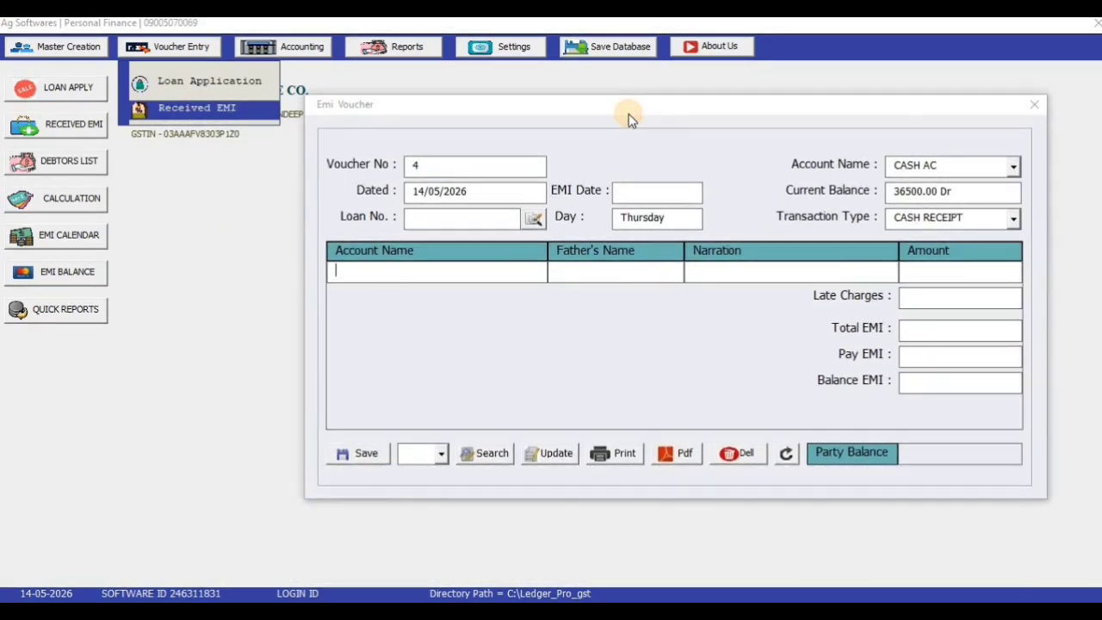
left_click(1034, 104)
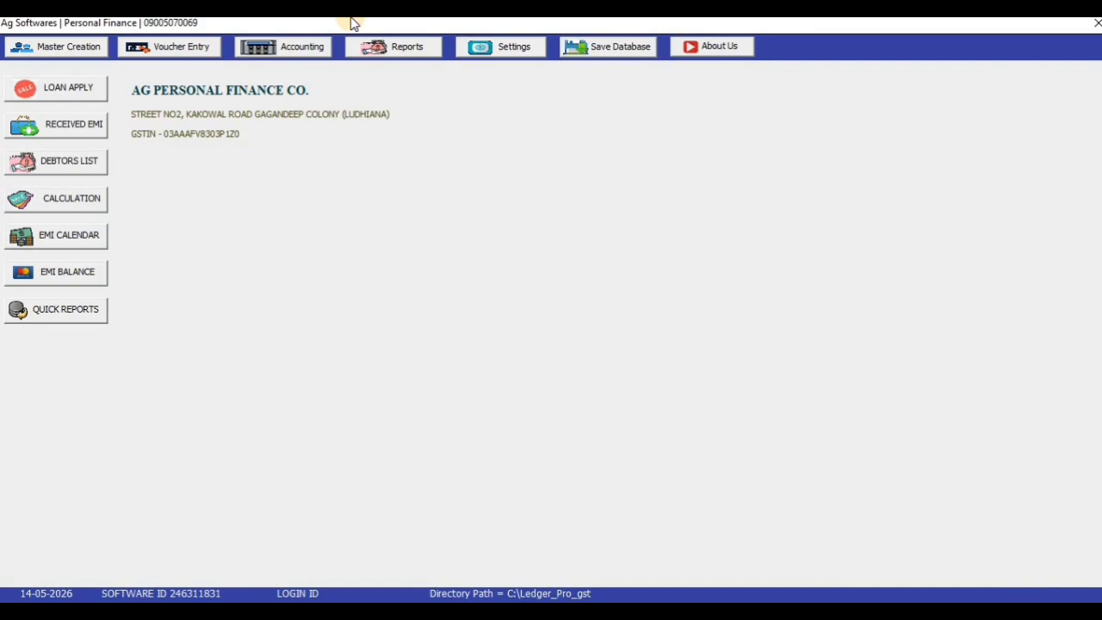
Review the Loan Summery report listing loans 1–4, then close it
left_click(397, 48)
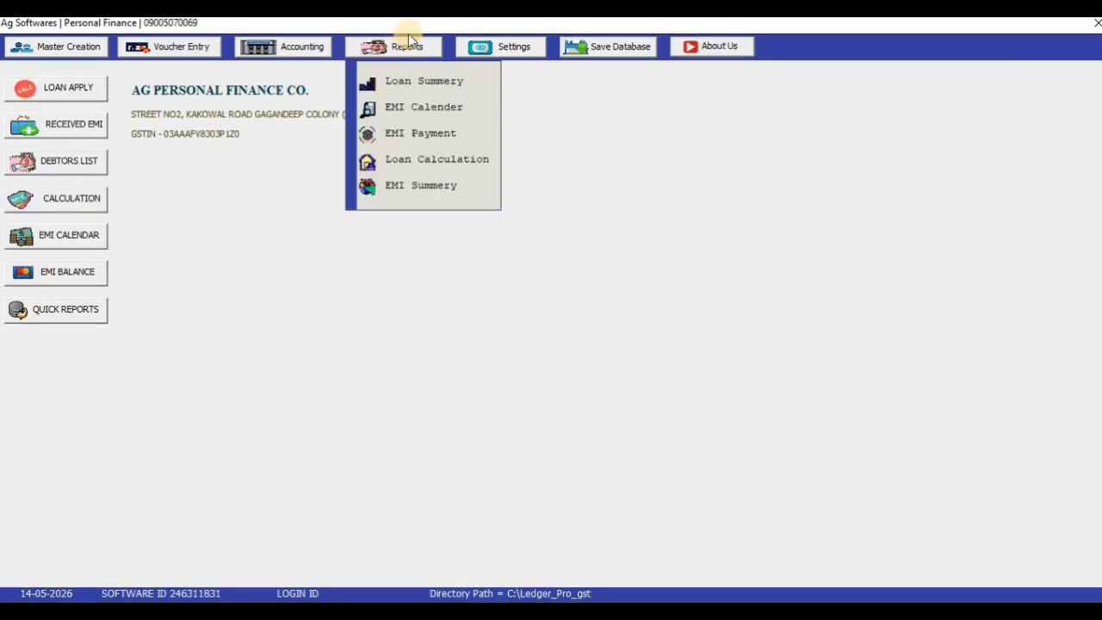
left_click(409, 42)
left_click(406, 46)
left_click(413, 81)
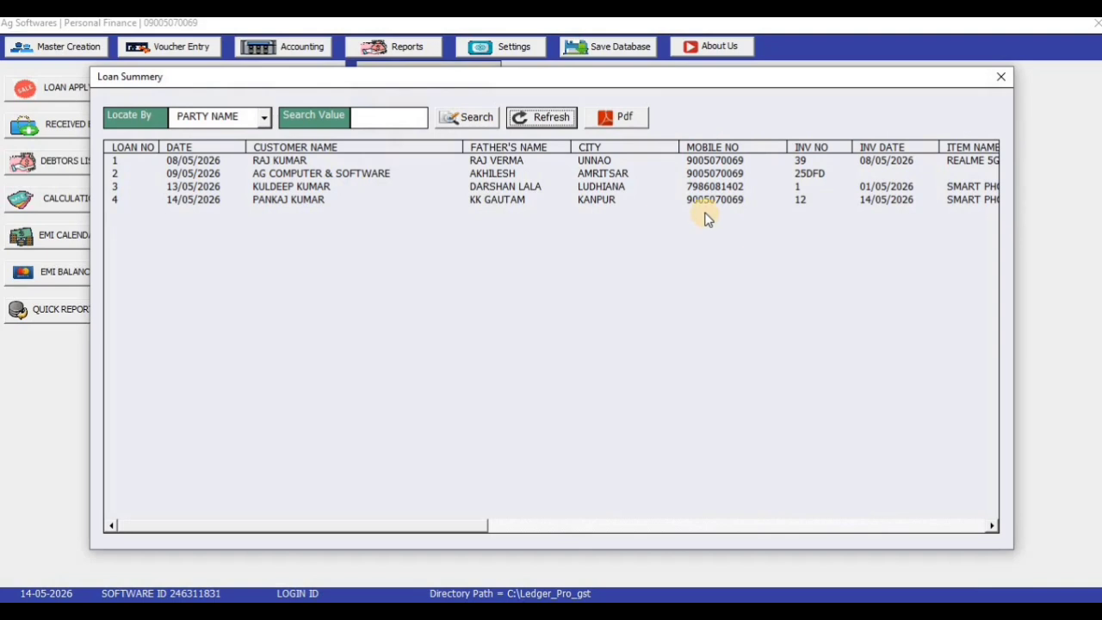
left_click(999, 79)
left_click(393, 52)
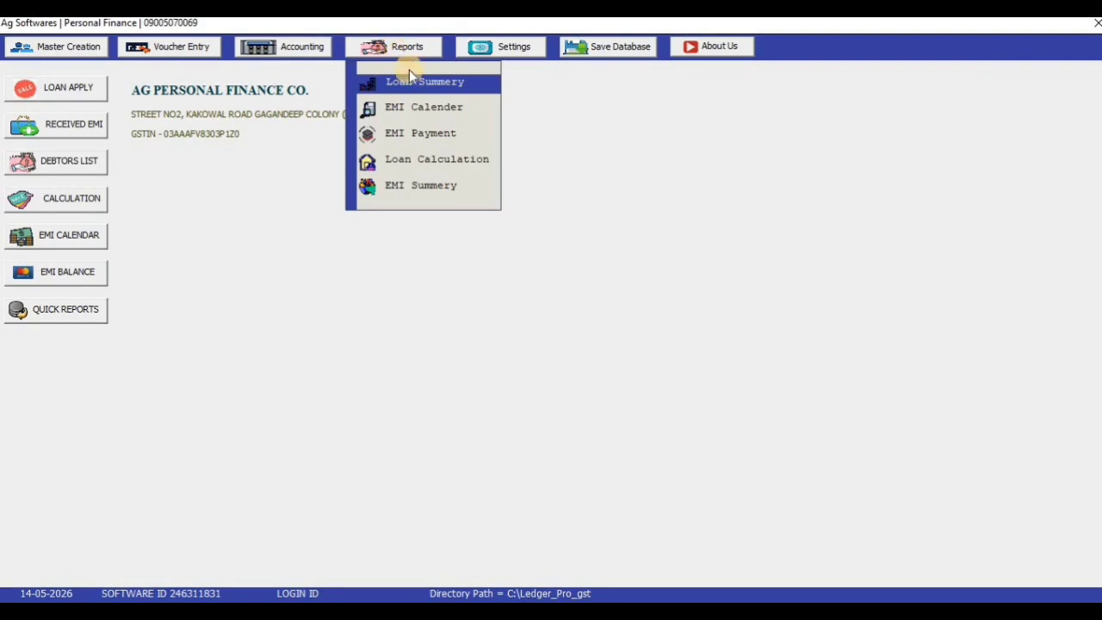
Run the EMI Calender report for loan 4 and generate its EMI card PDF of six 4,500 EMIs
left_click(431, 109)
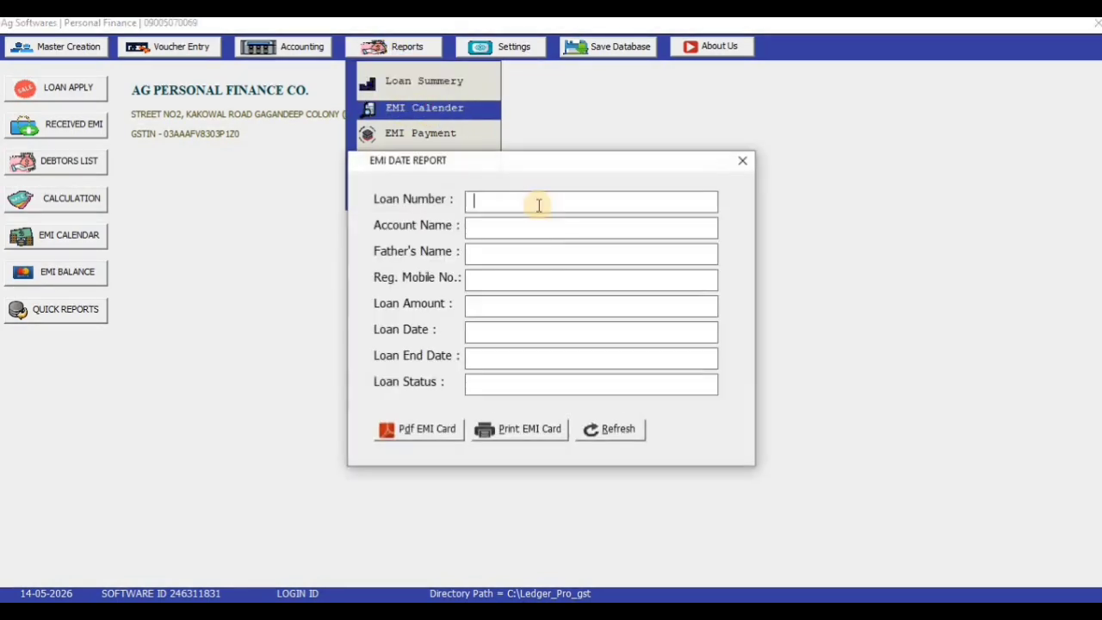
type("4")
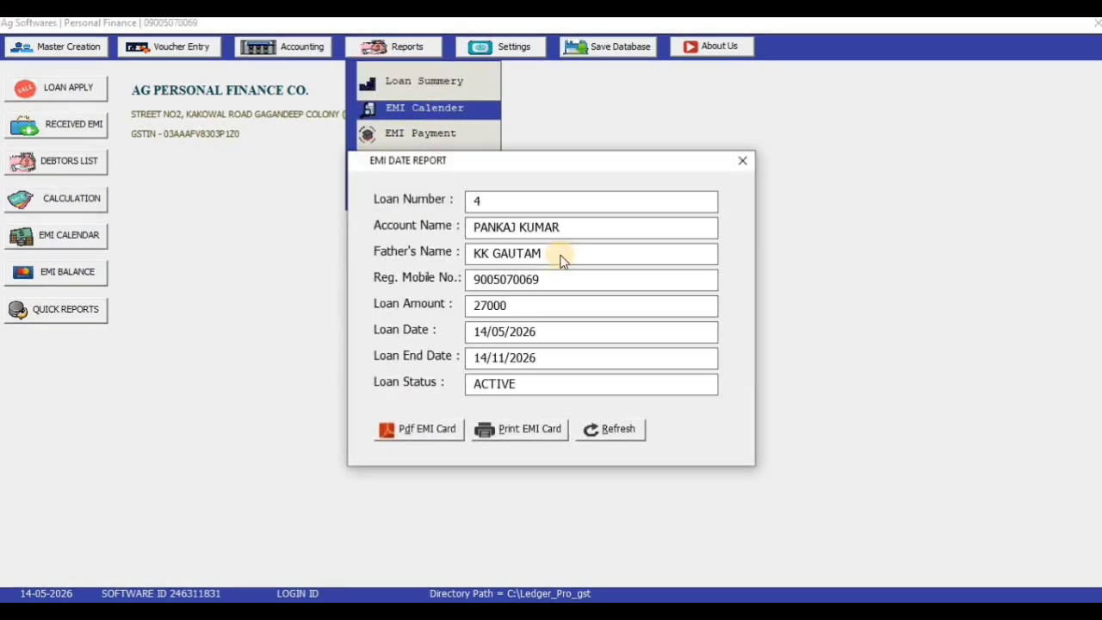
key("Return")
key("Return")
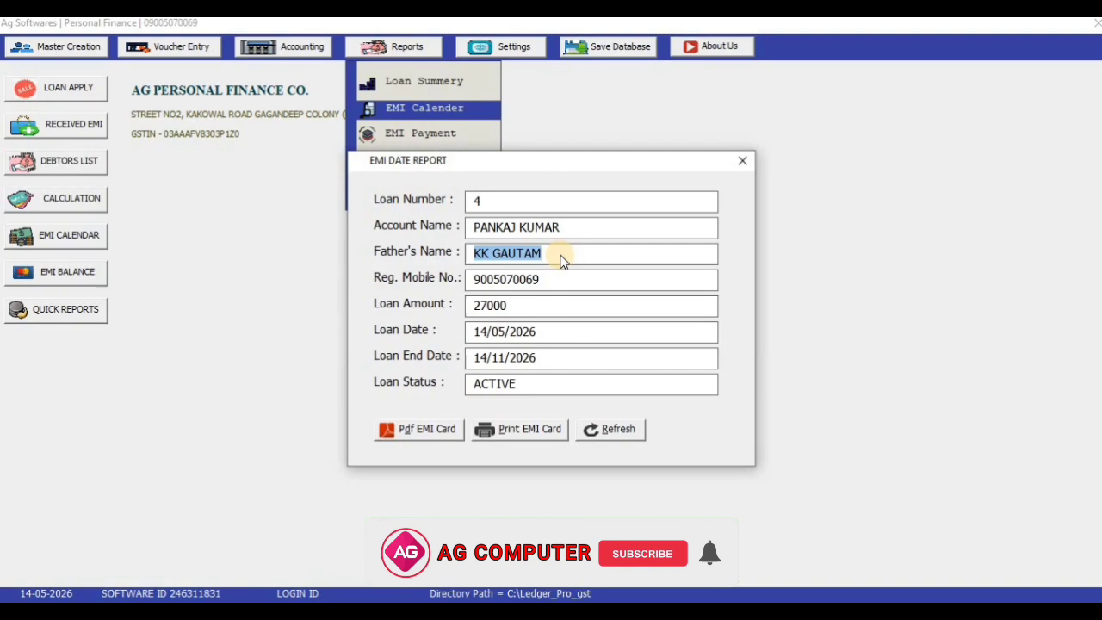
left_click(605, 429)
type("4")
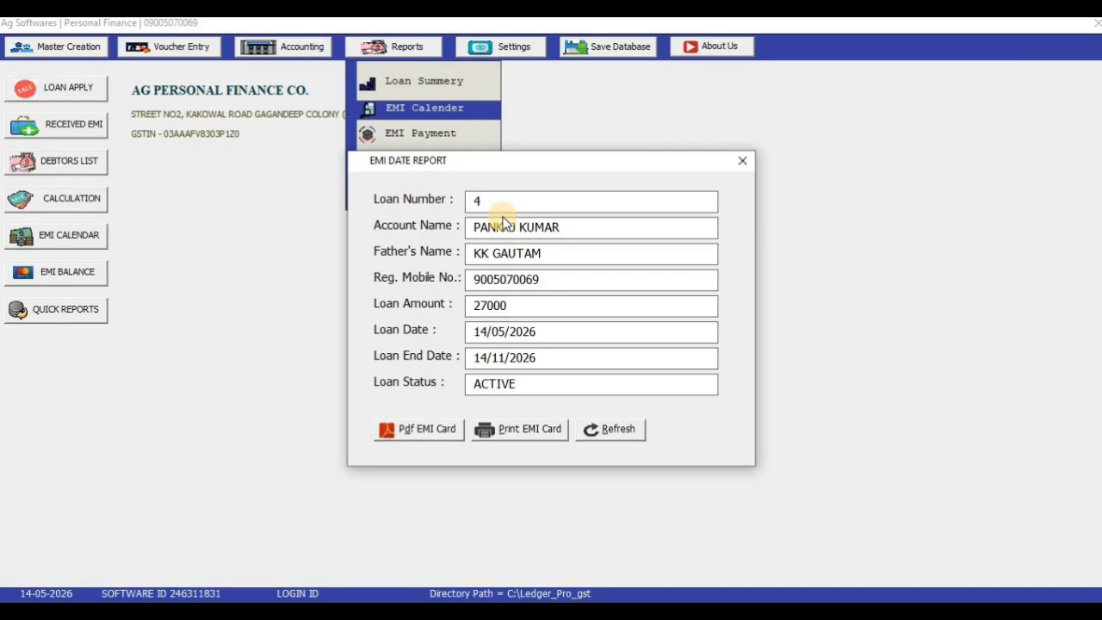
key("Return")
key("Return")
key("Return")
key("Return")
key("Return")
key("Return")
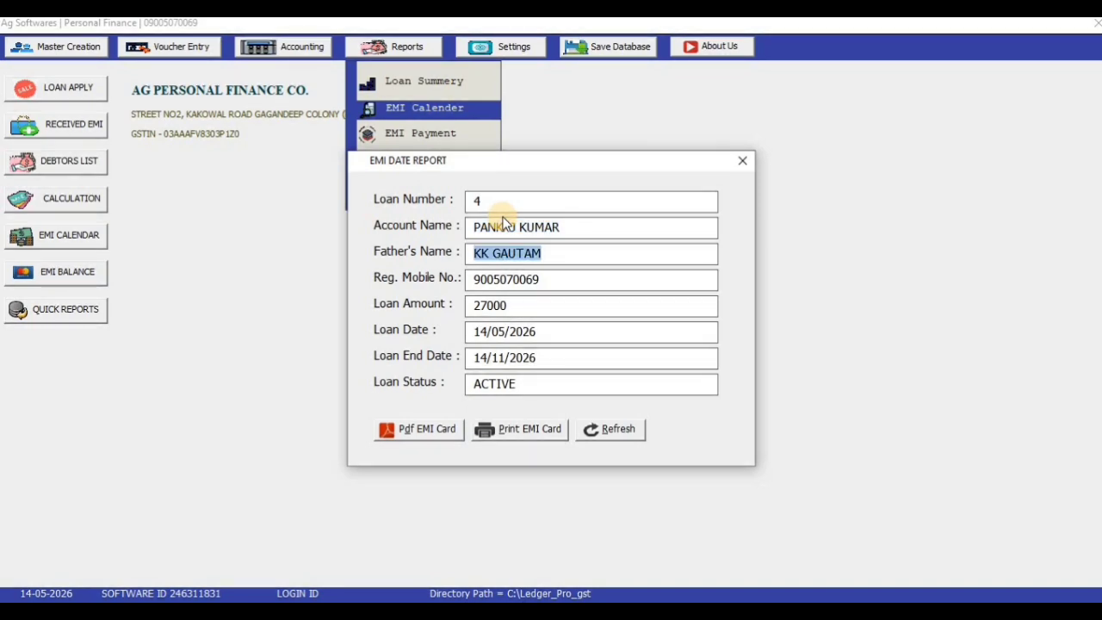
key("Return")
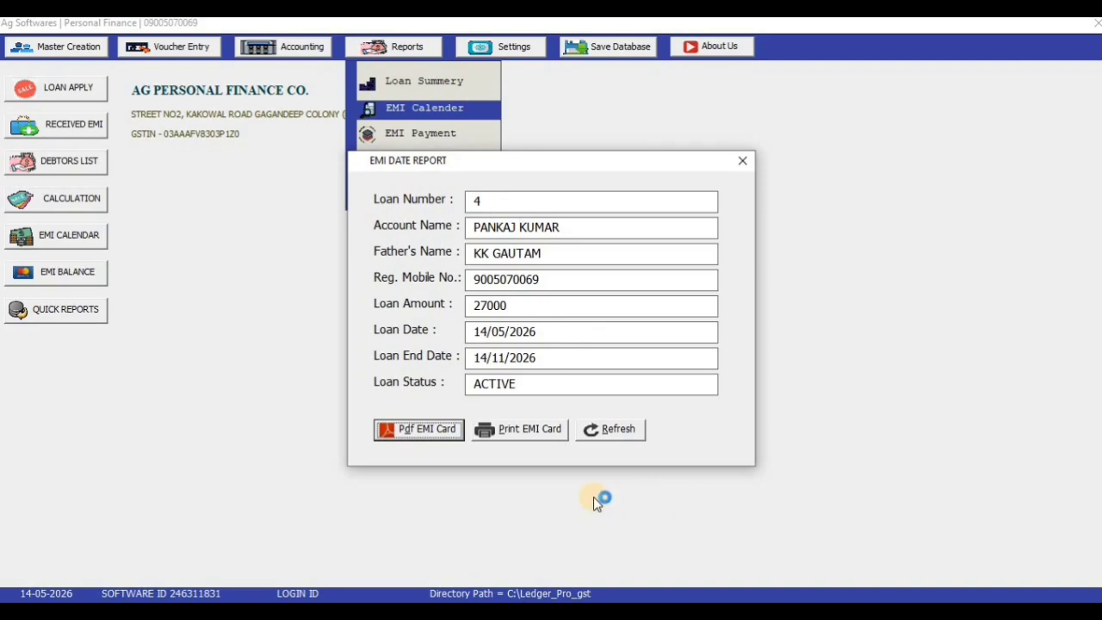
key("Return")
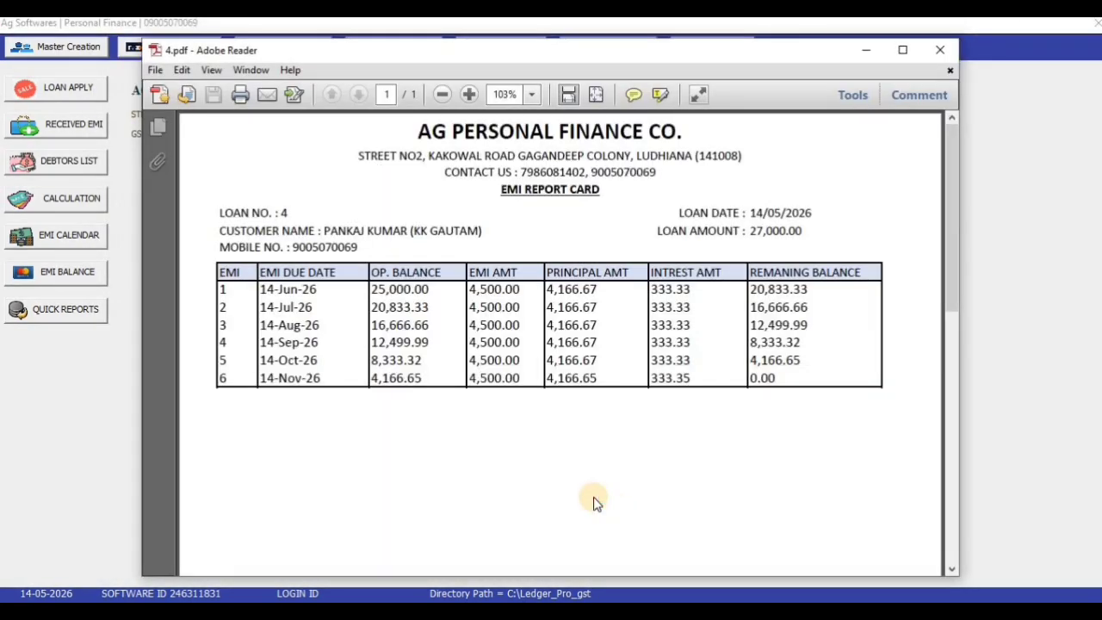
Maximize and zoom out the PDF, then regenerate loan 4's EMI report card
left_click(903, 49)
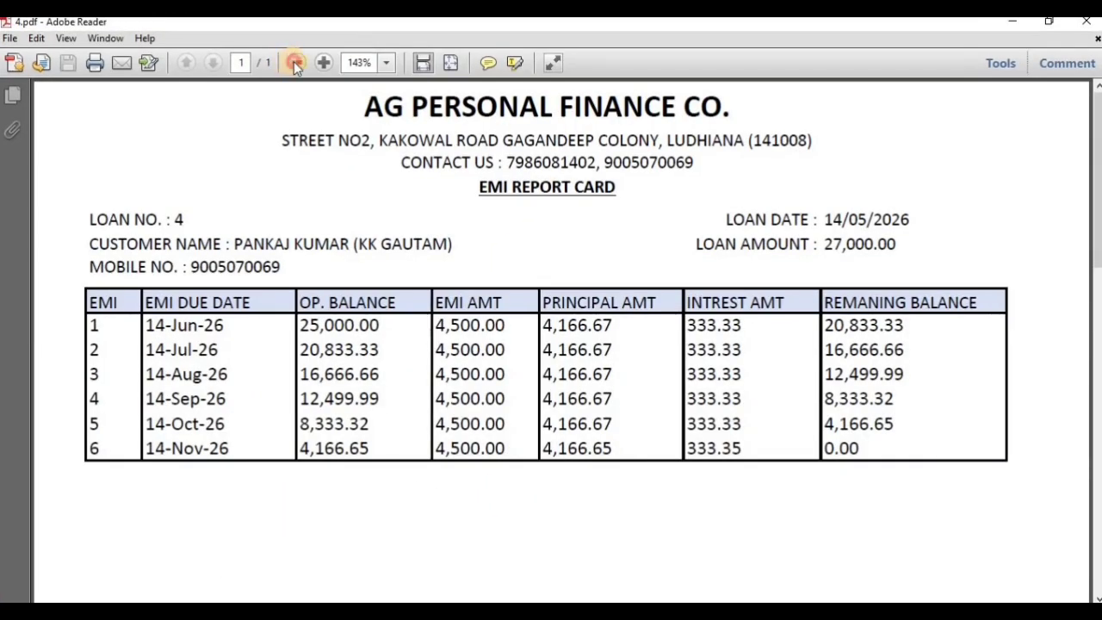
left_click(294, 62)
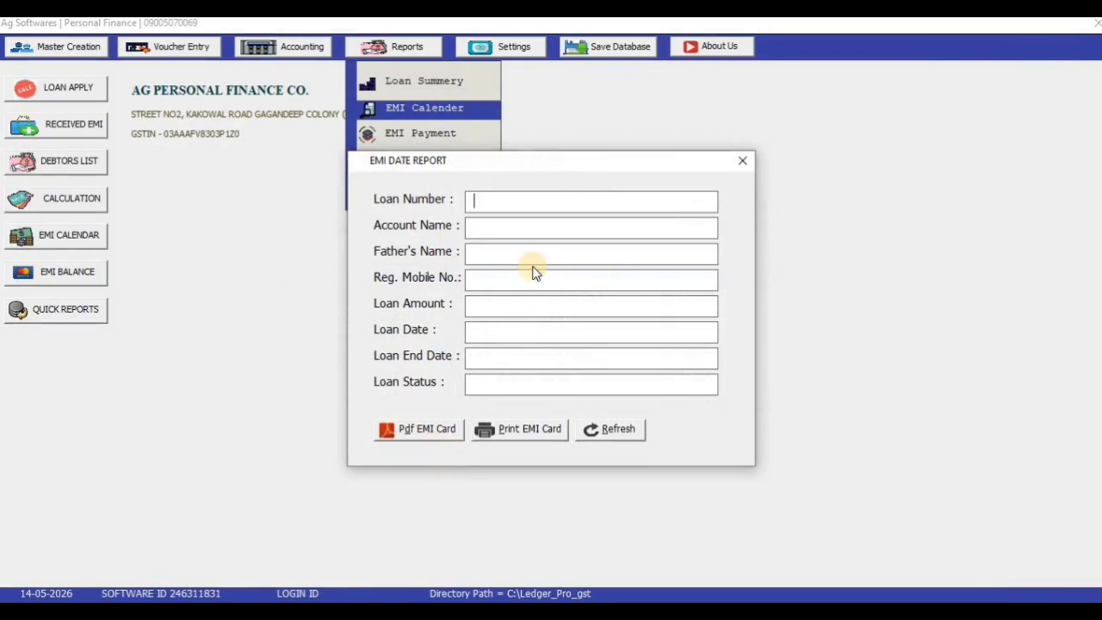
type("4")
key("Return")
left_click(419, 429)
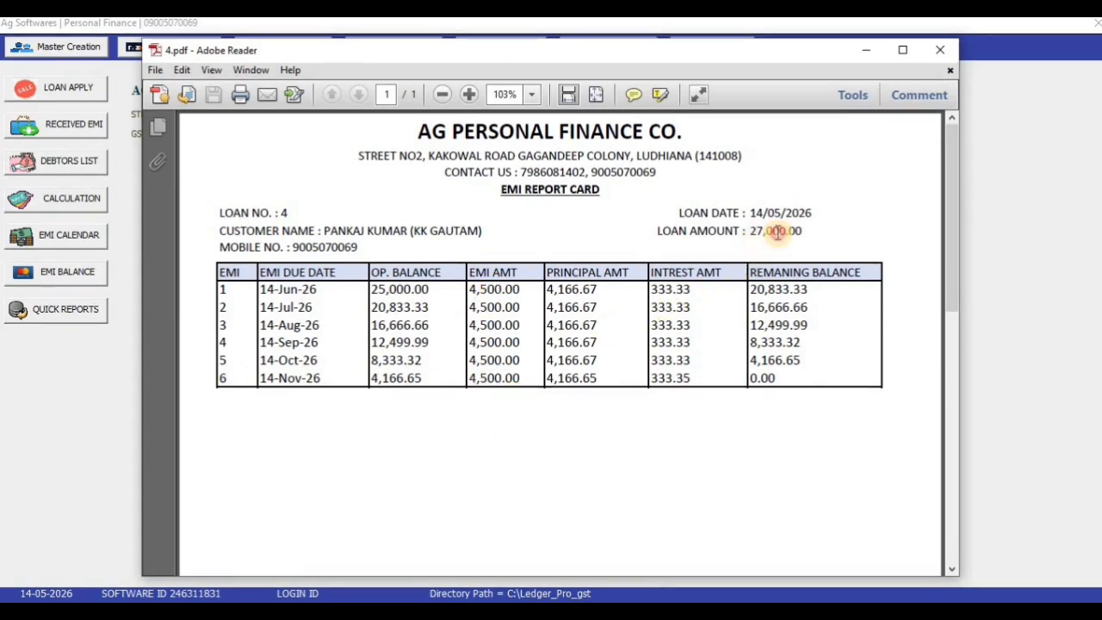
Check the customer name and loan amount, then close the PDF and EMI date report
left_click_drag(778, 231, 892, 69)
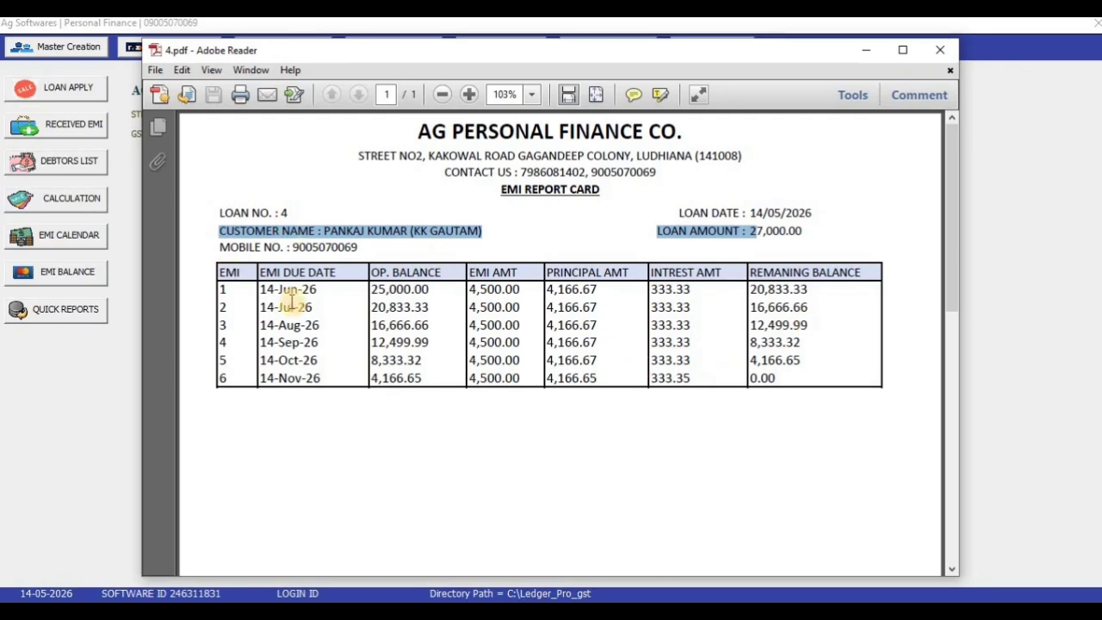
left_click(946, 53)
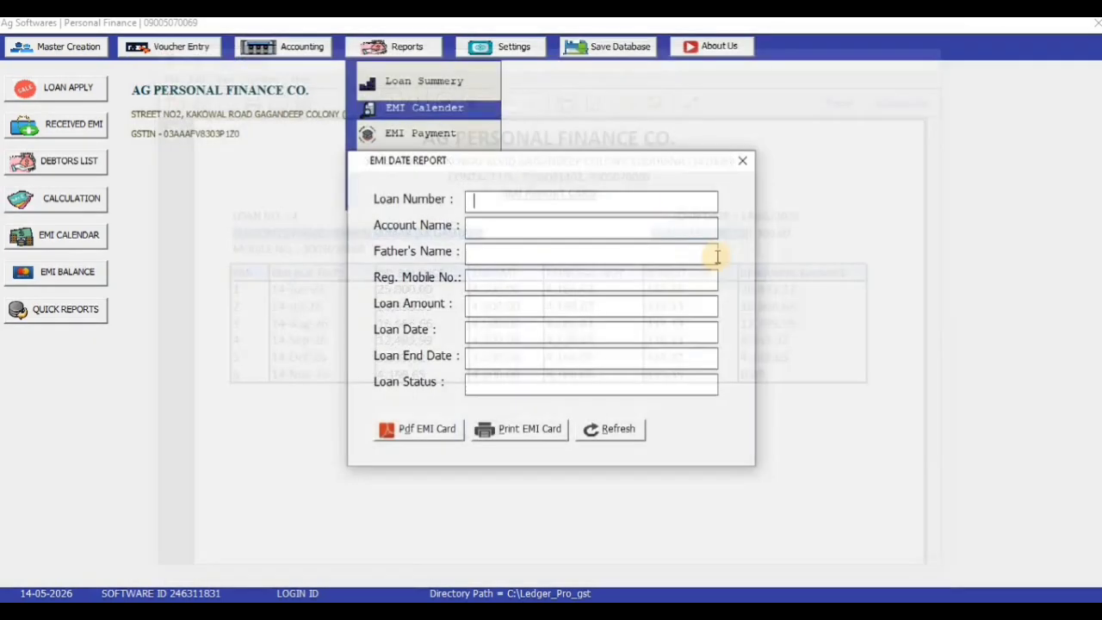
left_click(743, 160)
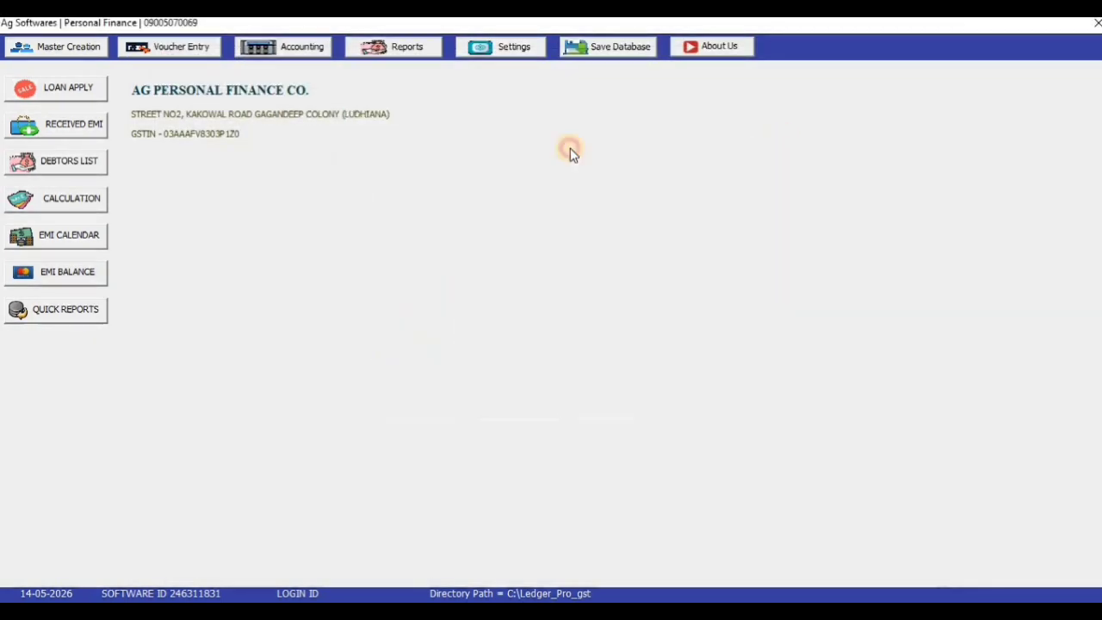
Generate loan 4's EMI payment status report as a PDF
left_click(412, 50)
left_click(414, 136)
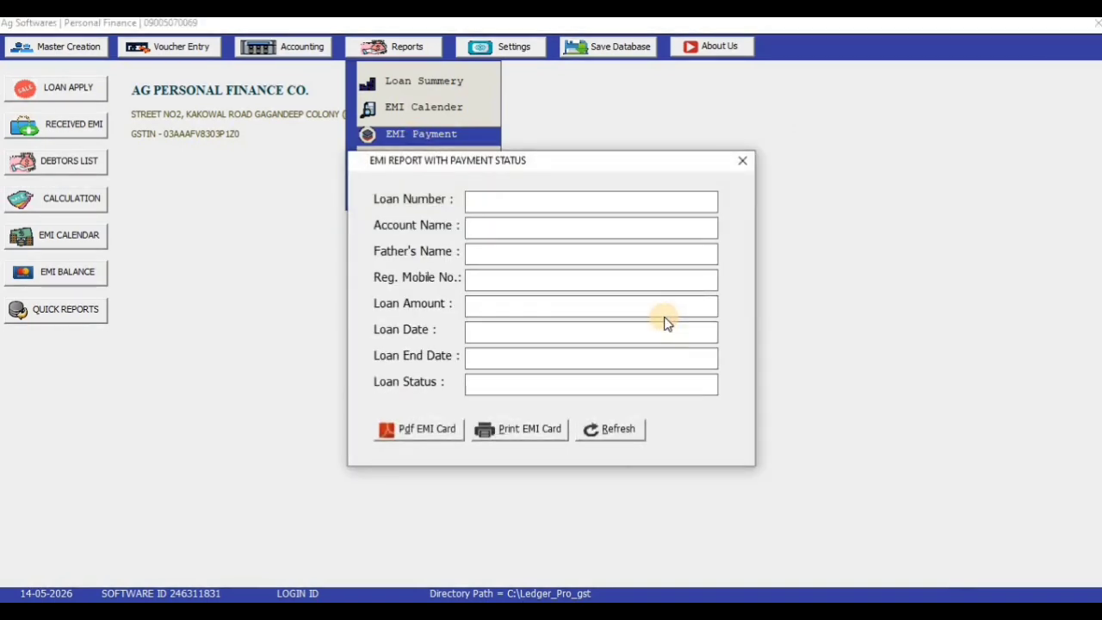
type("4")
key("Return")
key("Return")
key("Return")
key("Return")
key("Return")
key("Return")
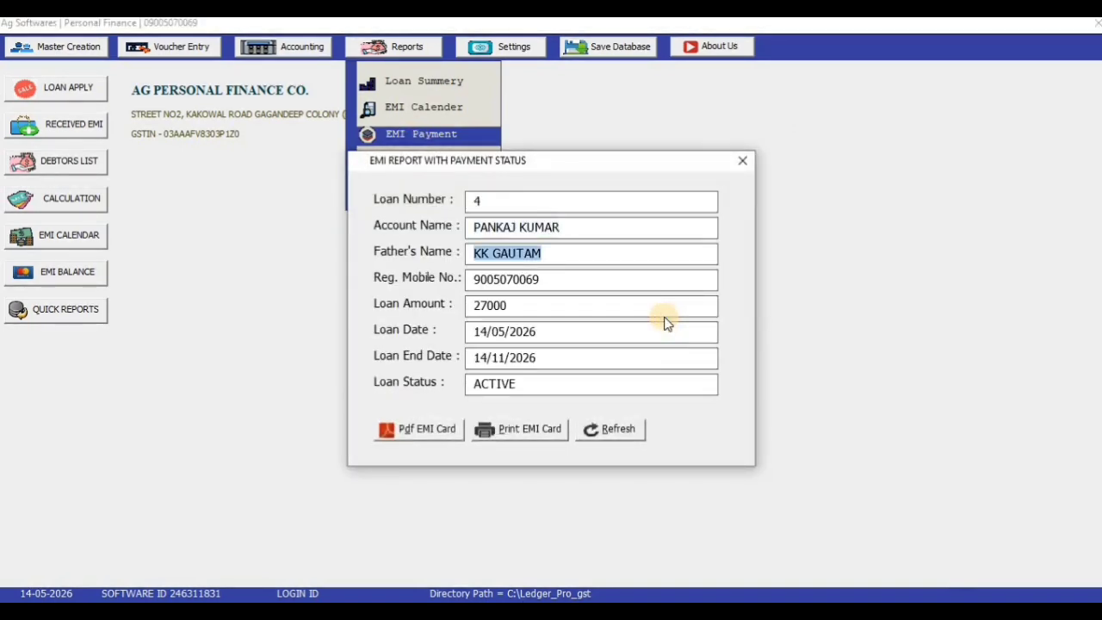
key("Return")
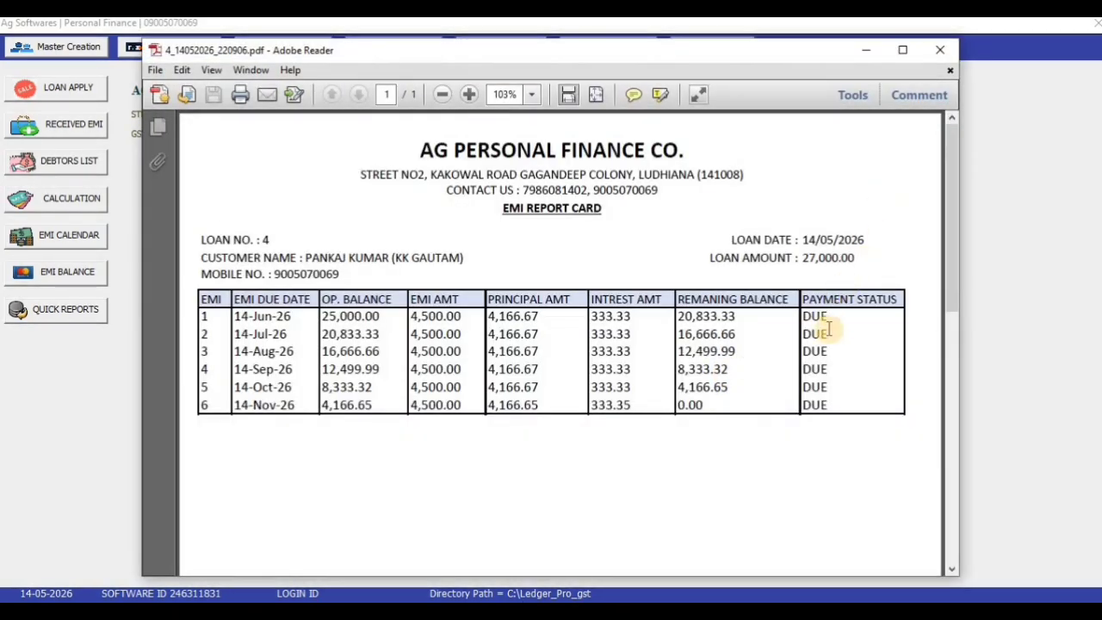
Review the six DUE EMIs, then close the PDF and the EMI report window
left_click_drag(835, 322, 824, 347)
left_click(804, 406)
left_click(854, 404)
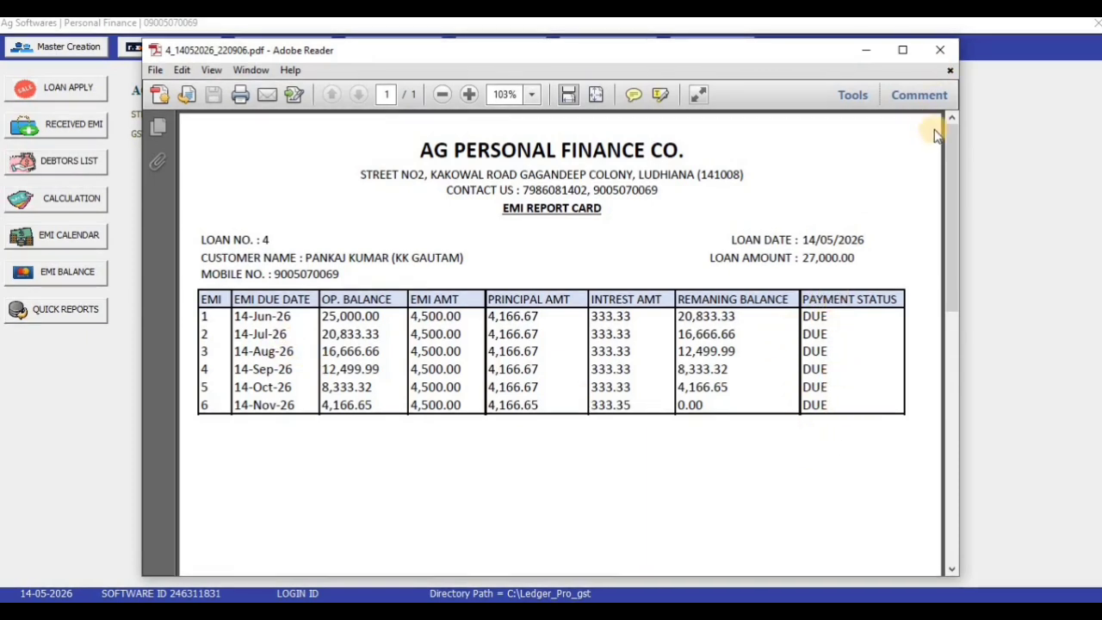
left_click(940, 50)
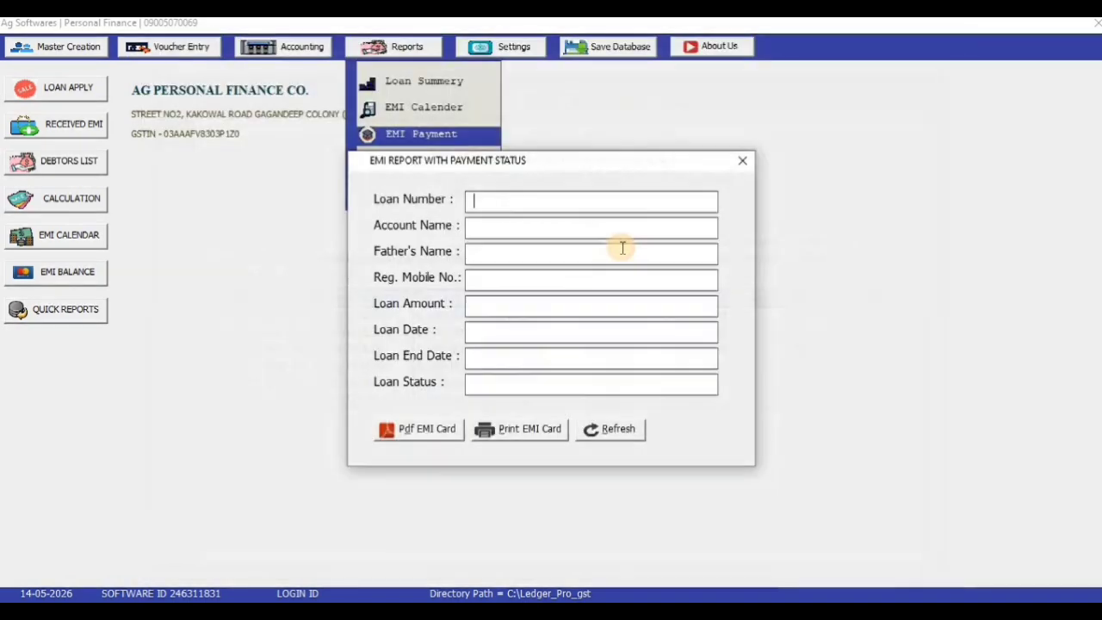
left_click(742, 160)
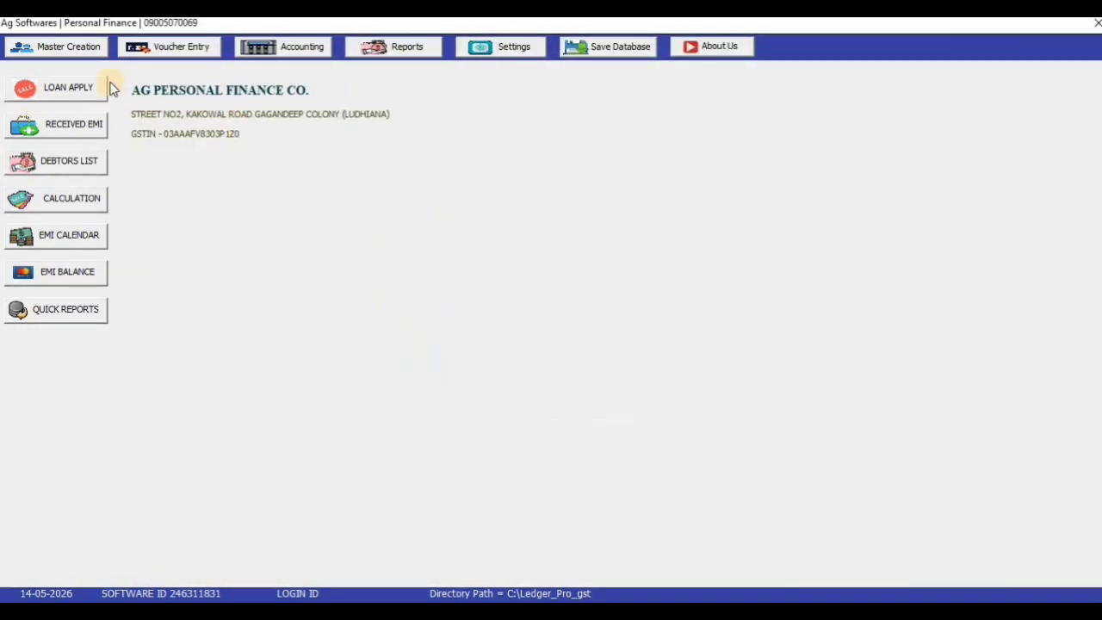
Start a Received EMI voucher for loan 4 dated 14/06/2026
left_click(186, 48)
left_click(196, 111)
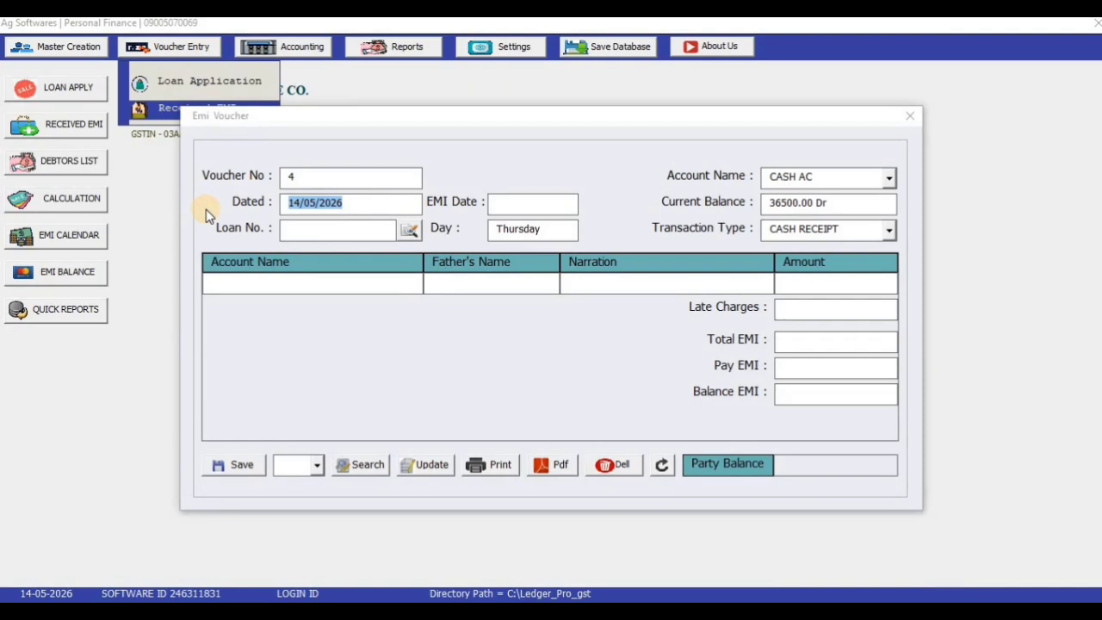
left_click(327, 229)
type("4")
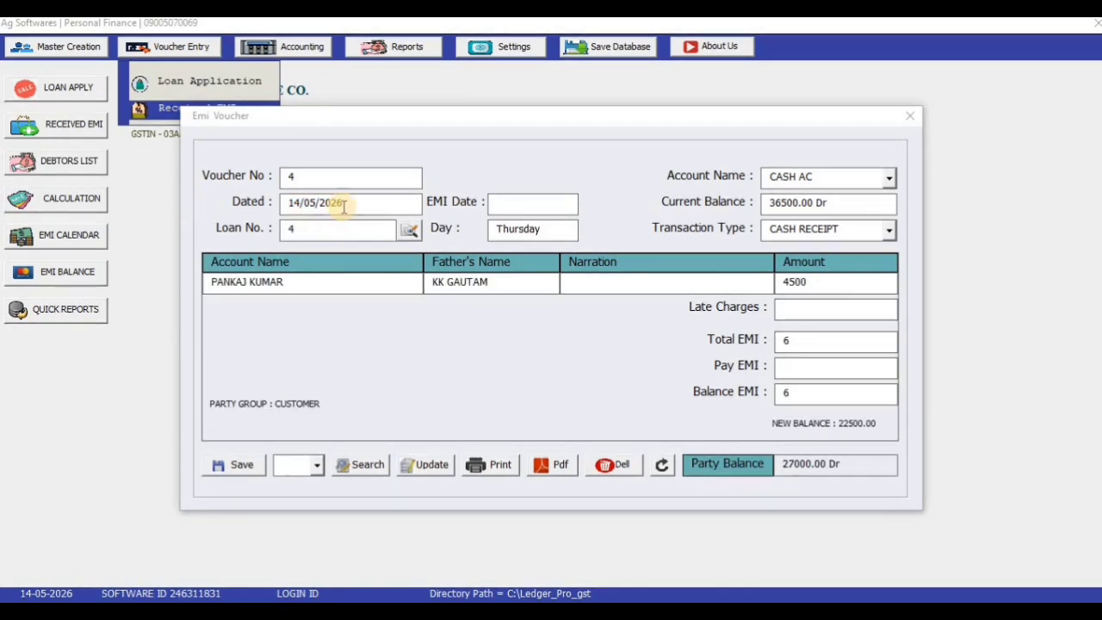
left_click_drag(341, 204, 227, 211)
type("14")
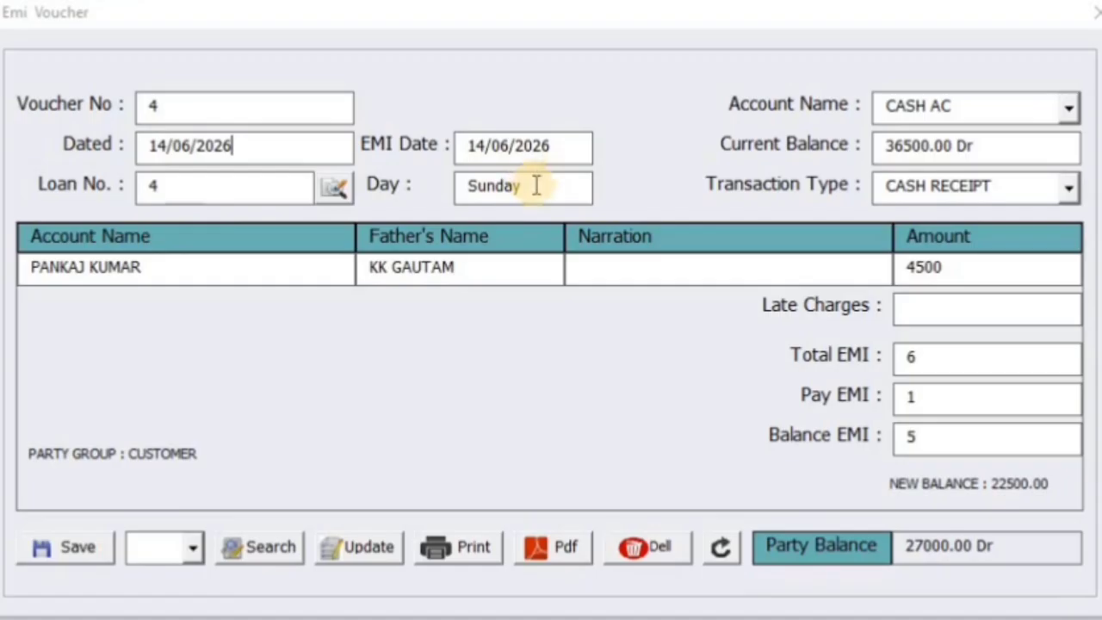
left_click(541, 236)
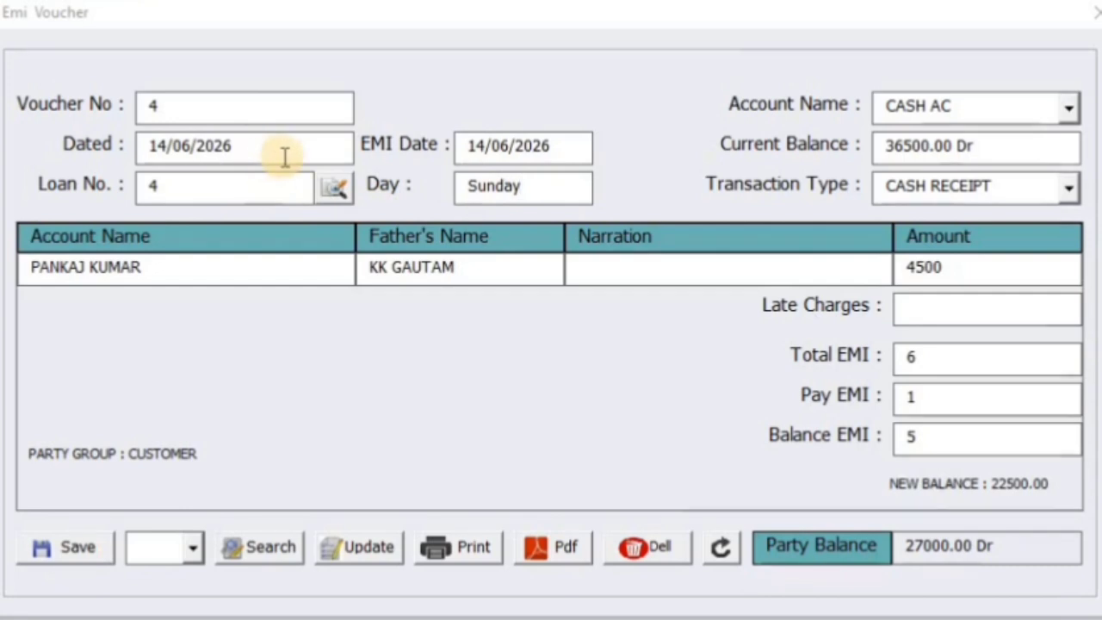
Set narration to CASH BY, keeping CASH AC and CASH RECEIPT
left_click(615, 263)
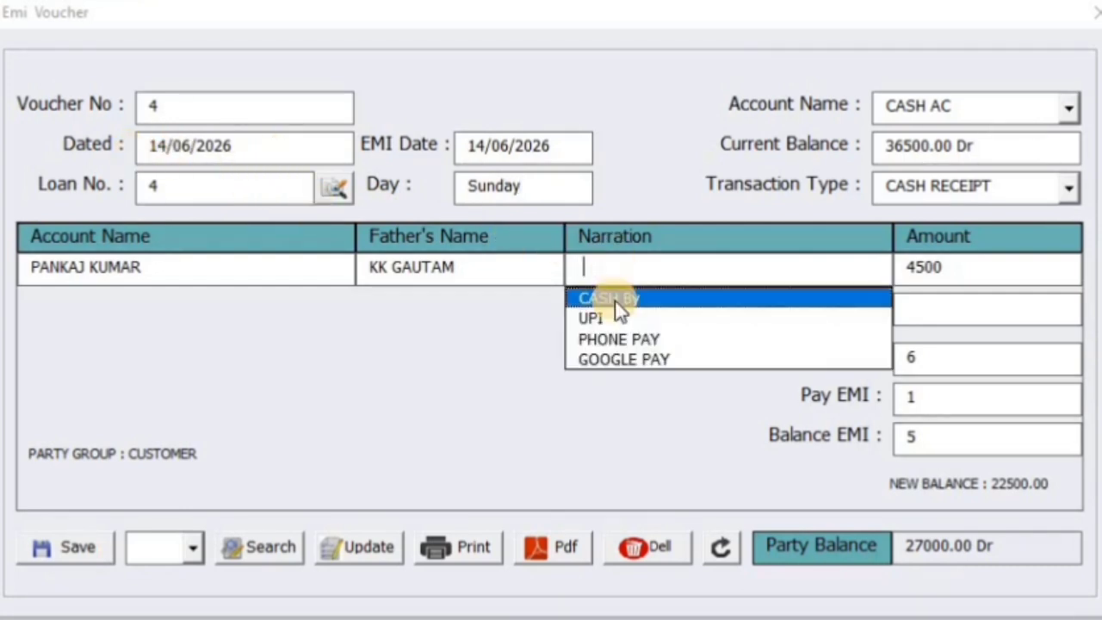
left_click(615, 299)
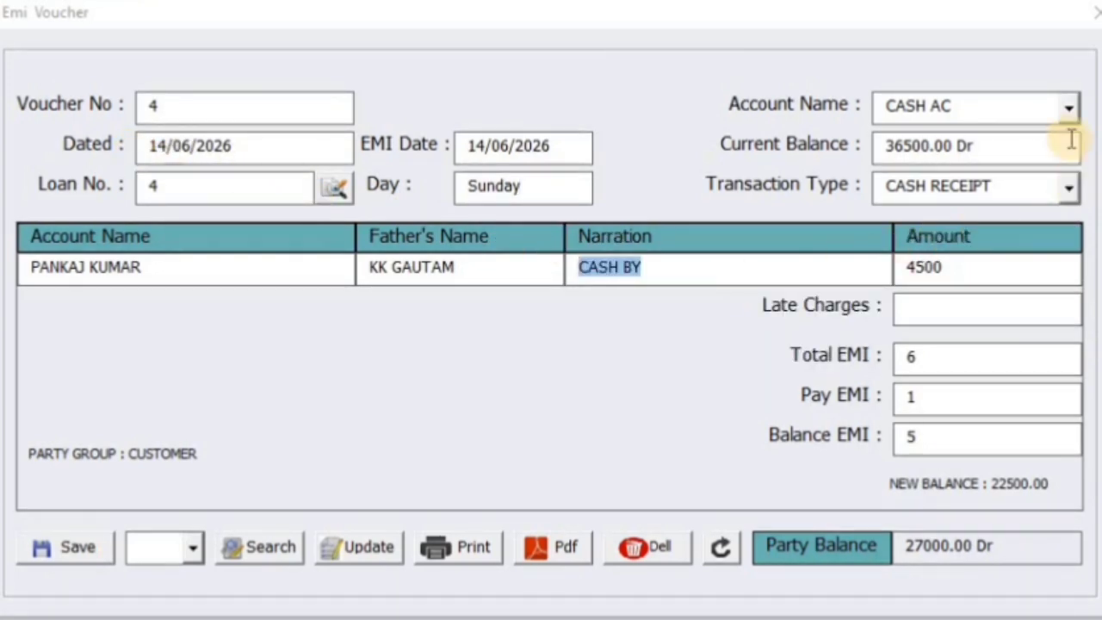
left_click(1068, 110)
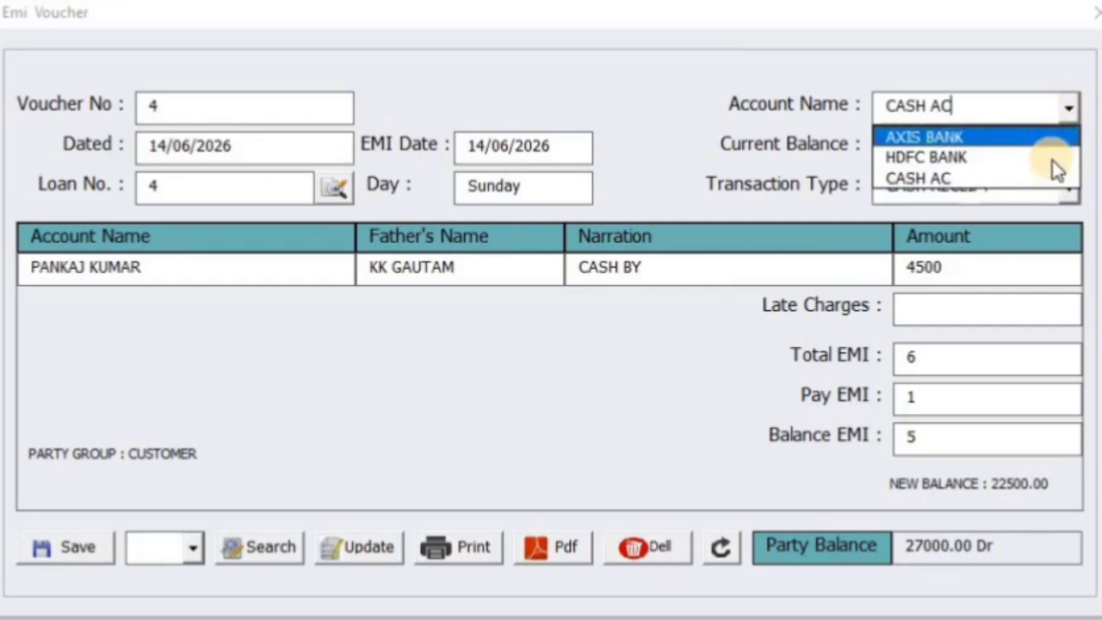
left_click(1044, 177)
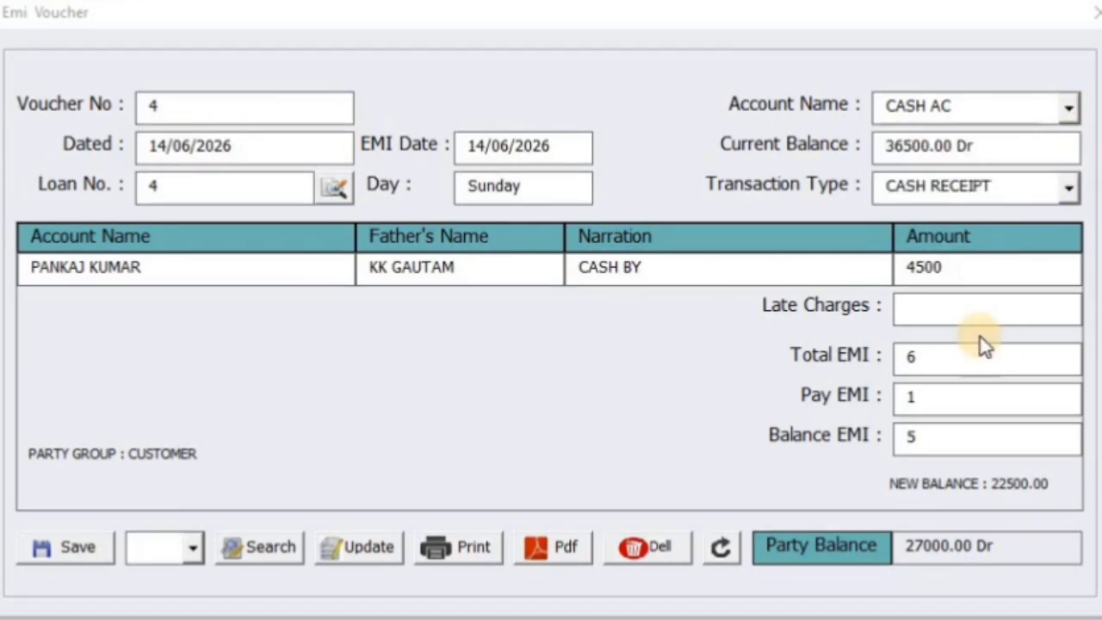
left_click(1067, 188)
left_click(1067, 189)
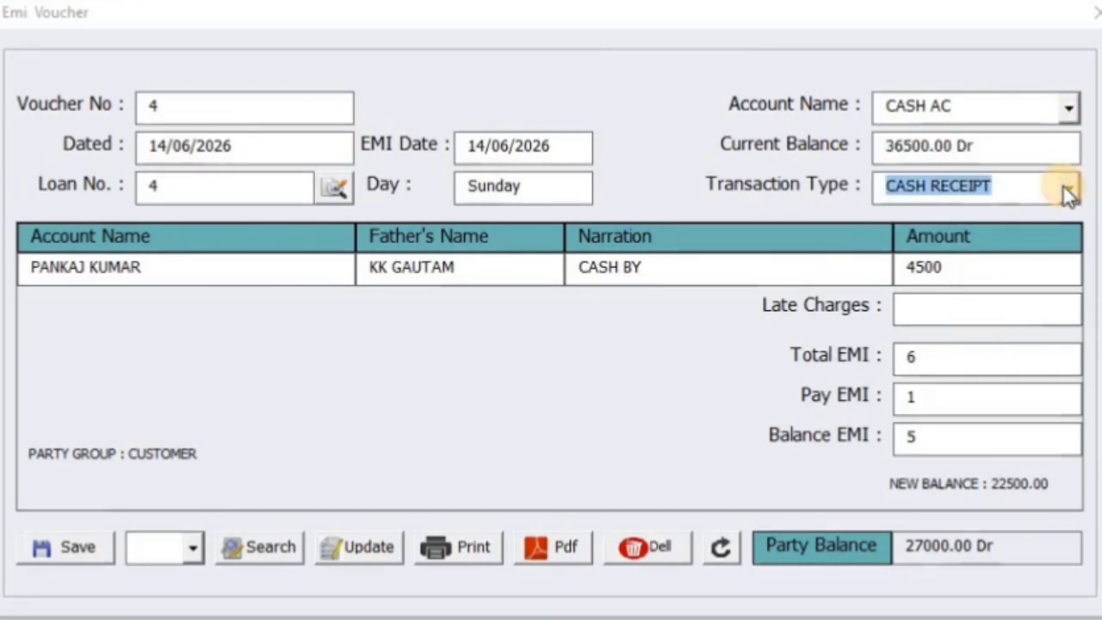
Check the 4500 EMI, remaining EMI count of 5 and new balance 22500.00
left_click(947, 268)
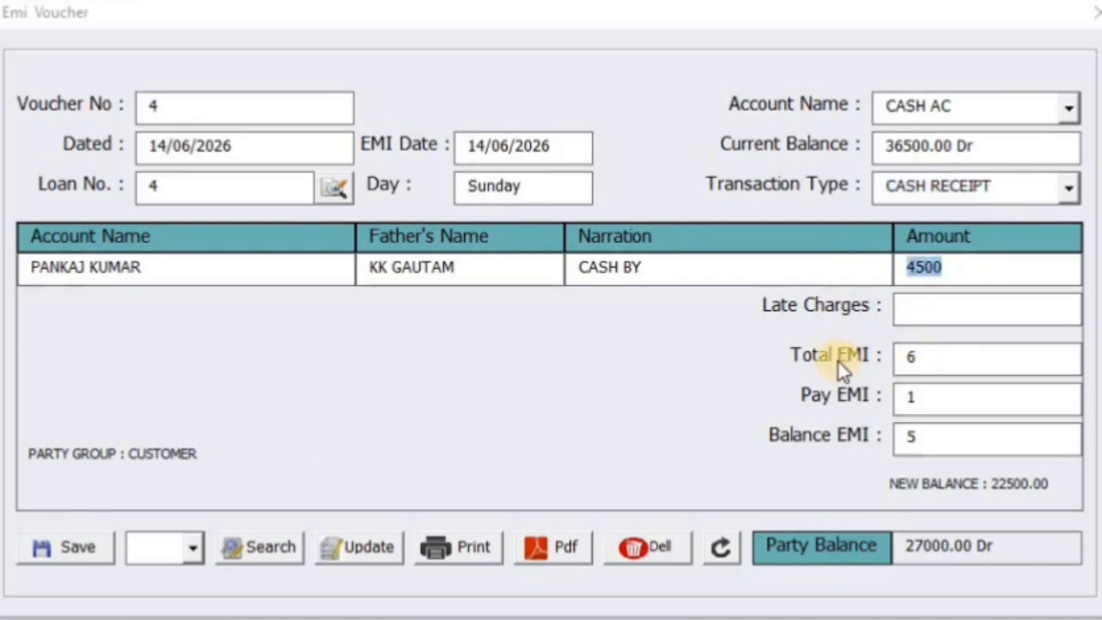
left_click(906, 357)
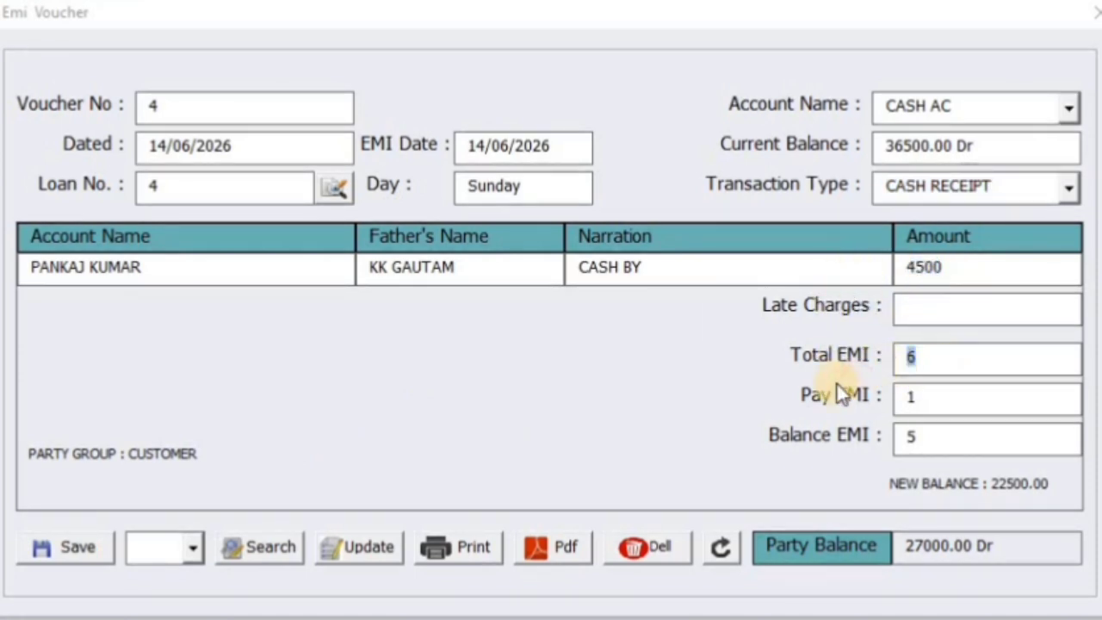
left_click(936, 397)
left_click(942, 440)
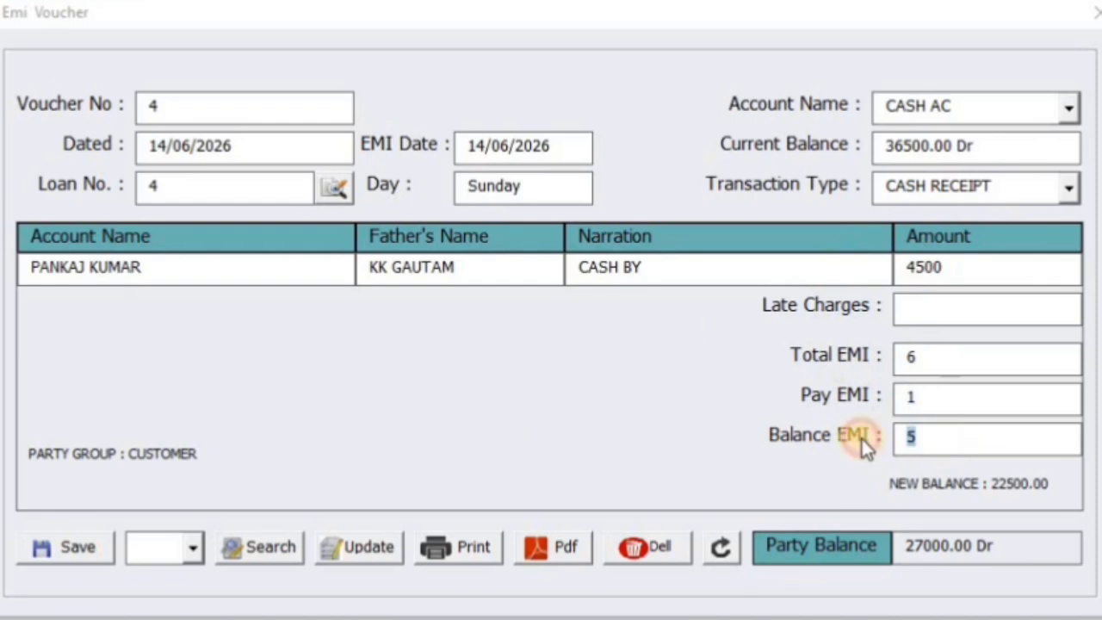
left_click(913, 398)
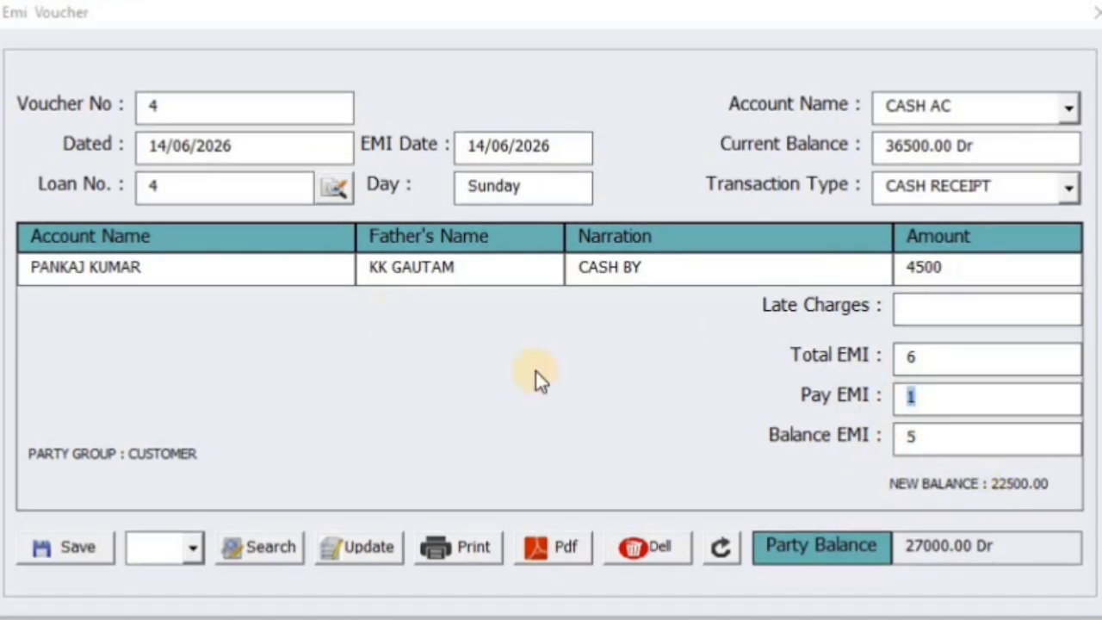
left_click(992, 484)
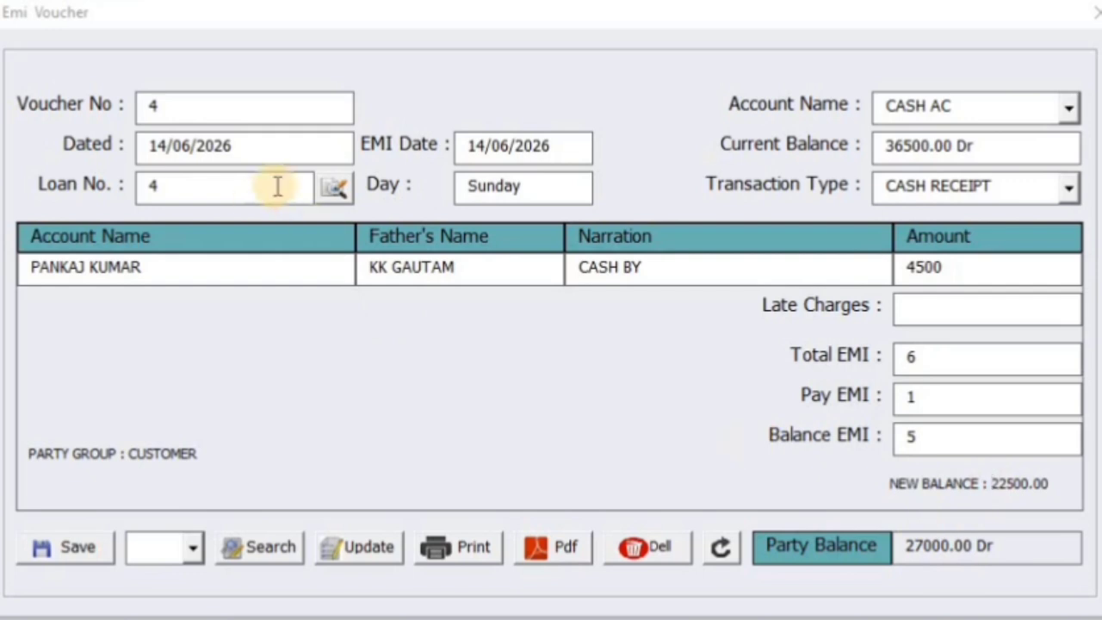
left_click(166, 149)
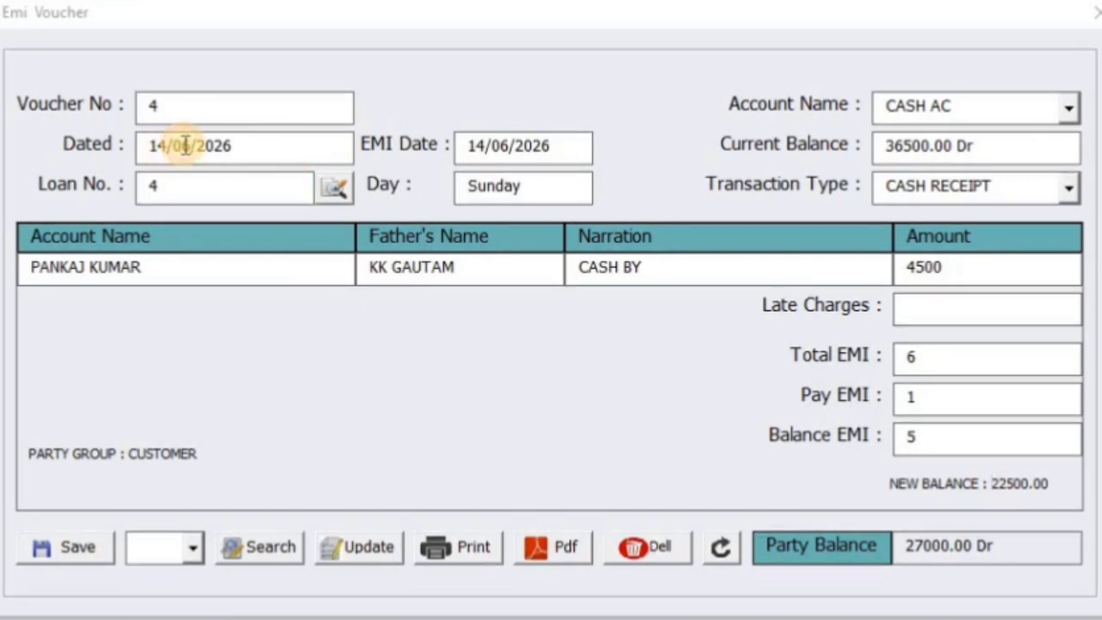
Change the voucher date to 15/06/2026, producing a late charge of 100
key("BackSpace")
type("5")
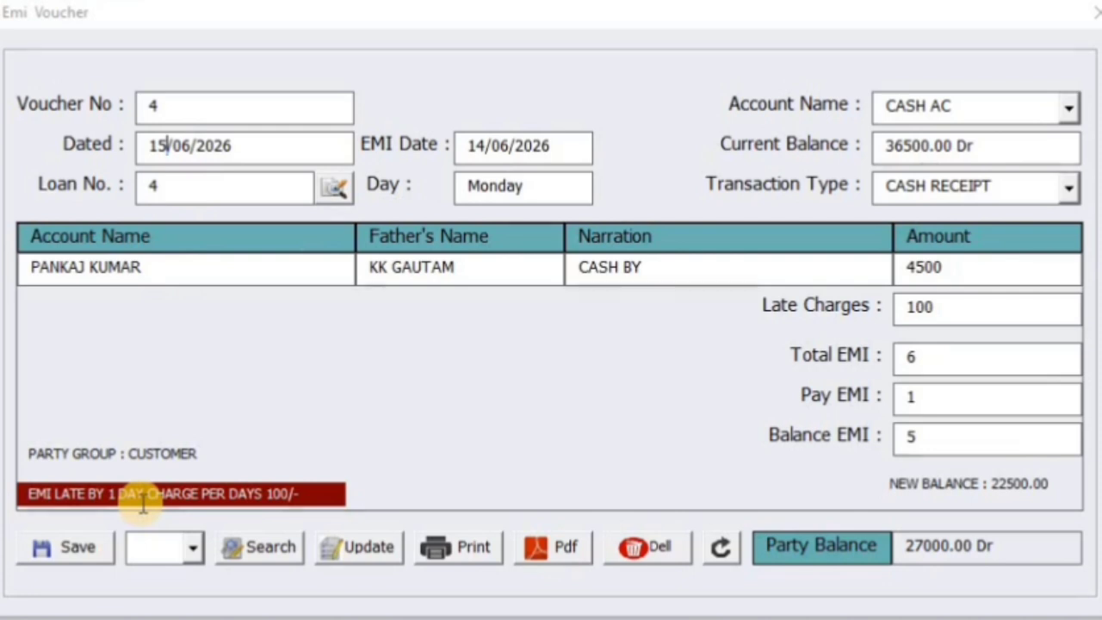
double_click(894, 306)
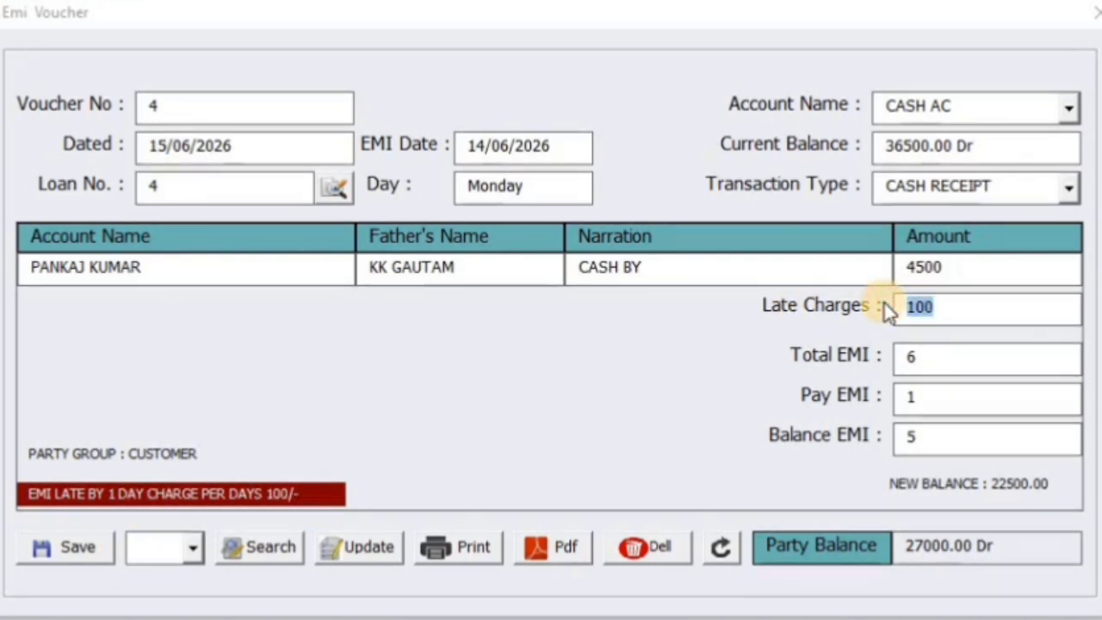
Change the voucher date to 16/06/2026, raising the late charge to 200
left_click(152, 145)
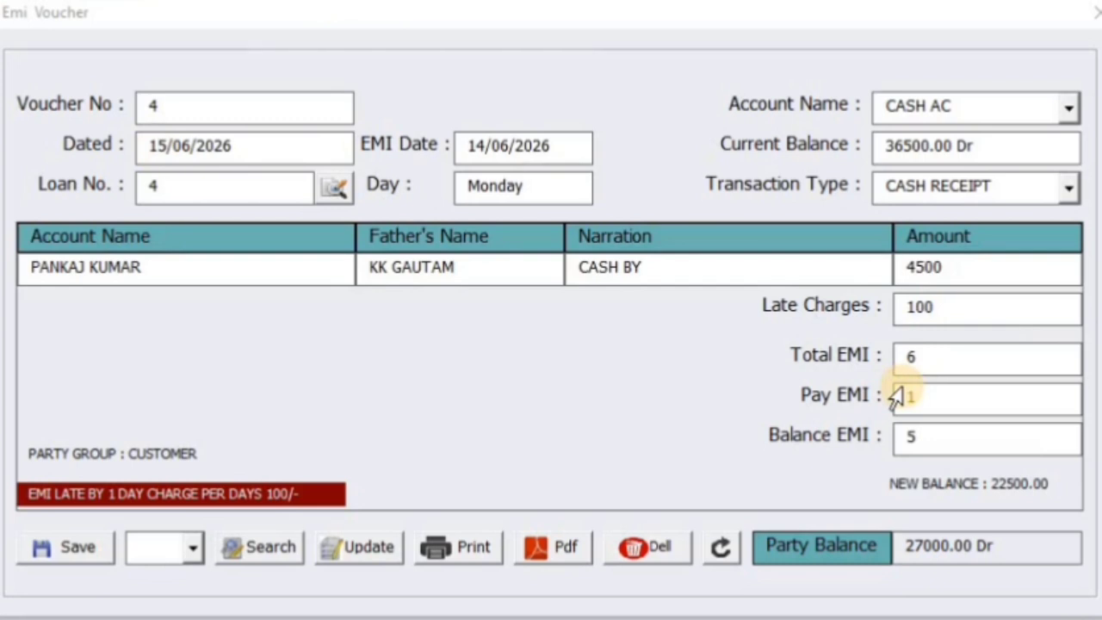
key("Delete")
type("6")
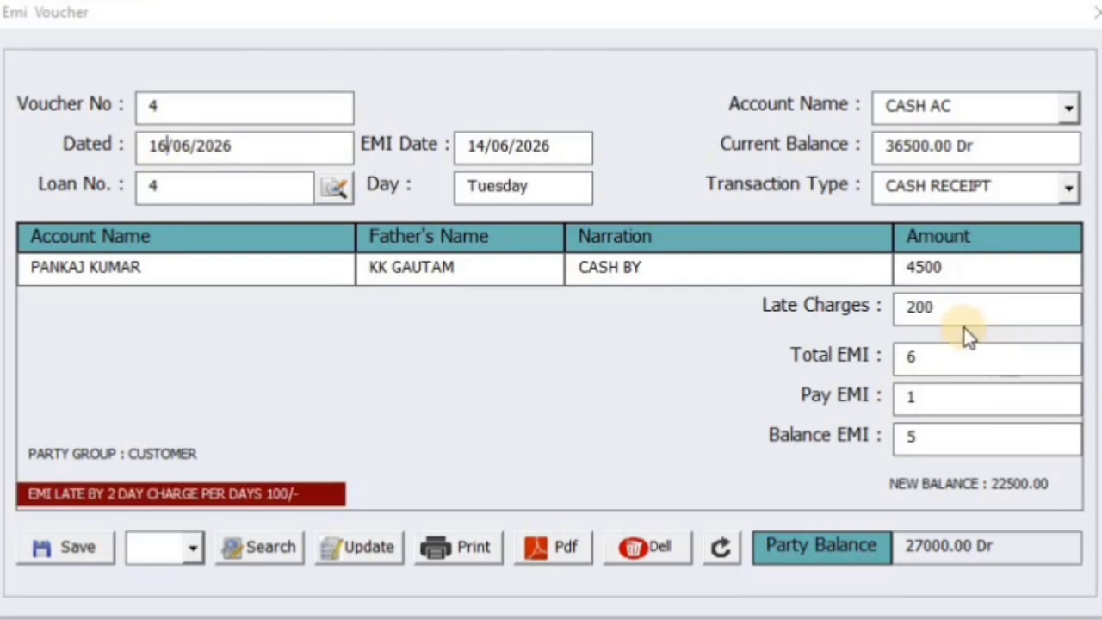
left_click_drag(946, 309, 805, 311)
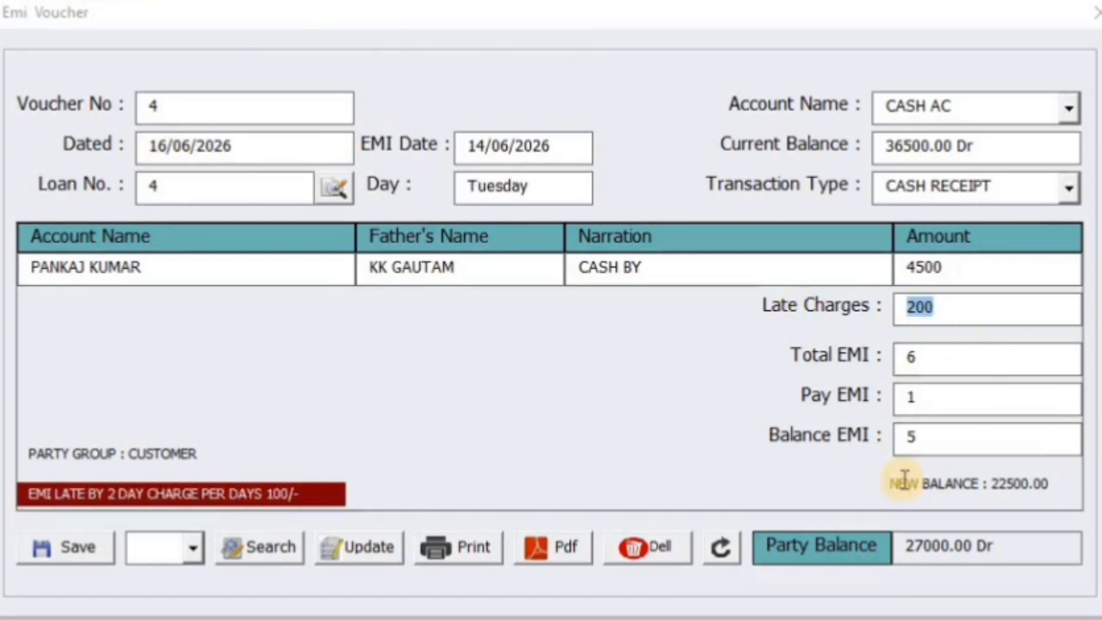
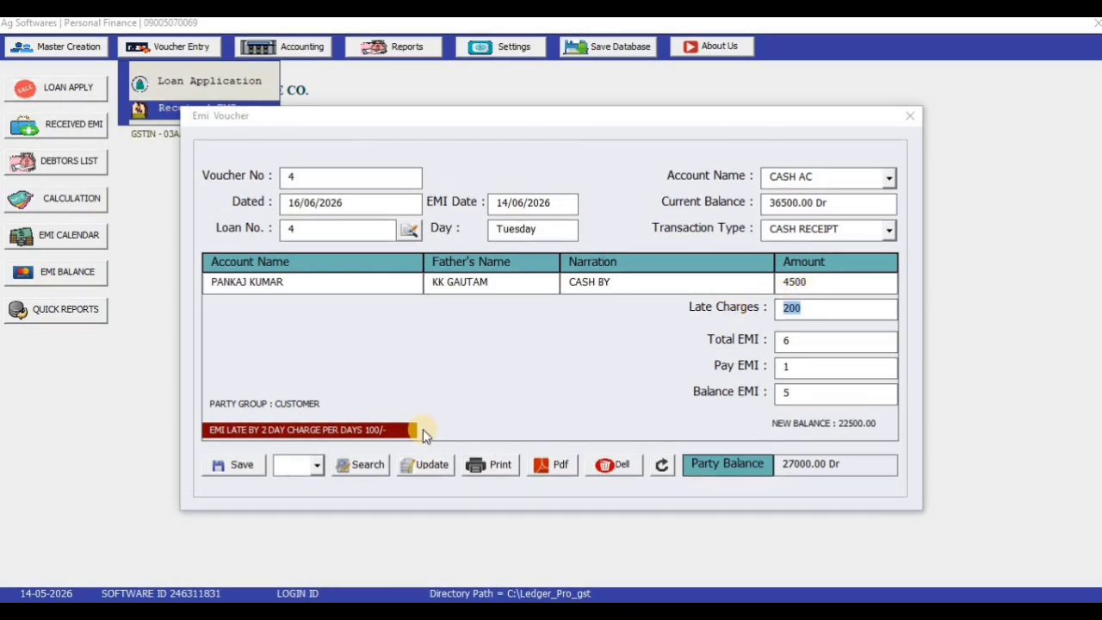
Save EMI voucher 4, reload it from the voucher list, and export its 4700.00 receipt to PDF
left_click(241, 469)
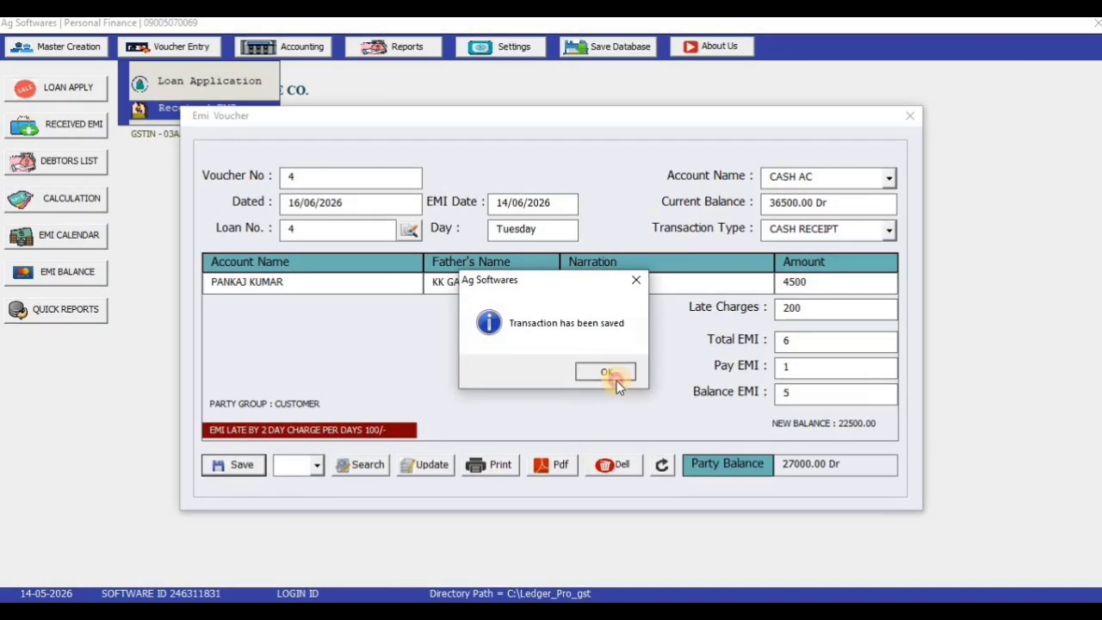
left_click(616, 379)
left_click(317, 465)
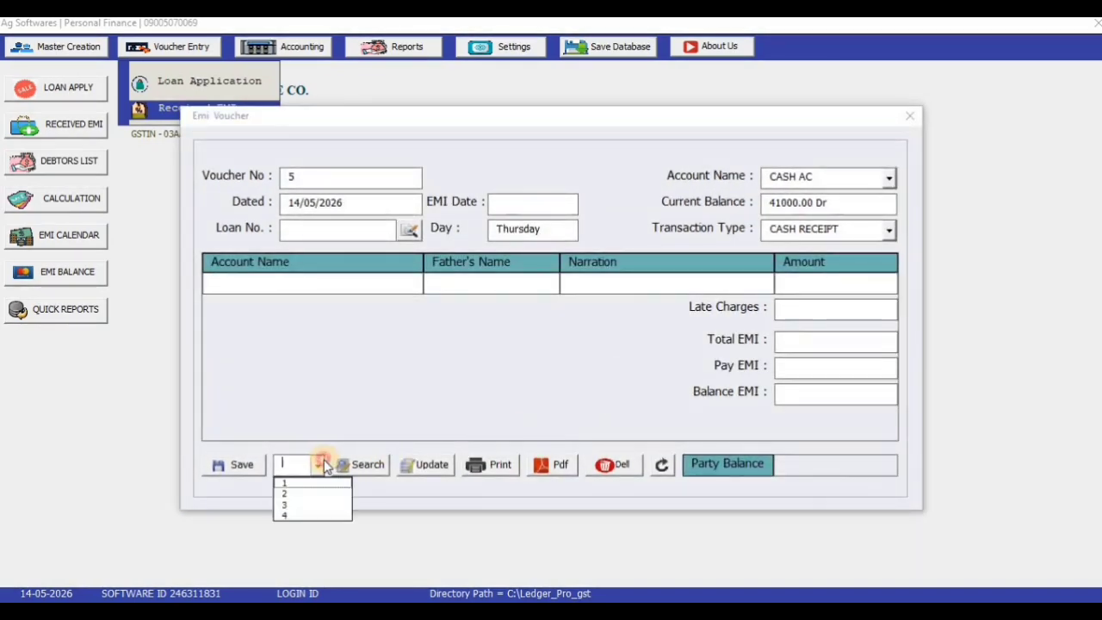
left_click(314, 512)
left_click(353, 470)
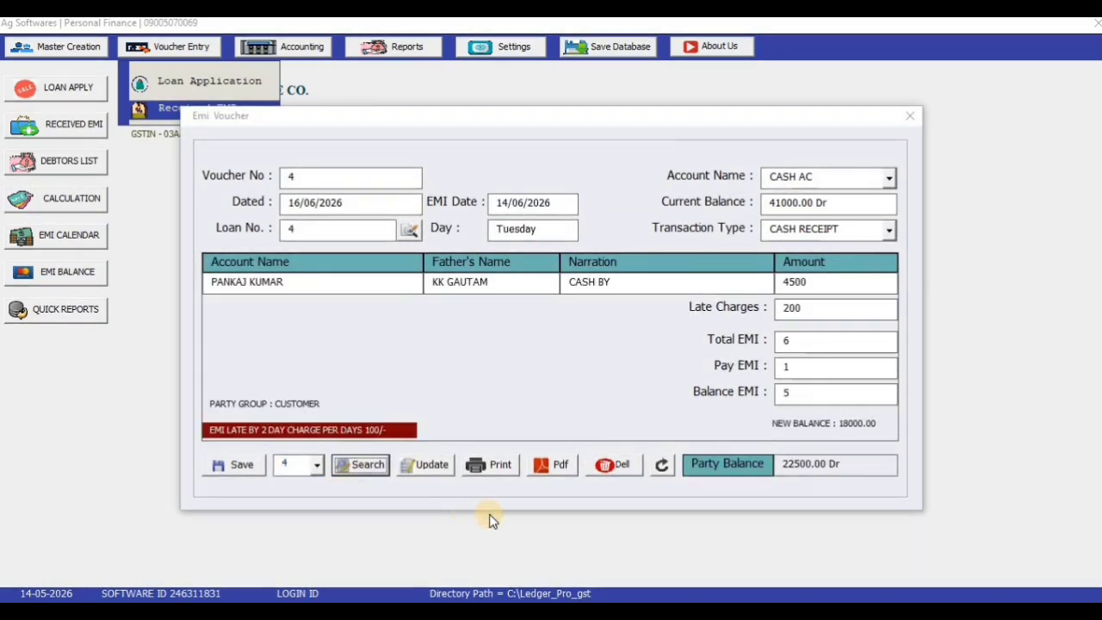
left_click(562, 465)
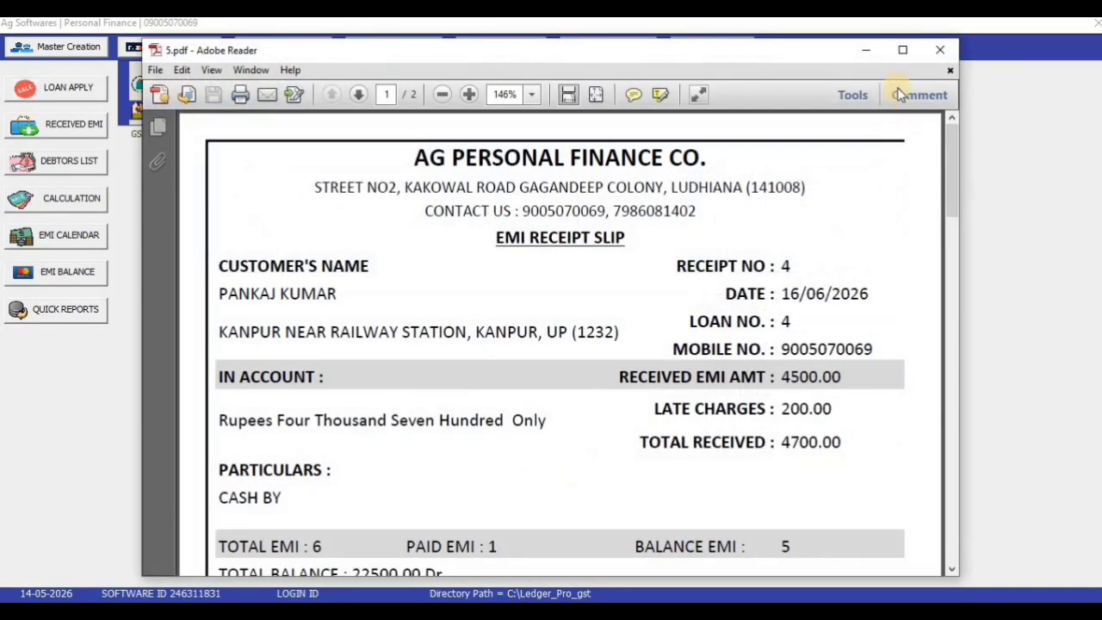
View the receipt maximized at 125% and highlight its EMI RECEIPT title, paid EMI count and total balance
left_click(908, 46)
left_click(297, 62)
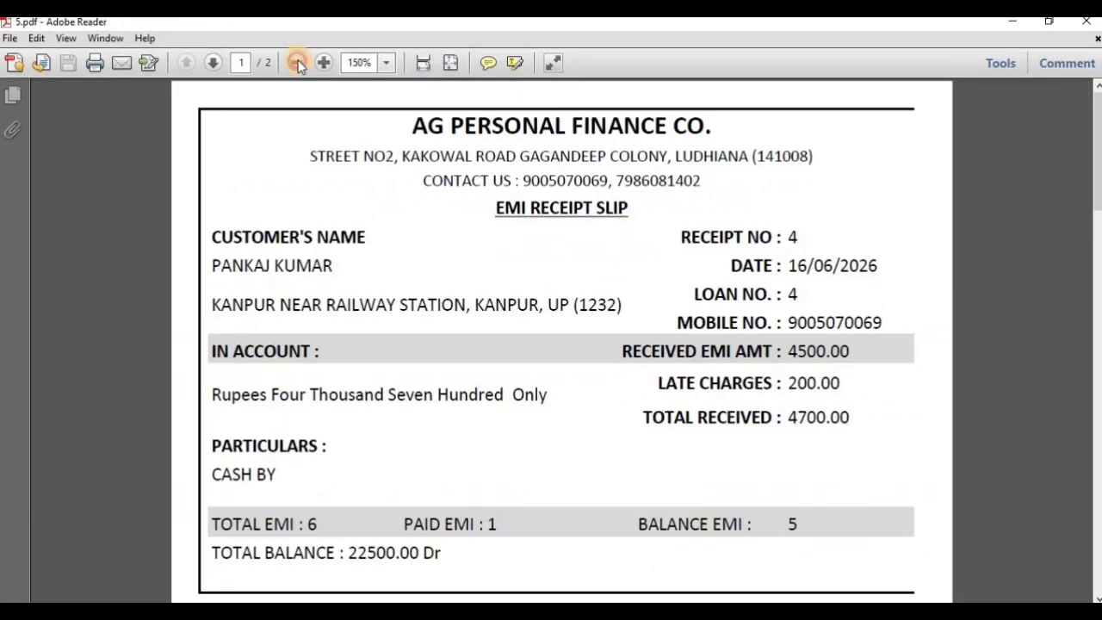
left_click(297, 62)
left_click_drag(507, 186, 589, 186)
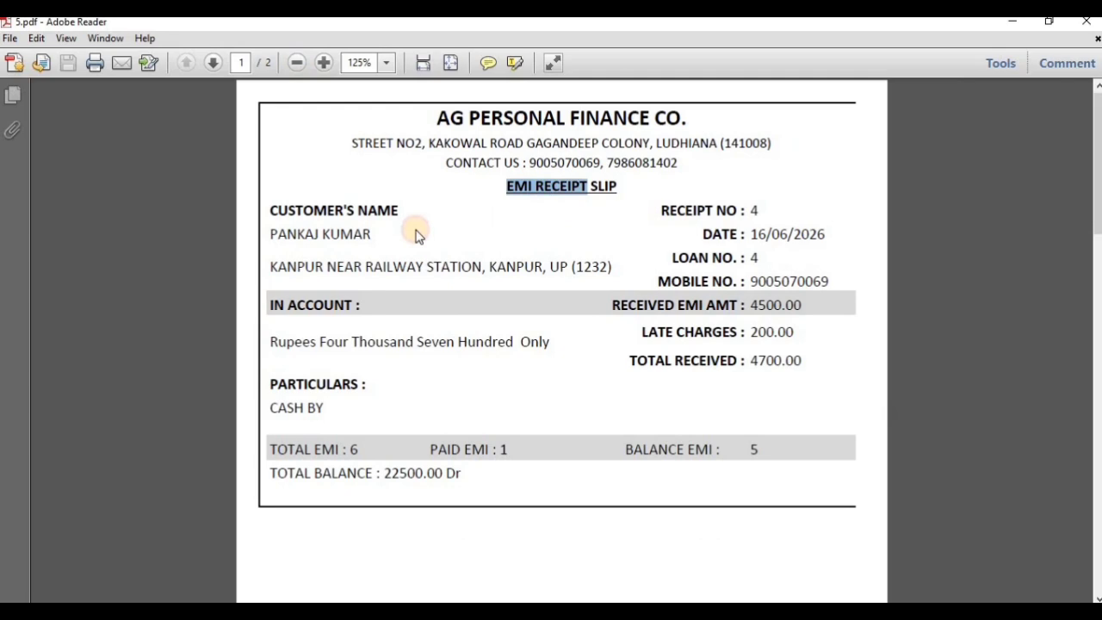
left_click(321, 449)
left_click_drag(466, 448, 474, 449)
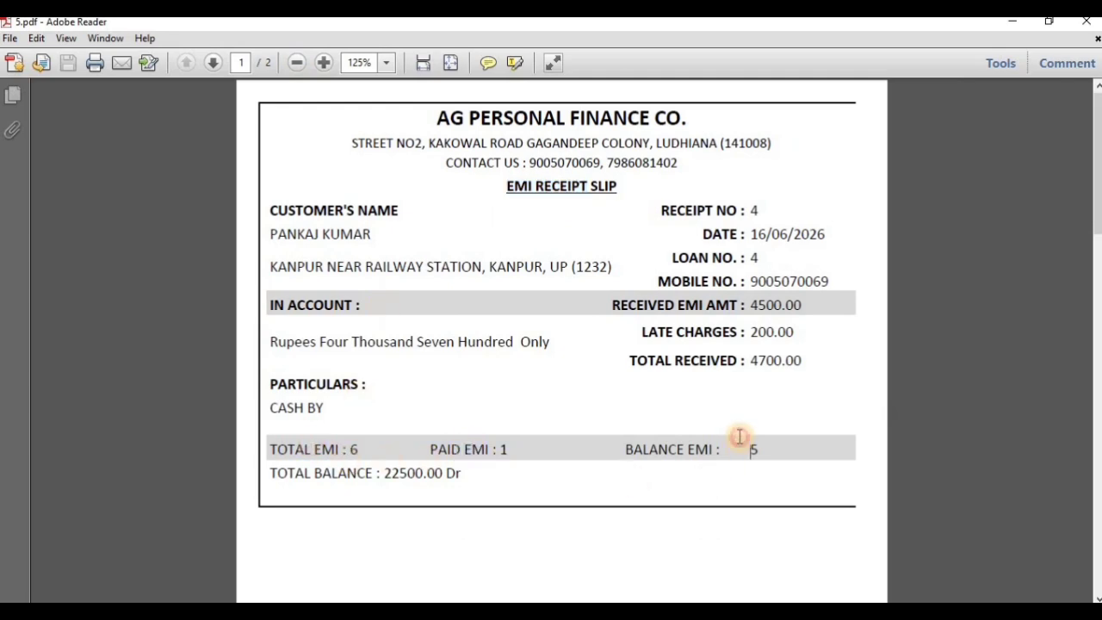
left_click(408, 472)
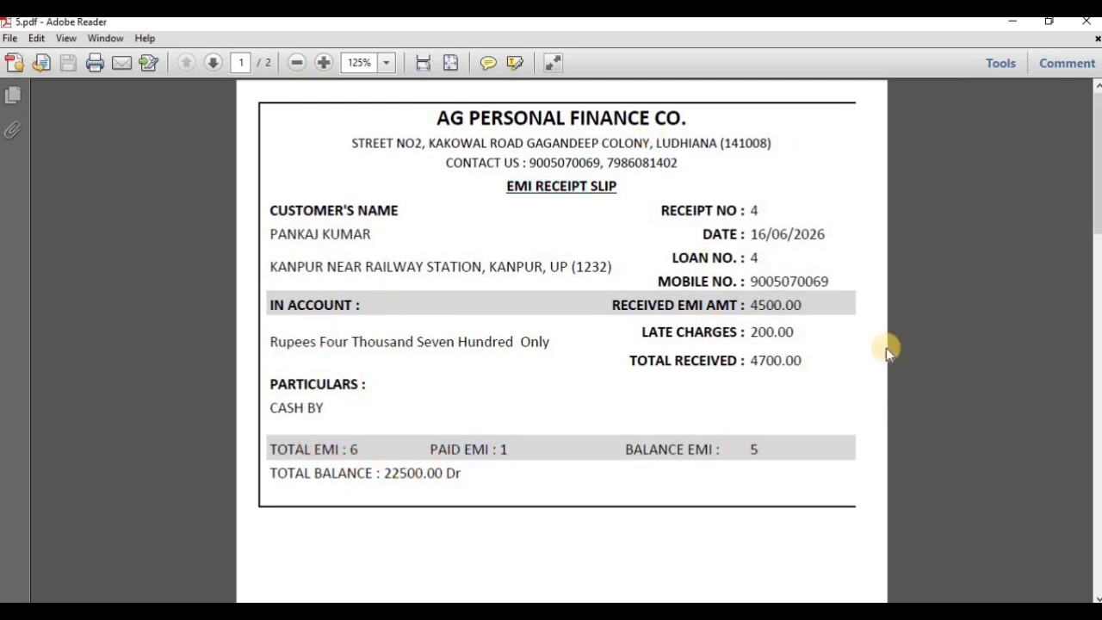
left_click(1020, 26)
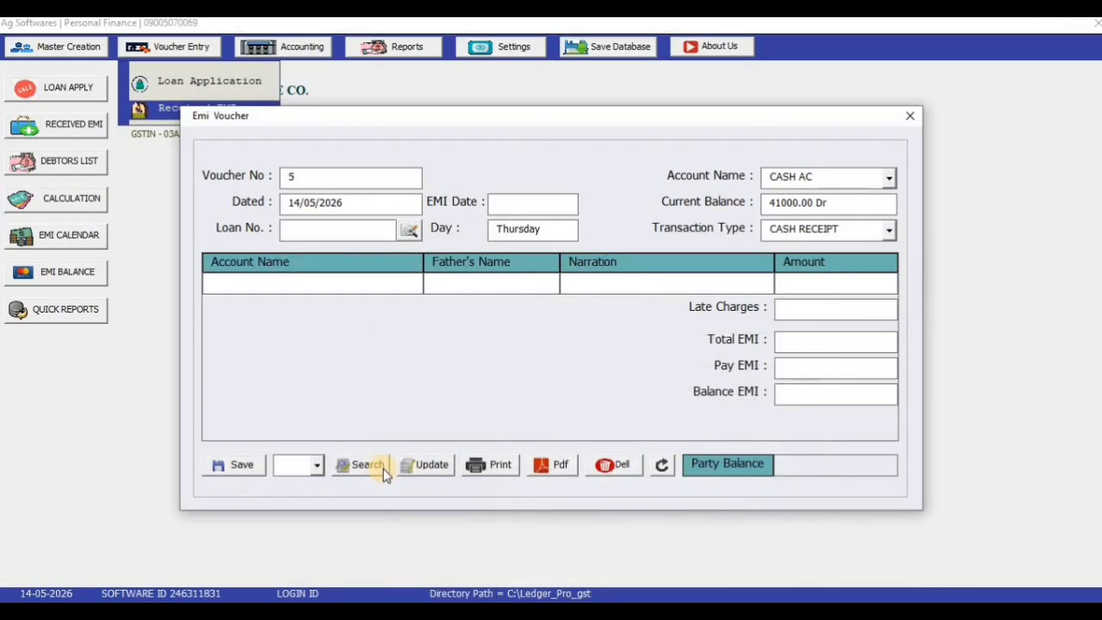
Close the EMI voucher and export loan 4's EMI Payment report card as a PDF
left_click(912, 119)
left_click(430, 46)
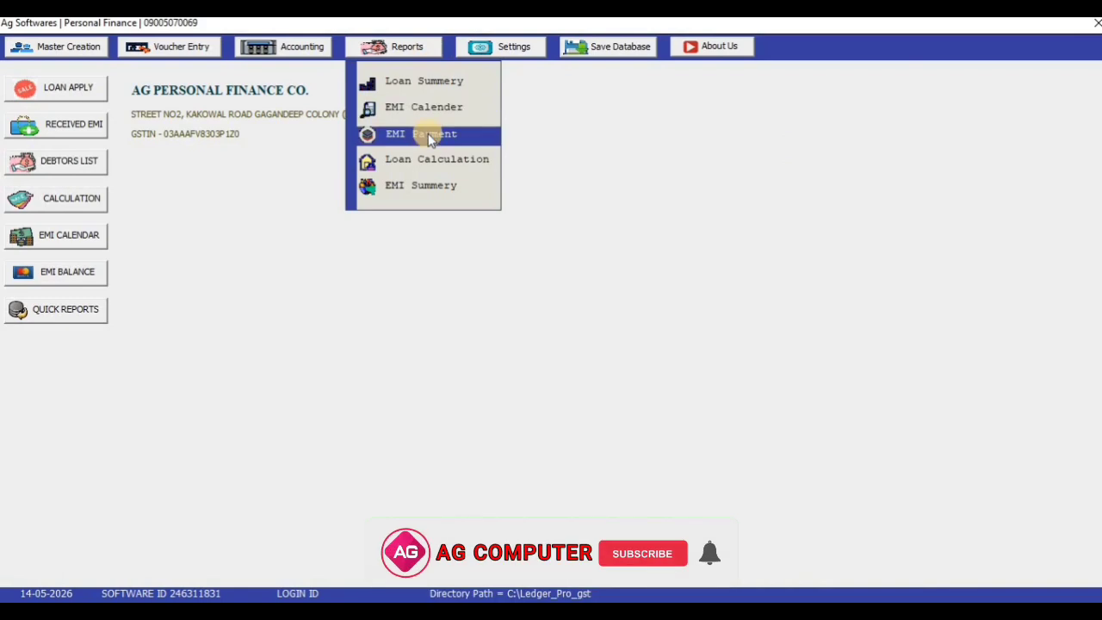
left_click(431, 136)
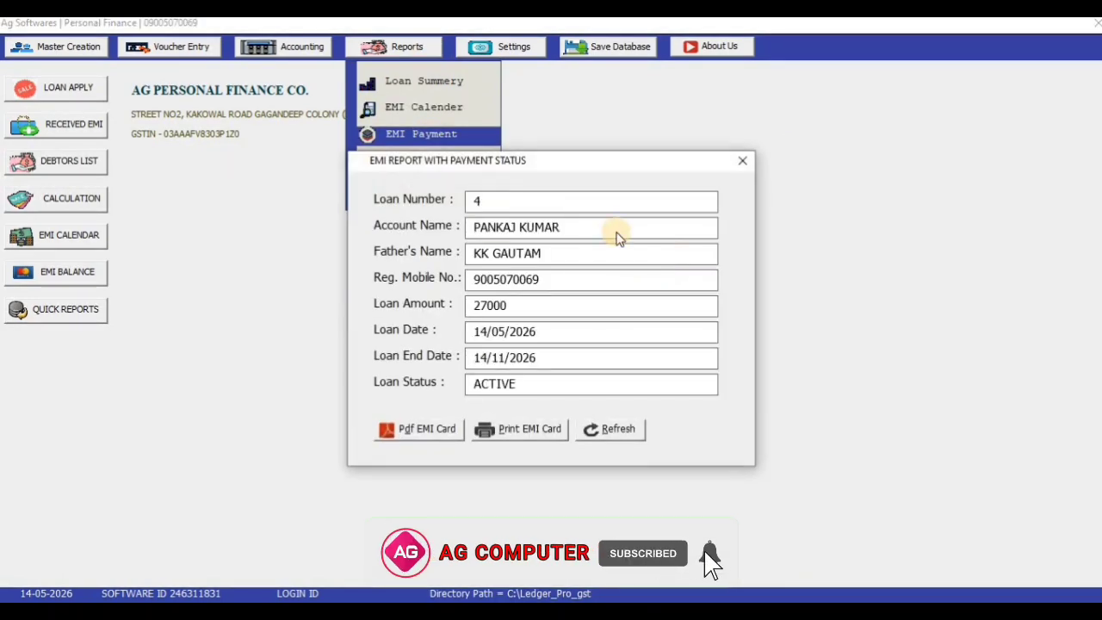
key("Return")
key("Return")
key("Return")
key("Return")
key("Return")
key("Return")
key("Return")
key("Return")
key("Return")
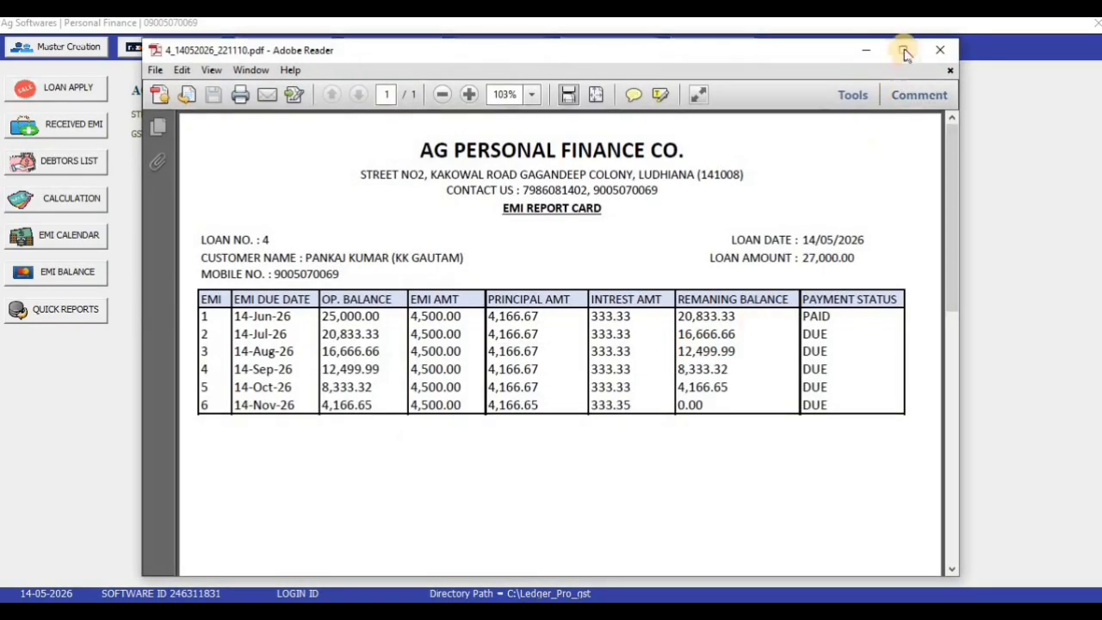
Maximize the report card, highlight instalment 1's 14-Jun-26 due date and PAID status, then close it
left_click(903, 47)
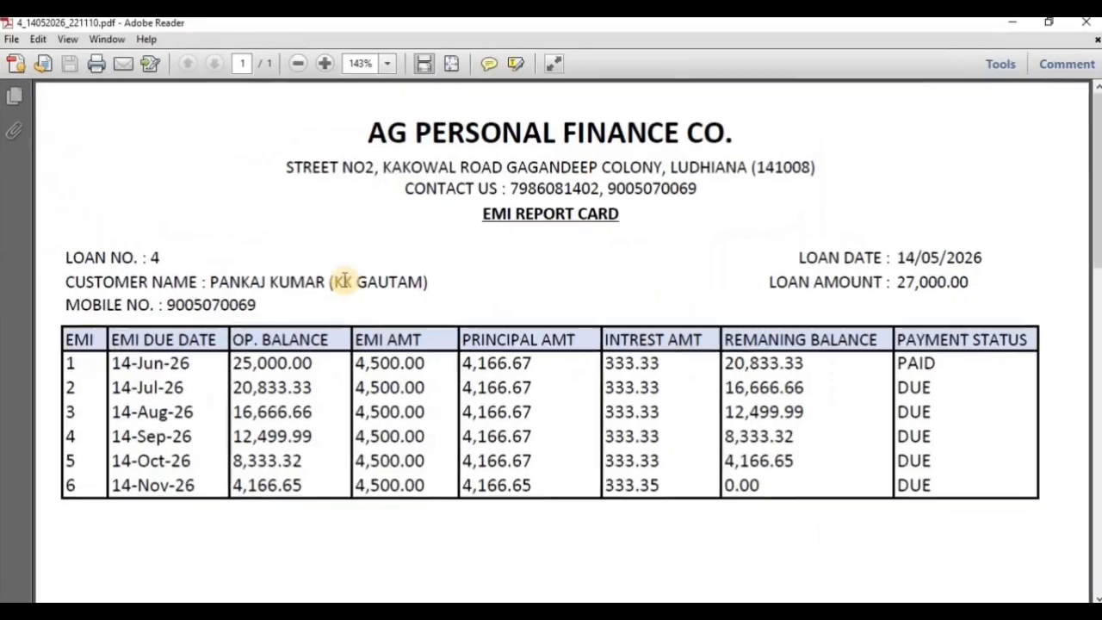
mouse_move(121, 364)
left_mouse_down()
mouse_move(209, 364)
mouse_move(198, 380)
left_mouse_up()
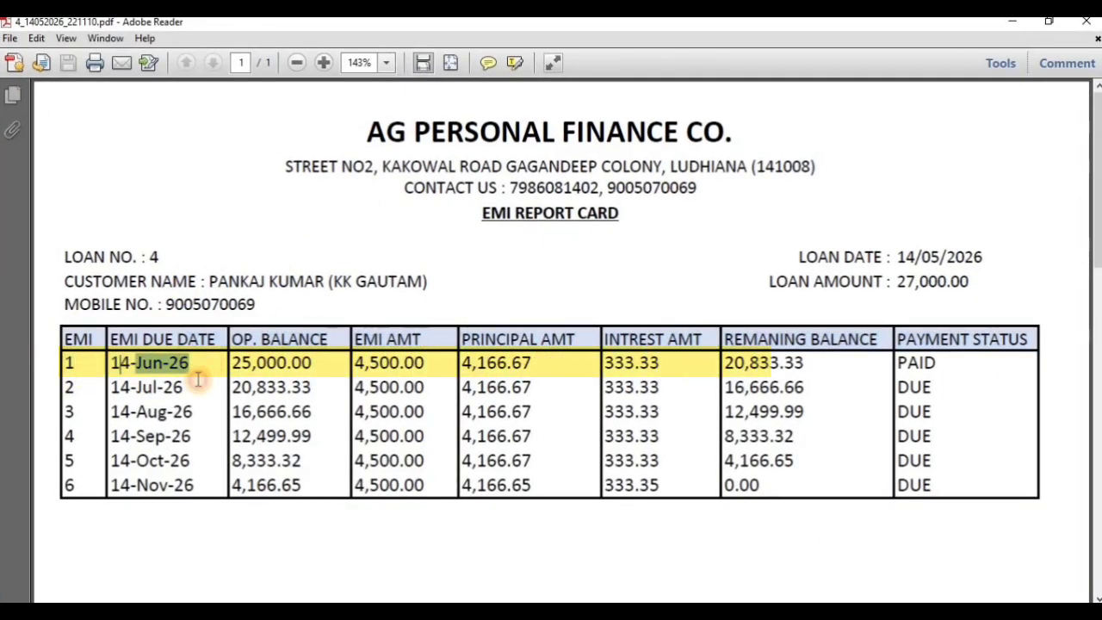
left_click_drag(935, 367, 887, 366)
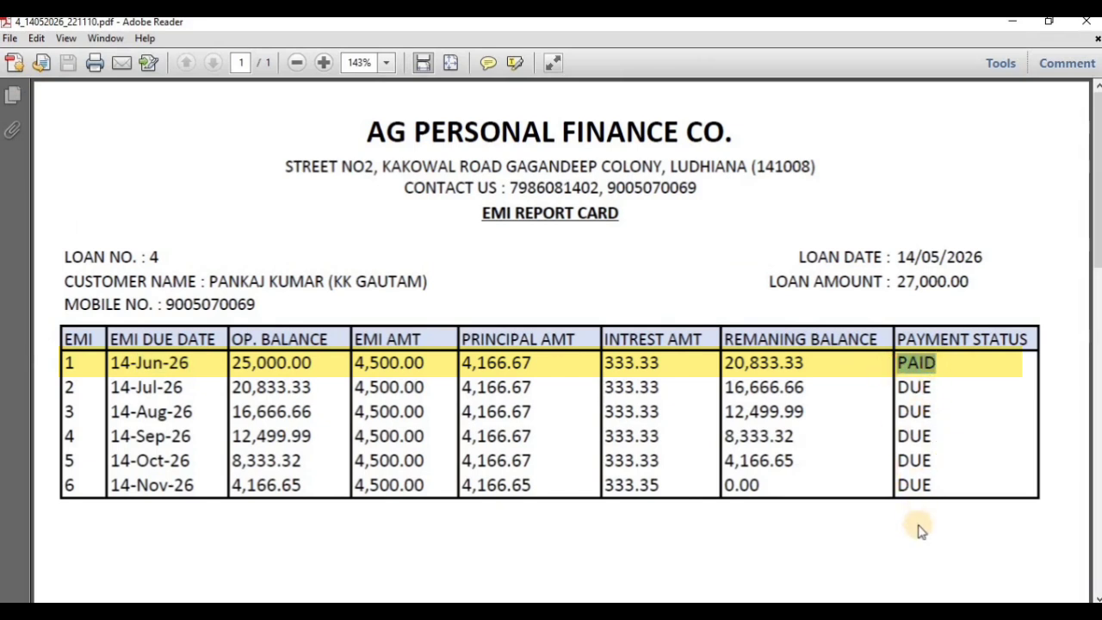
left_click(1087, 23)
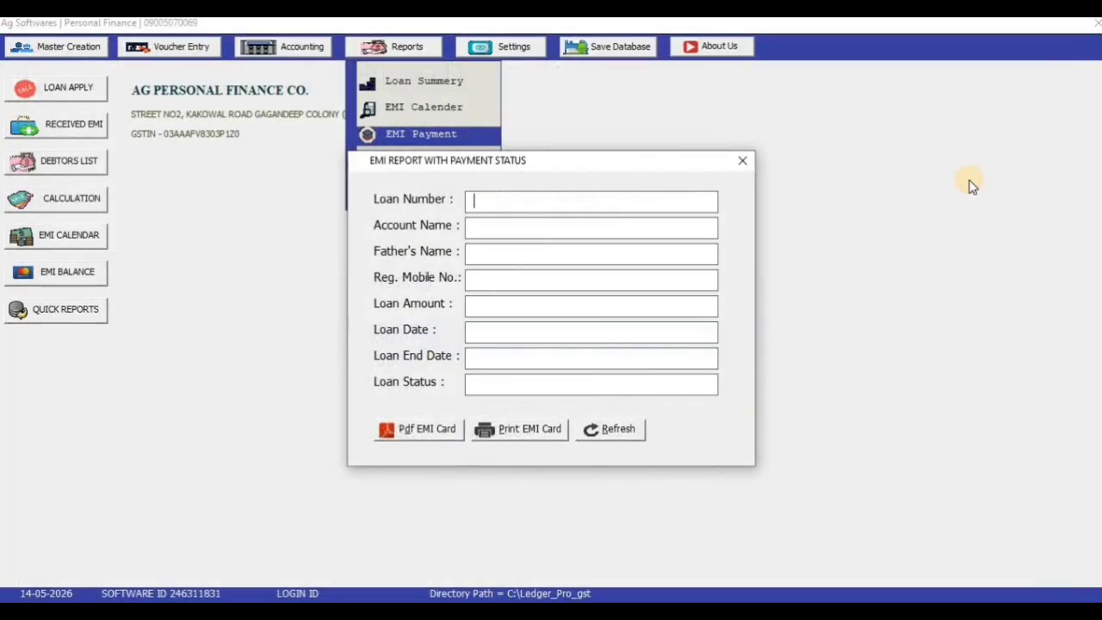
Close the EMI report and open the Account Statement with Date To set to 14/May/2027
left_click(742, 166)
left_click(200, 50)
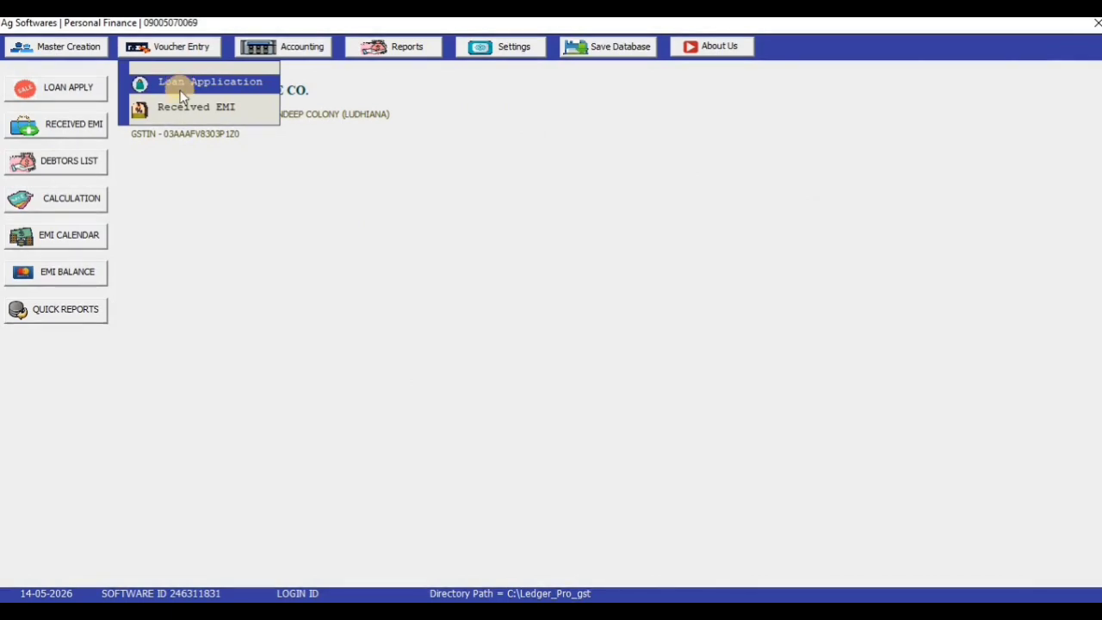
left_click(322, 50)
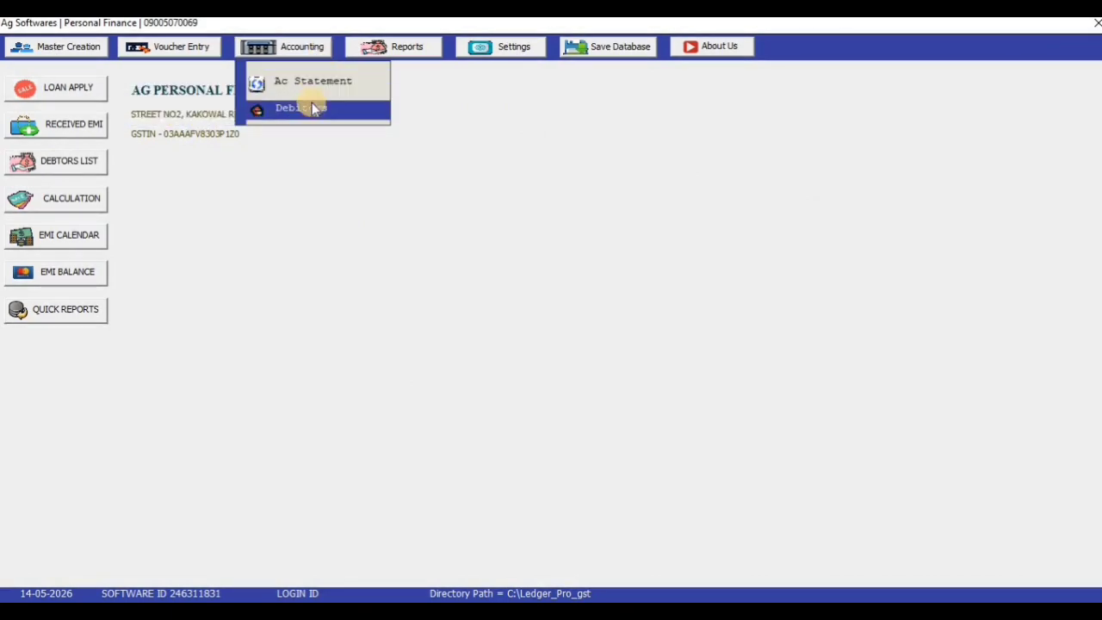
left_click(314, 85)
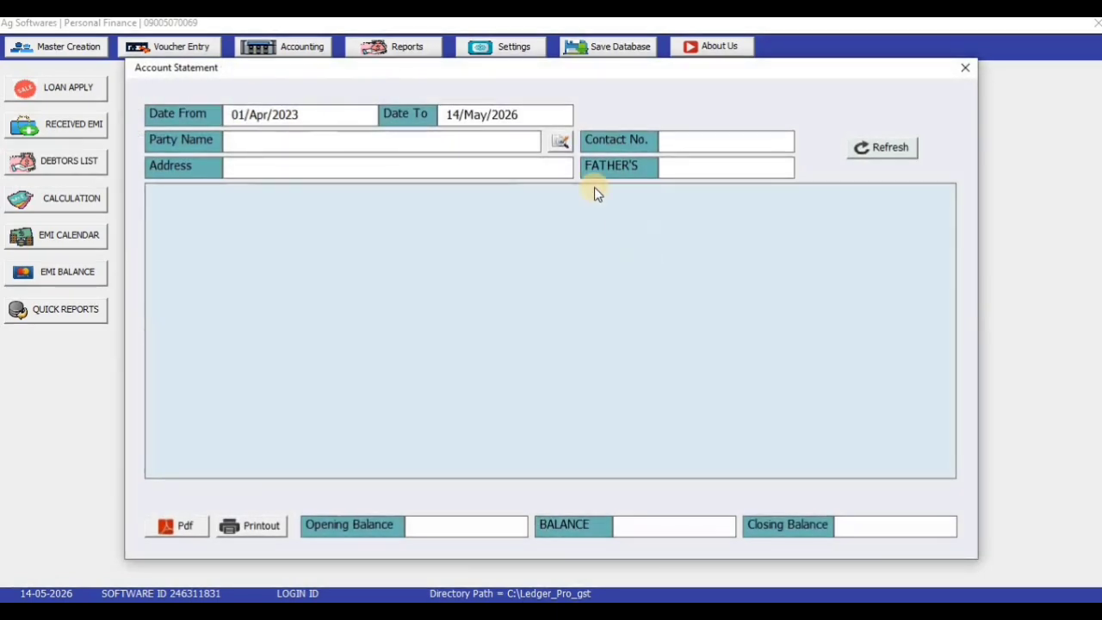
key("BackSpace")
type("7")
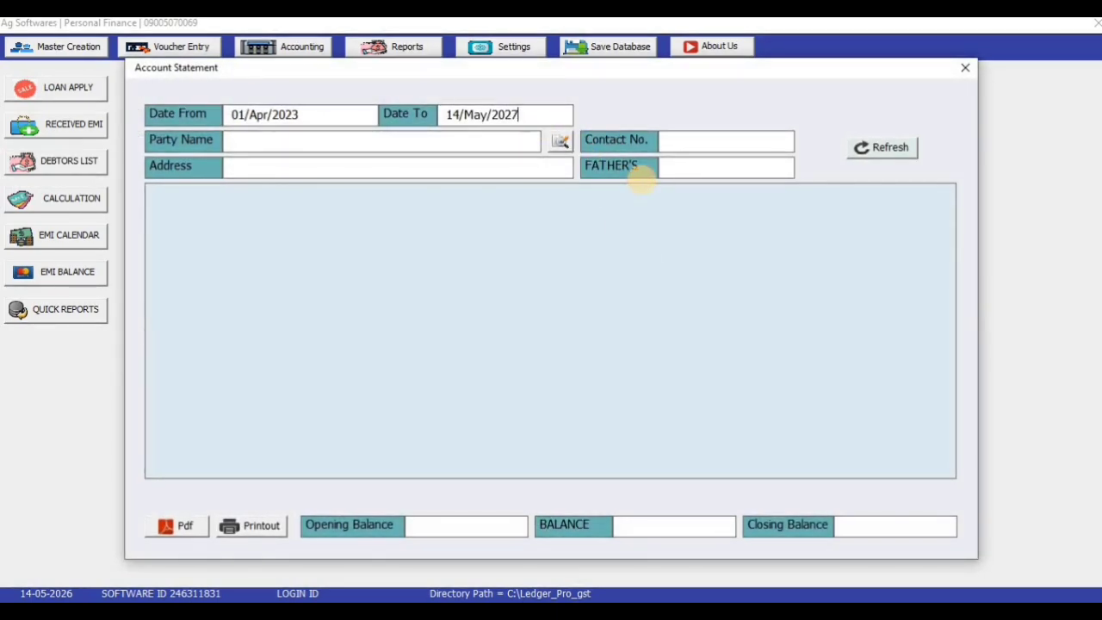
Choose loan 4's borrower as the party and load the statement transactions
left_click(479, 142)
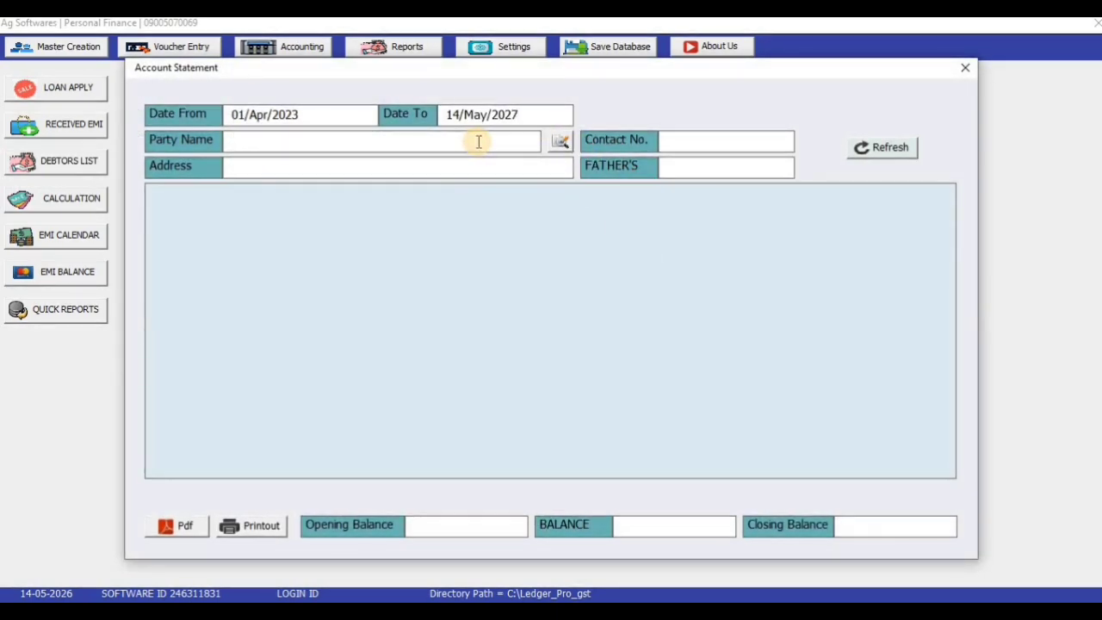
left_click(479, 142)
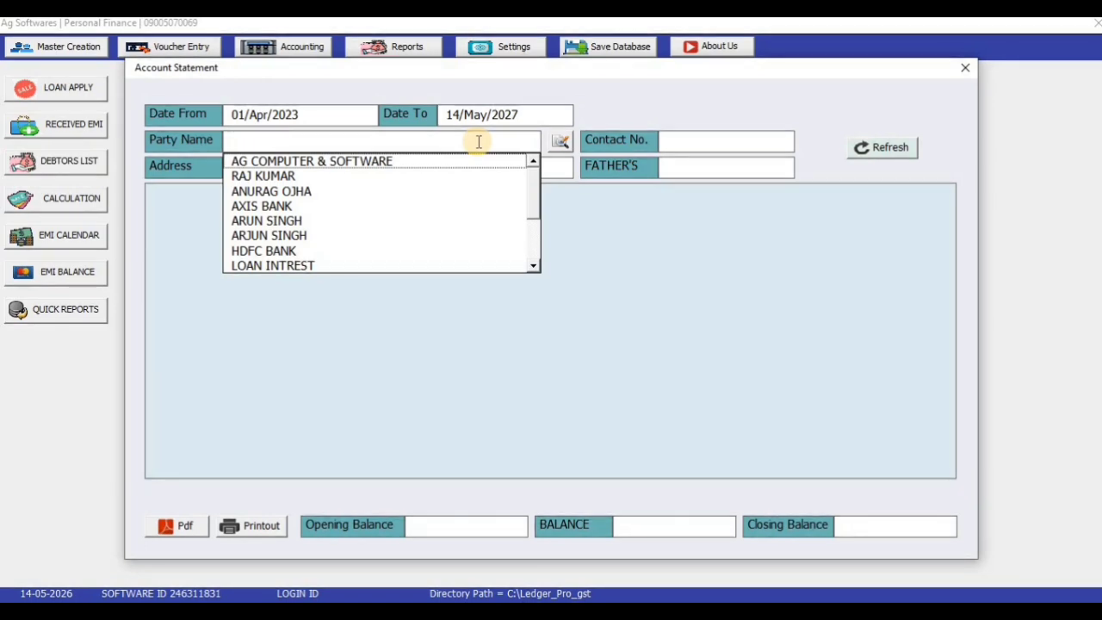
left_click_drag(539, 180, 534, 226)
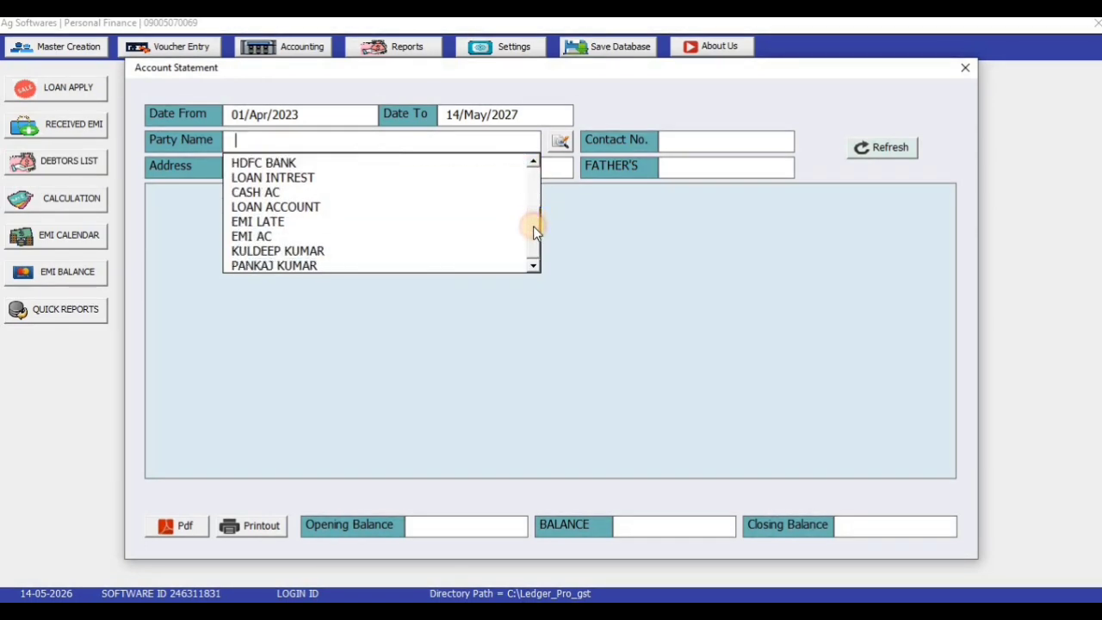
left_click(419, 265)
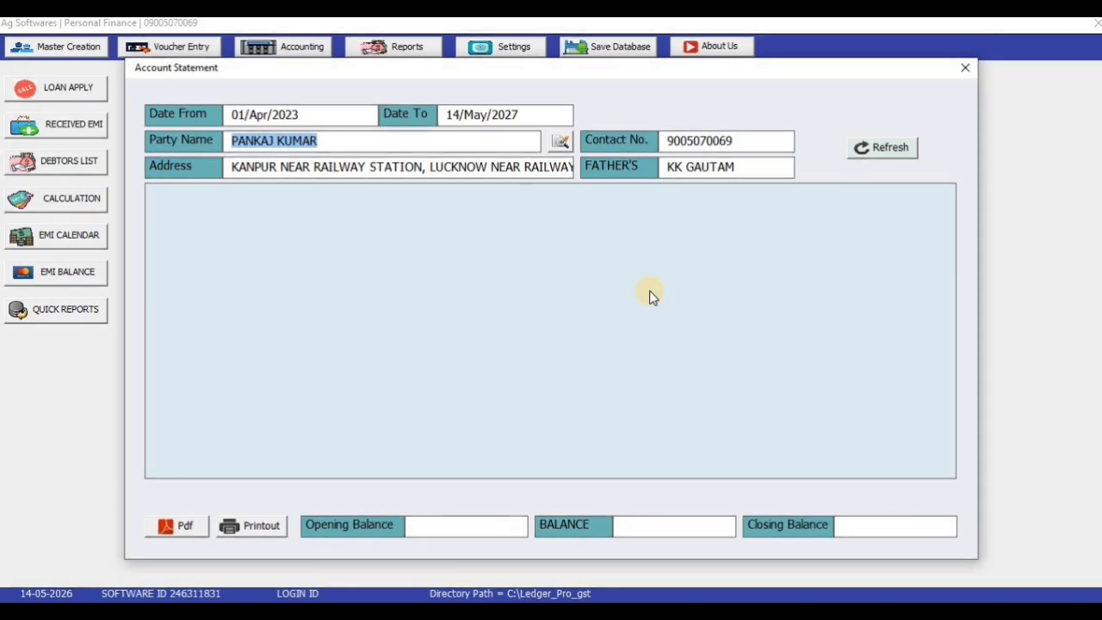
key("Return")
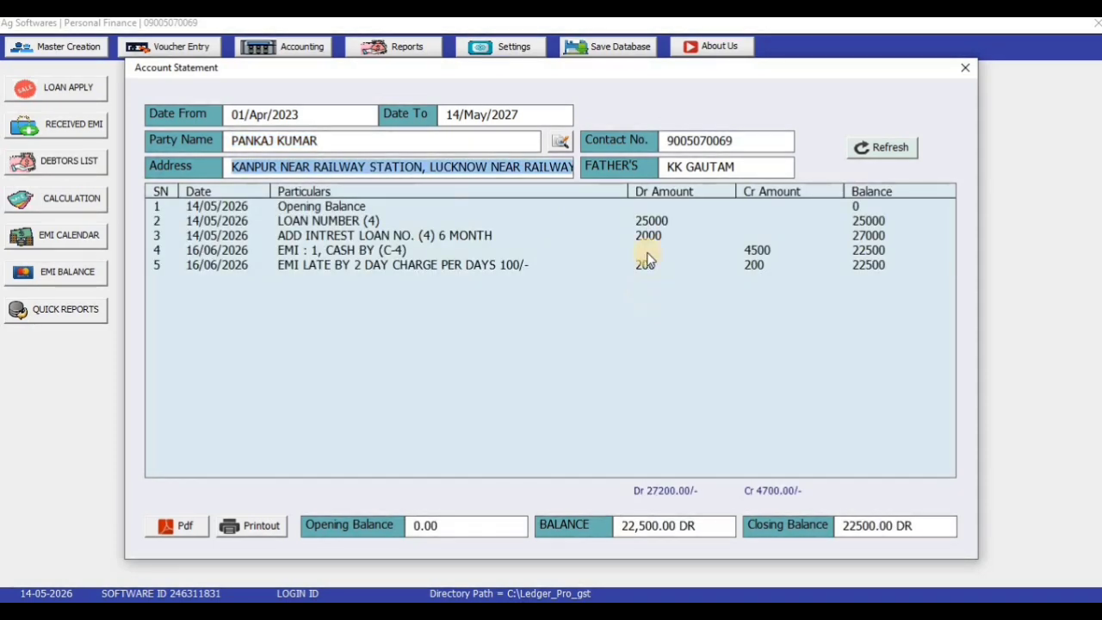
Step through the opening balance, loan, interest, EMI and late charge entries, then export the ledger PDF
left_click(290, 205)
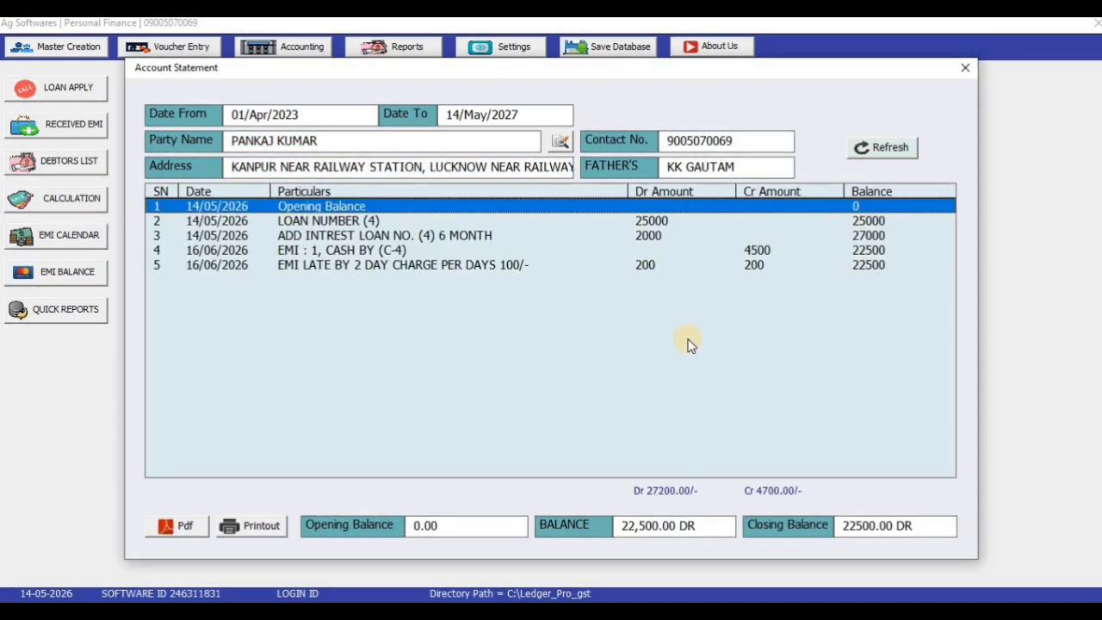
key("Down")
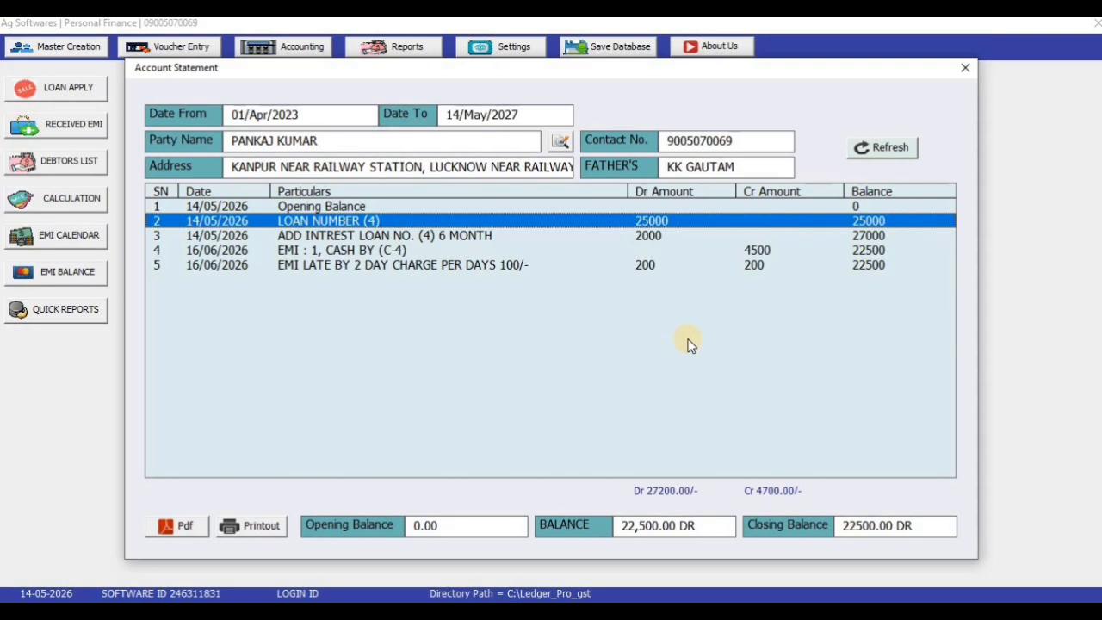
key("Down")
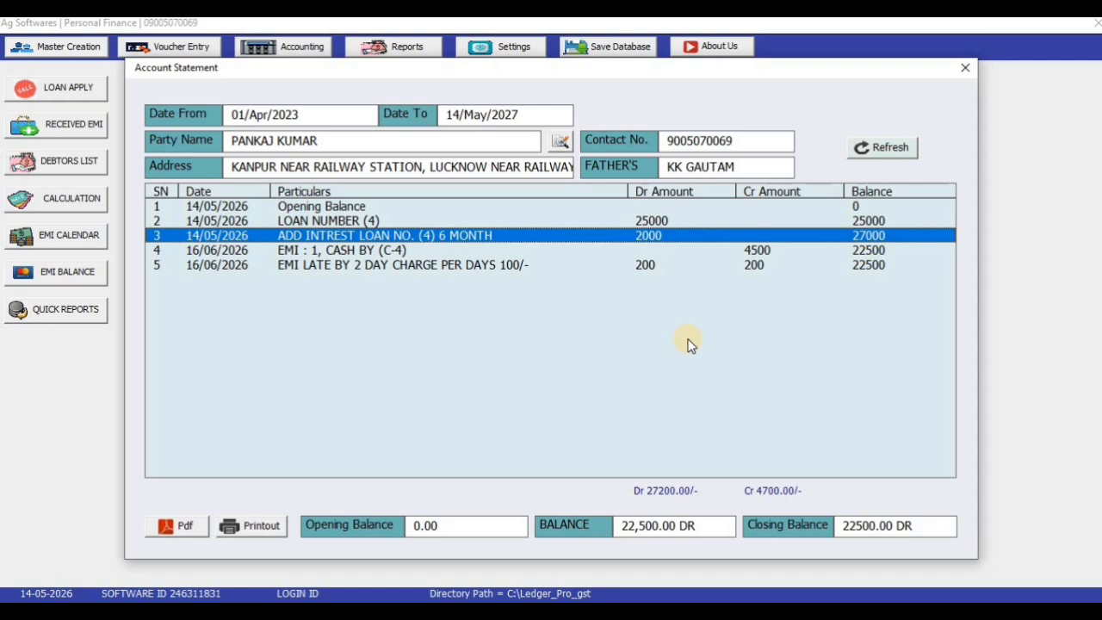
key("Down")
key("Down")
key("Up")
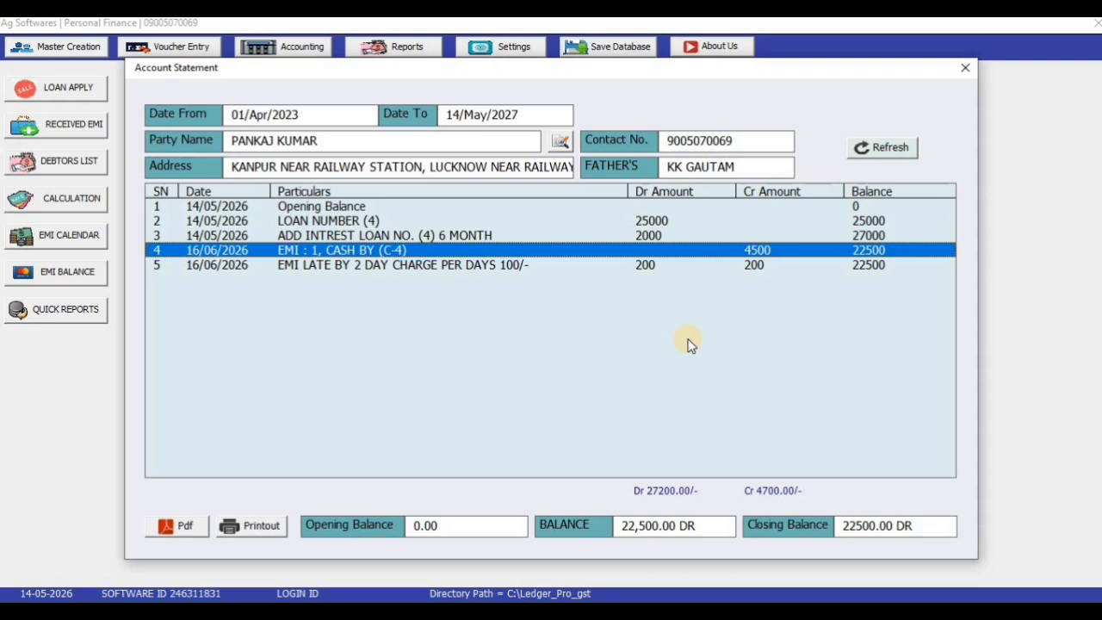
key("Down")
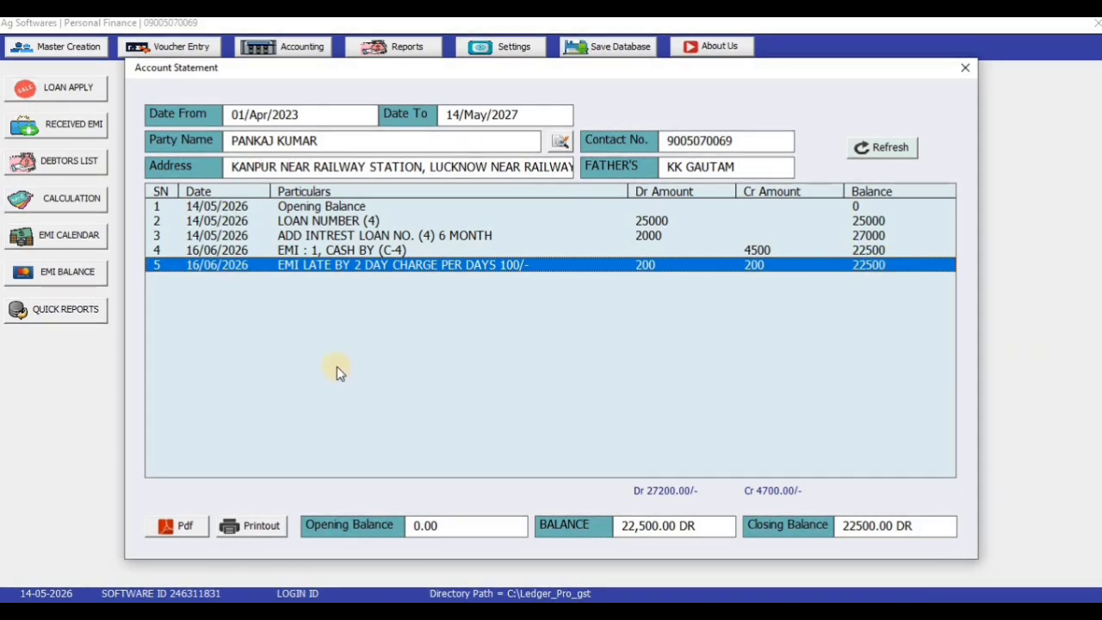
left_click(172, 527)
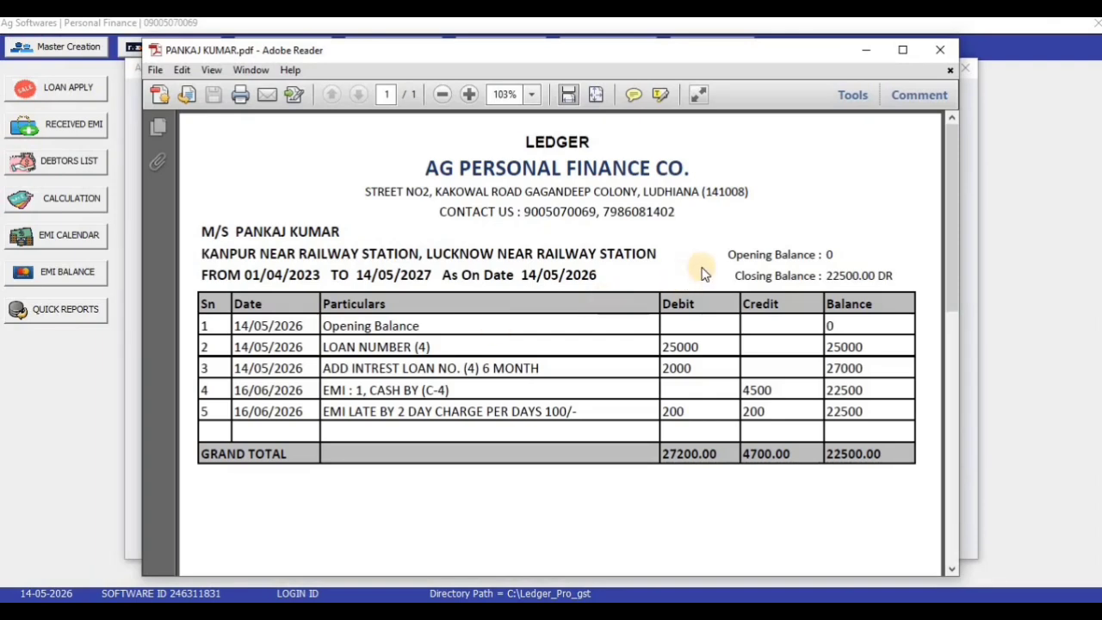
left_click(941, 50)
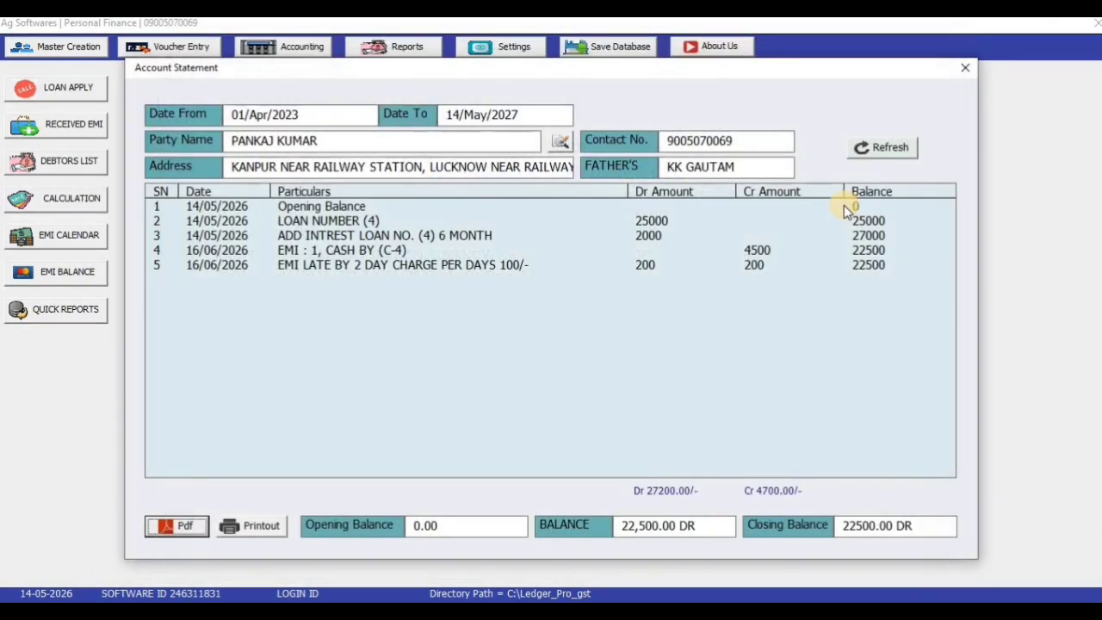
Close the account statement and check the Debtors List's 28500.00 balance across seven parties
left_click(968, 69)
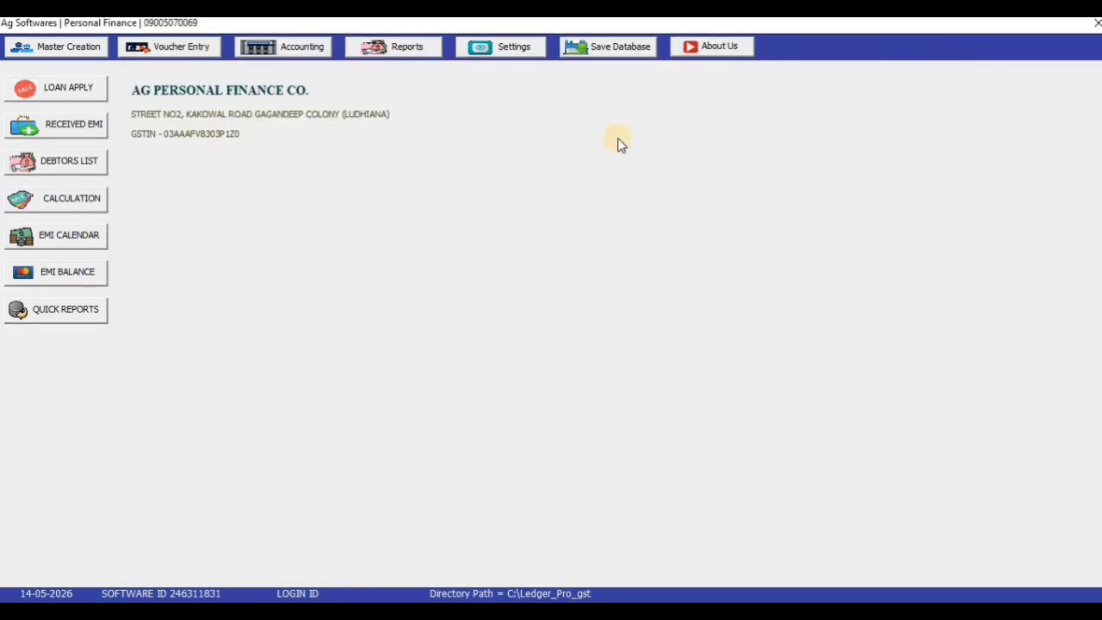
left_click(300, 52)
key("Return")
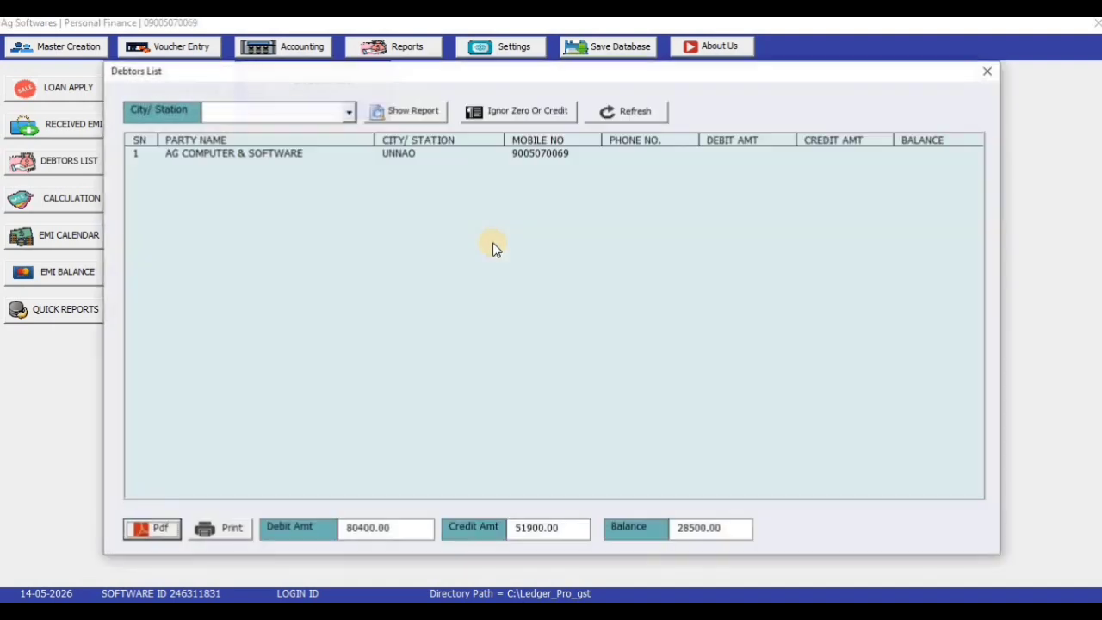
left_click(981, 74)
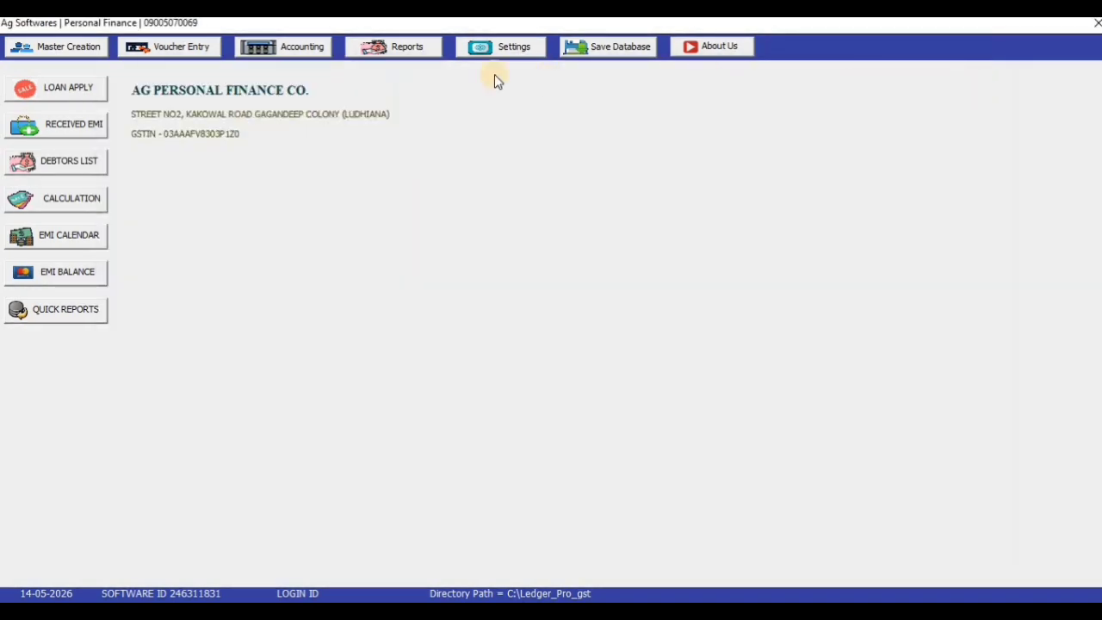
left_click(435, 52)
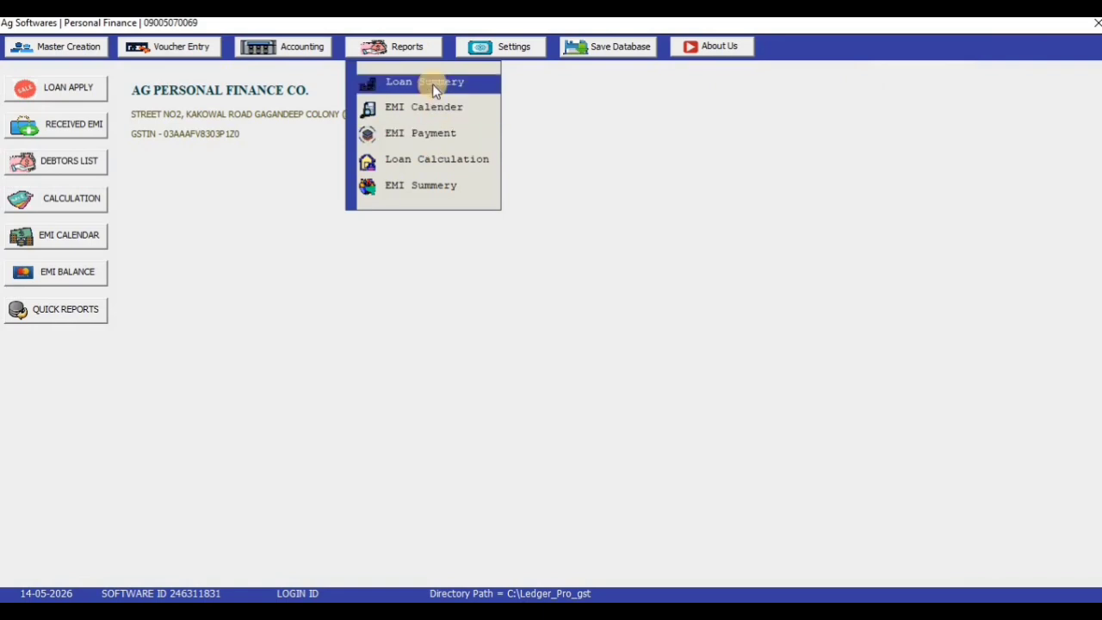
Open Loan Calculation and highlight its totals: 4 loans, 73000 lent, 7000 interest, 80000 total, 0 received
left_click(454, 164)
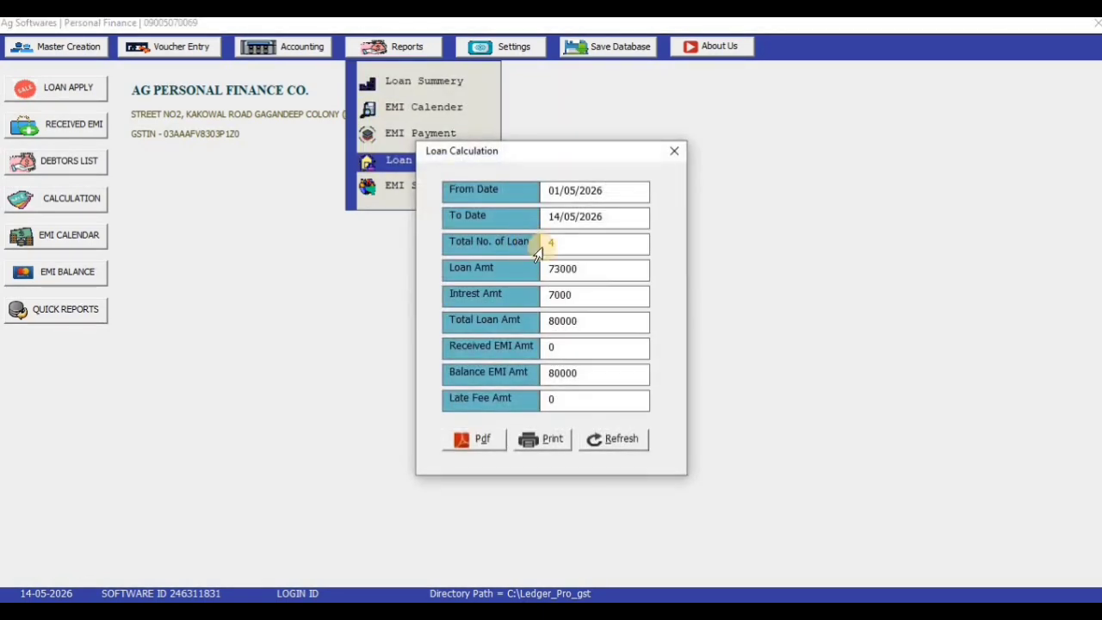
left_click_drag(504, 60, 500, 50)
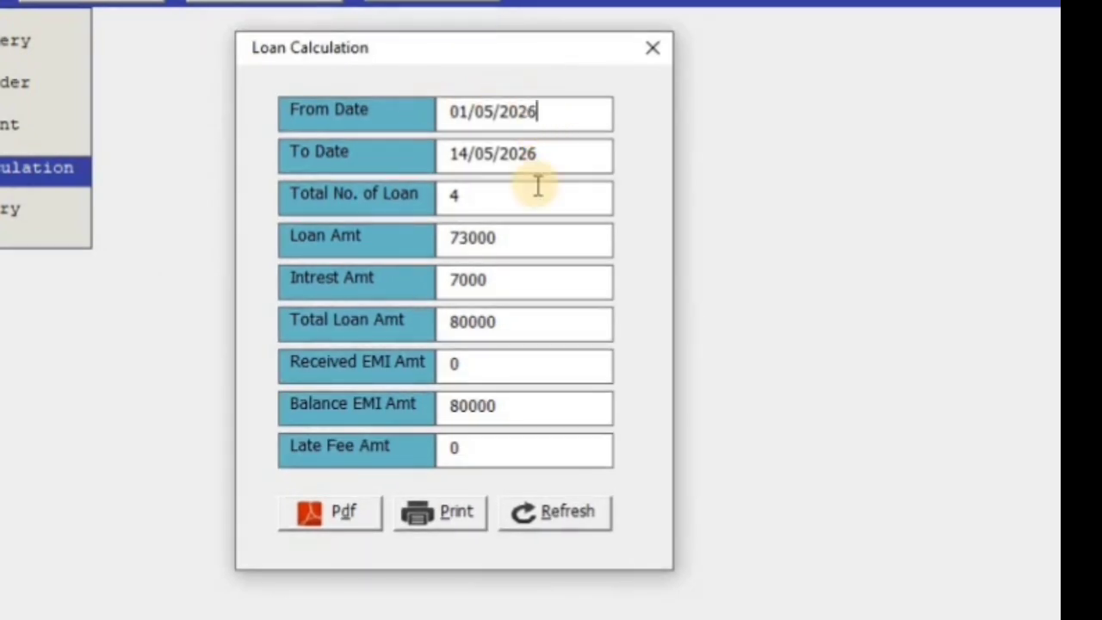
left_click_drag(493, 194, 357, 212)
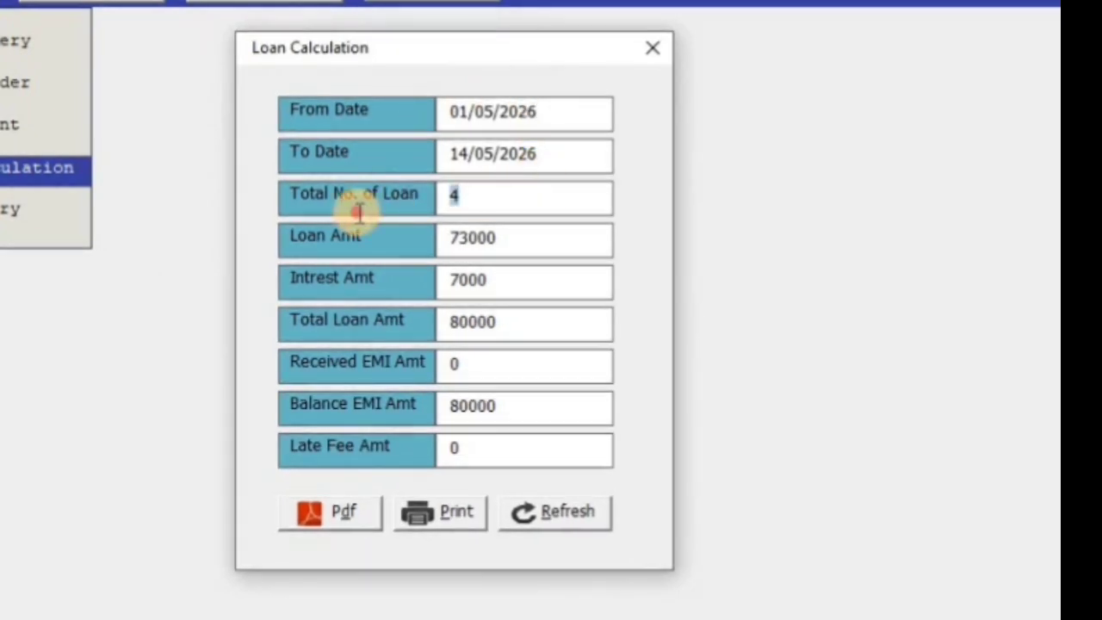
left_click_drag(543, 241, 436, 239)
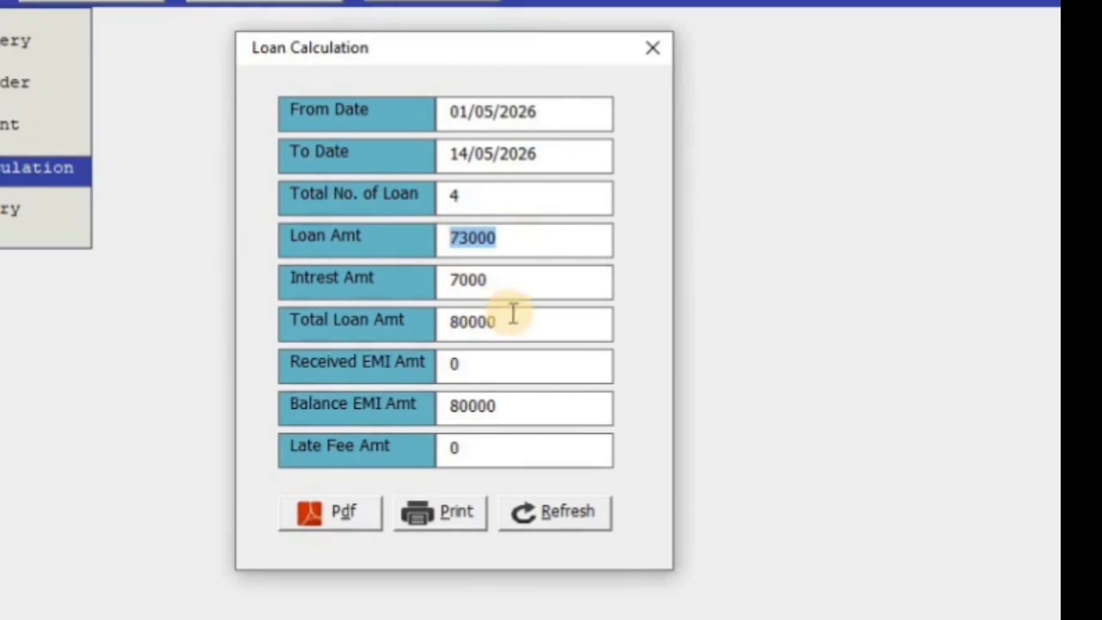
left_click_drag(524, 293, 408, 298)
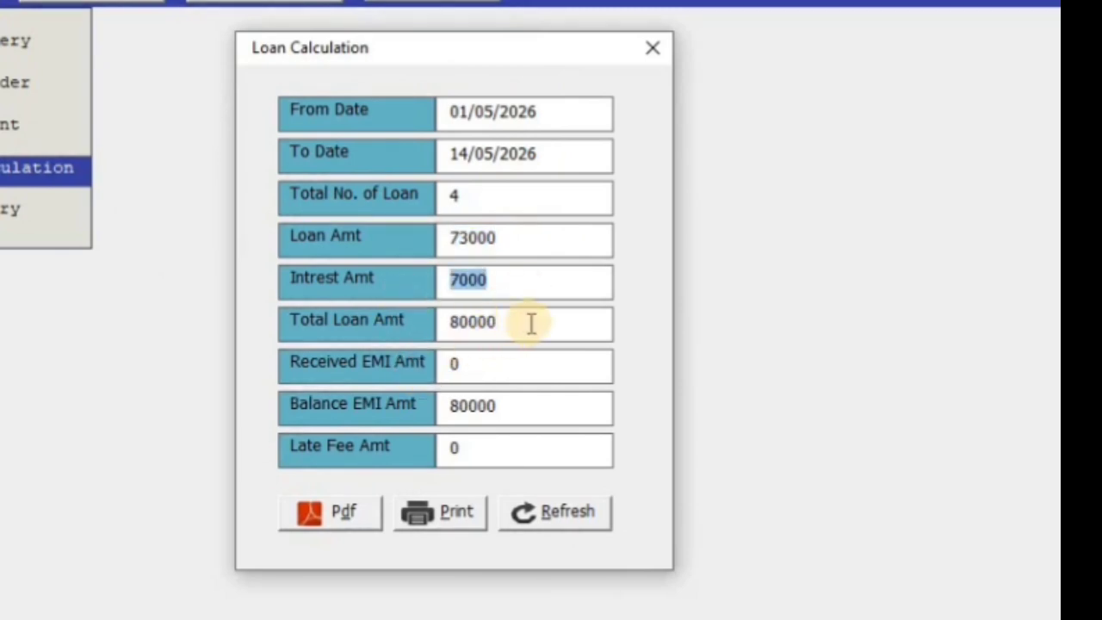
left_click_drag(531, 323, 411, 322)
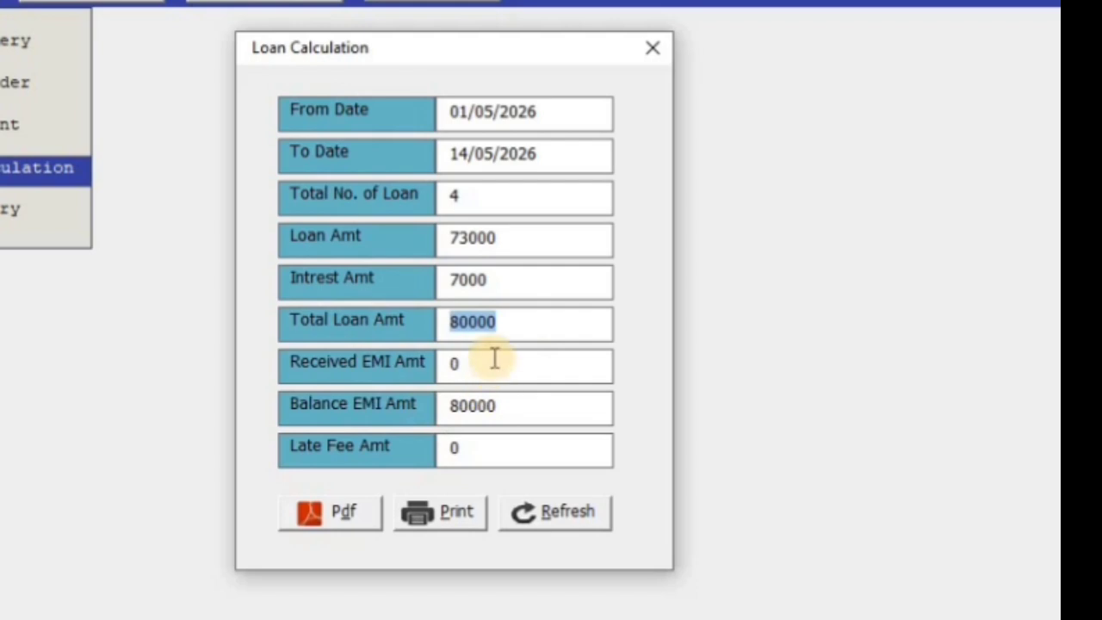
left_click_drag(492, 360, 399, 364)
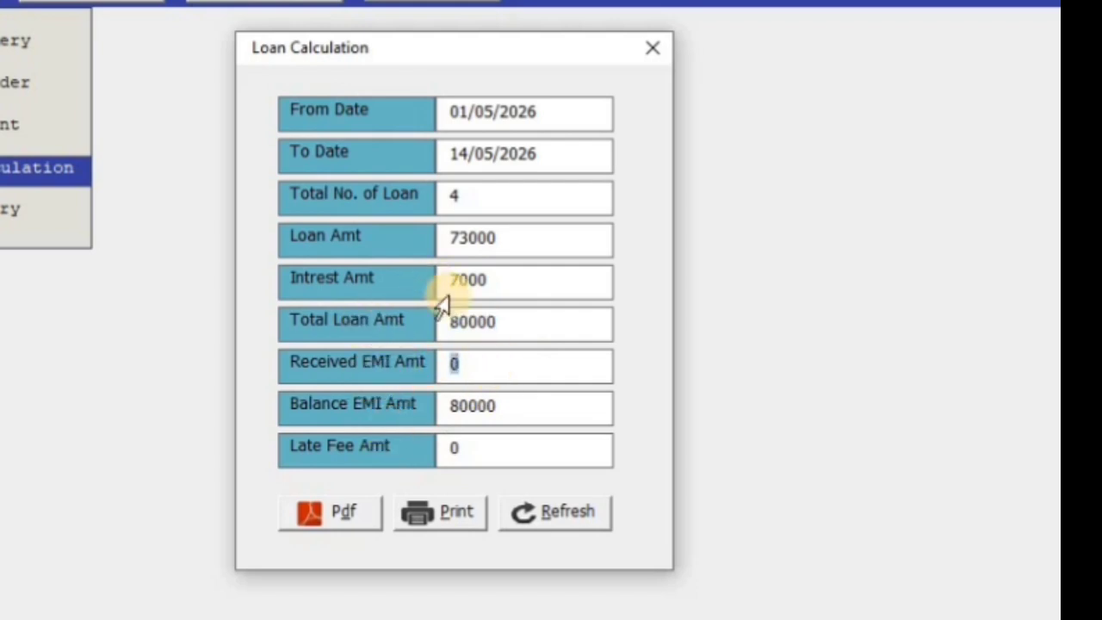
Change the To Date to 14/05/2027, note late fee 400 and balance EMI 62334, and export the PDF
left_click(546, 161)
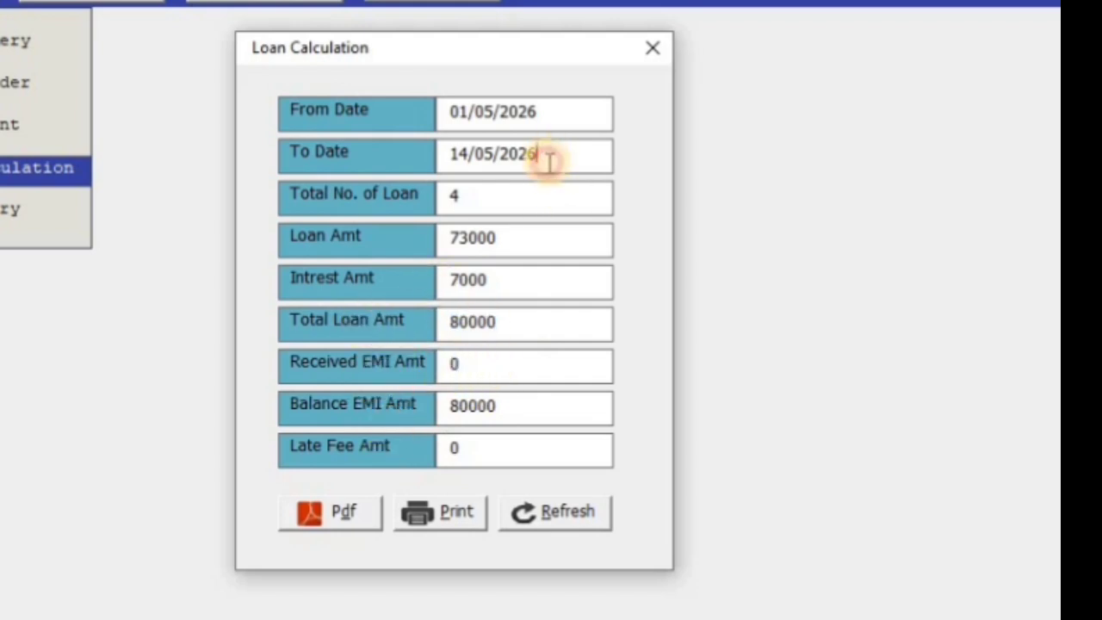
key("BackSpace")
type("7")
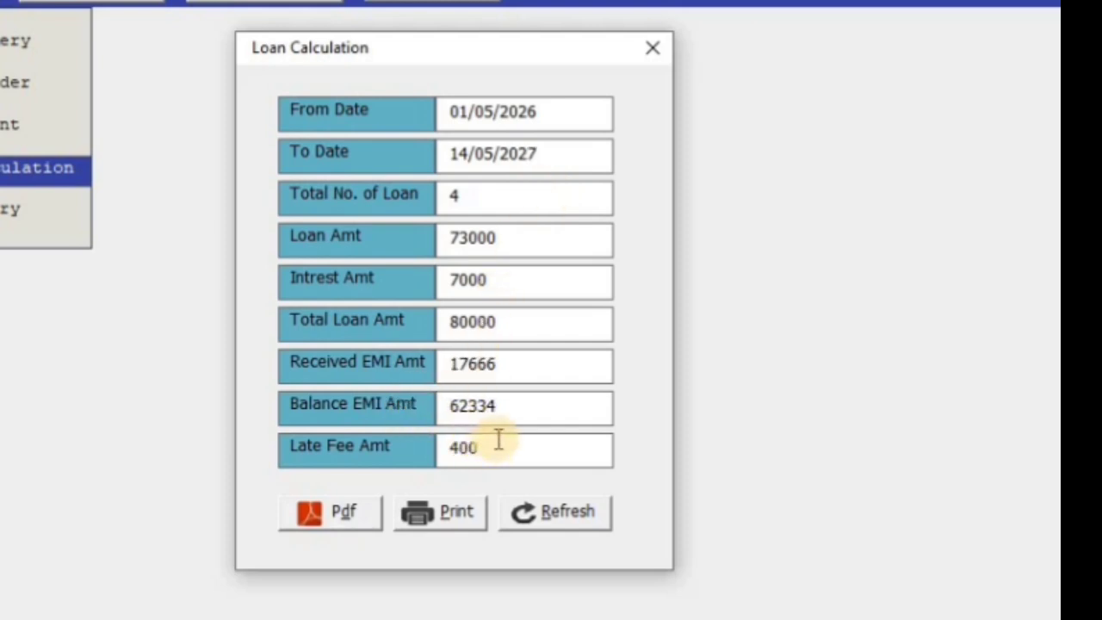
left_click_drag(500, 441, 258, 456)
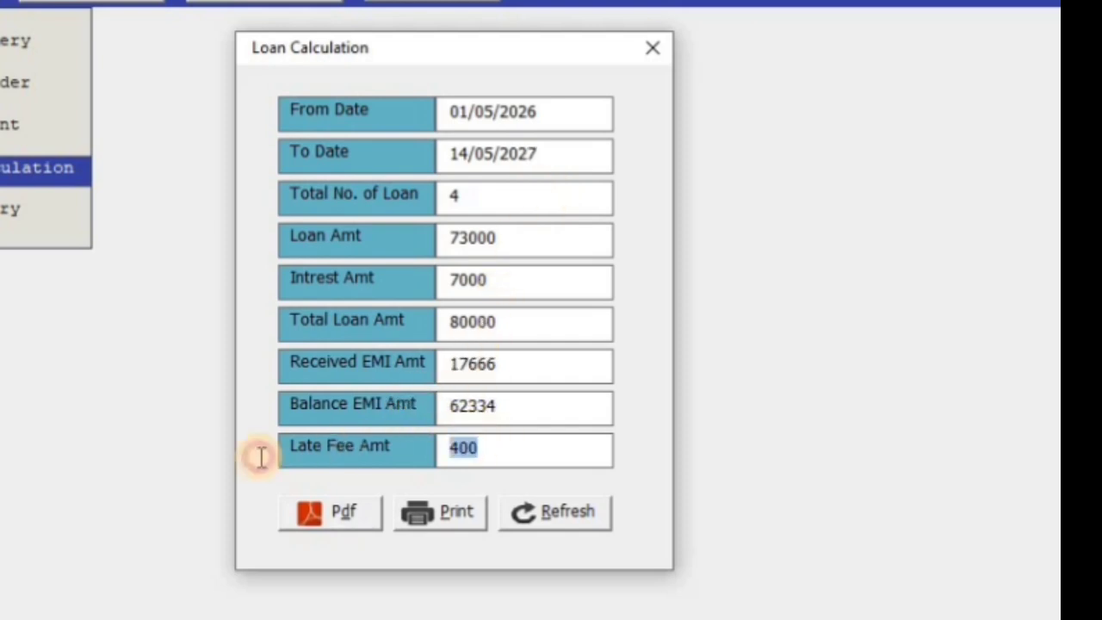
double_click(529, 408)
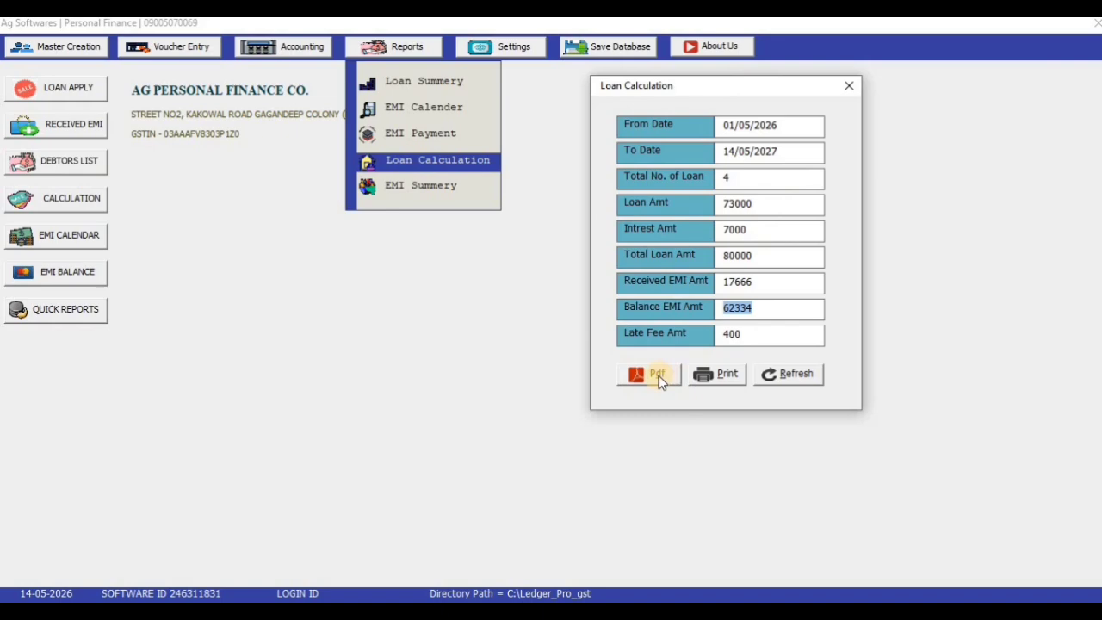
left_click(658, 375)
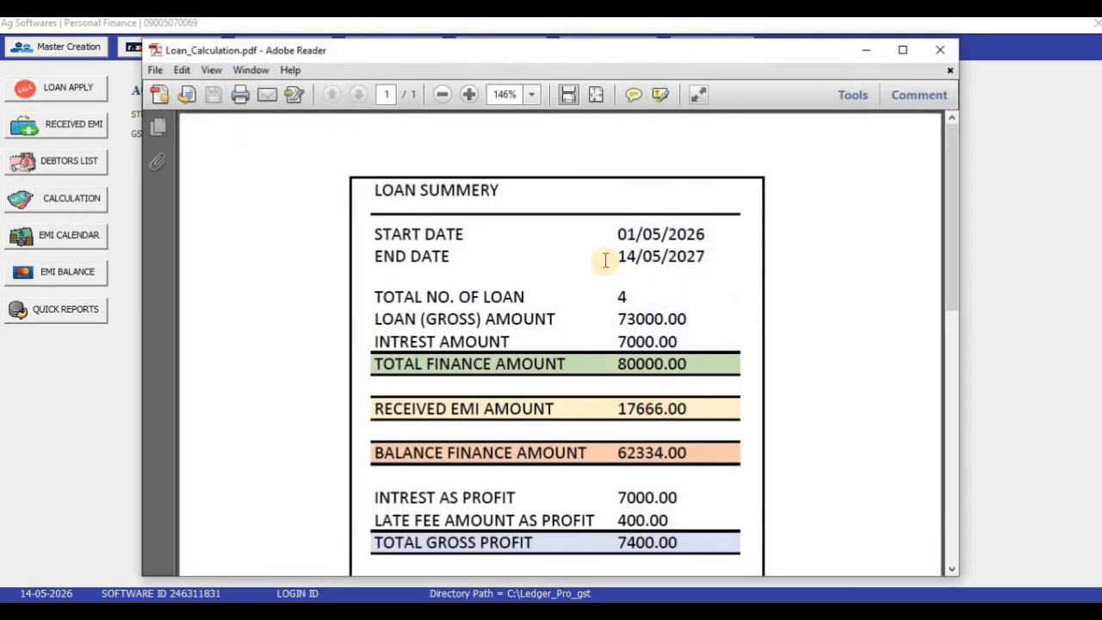
Review the loan summary PDF showing 7400.00 gross profit, then close it and the Loan Calculation window
scroll(608, 284, "down", 2)
scroll(615, 305, "up", 1)
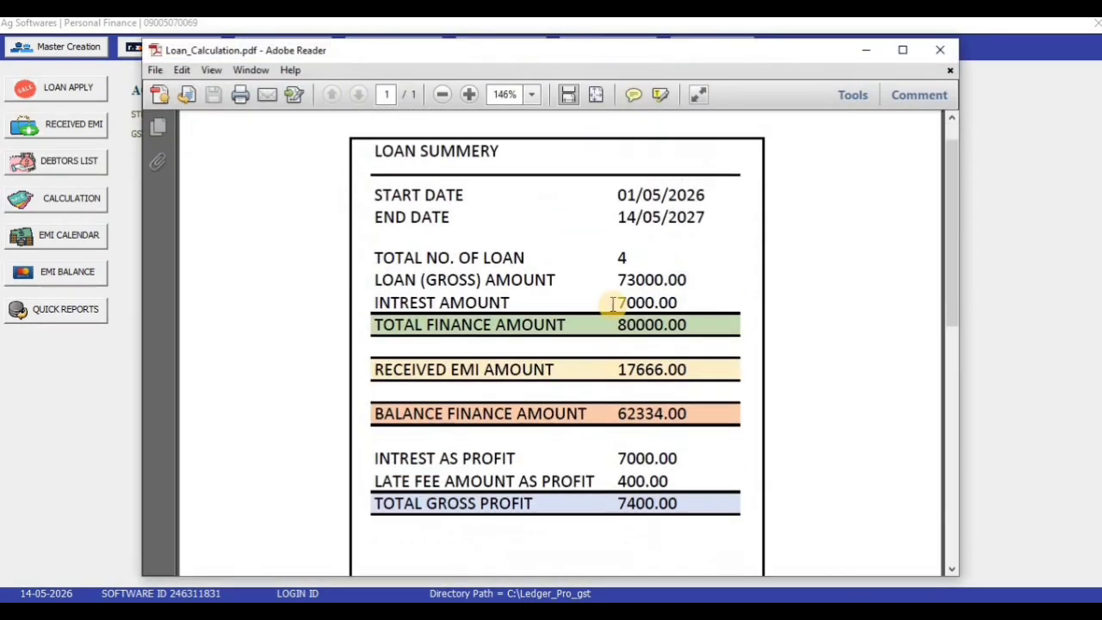
left_click(941, 50)
left_click(847, 86)
left_click(407, 47)
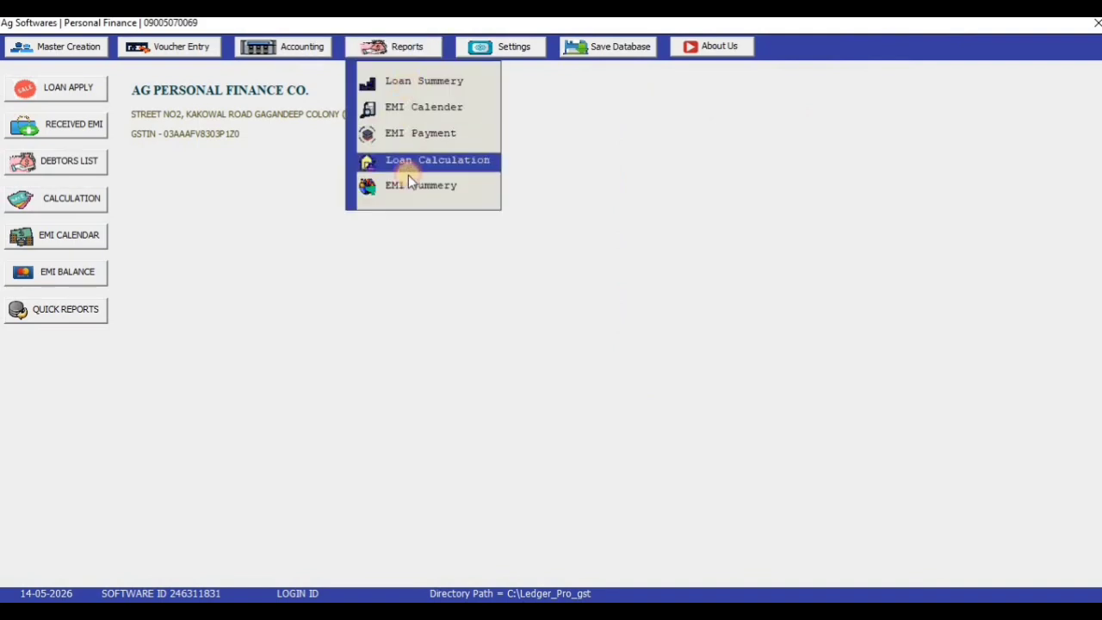
Generate the EMI Summary report for June-2026
left_click(401, 187)
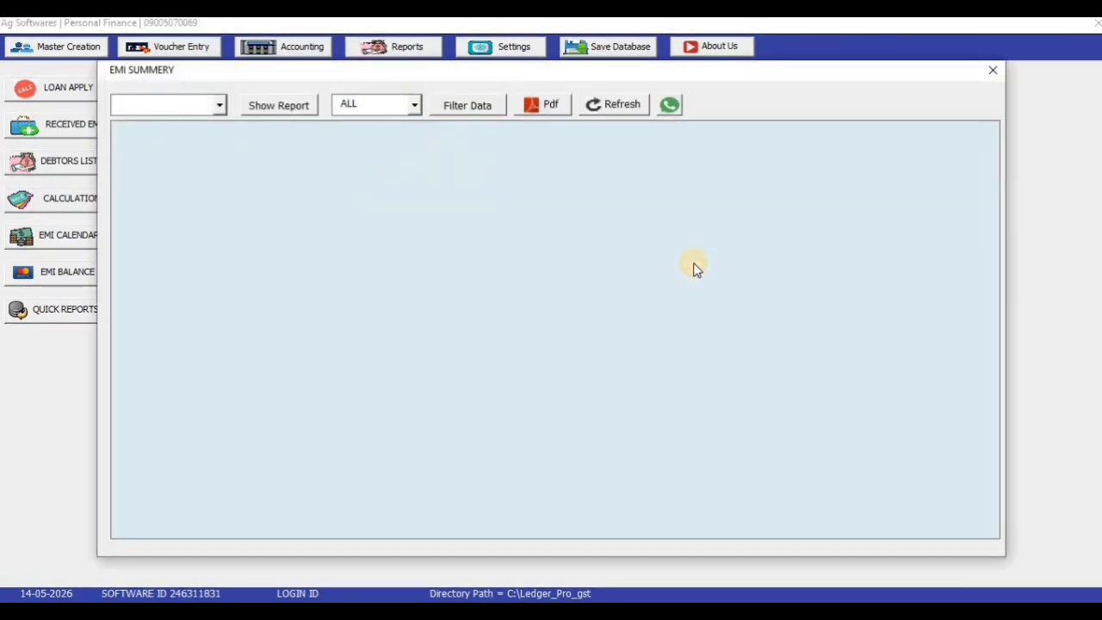
left_click(220, 105)
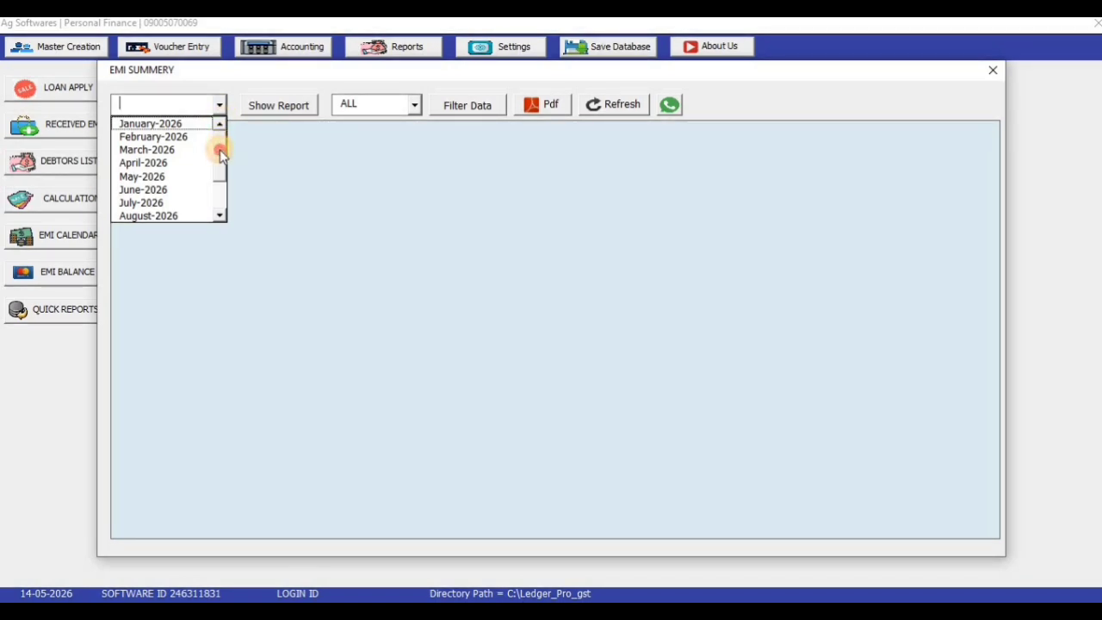
left_click(168, 192)
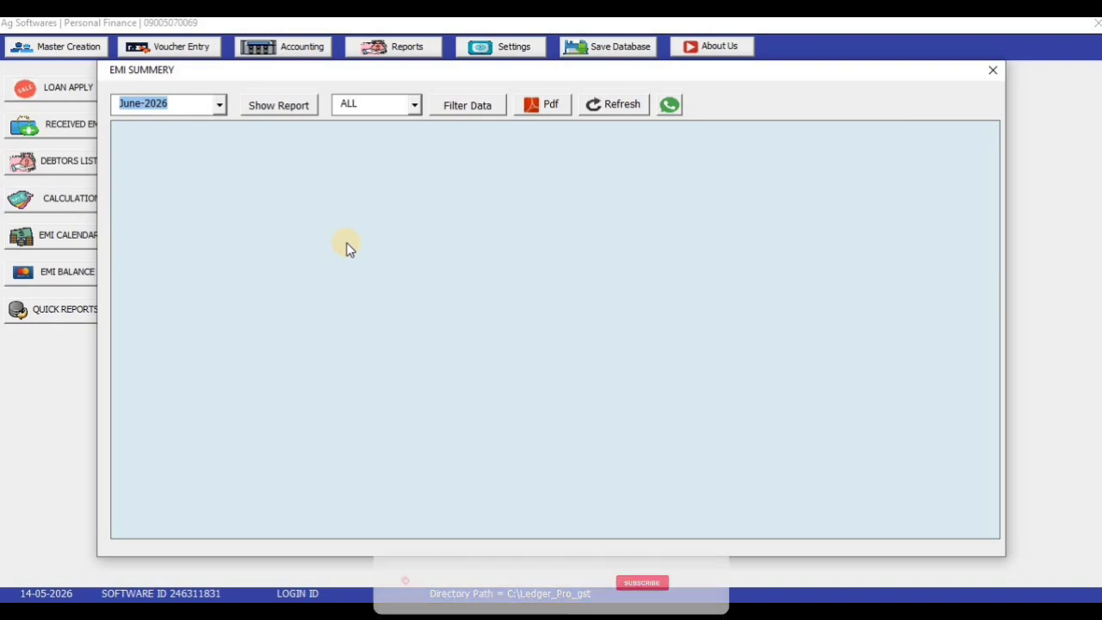
left_click(282, 108)
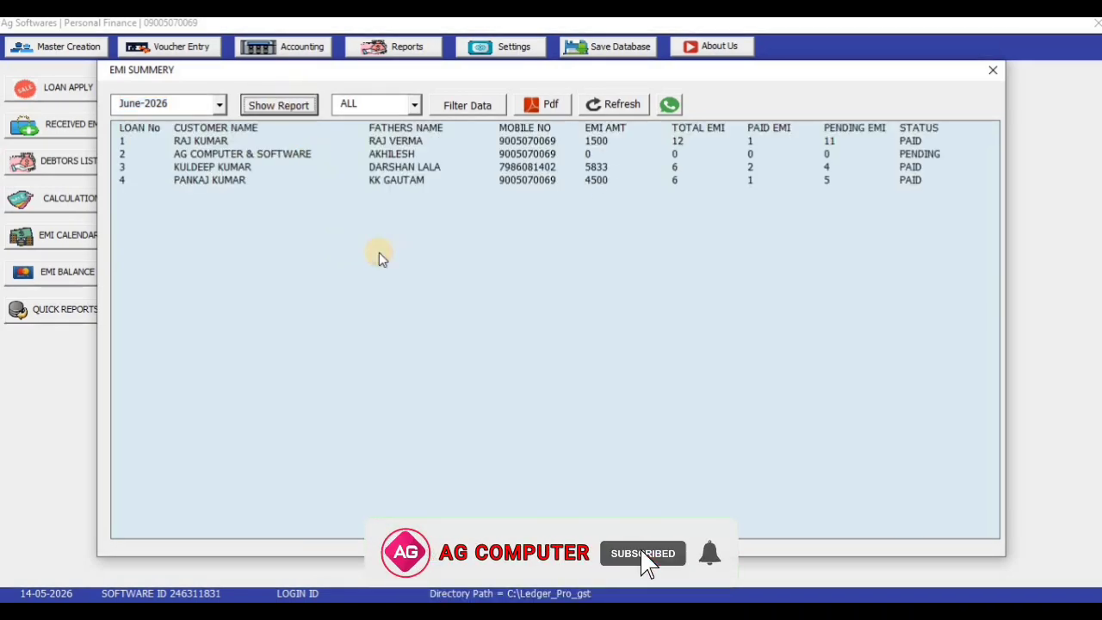
Step through loans 1 to 4, ending on loan 4 with 1 of 6 EMIs paid and 5 pending
left_click(372, 142)
key("Down")
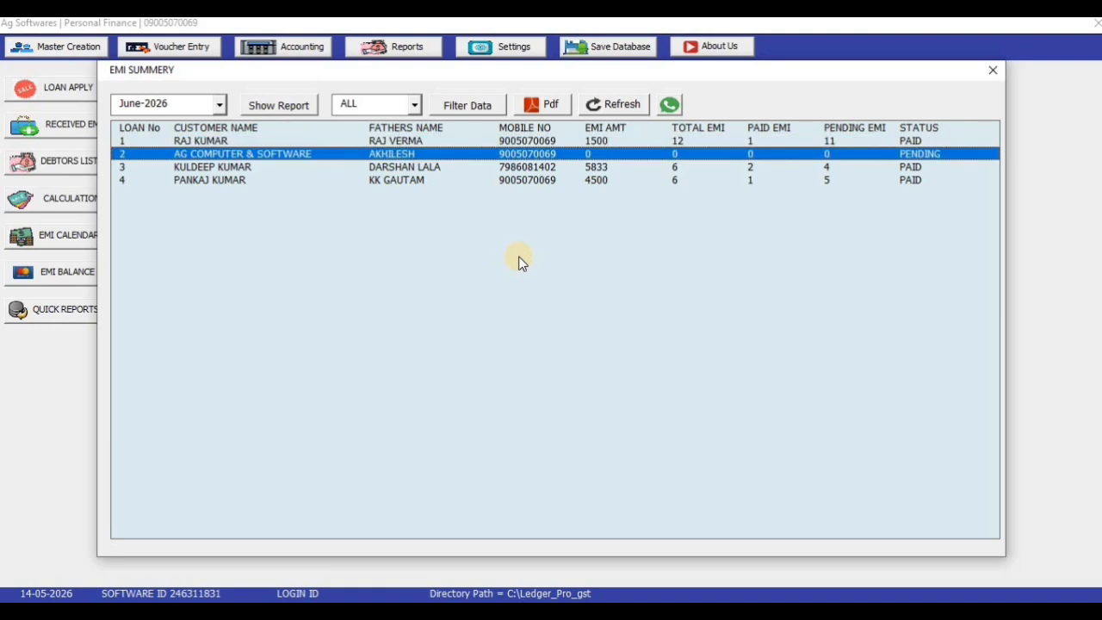
key("Down")
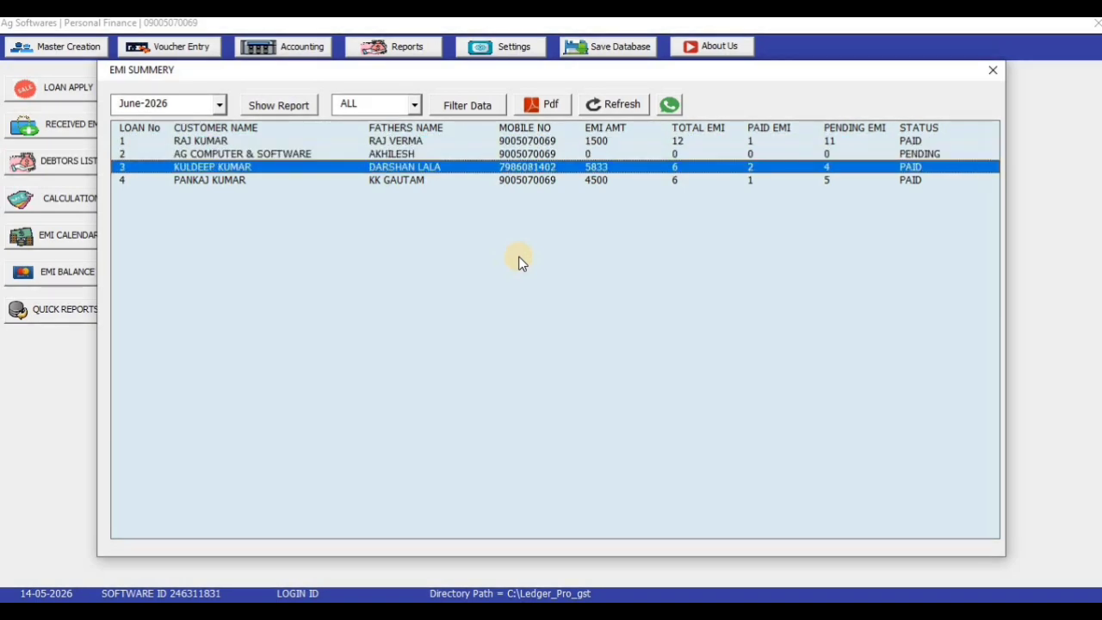
key("Down")
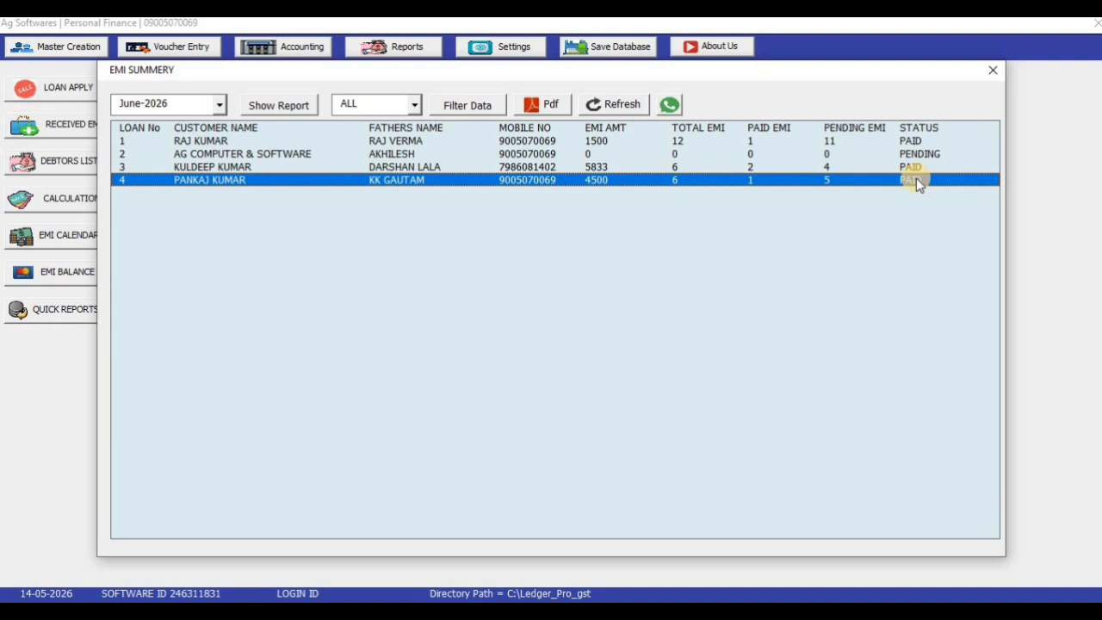
Regenerate the EMI Summary for July-2026 and inspect loans 4, 3 and 1
left_click(219, 103)
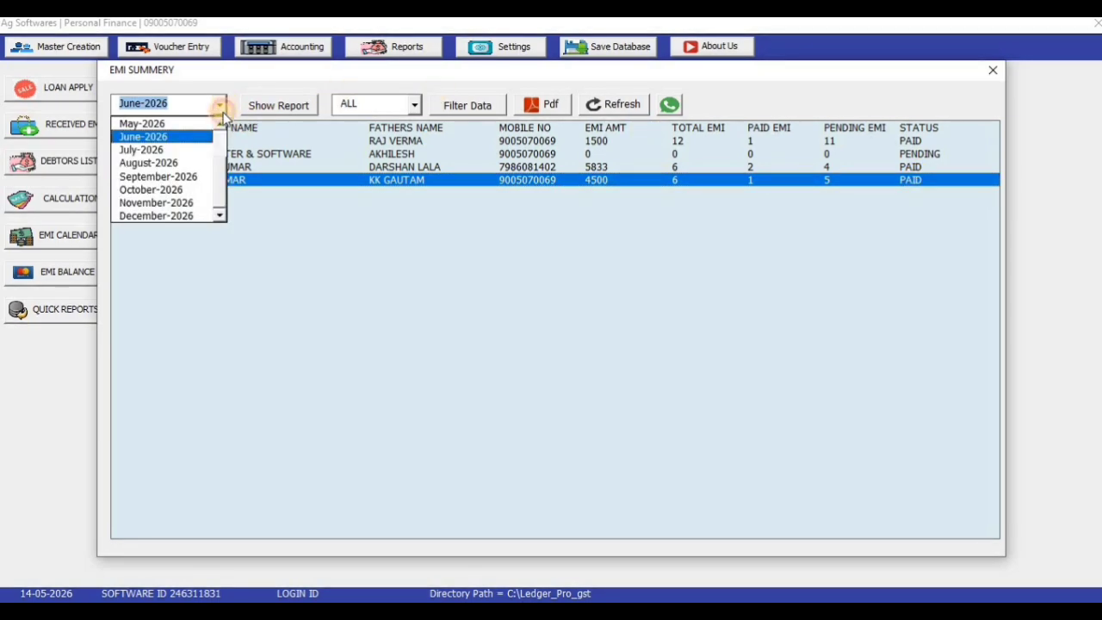
left_click(188, 151)
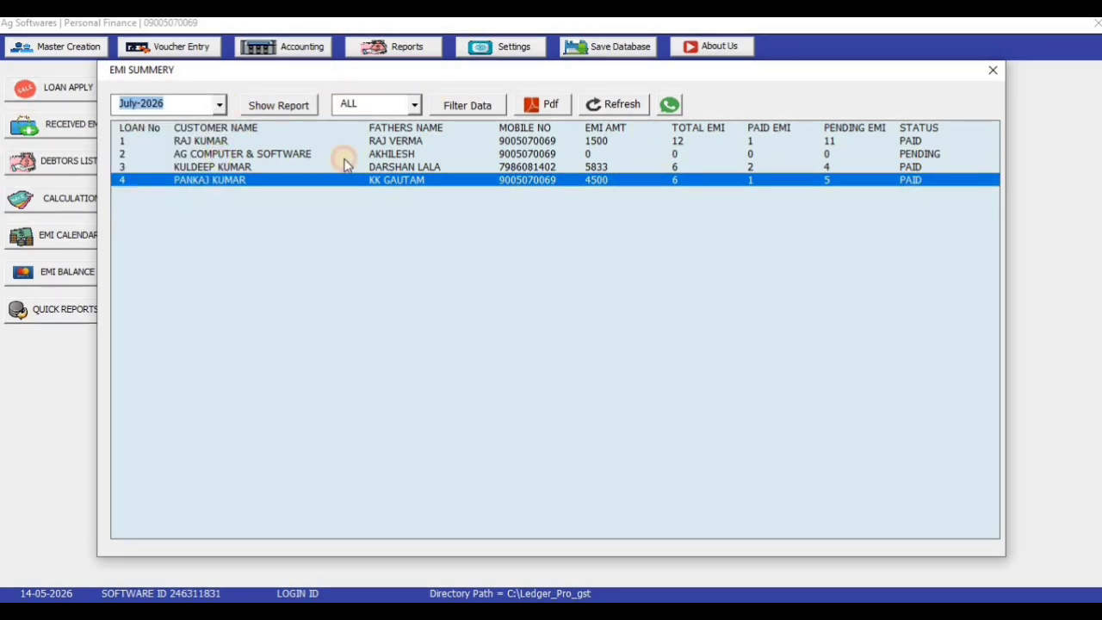
left_click(280, 105)
left_click(918, 179)
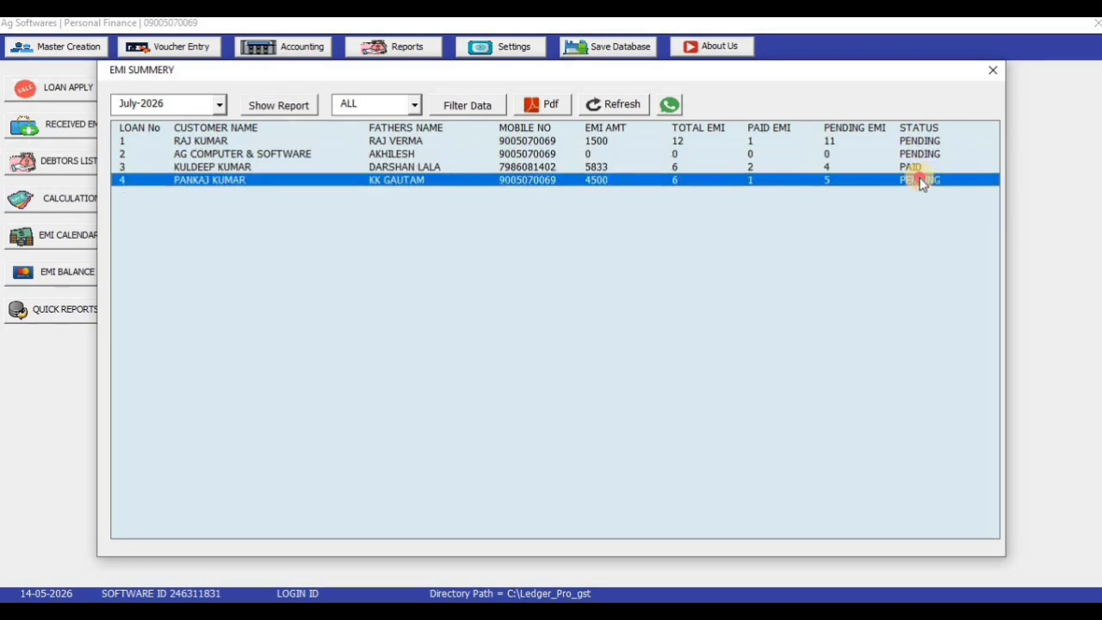
left_click(916, 166)
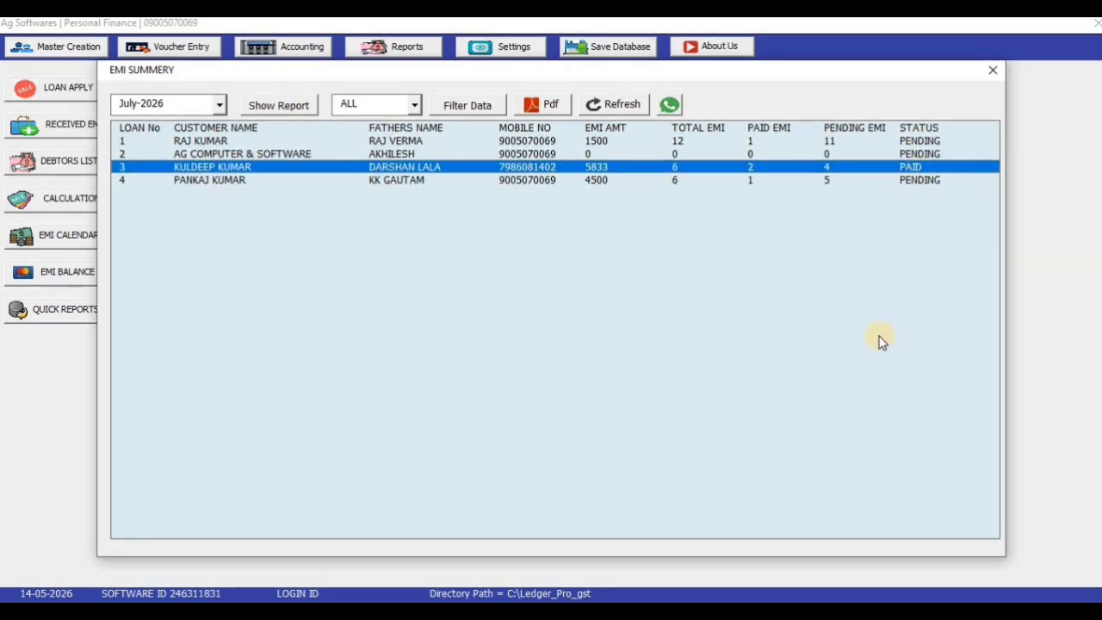
left_click(940, 141)
left_click(939, 179)
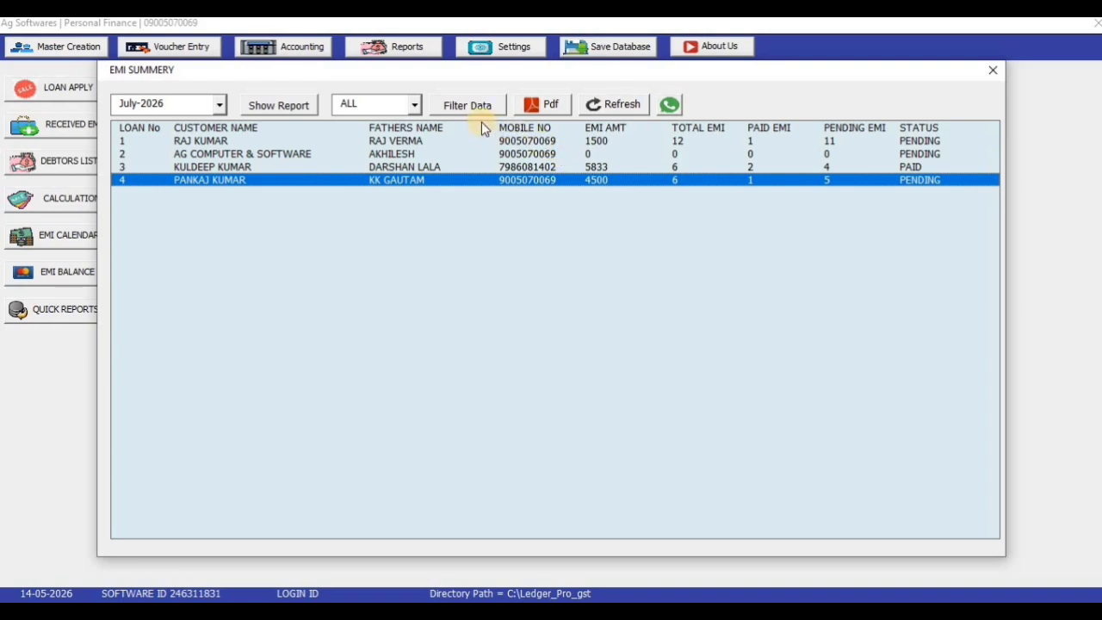
Filter the EMI Summary to show only PAID loans
left_click(418, 105)
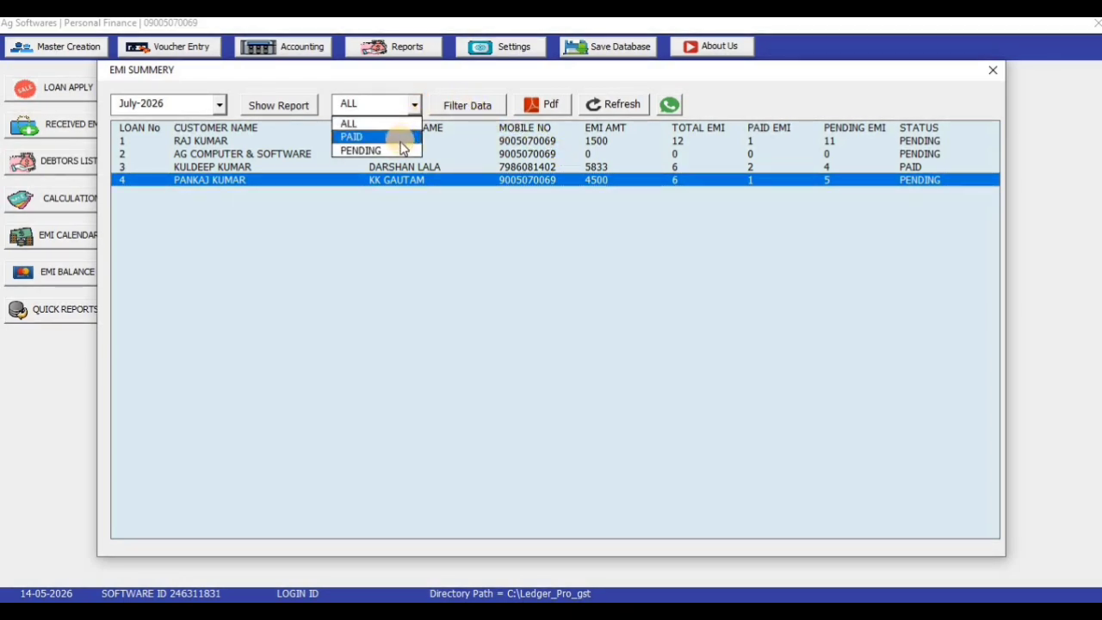
left_click(402, 138)
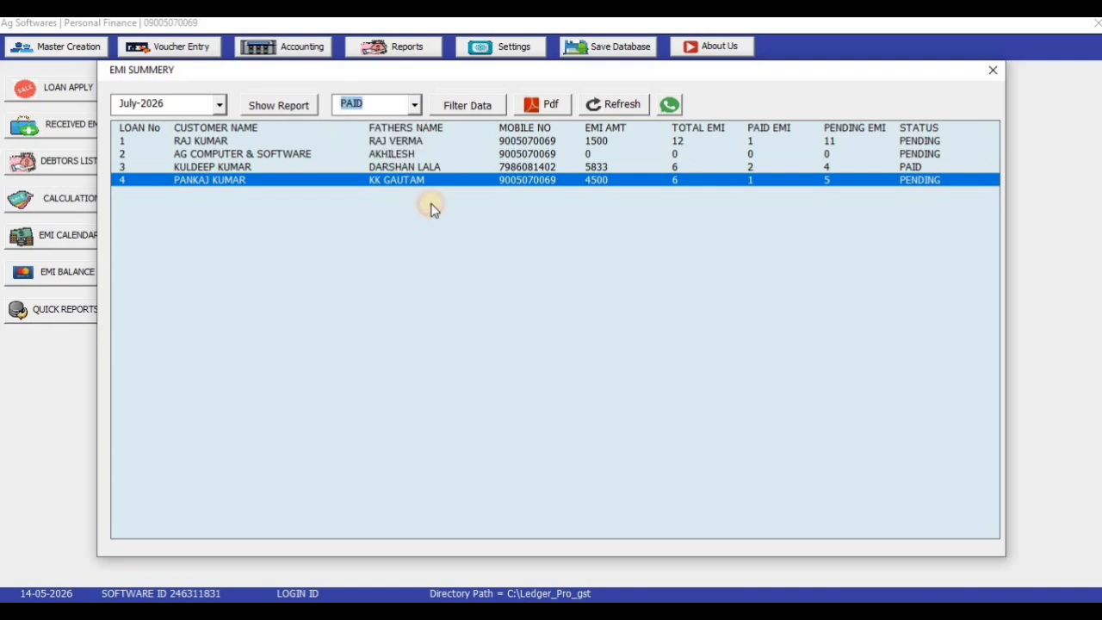
left_click(464, 107)
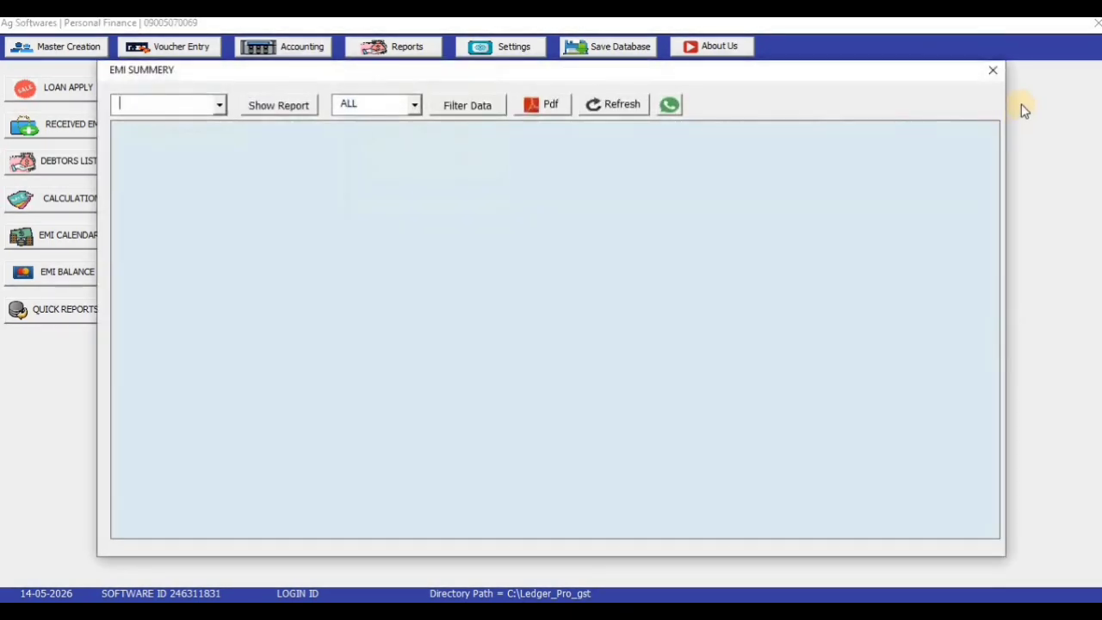
Close the EMI Summary and check the quick Loan Summary: 73,000.00 financed, 7,000.00 interest, 80,000.00 total
left_click(999, 72)
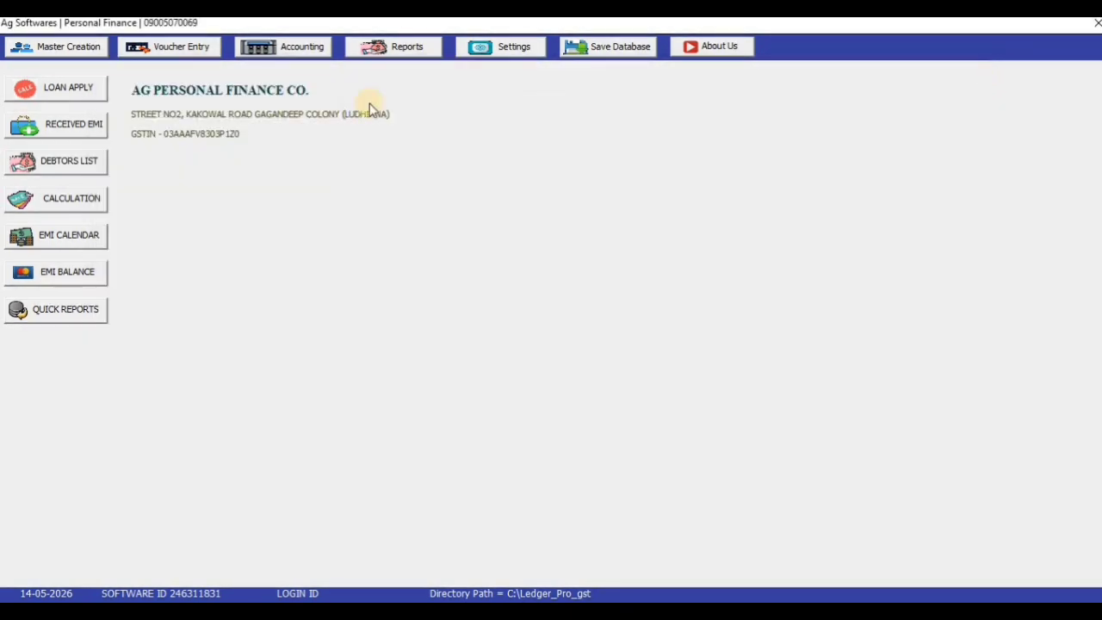
left_click(394, 46)
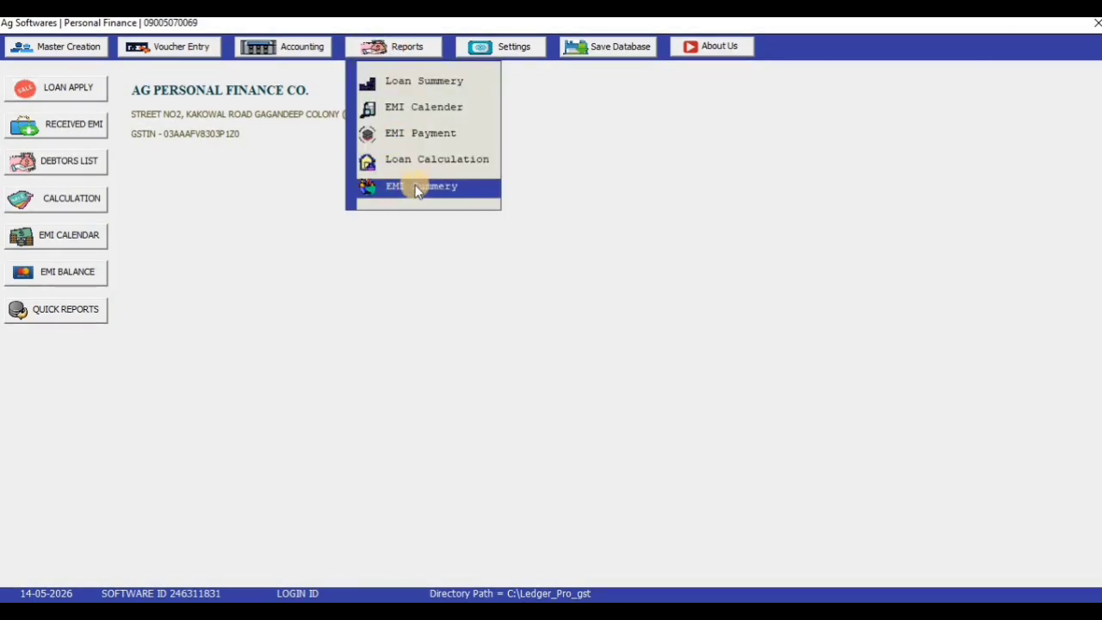
left_click(429, 270)
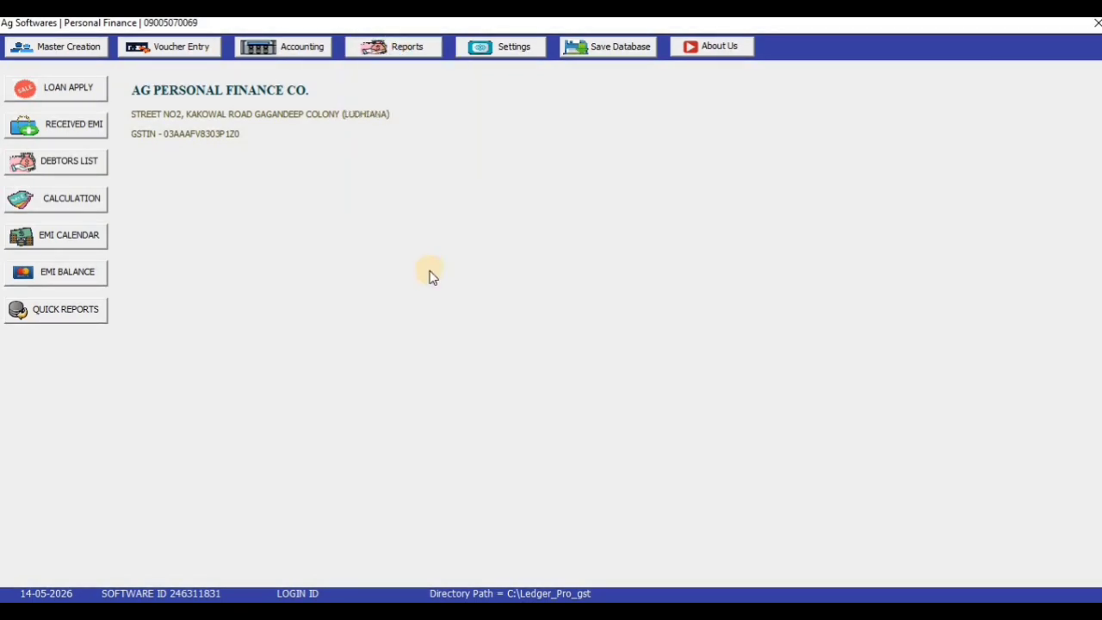
left_click(47, 314)
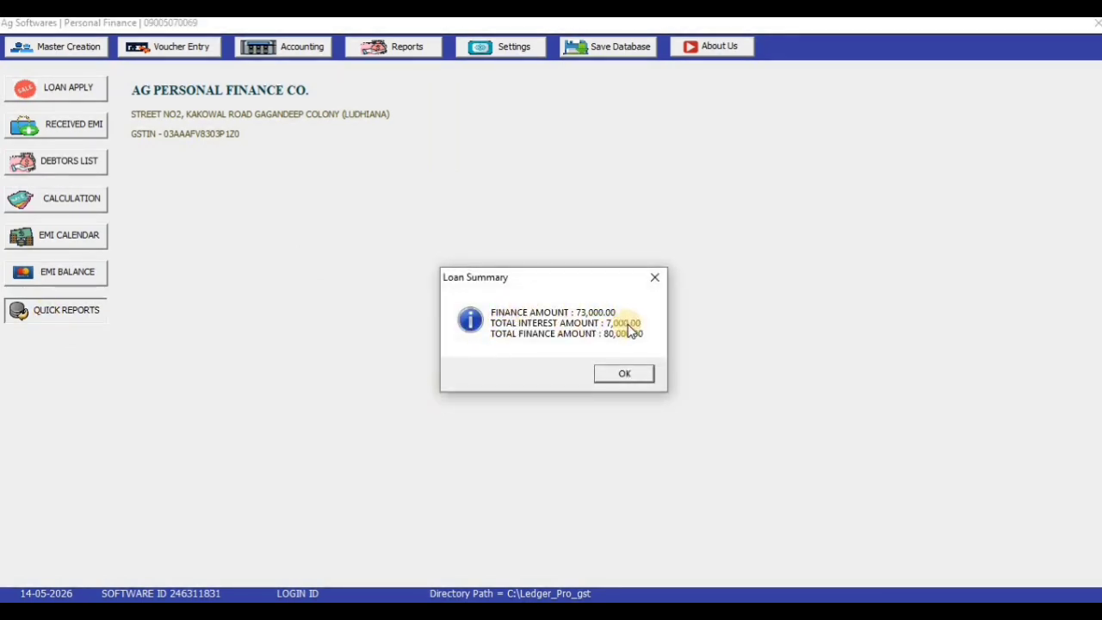
left_click(622, 374)
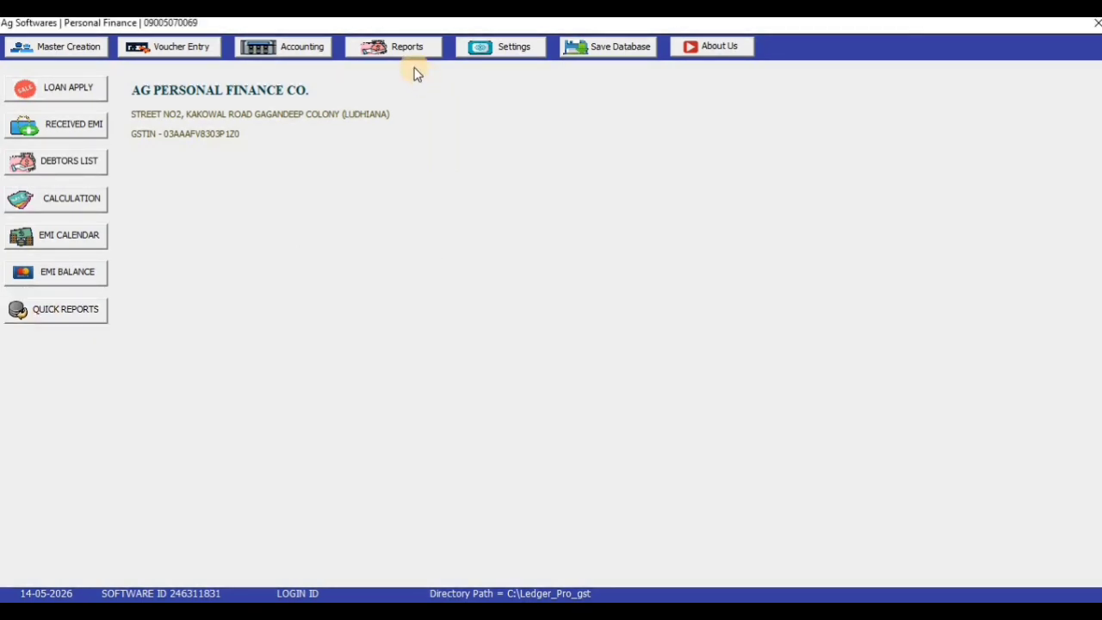
left_click(302, 47)
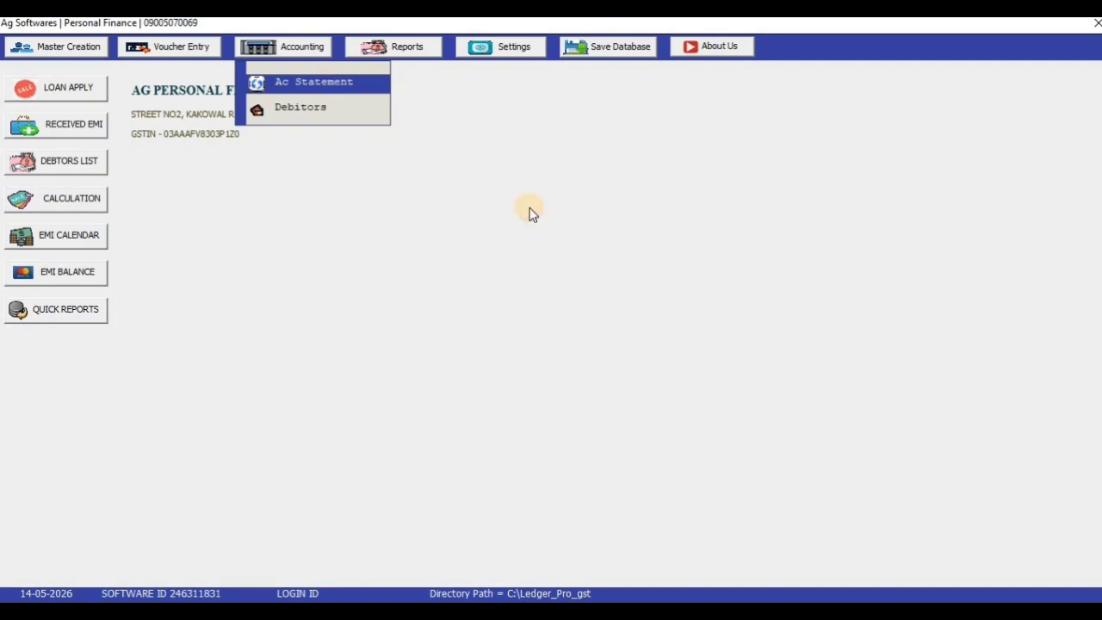
Open the Account Statement and load the statement for LOAN INTREST
left_click(345, 82)
left_click(362, 142)
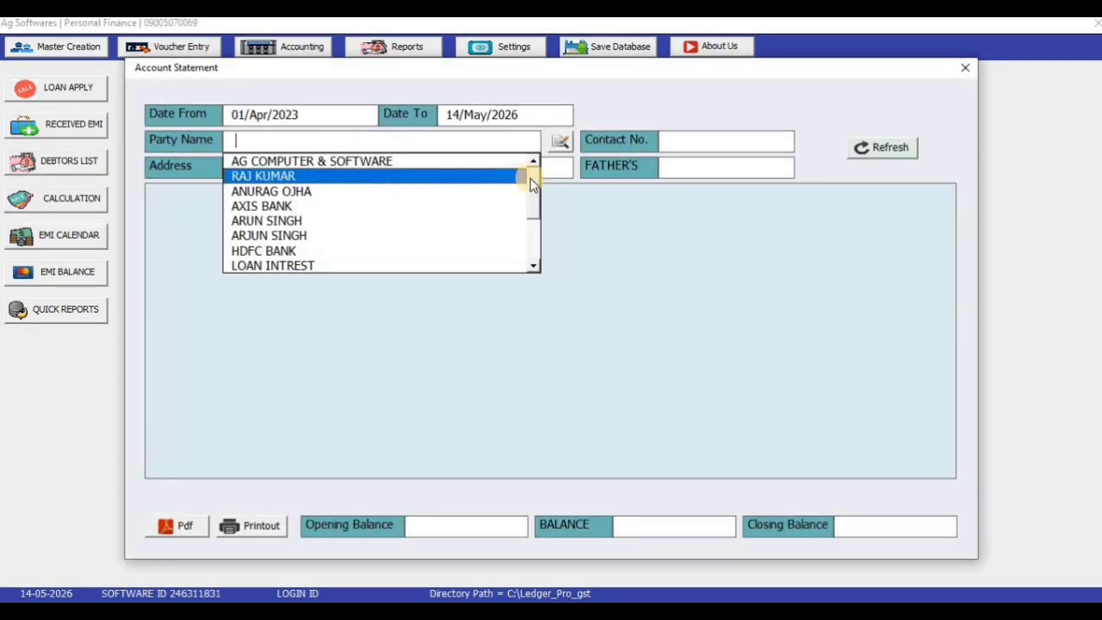
left_click_drag(531, 183, 534, 224)
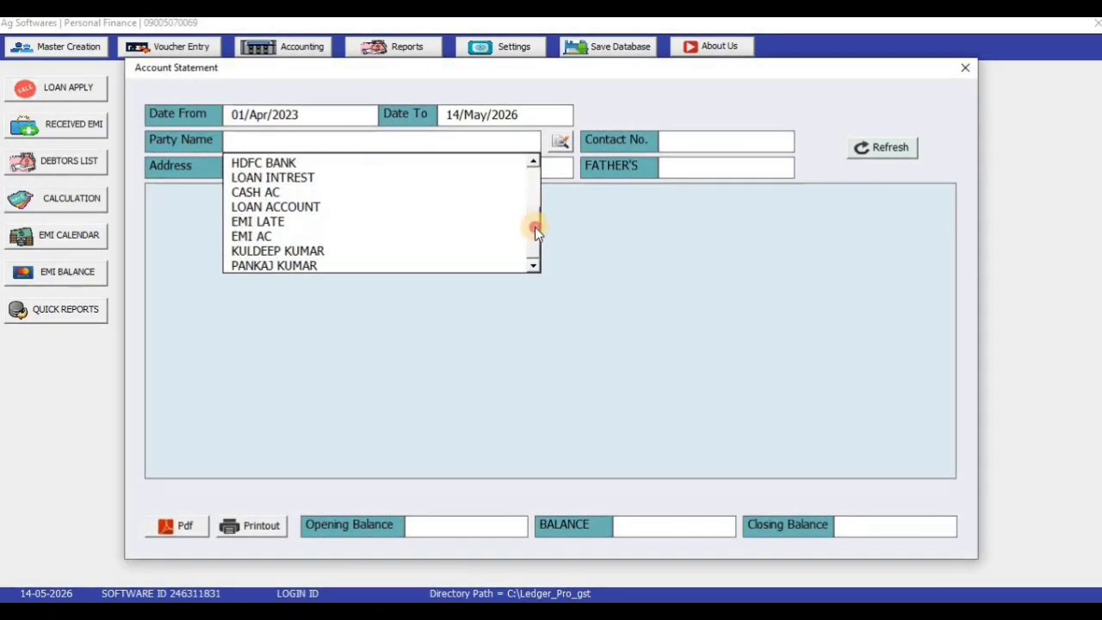
left_click(325, 178)
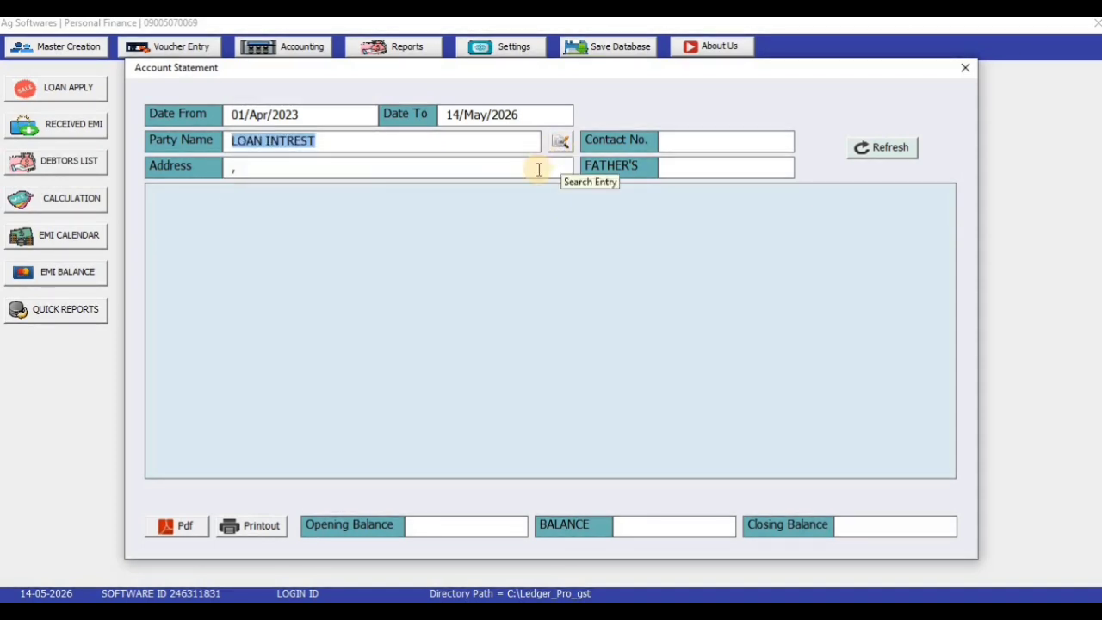
key("Return")
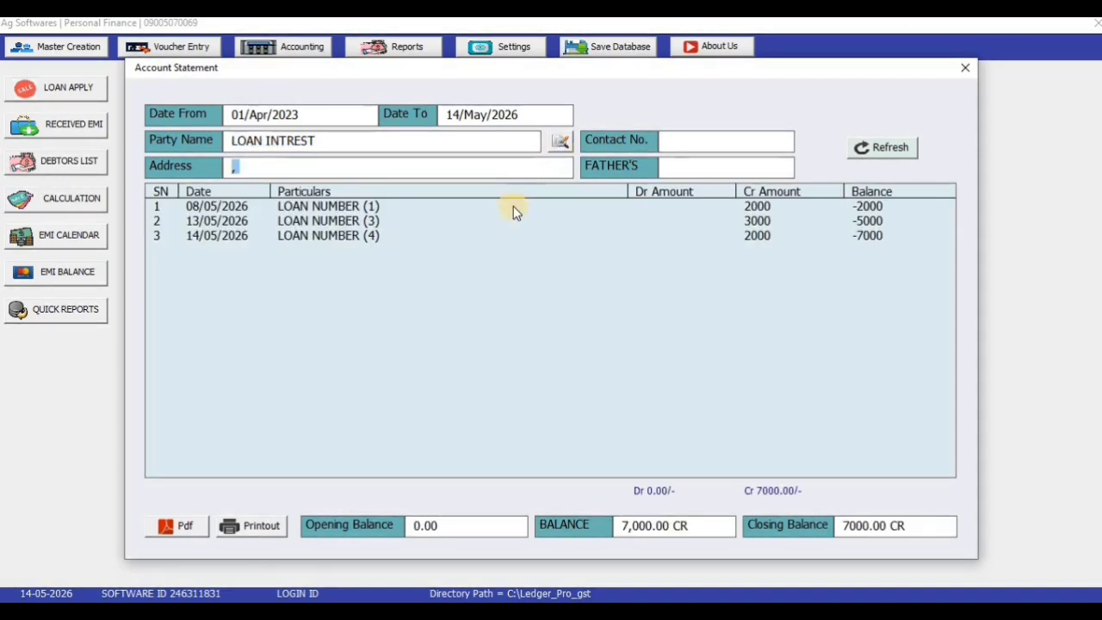
left_click_drag(513, 205, 505, 233)
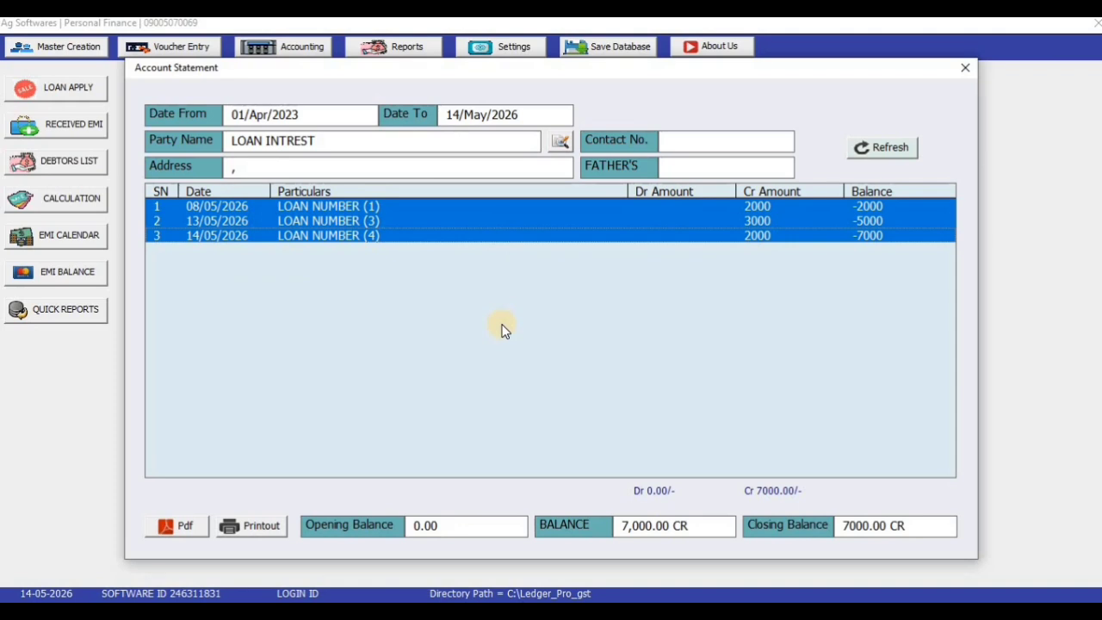
Switch the statement's party to EMI AC and load it
left_click(356, 142)
key("BackSpace")
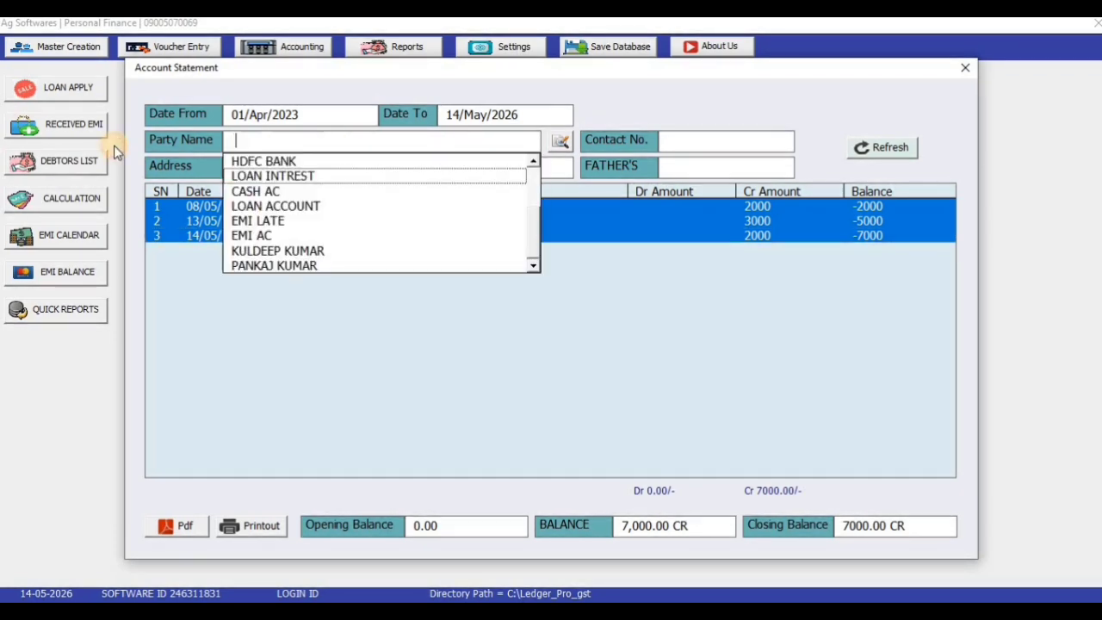
left_click(365, 235)
key("Return")
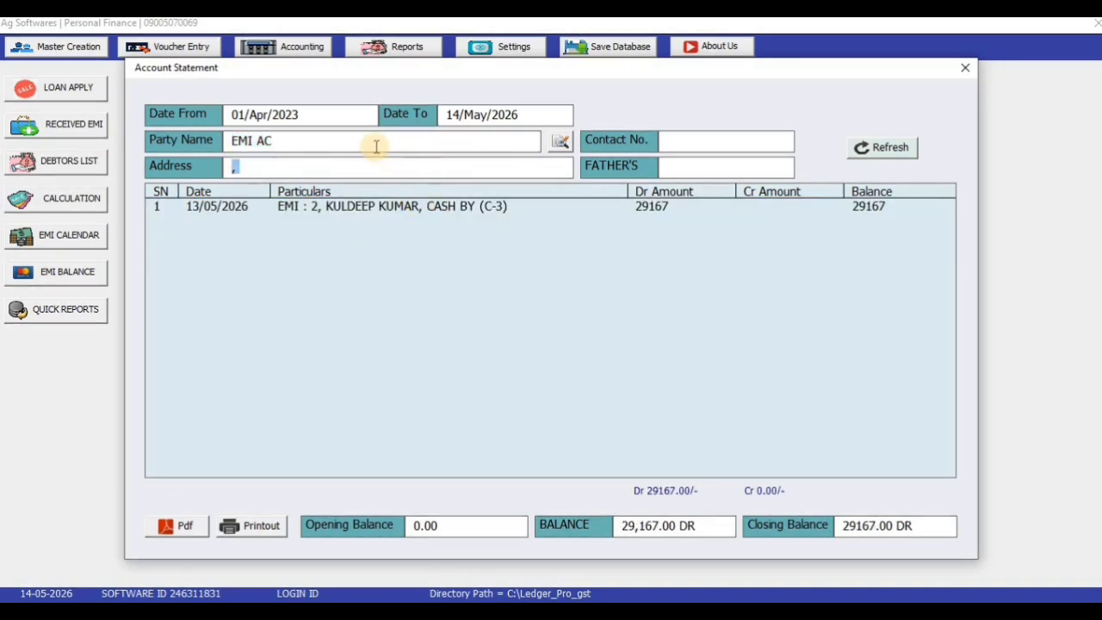
Switch the statement's party to EMI LATE and load it
left_click_drag(374, 142, 110, 148)
key("BackSpace")
key("Down")
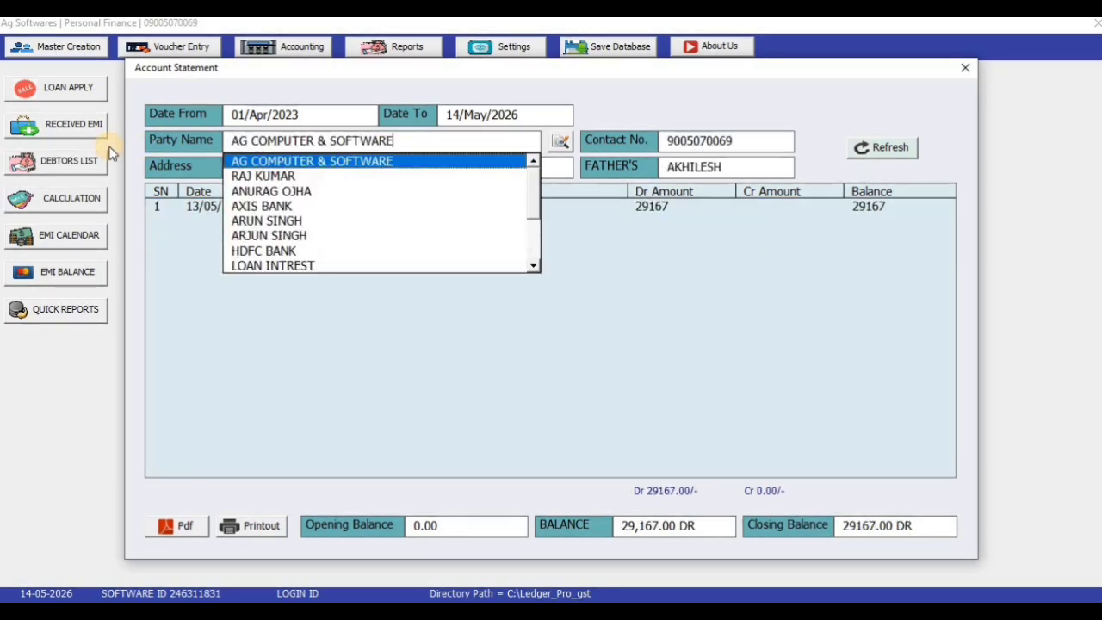
left_click_drag(537, 198, 536, 234)
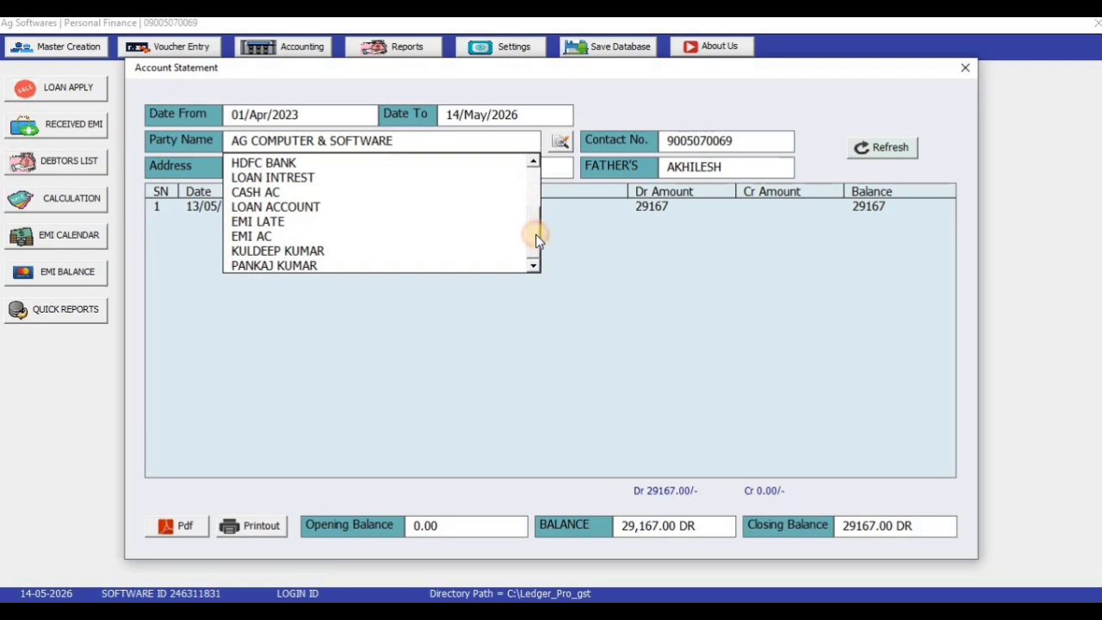
left_click(368, 223)
key("Return")
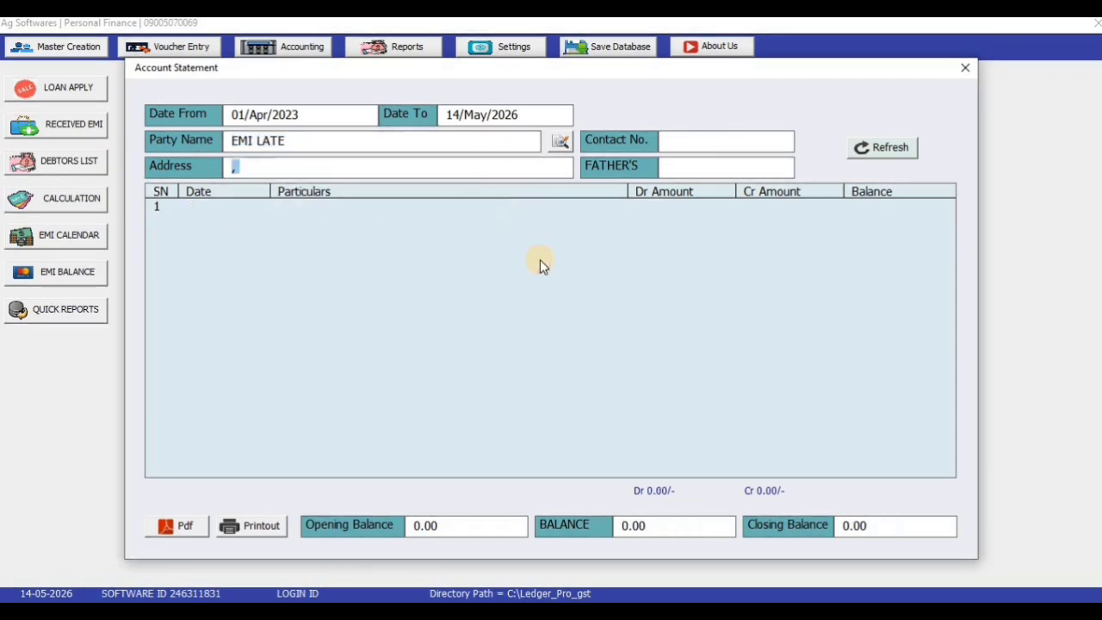
Clear the party name and close the Account Statement window
left_click(406, 139)
key("BackSpace")
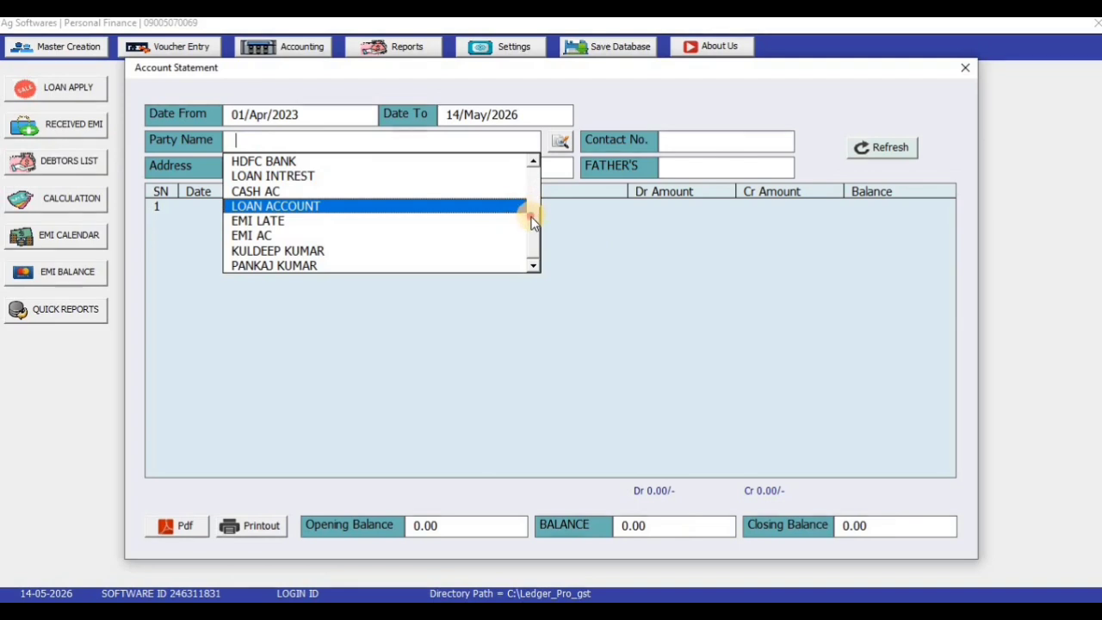
left_click_drag(533, 228, 534, 187)
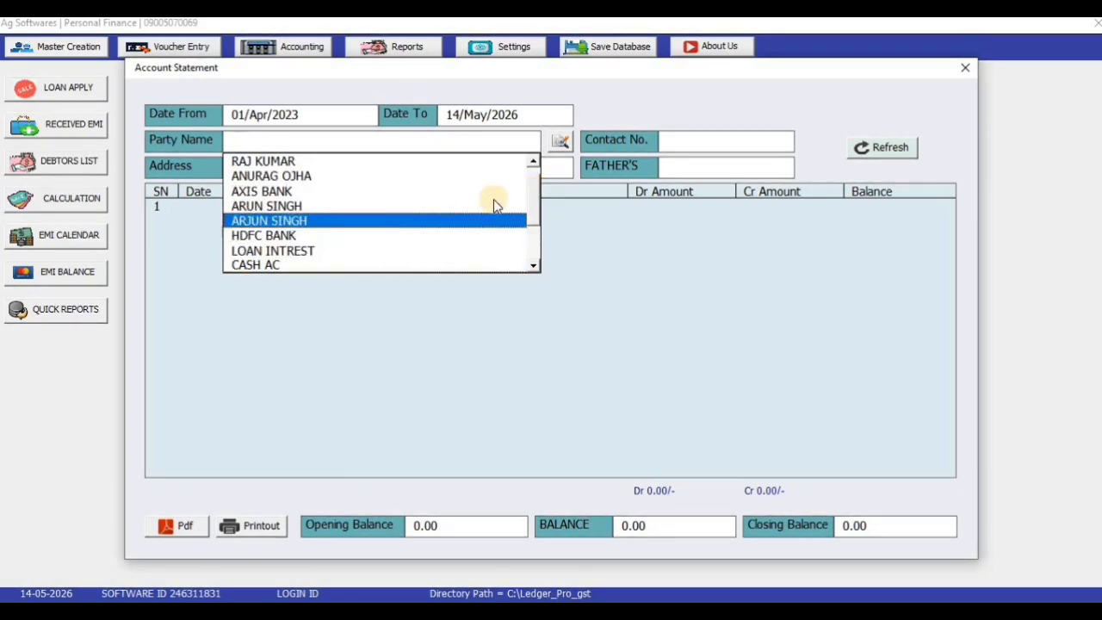
left_click_drag(536, 184, 537, 169)
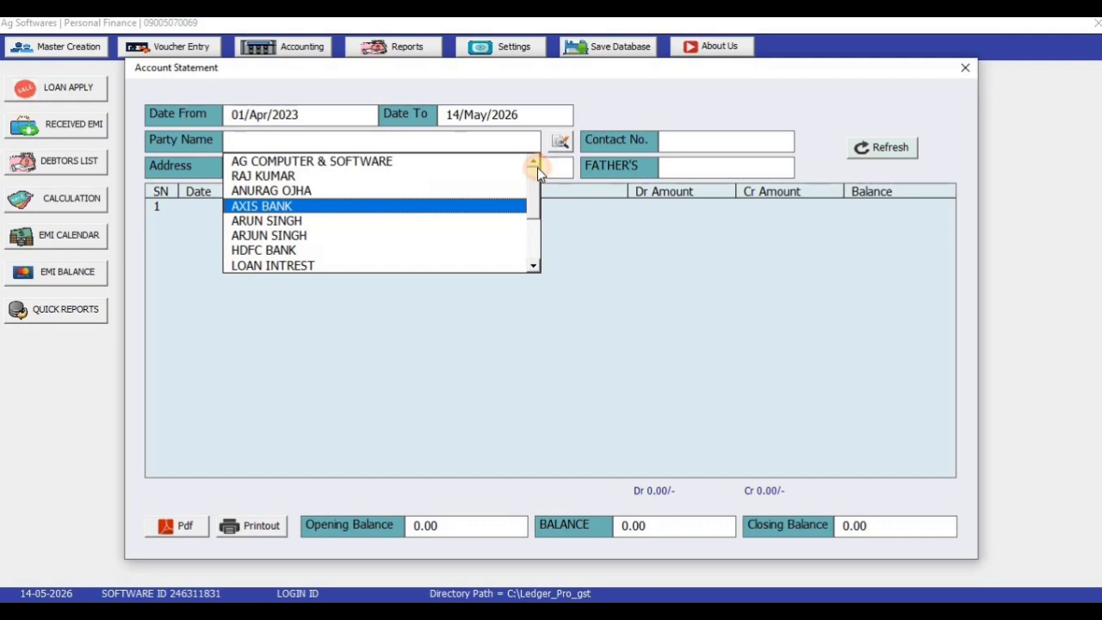
left_click(965, 68)
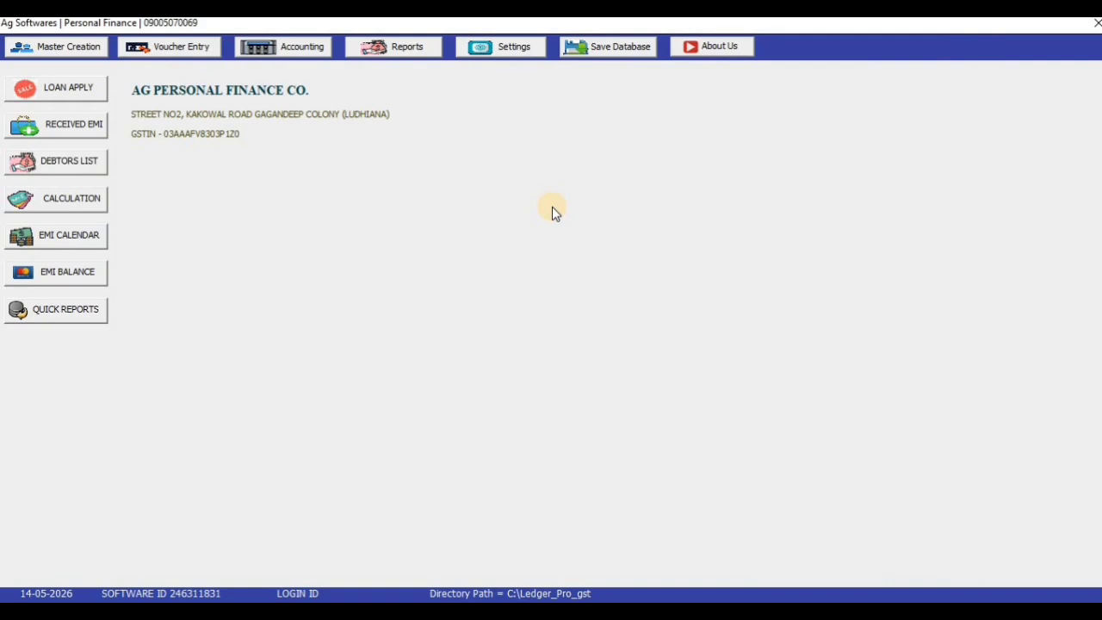
Preview and close the LOAN APPLY and RECEIVED EMI forms, then acknowledge the database-saved message
left_click(75, 89)
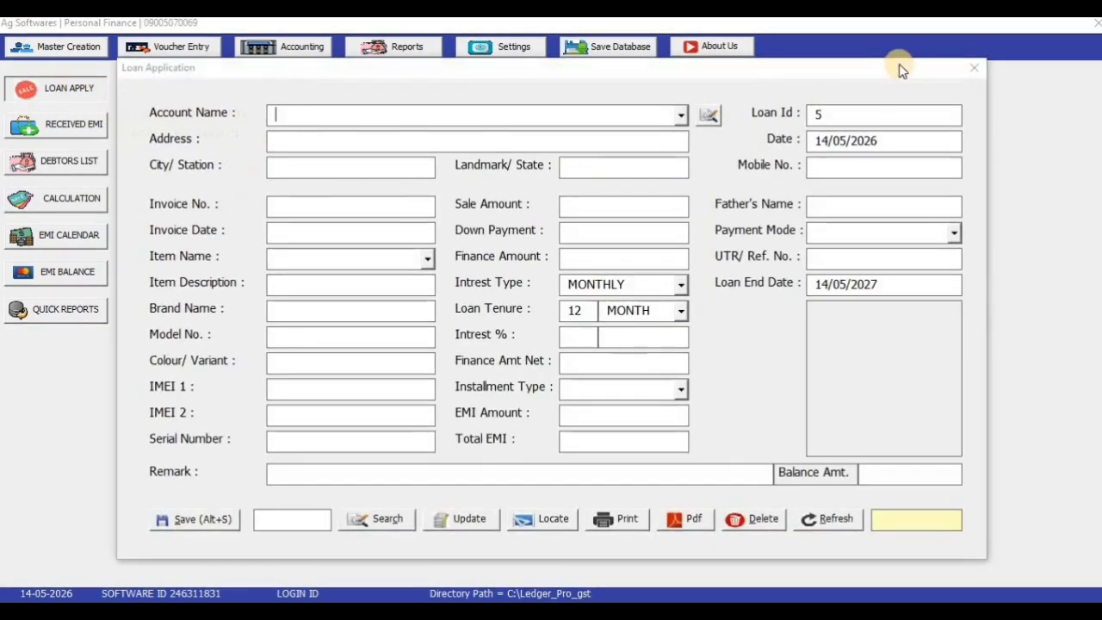
left_click(973, 69)
left_click(45, 124)
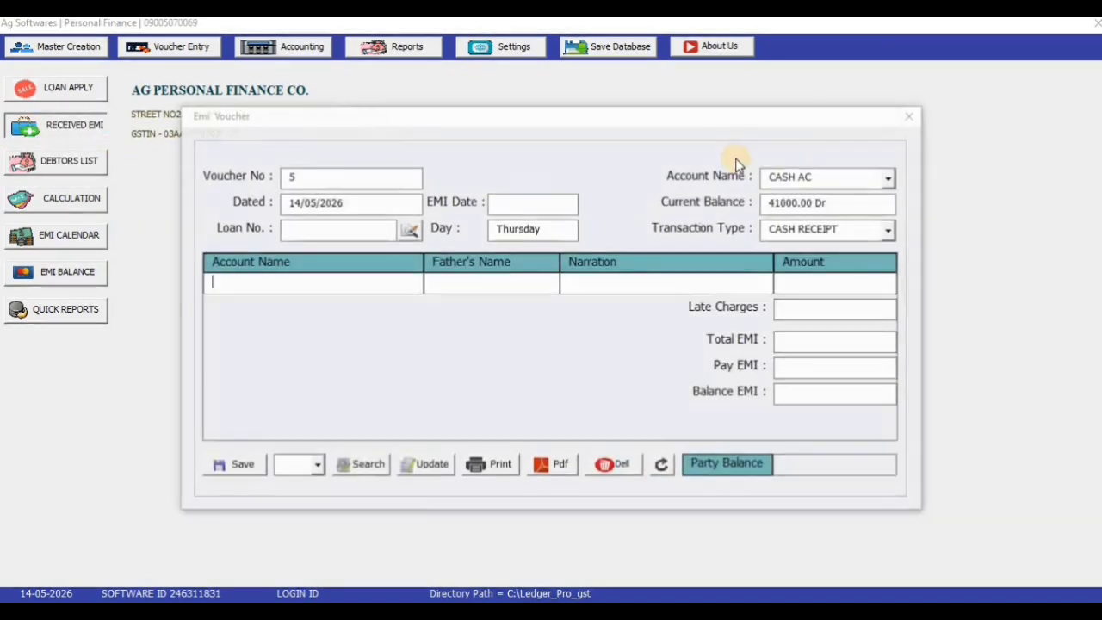
left_click(906, 118)
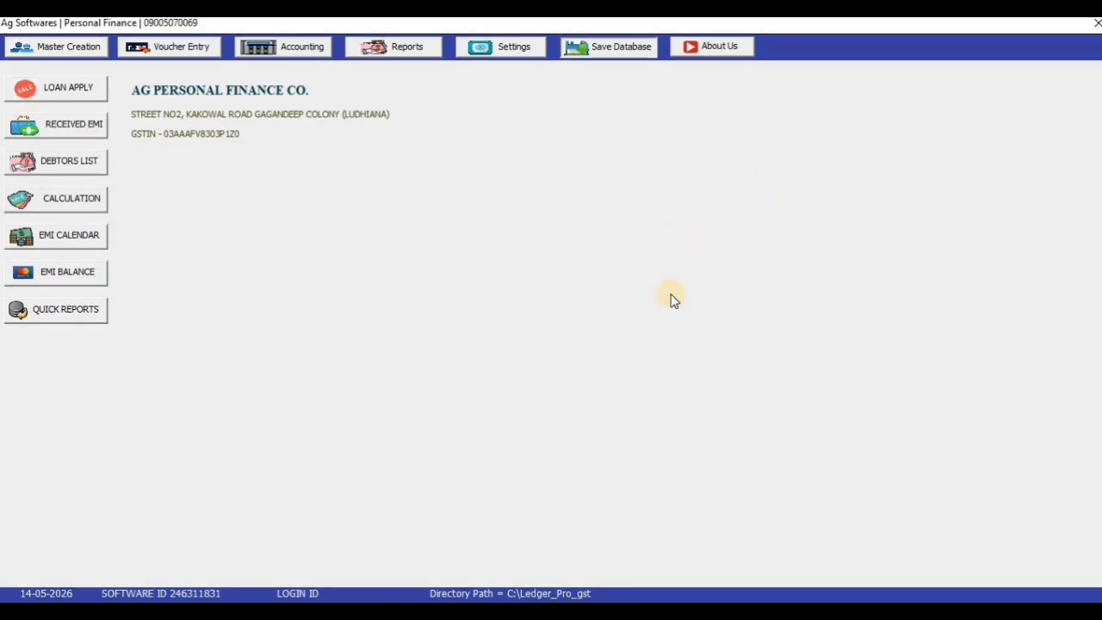
left_click(636, 371)
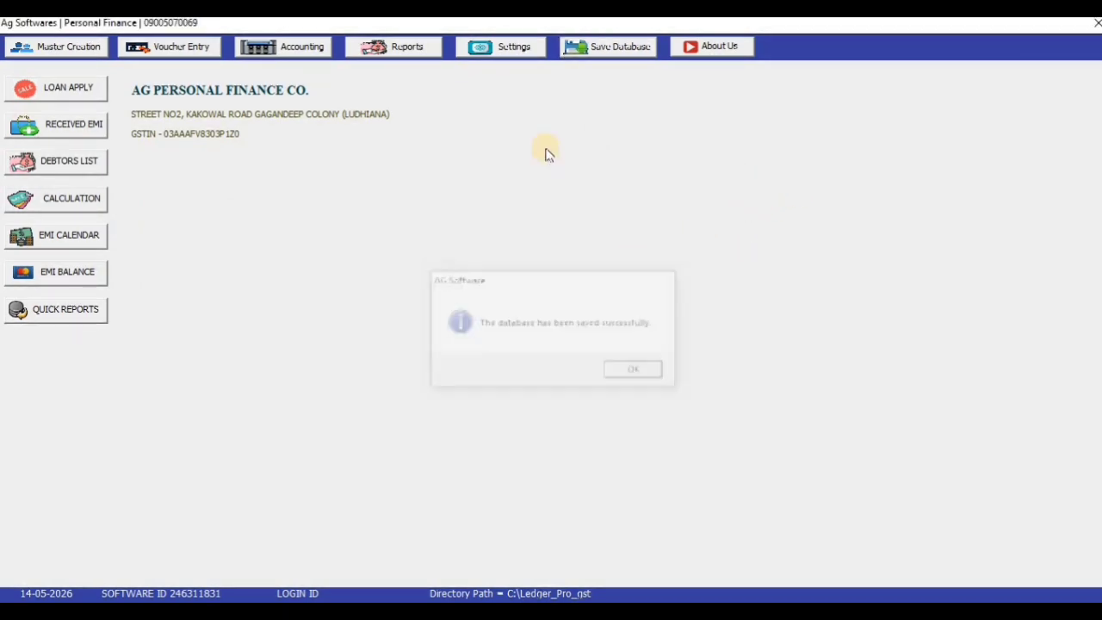
Save the database via Settings > Clear Database, then start a blank Loan Application for Loan Id 5
left_click(521, 52)
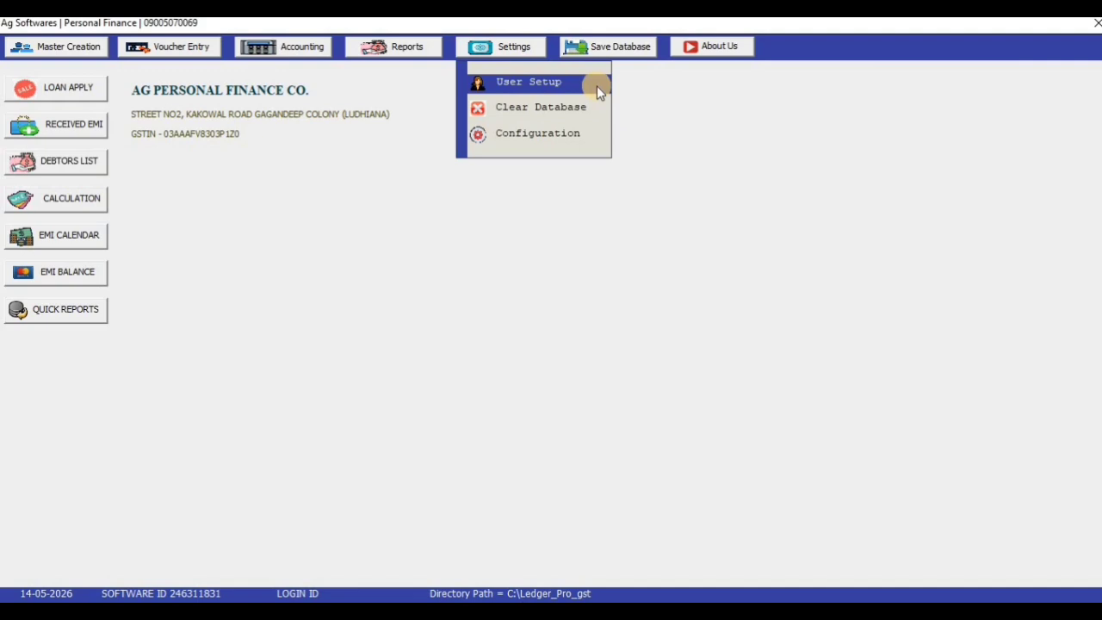
left_click(533, 121)
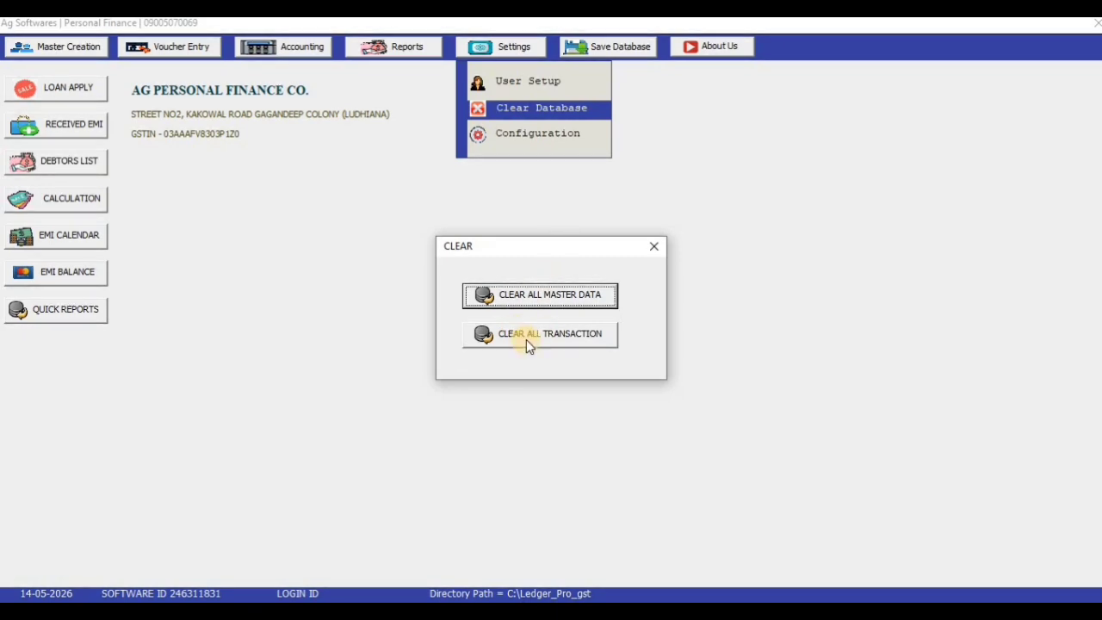
left_click(650, 255)
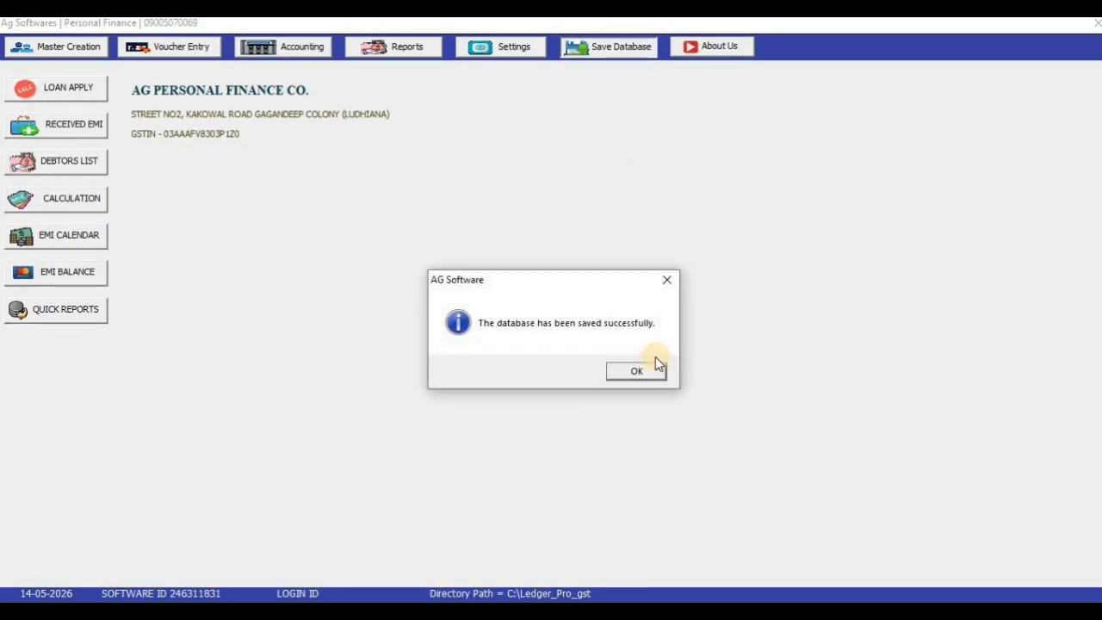
left_click(636, 372)
left_click(193, 50)
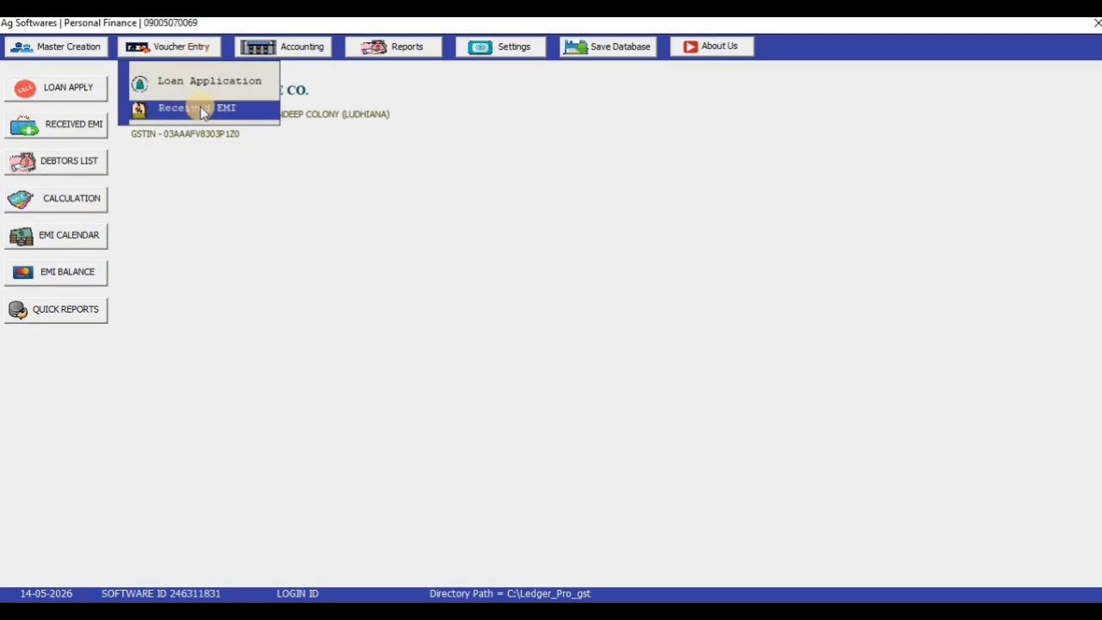
left_click(198, 84)
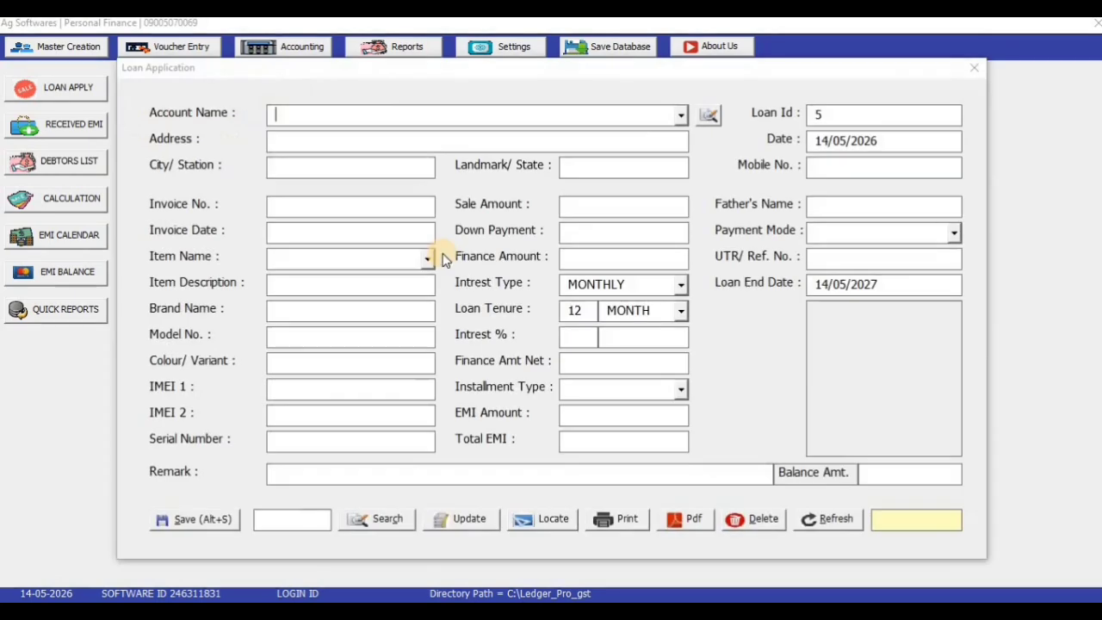